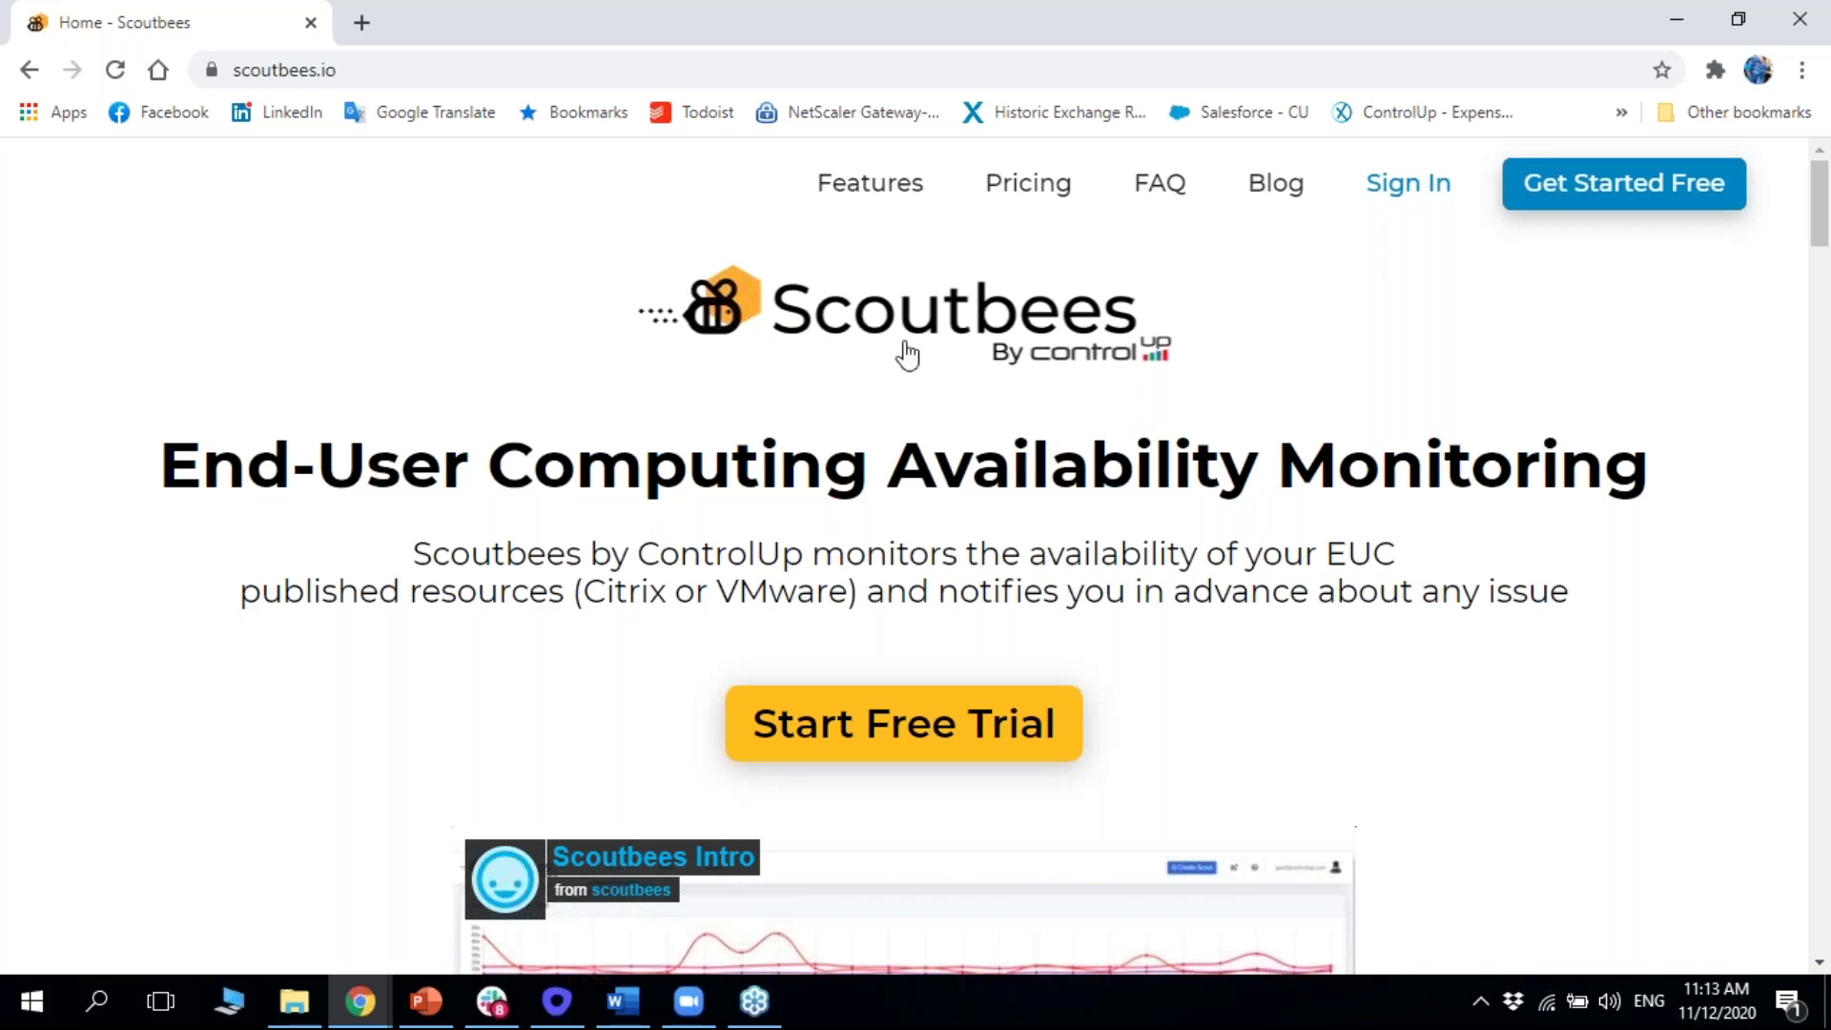
# Look over the Scoutbees home page and go to its sign-in
pyautogui.click(240, 72)
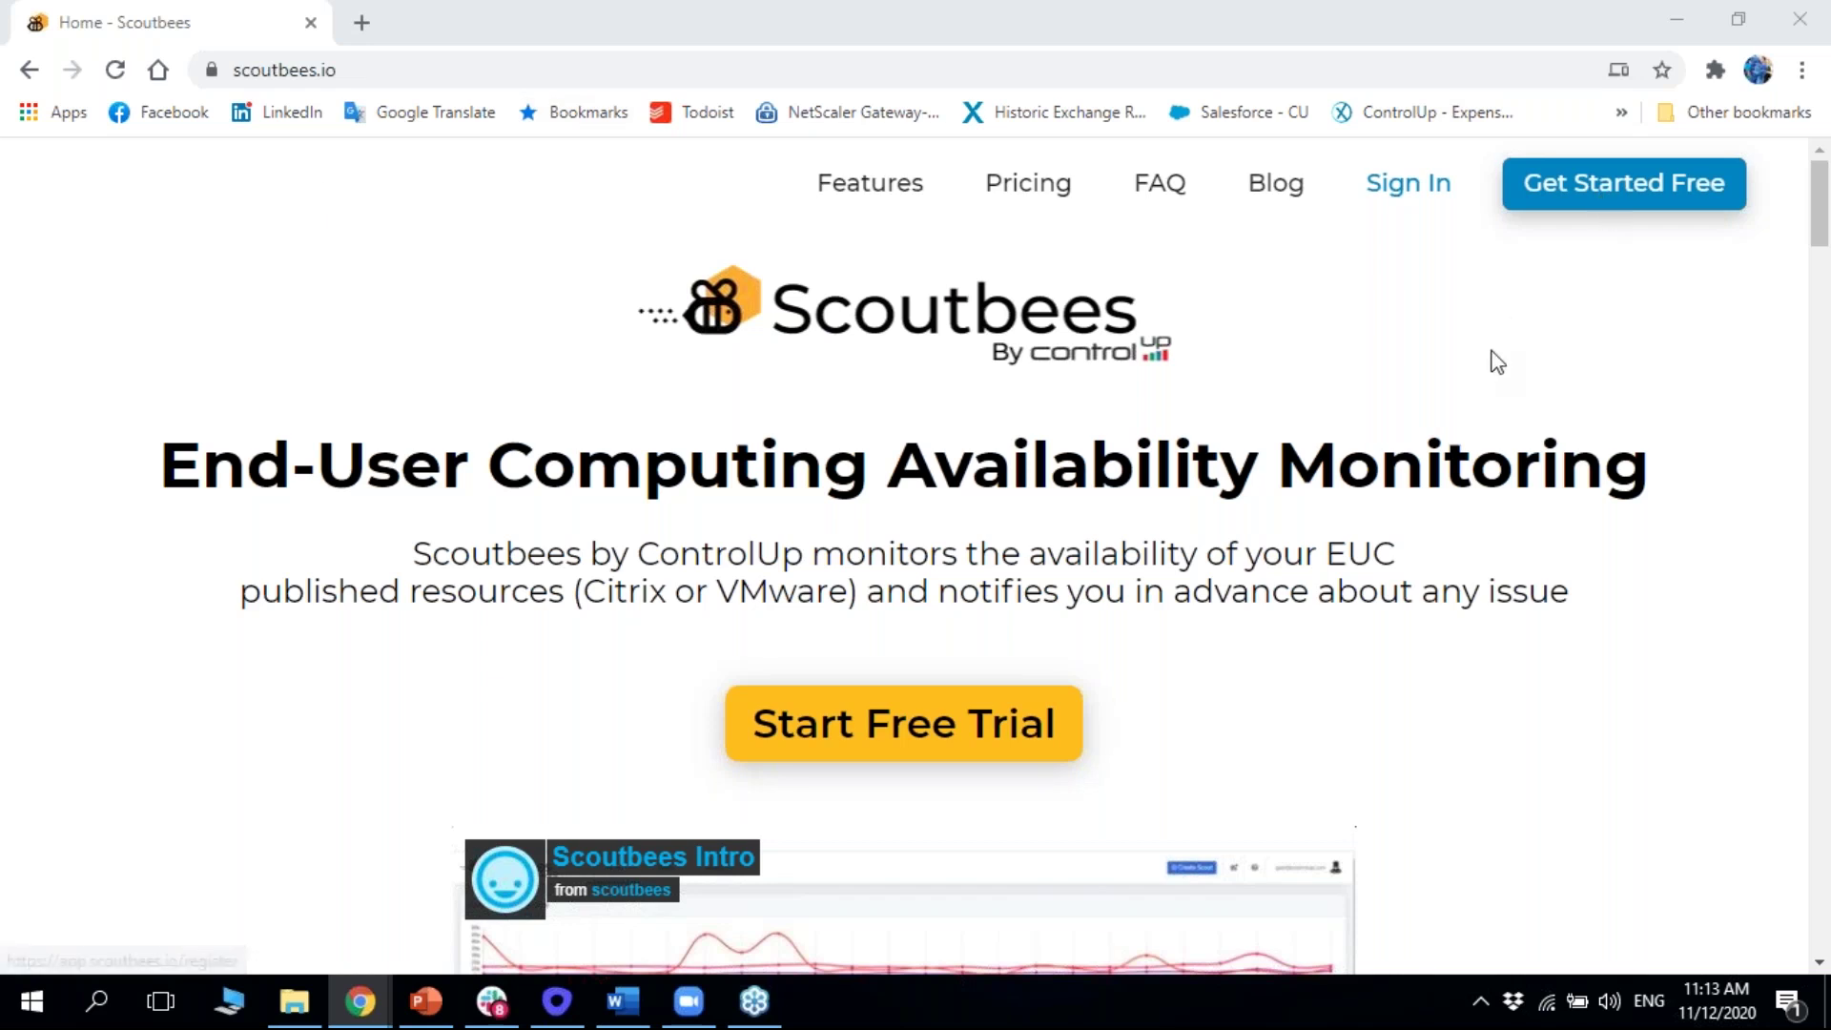
pyautogui.scroll(-3, 1496, 361)
pyautogui.scroll(-3, 1491, 360)
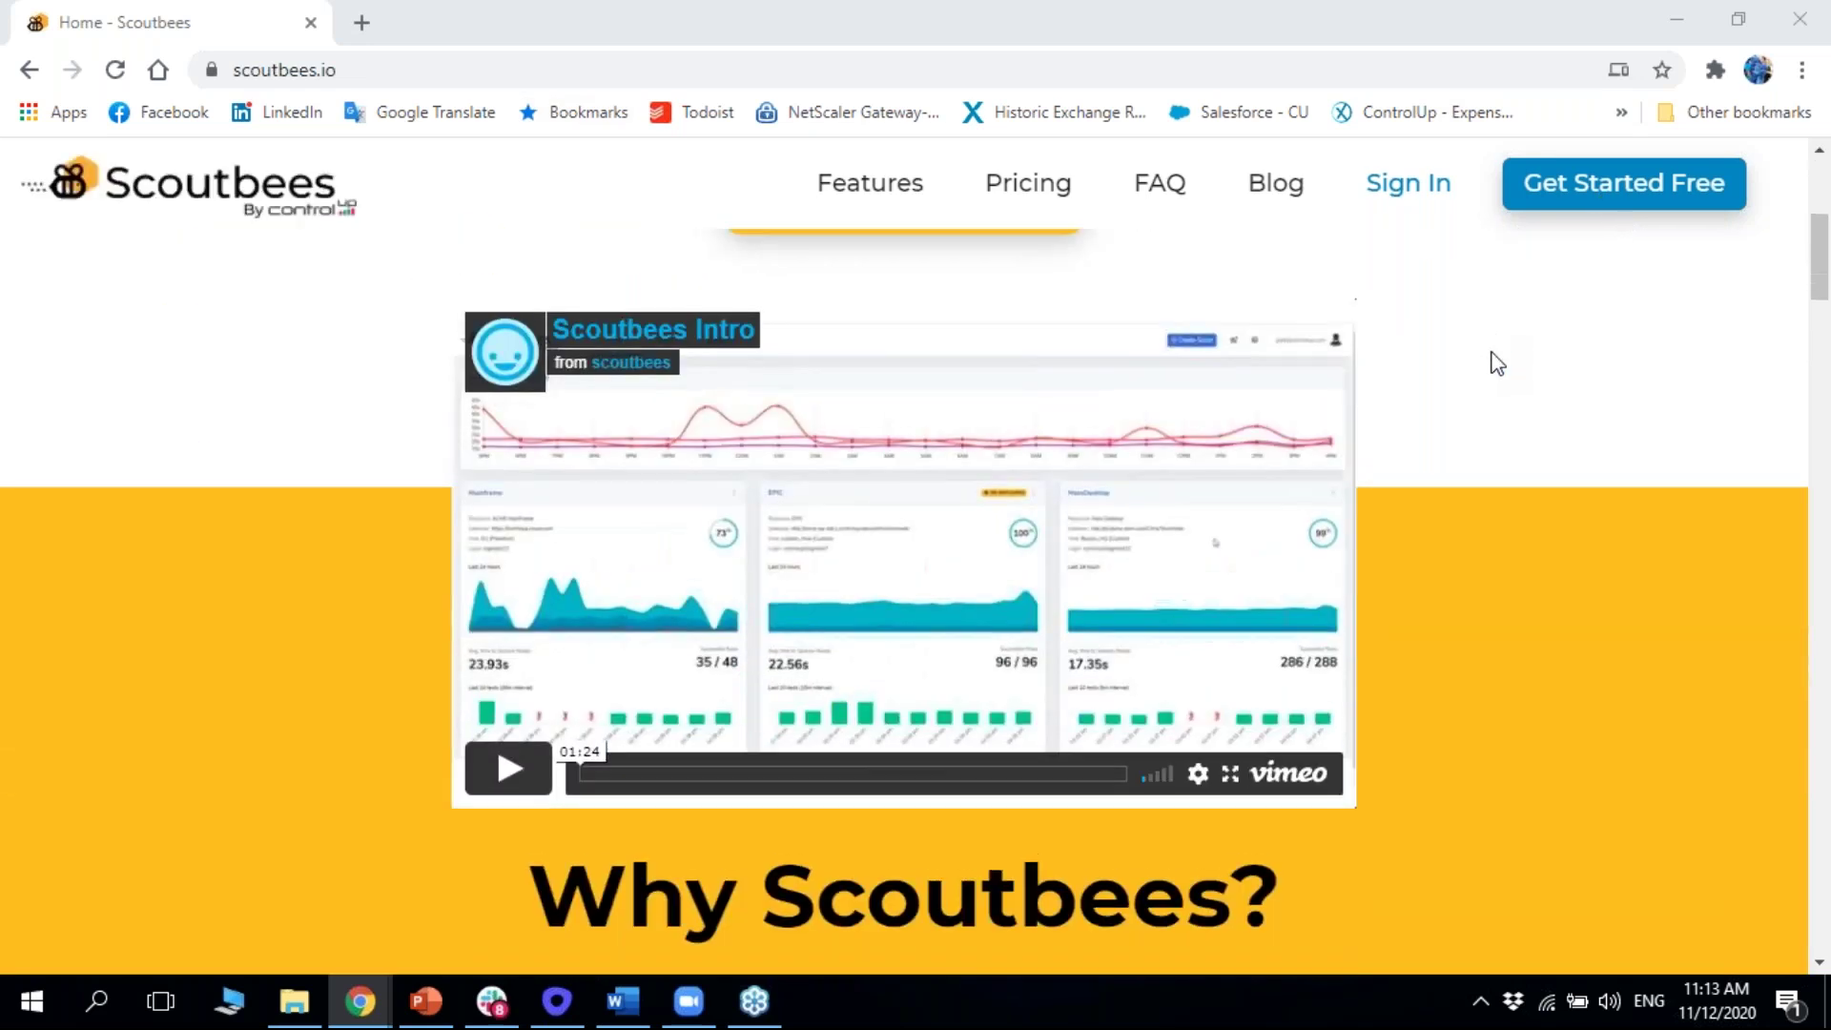
pyautogui.scroll(5, 436, 359)
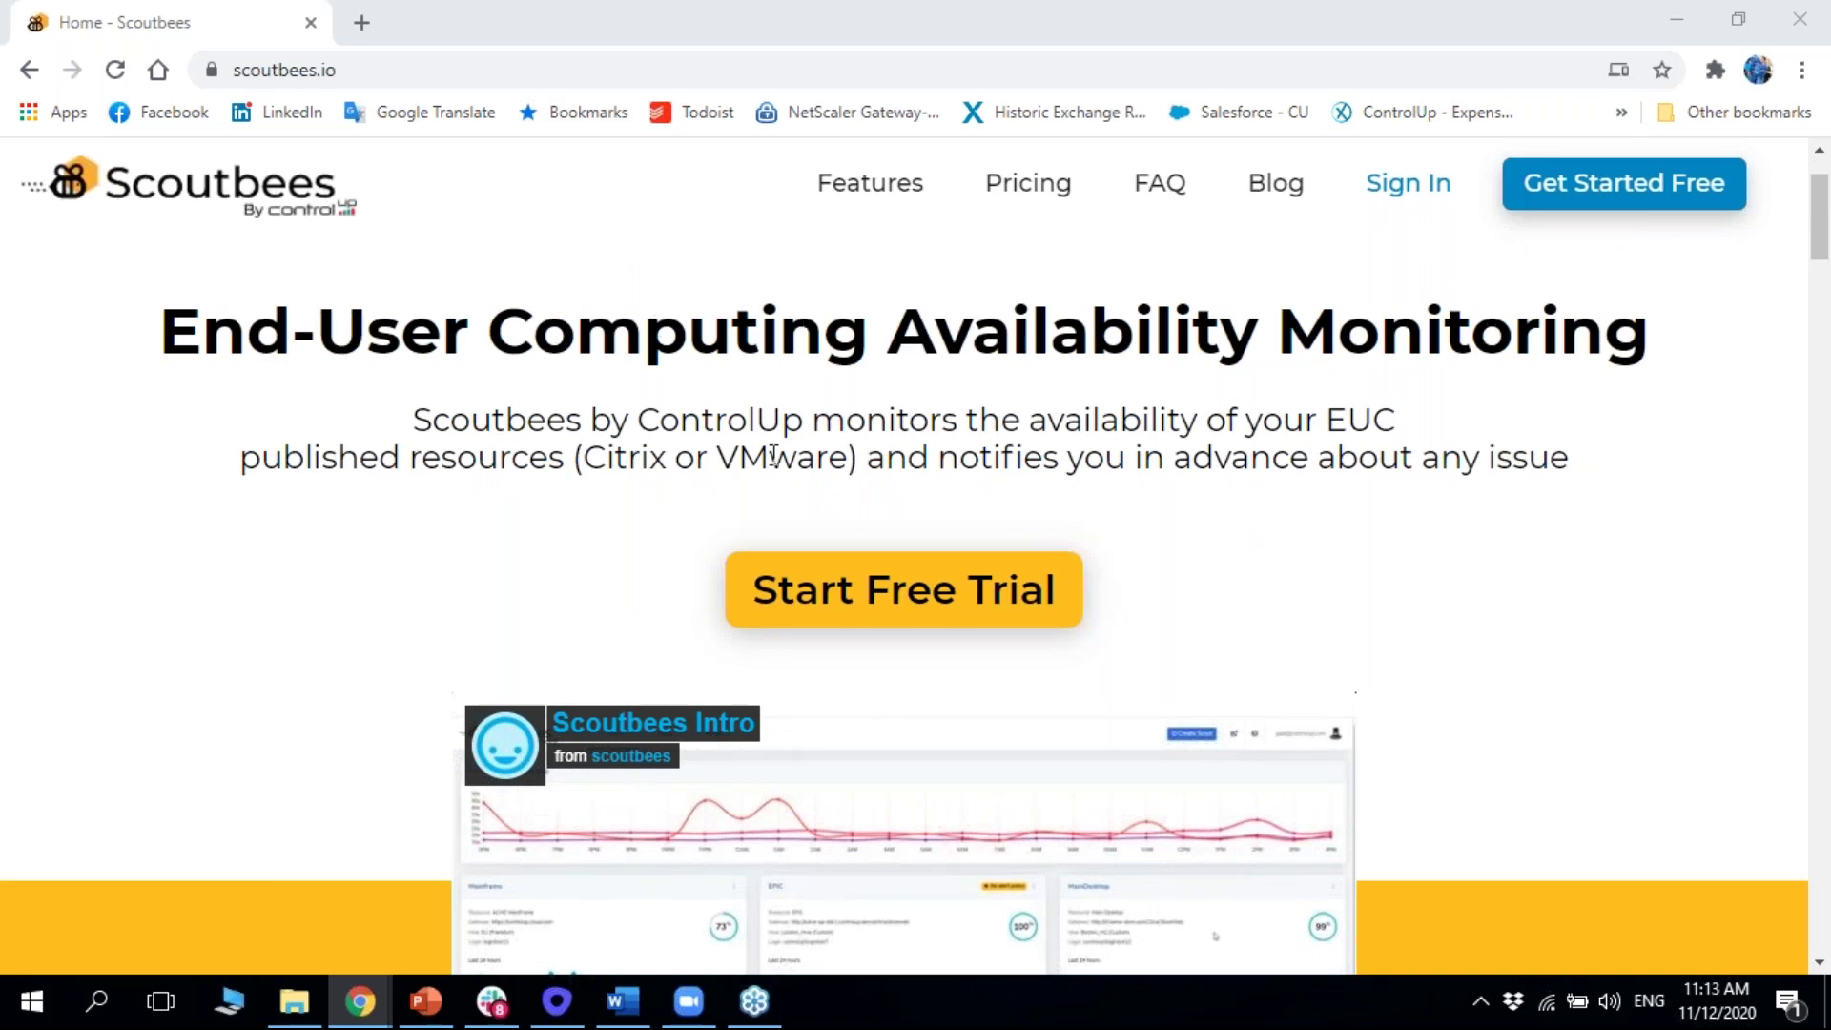
pyautogui.scroll(2, 1139, 576)
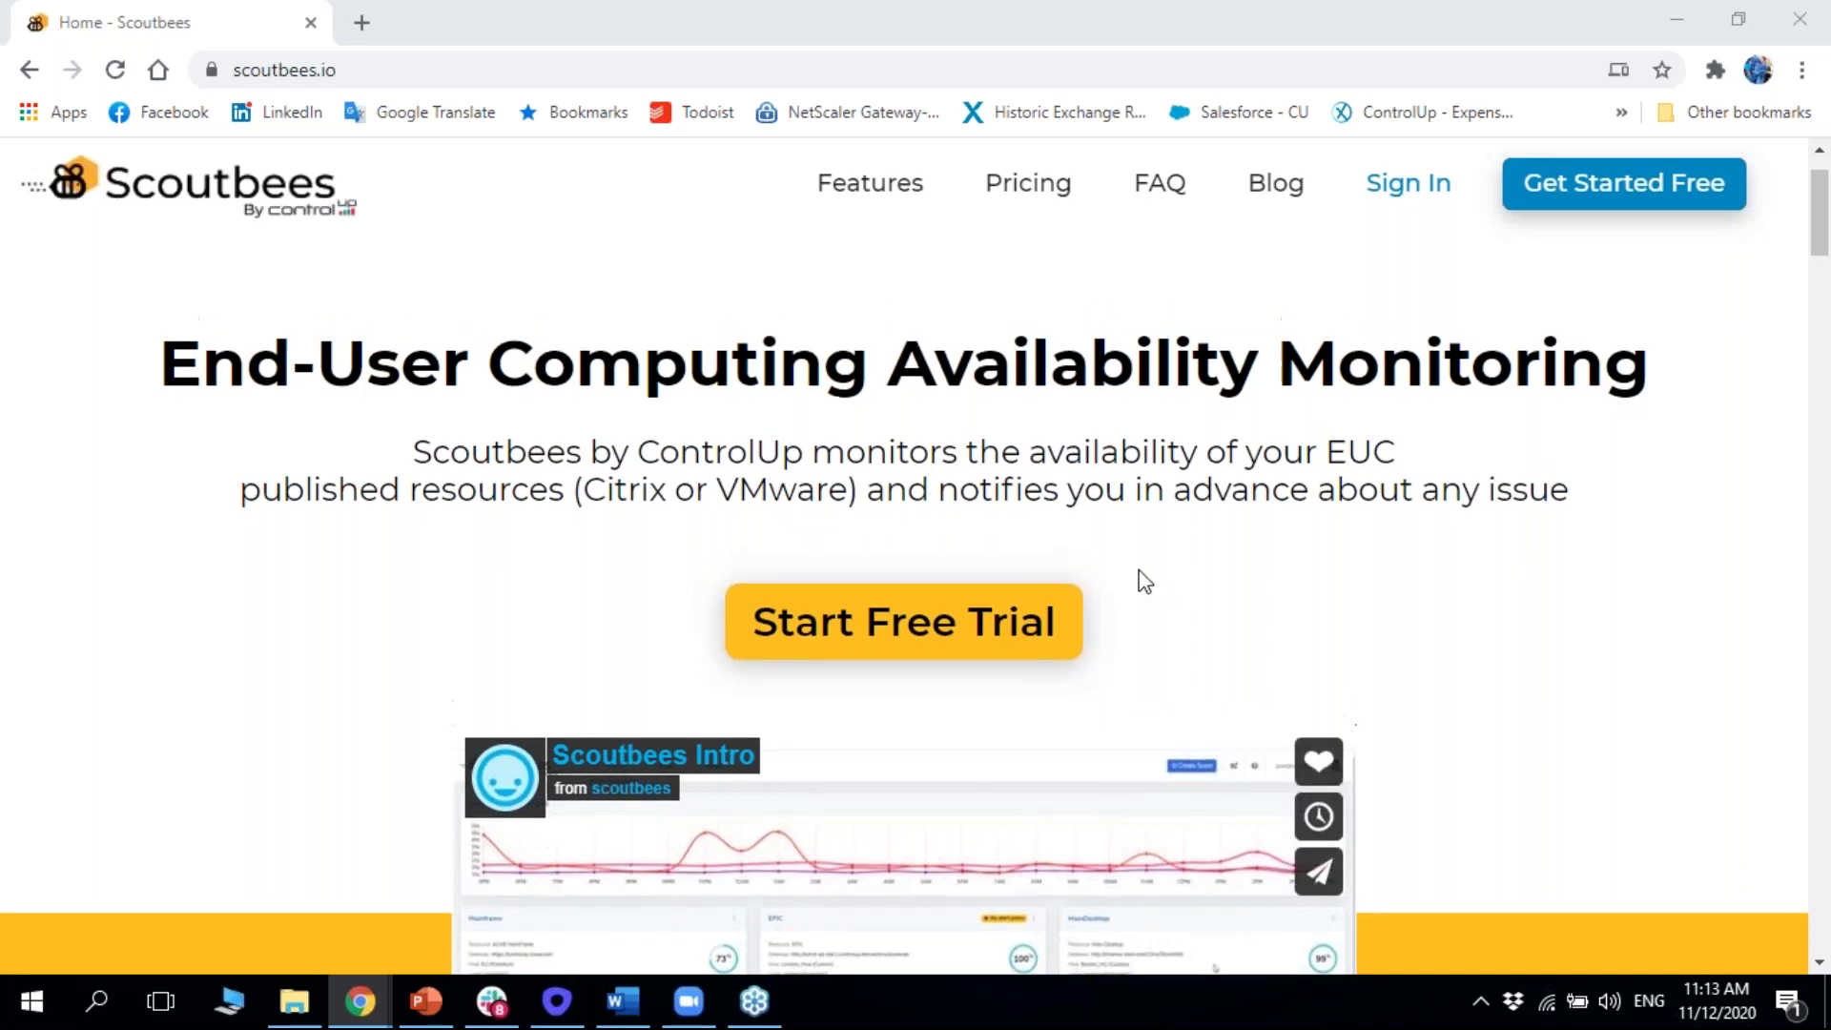
pyautogui.click(1423, 200)
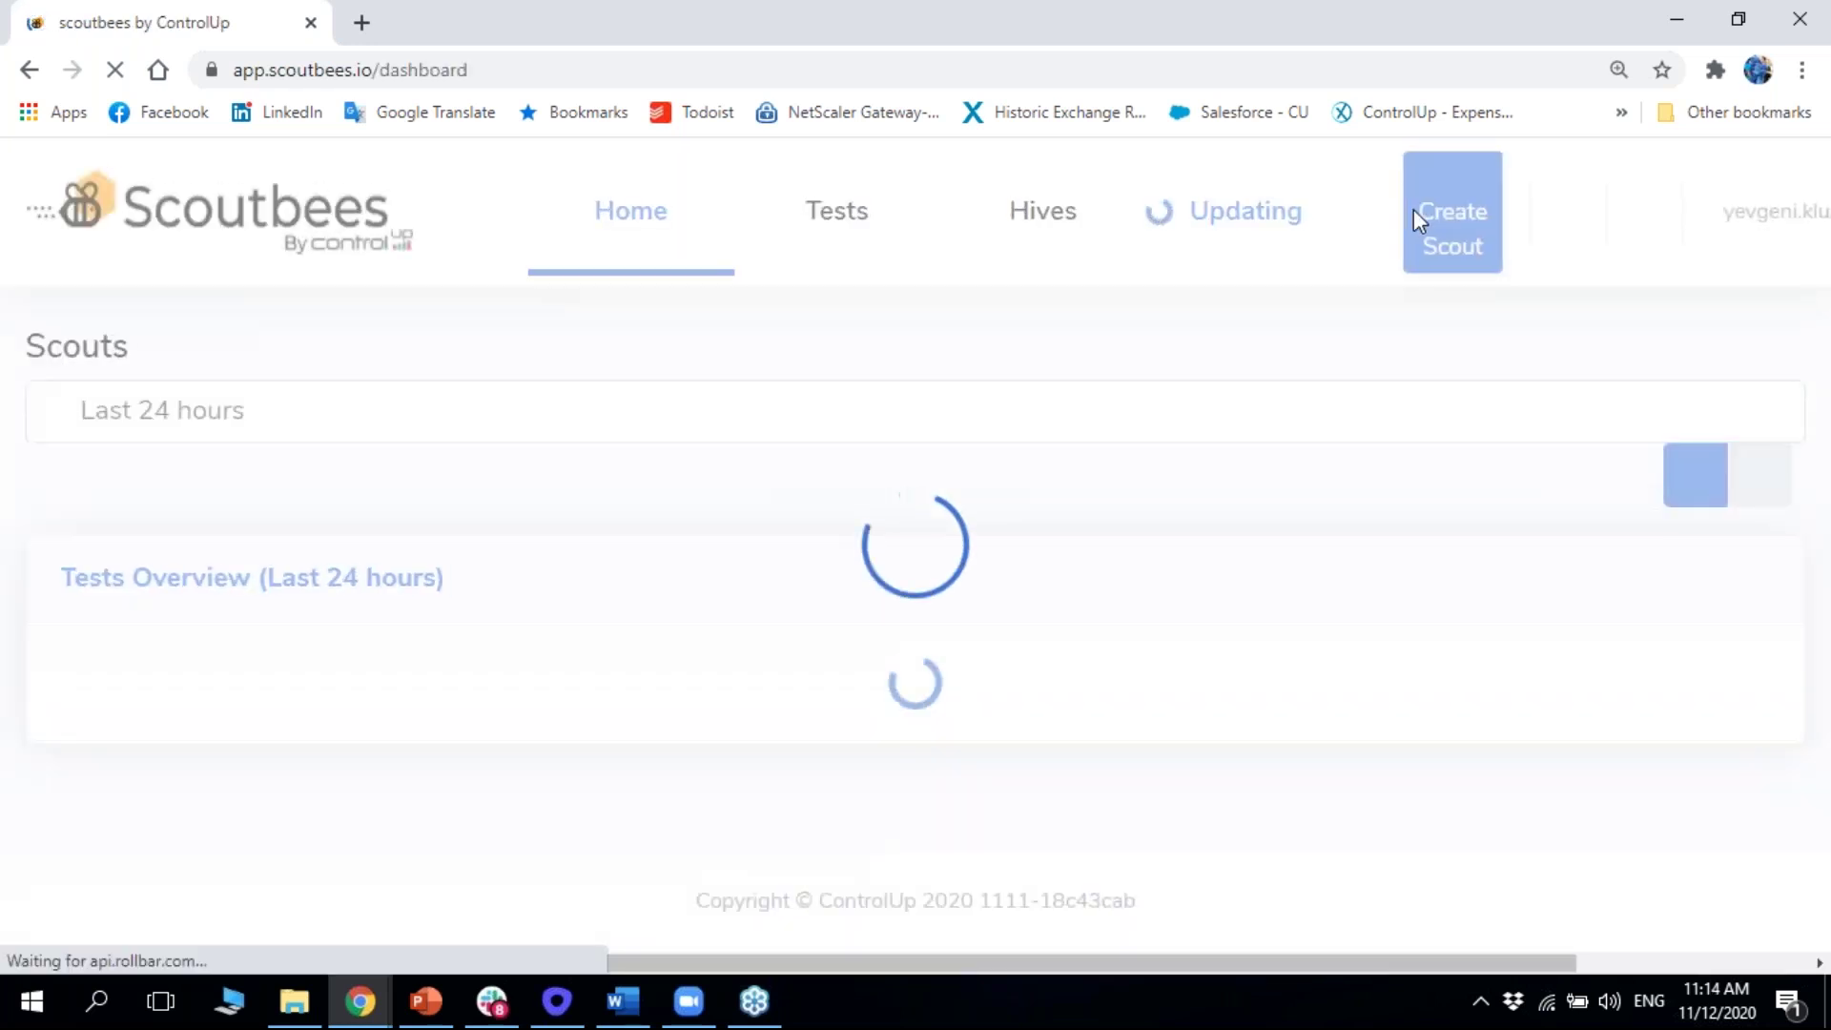
# Log out of the account that is currently signed in to the Scoutbees dashboard
pyautogui.scroll(-5, 841, 495)
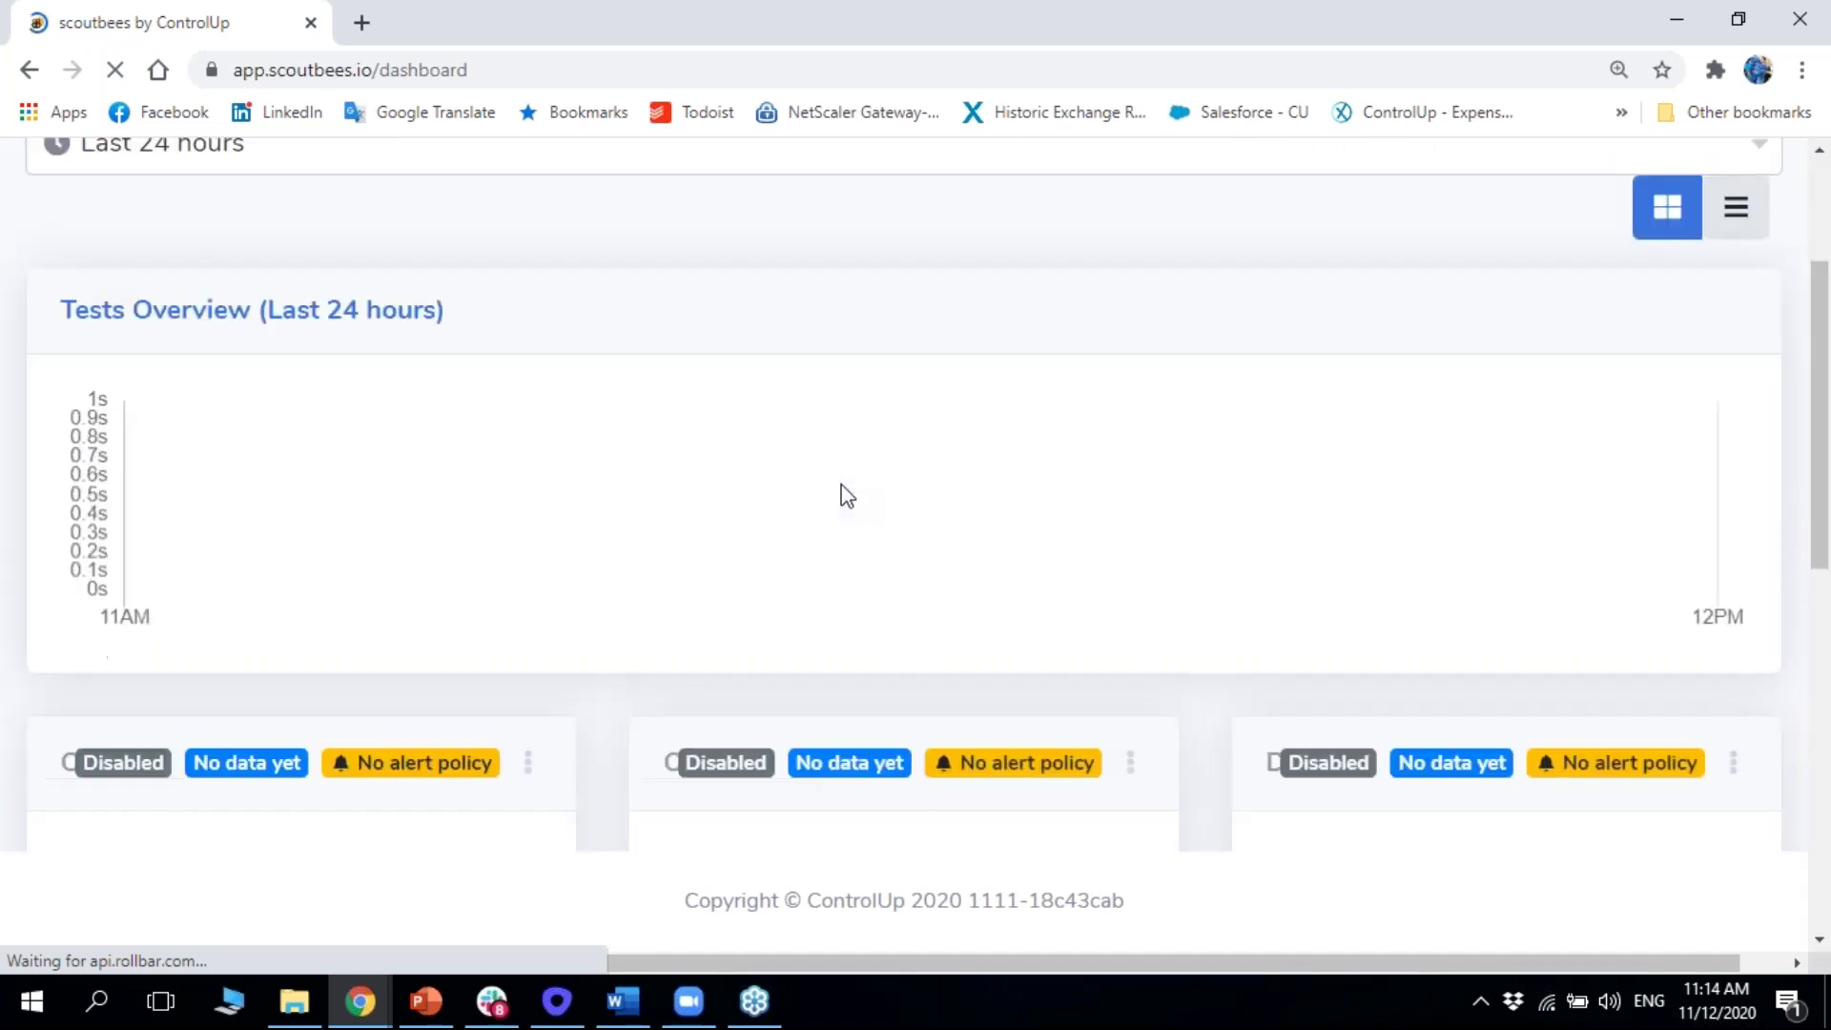
pyautogui.scroll(5, 1667, 263)
pyautogui.click(1667, 262)
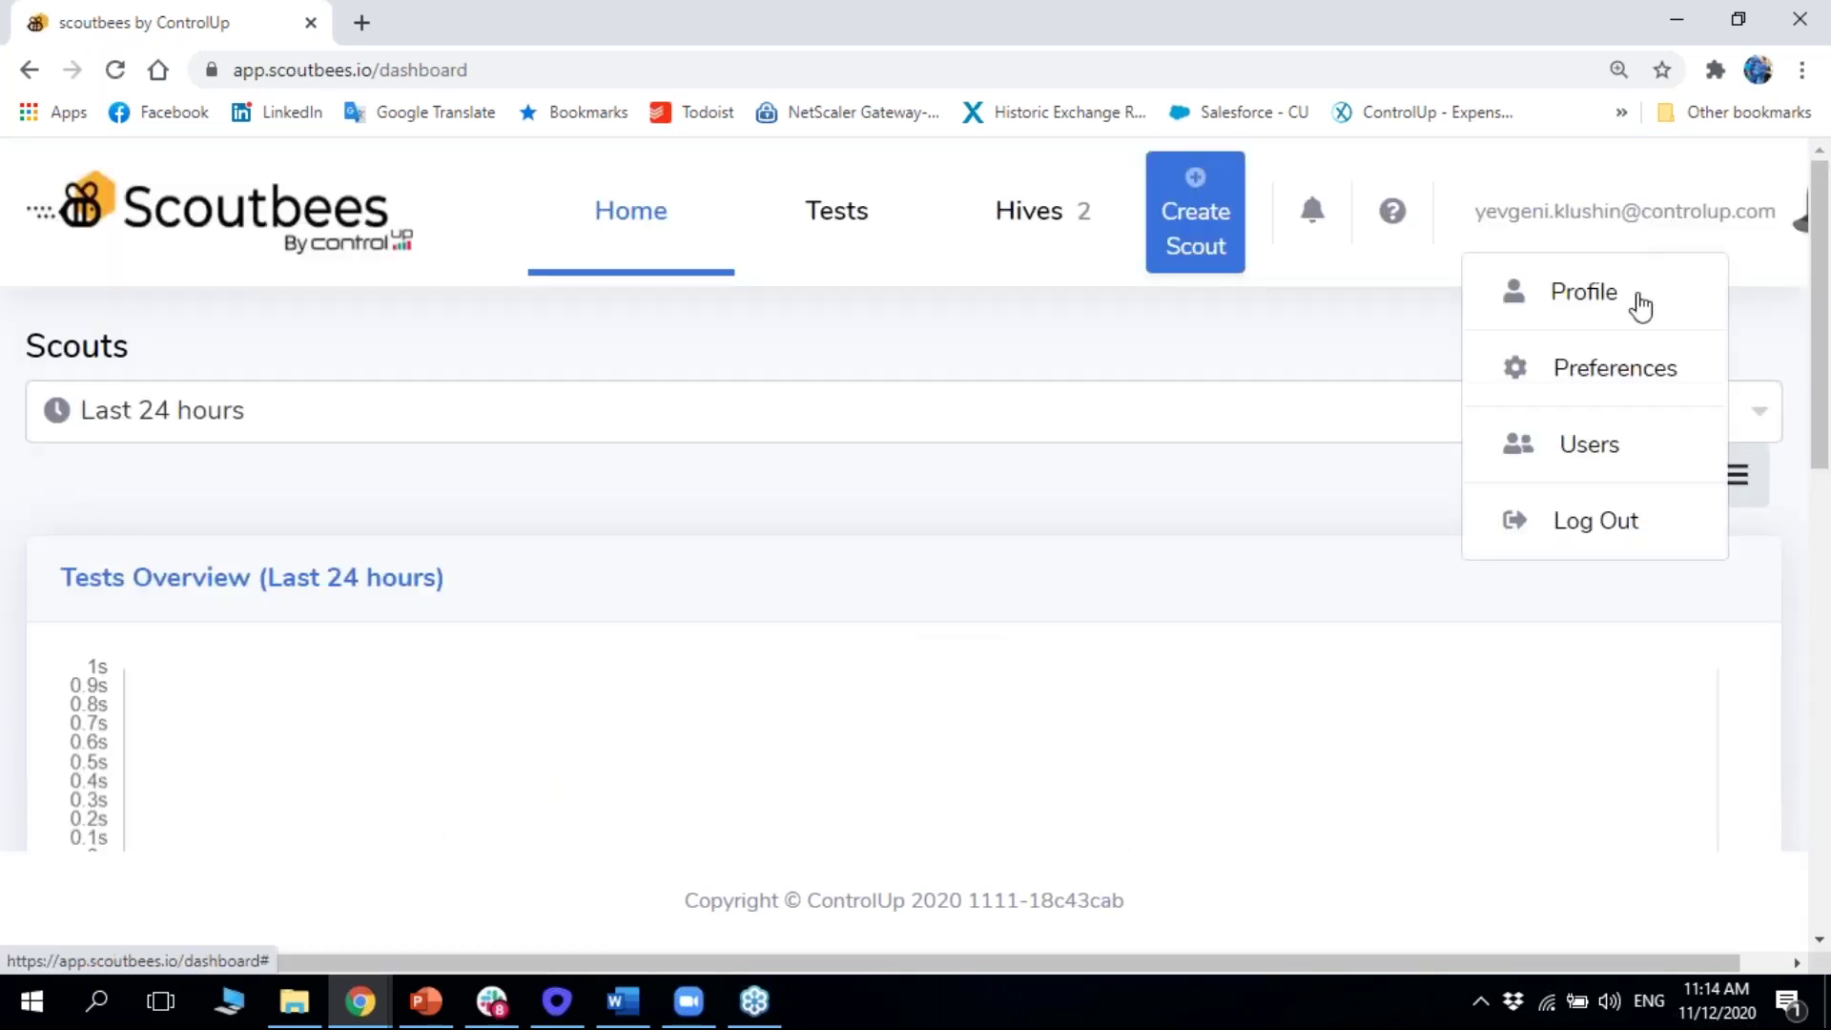
pyautogui.click(1577, 525)
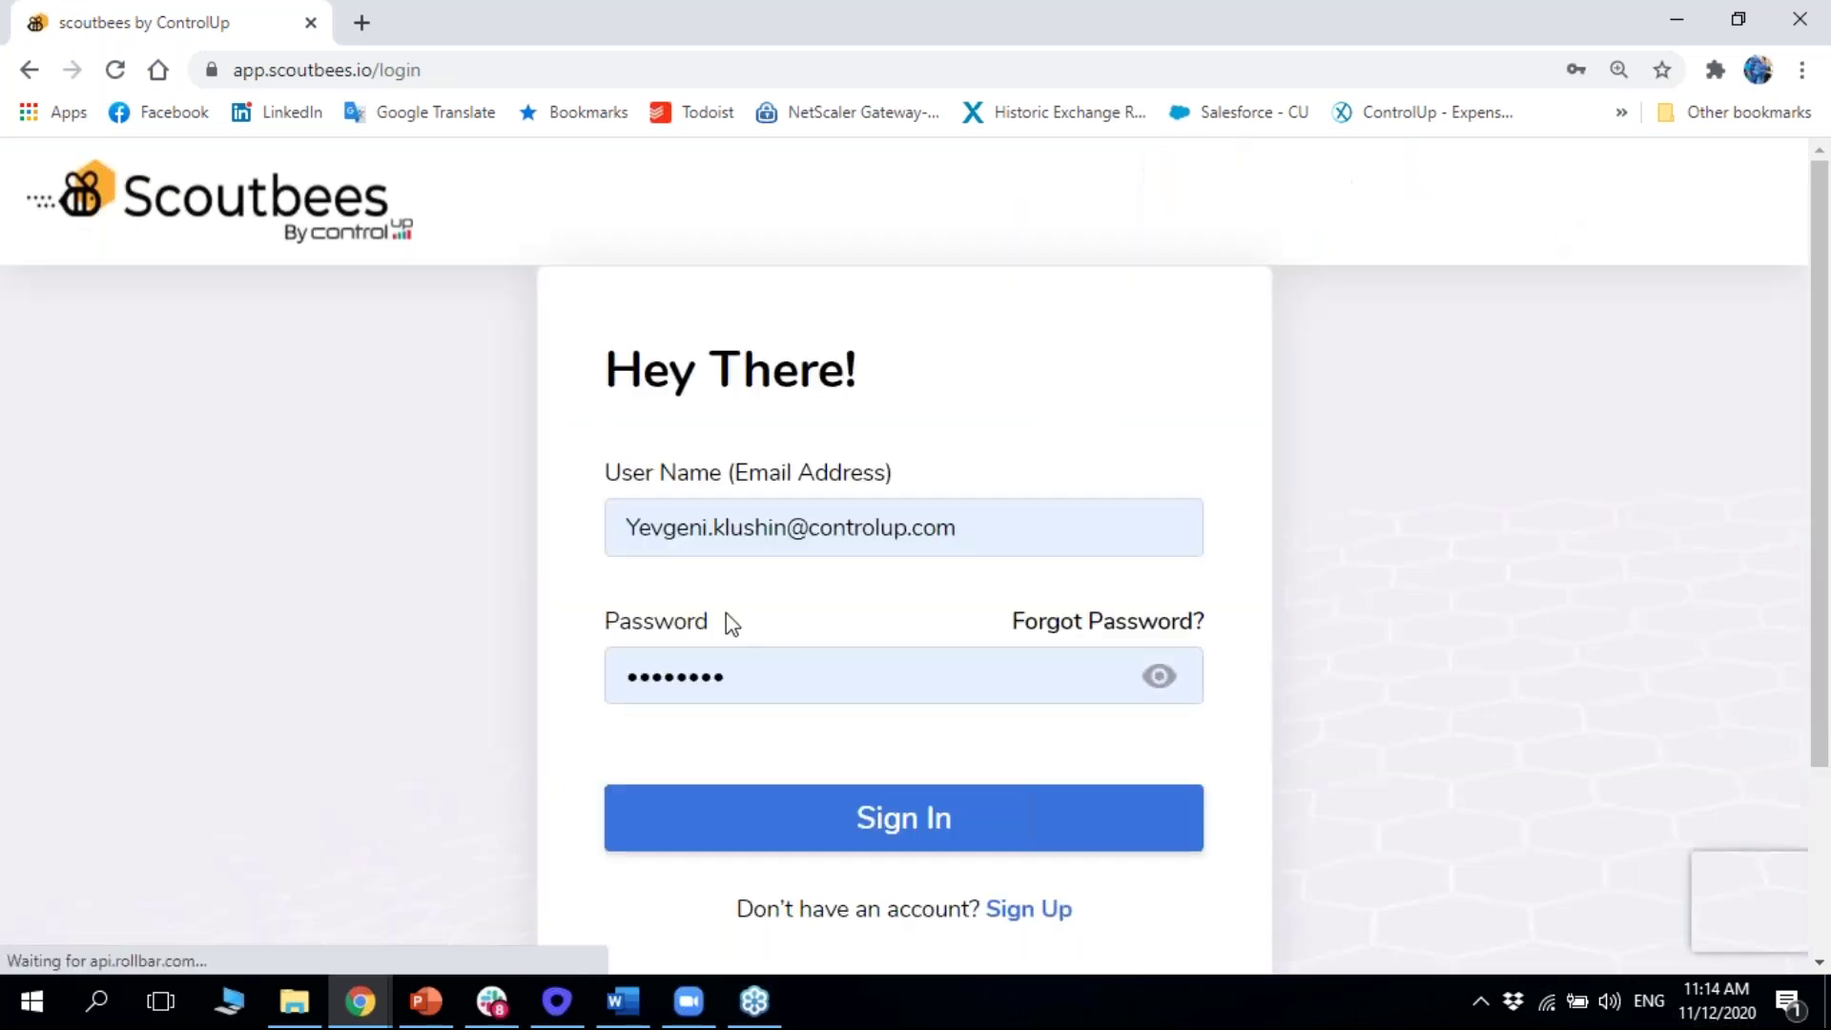
# Sign in with the other account's saved user name e-mail and password, and update the password stored in the browser
pyautogui.click(710, 541)
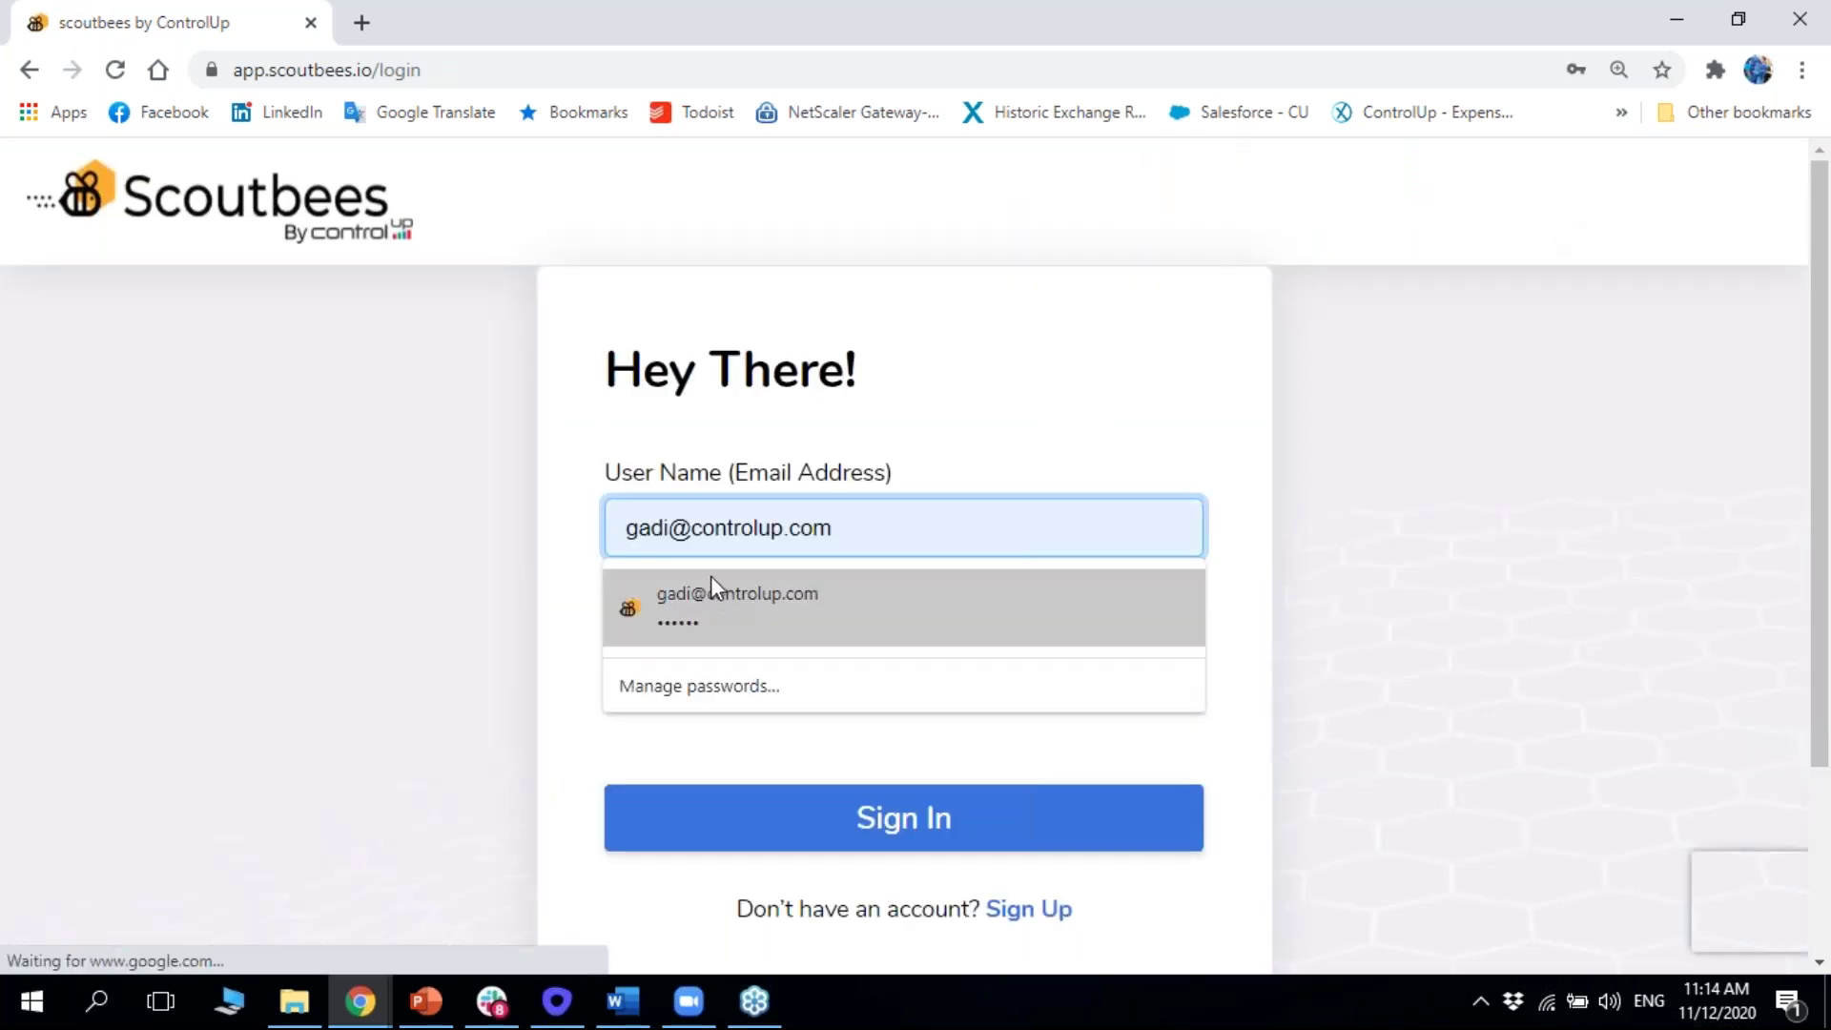
pyautogui.click(712, 581)
pyautogui.click(746, 803)
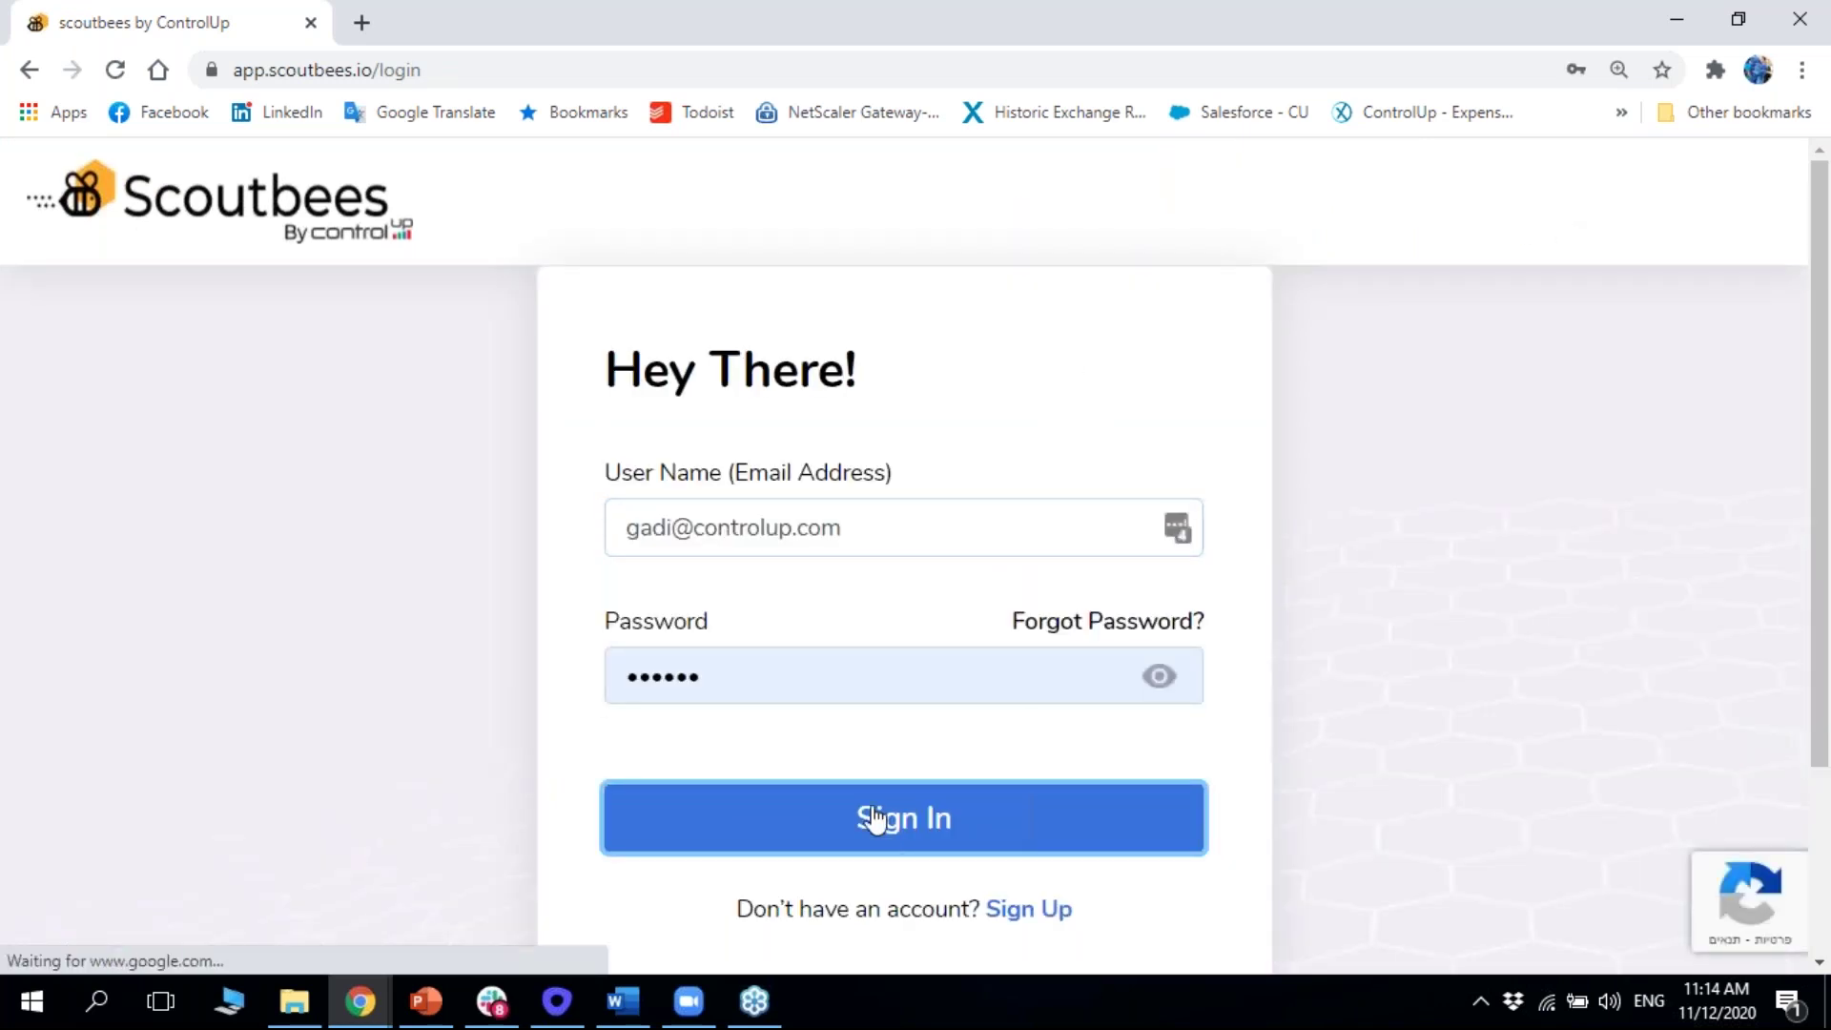
pyautogui.click(917, 822)
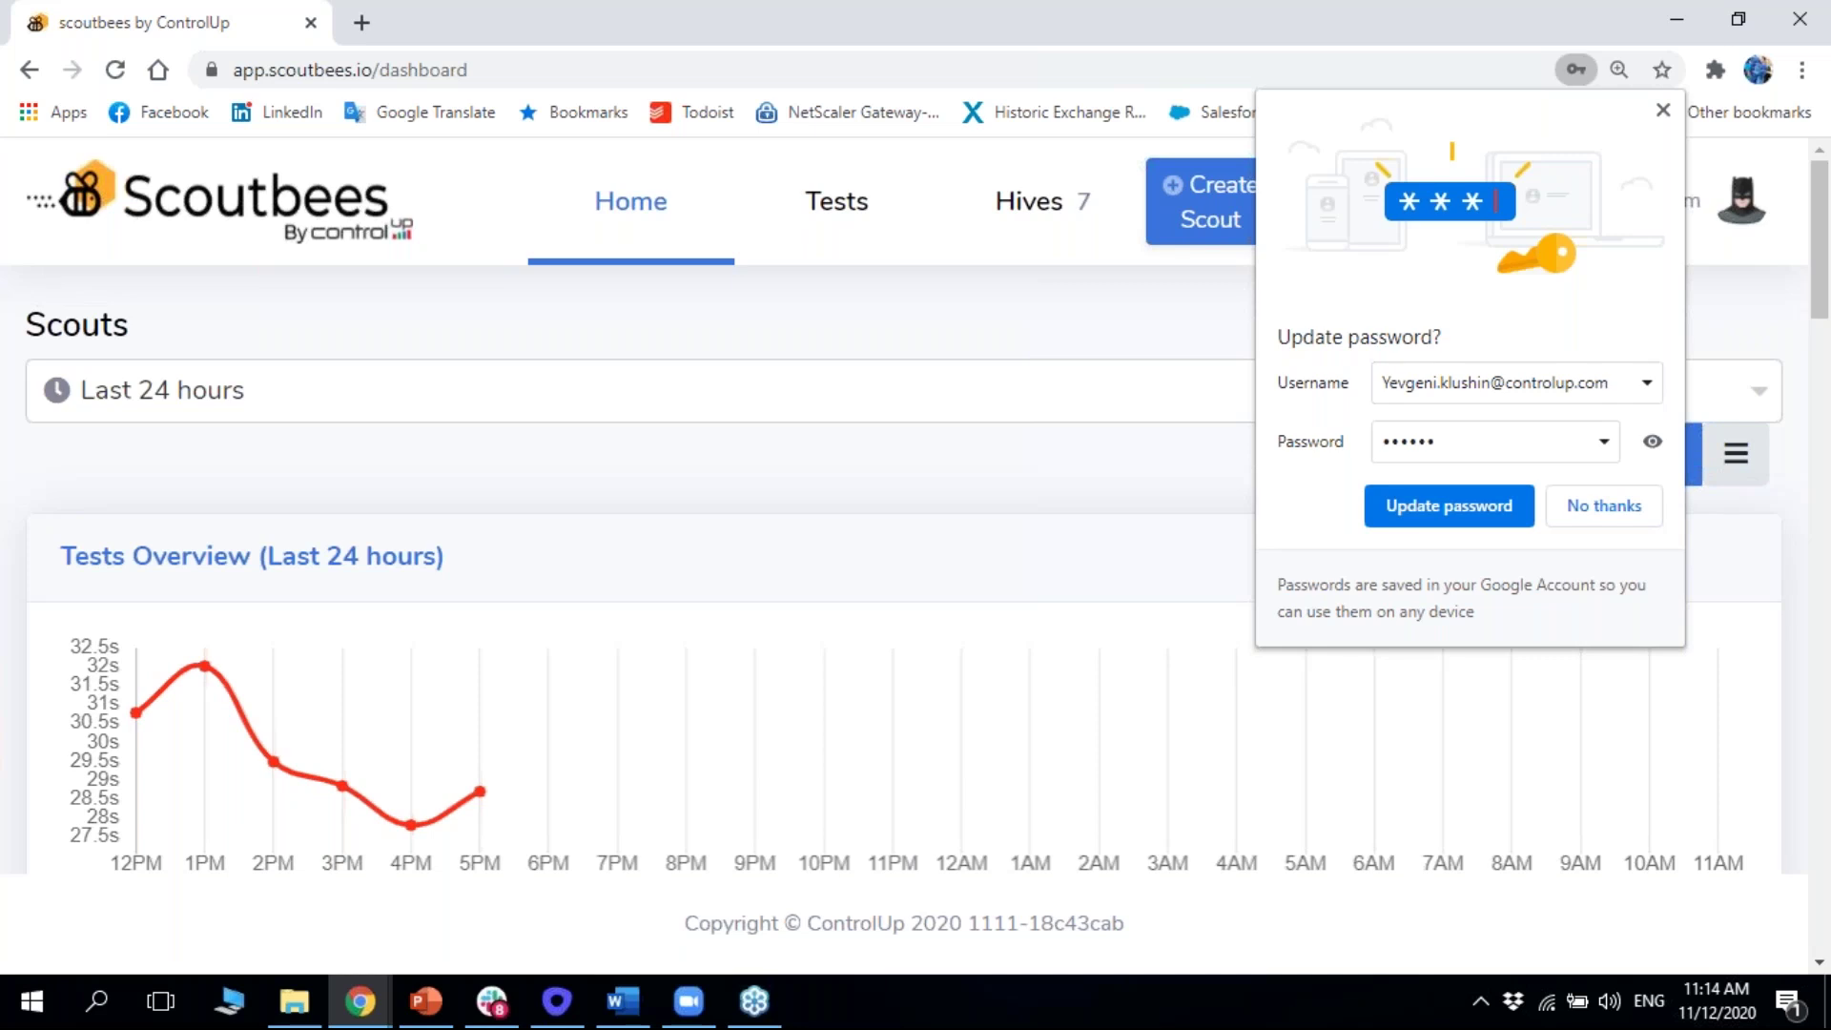
pyautogui.click(1484, 501)
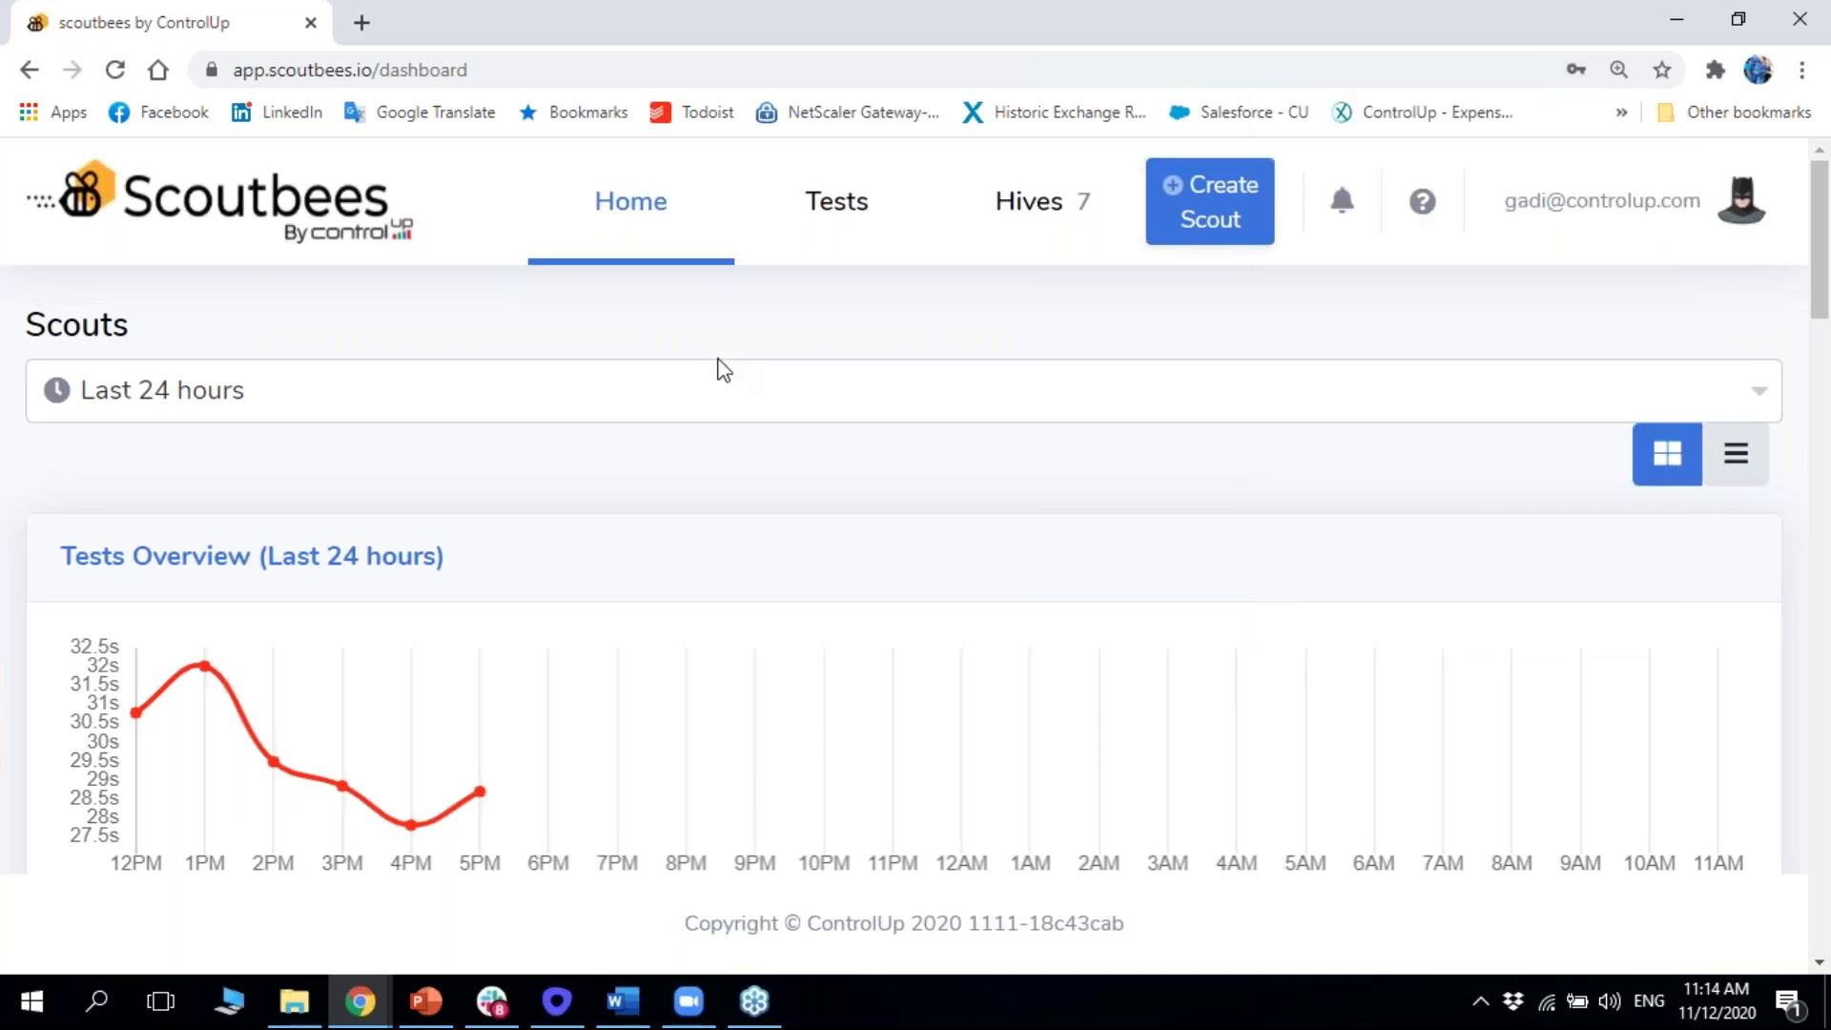
# Examine the scout cards below the 24-hour tests overview, including their resources, gateways, hives, success rates and recent tests
pyautogui.scroll(-5, 668, 381)
pyautogui.scroll(-2, 641, 403)
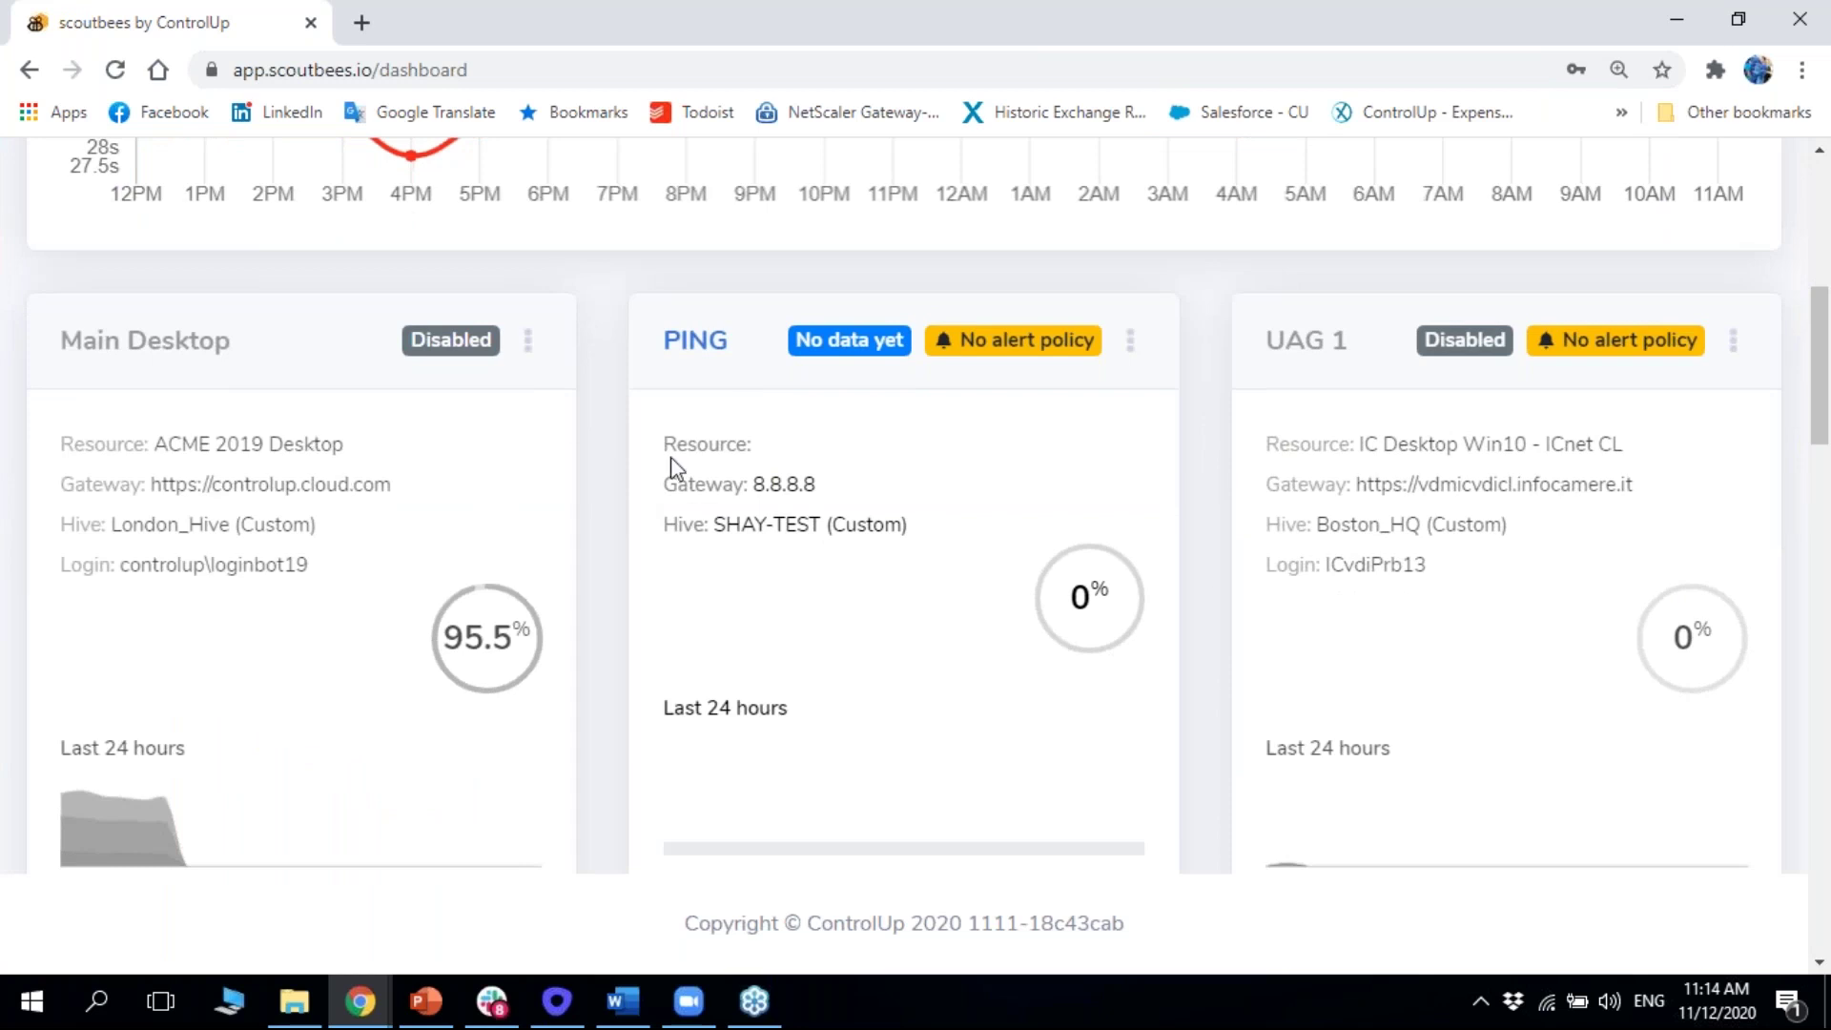
pyautogui.scroll(-12, 1576, 500)
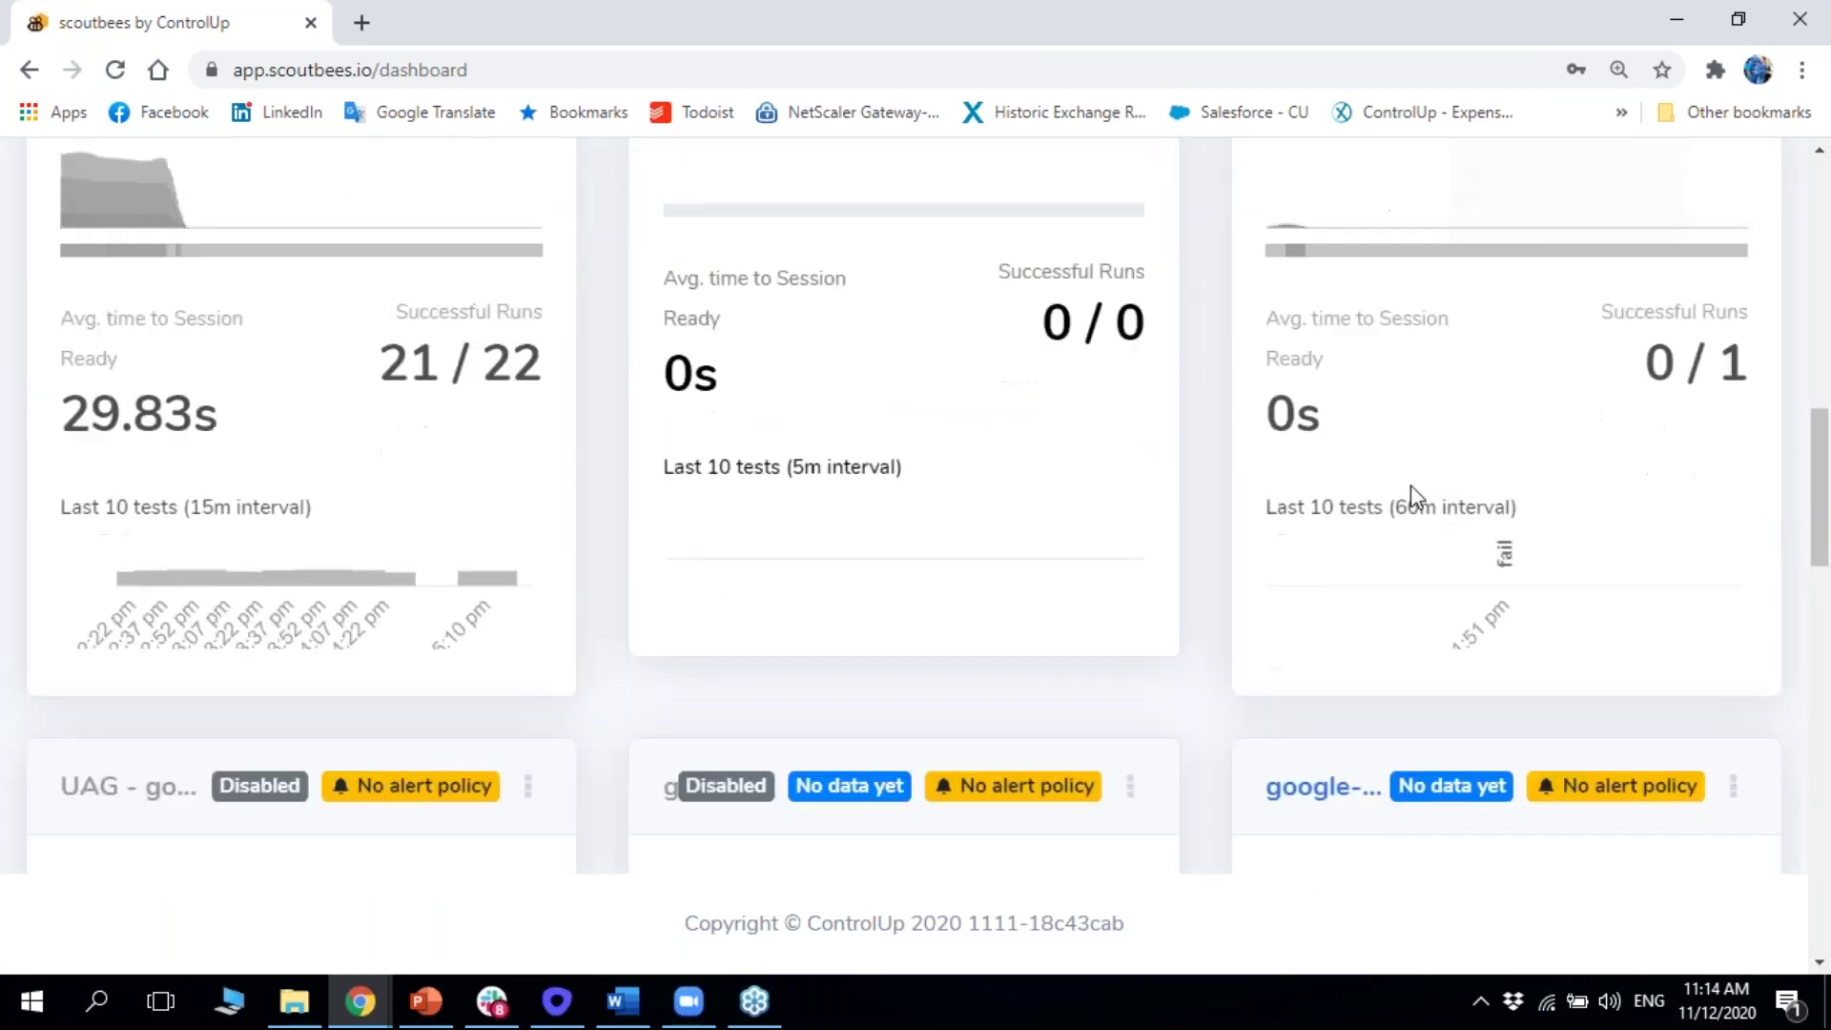
pyautogui.scroll(-5, 352, 490)
pyautogui.scroll(15, 360, 524)
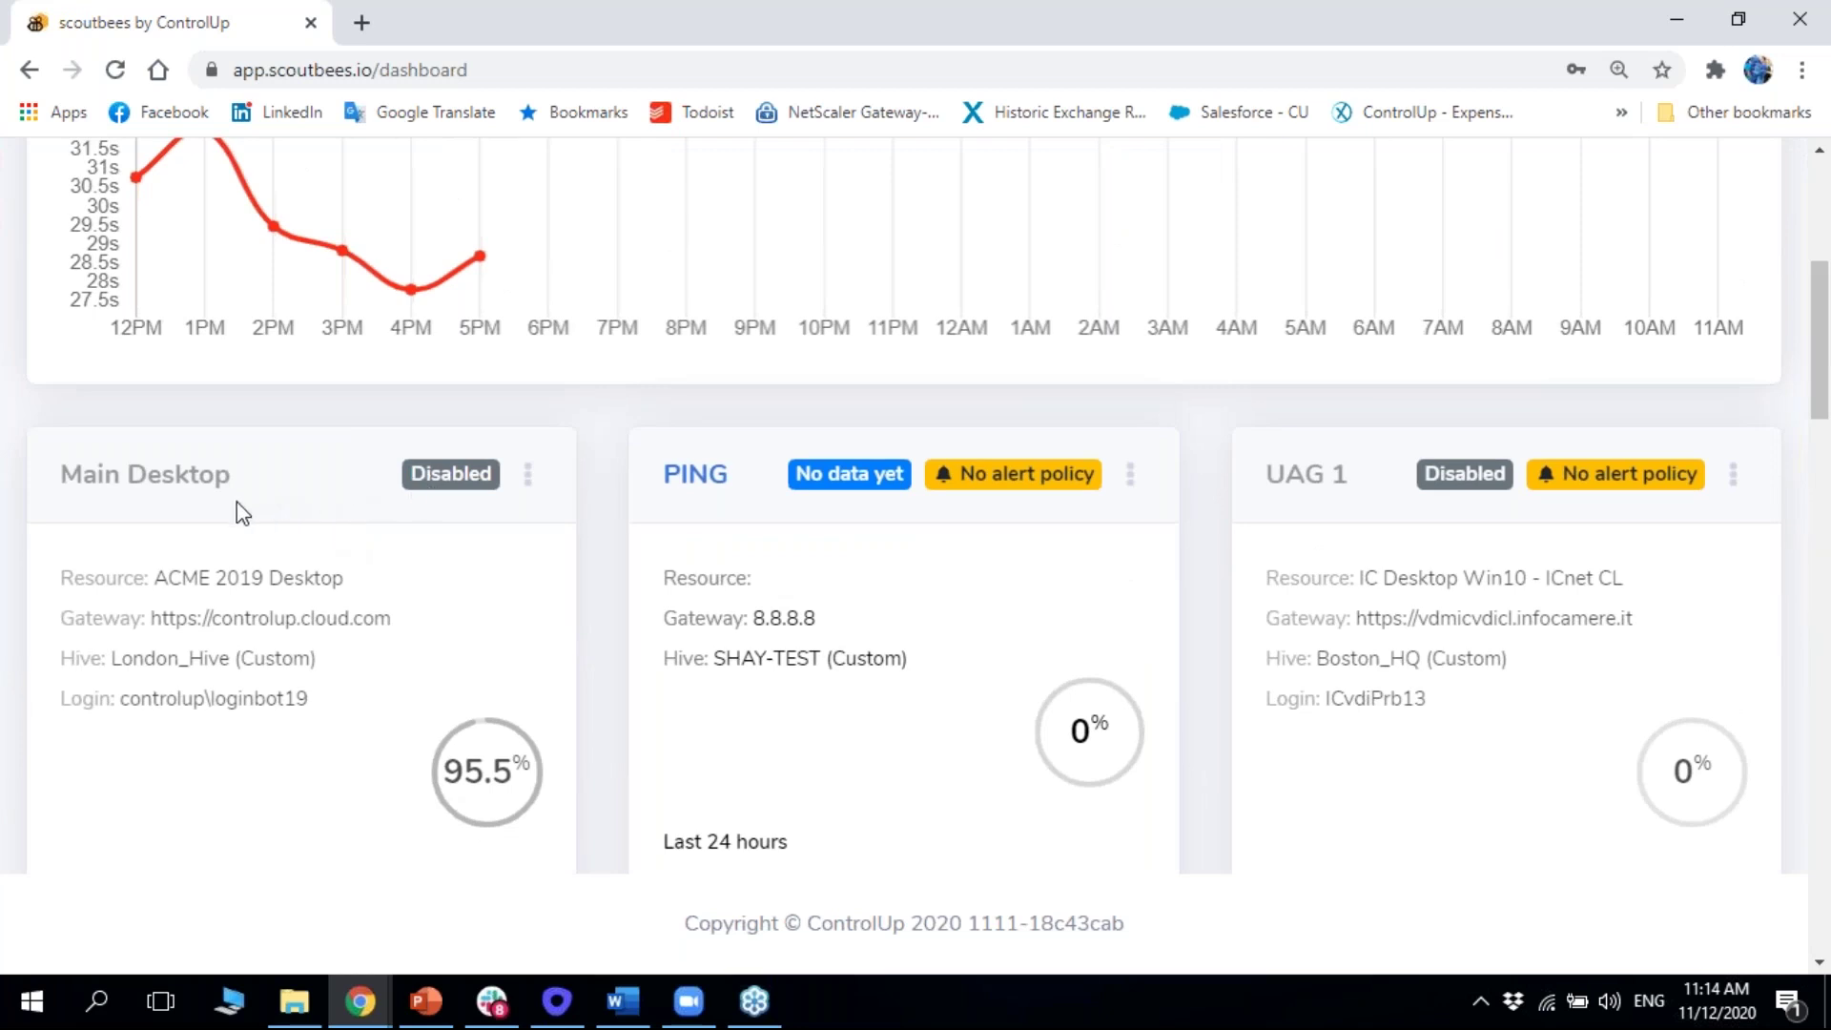
pyautogui.scroll(-2, 237, 502)
pyautogui.scroll(7, 805, 460)
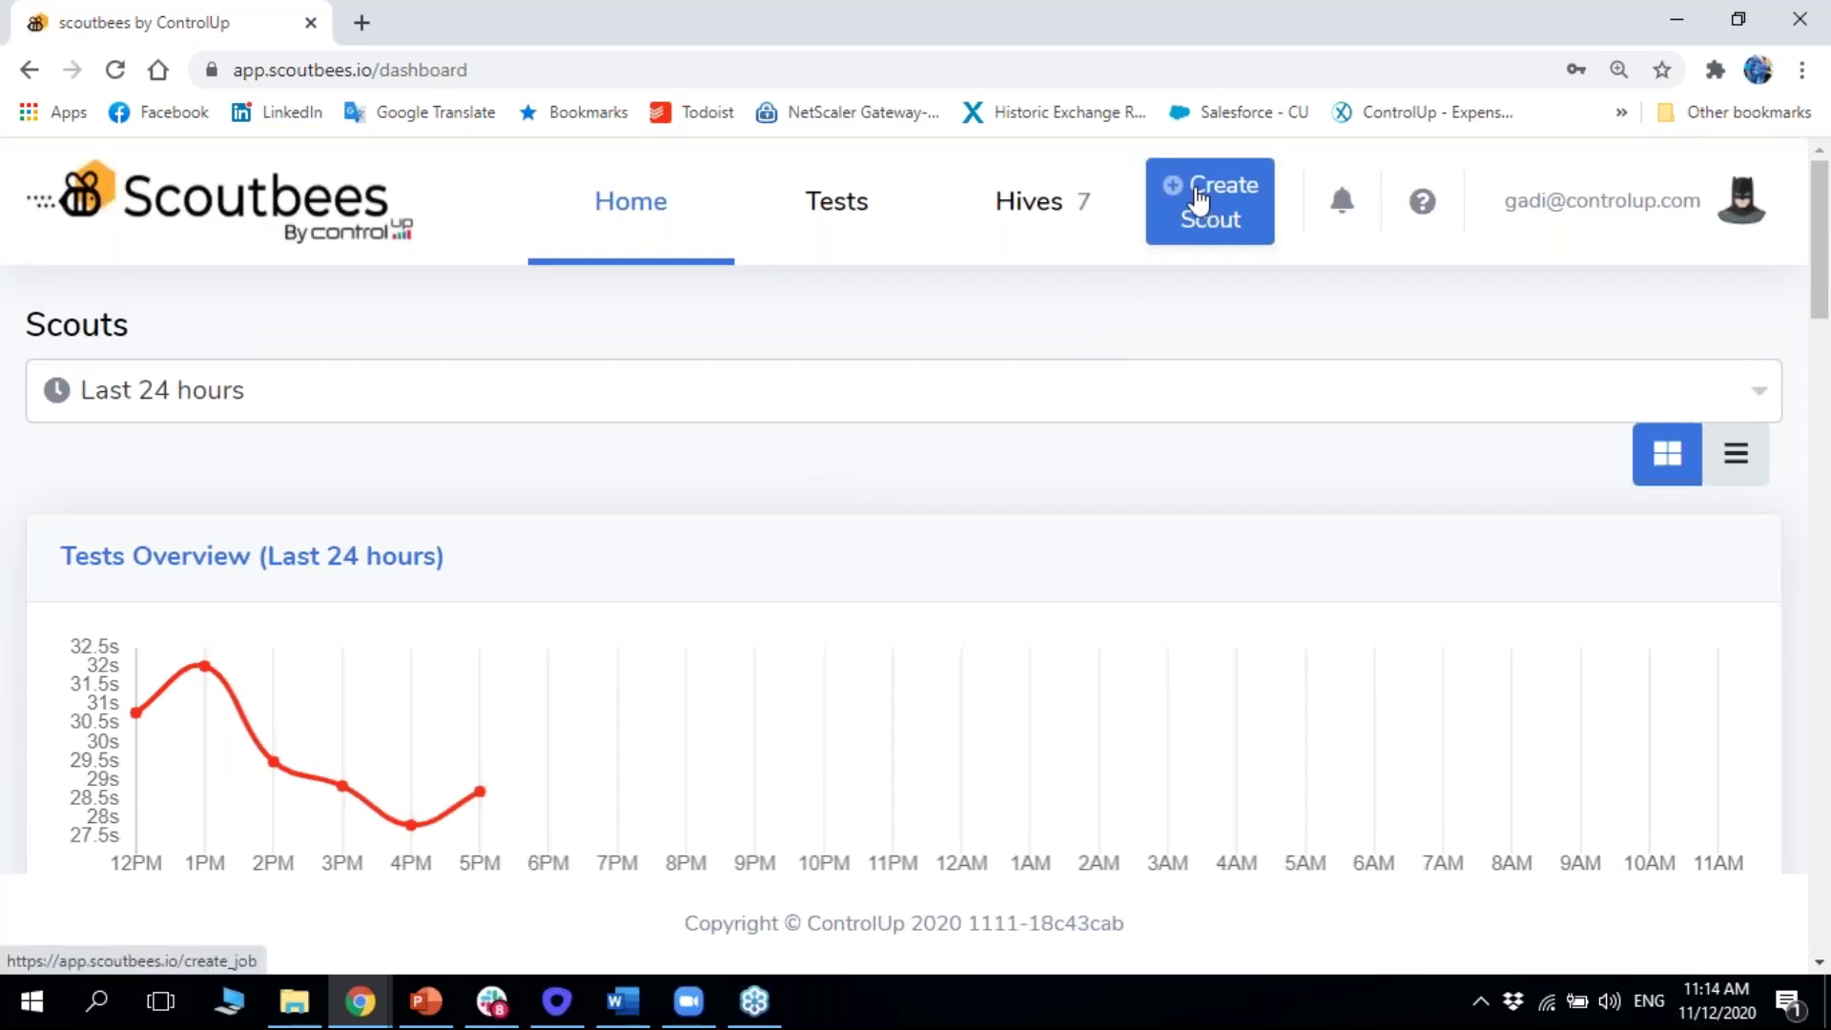
pyautogui.scroll(-7, 1182, 219)
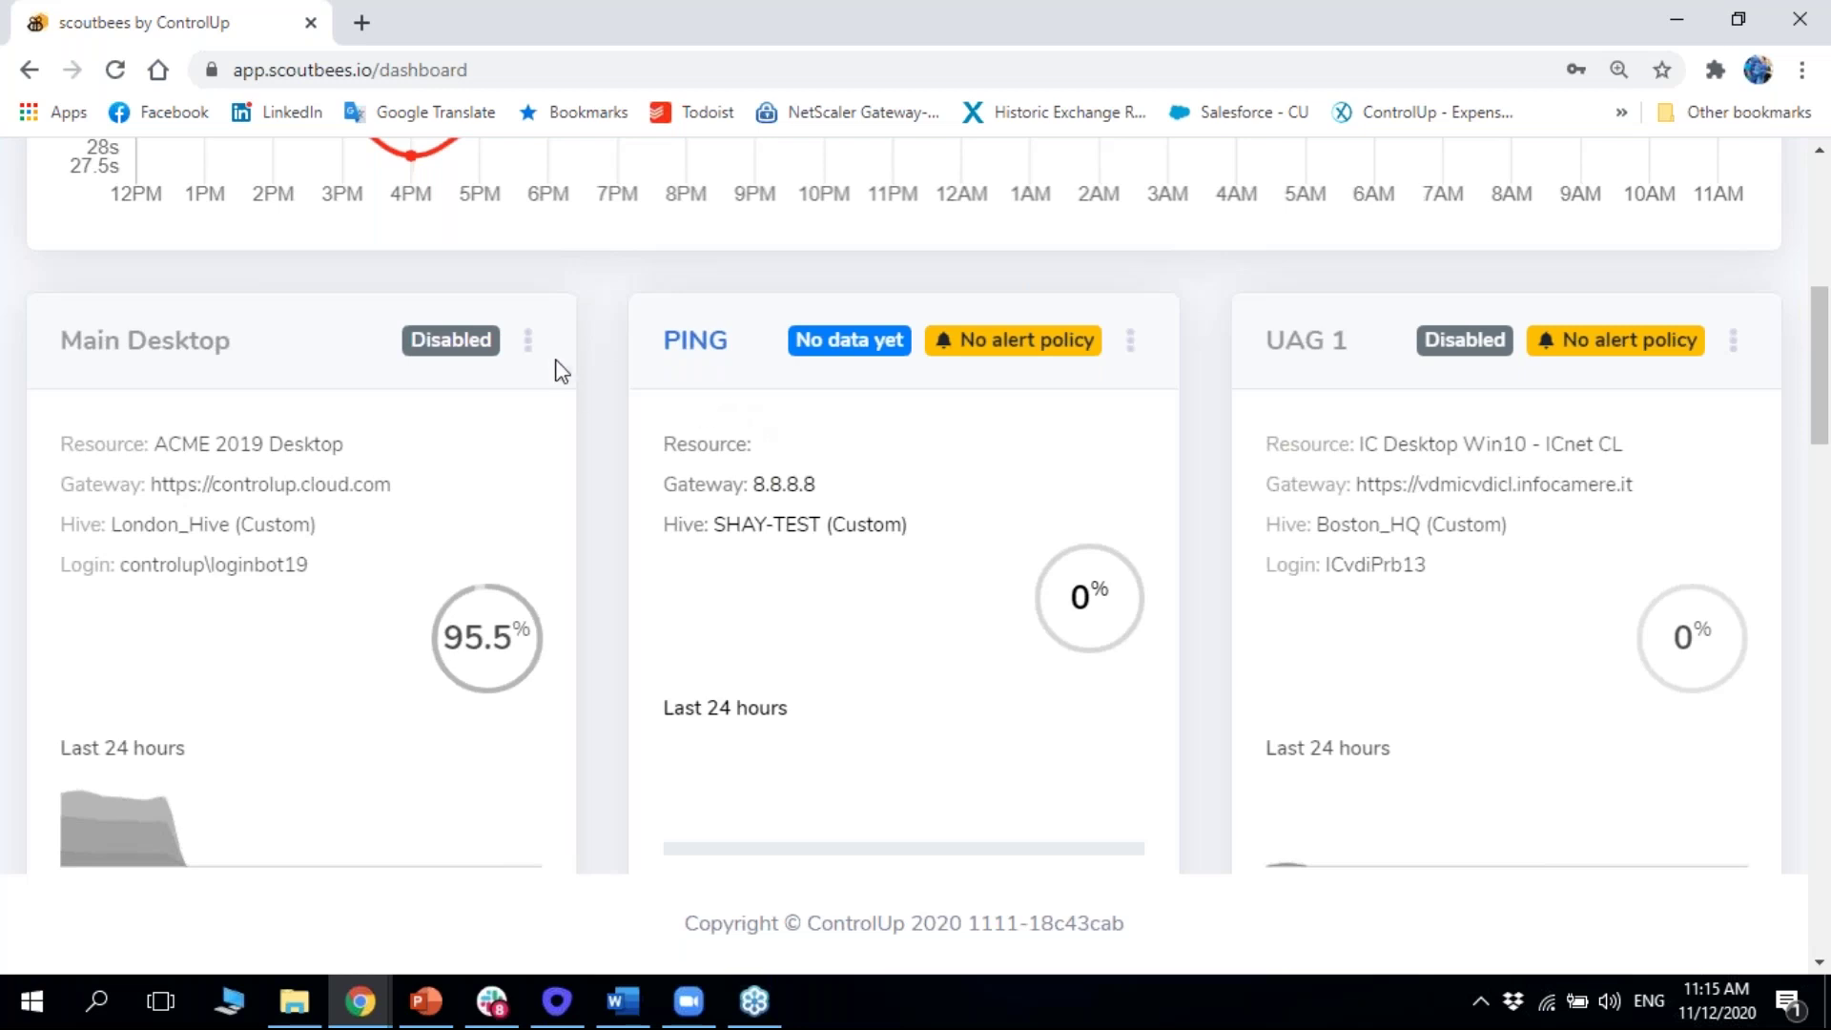
pyautogui.scroll(-10, 553, 372)
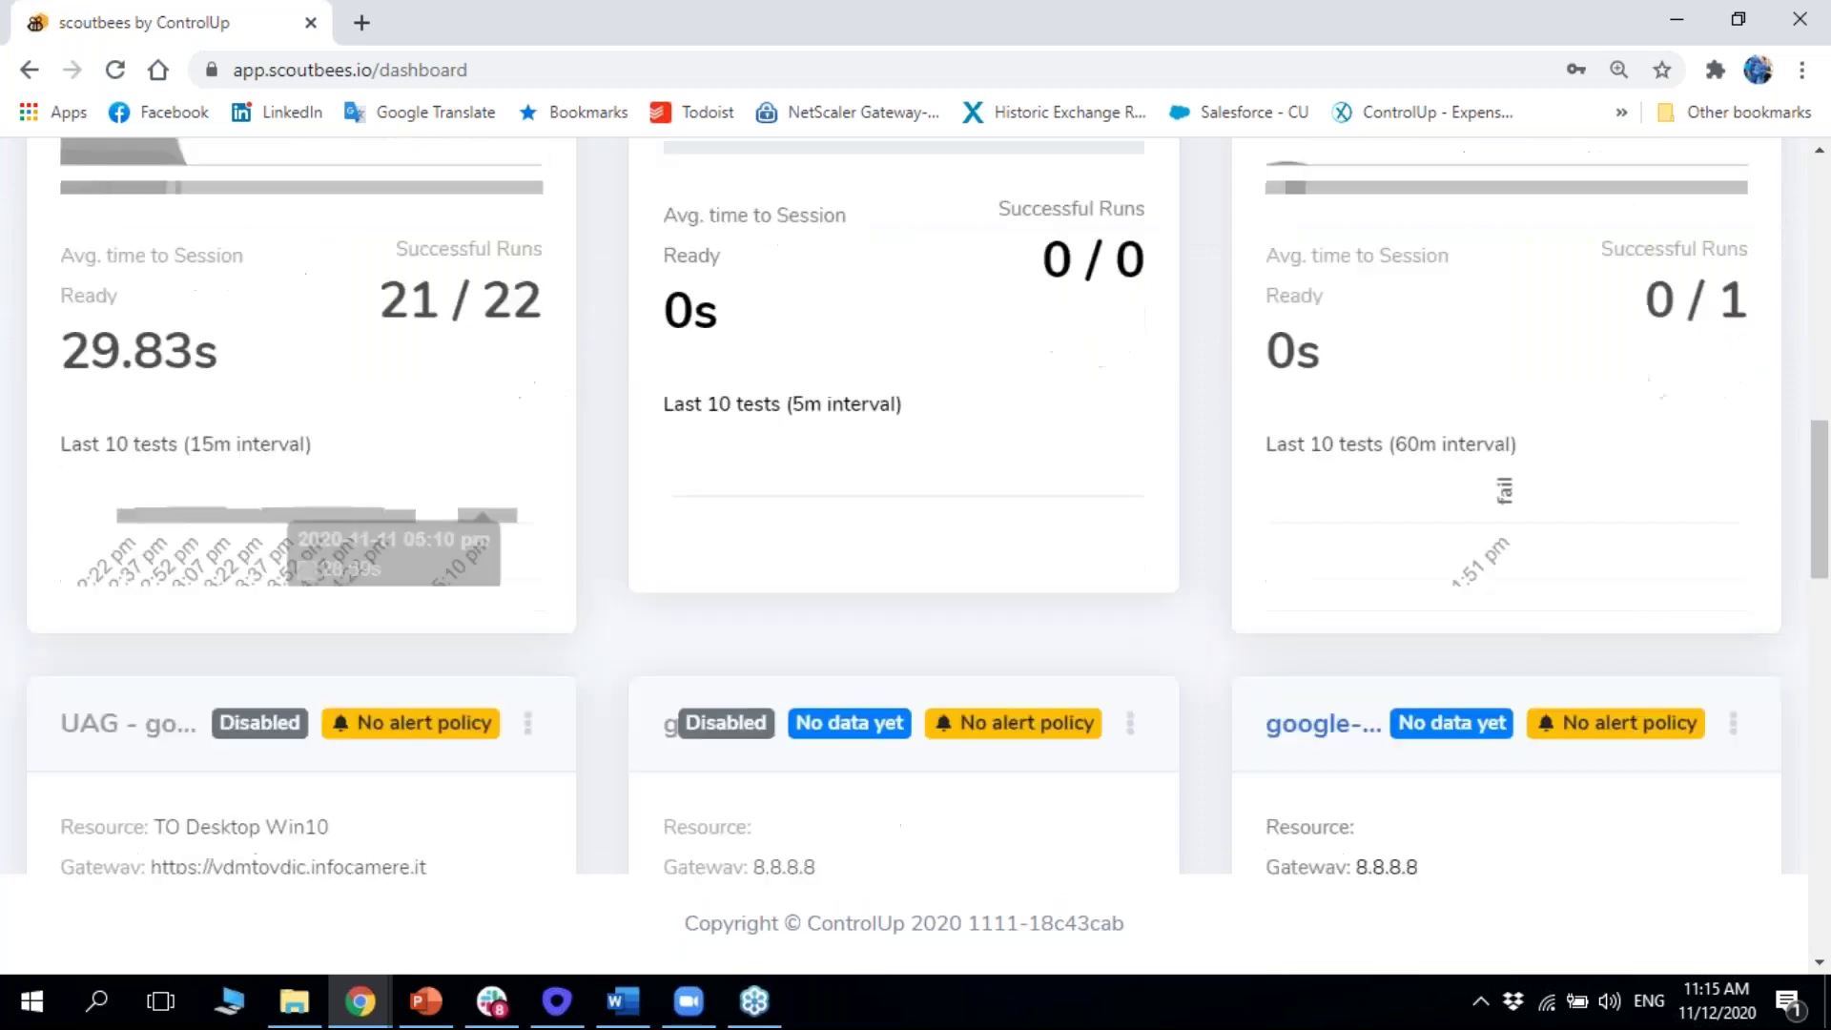
pyautogui.scroll(-12, 408, 633)
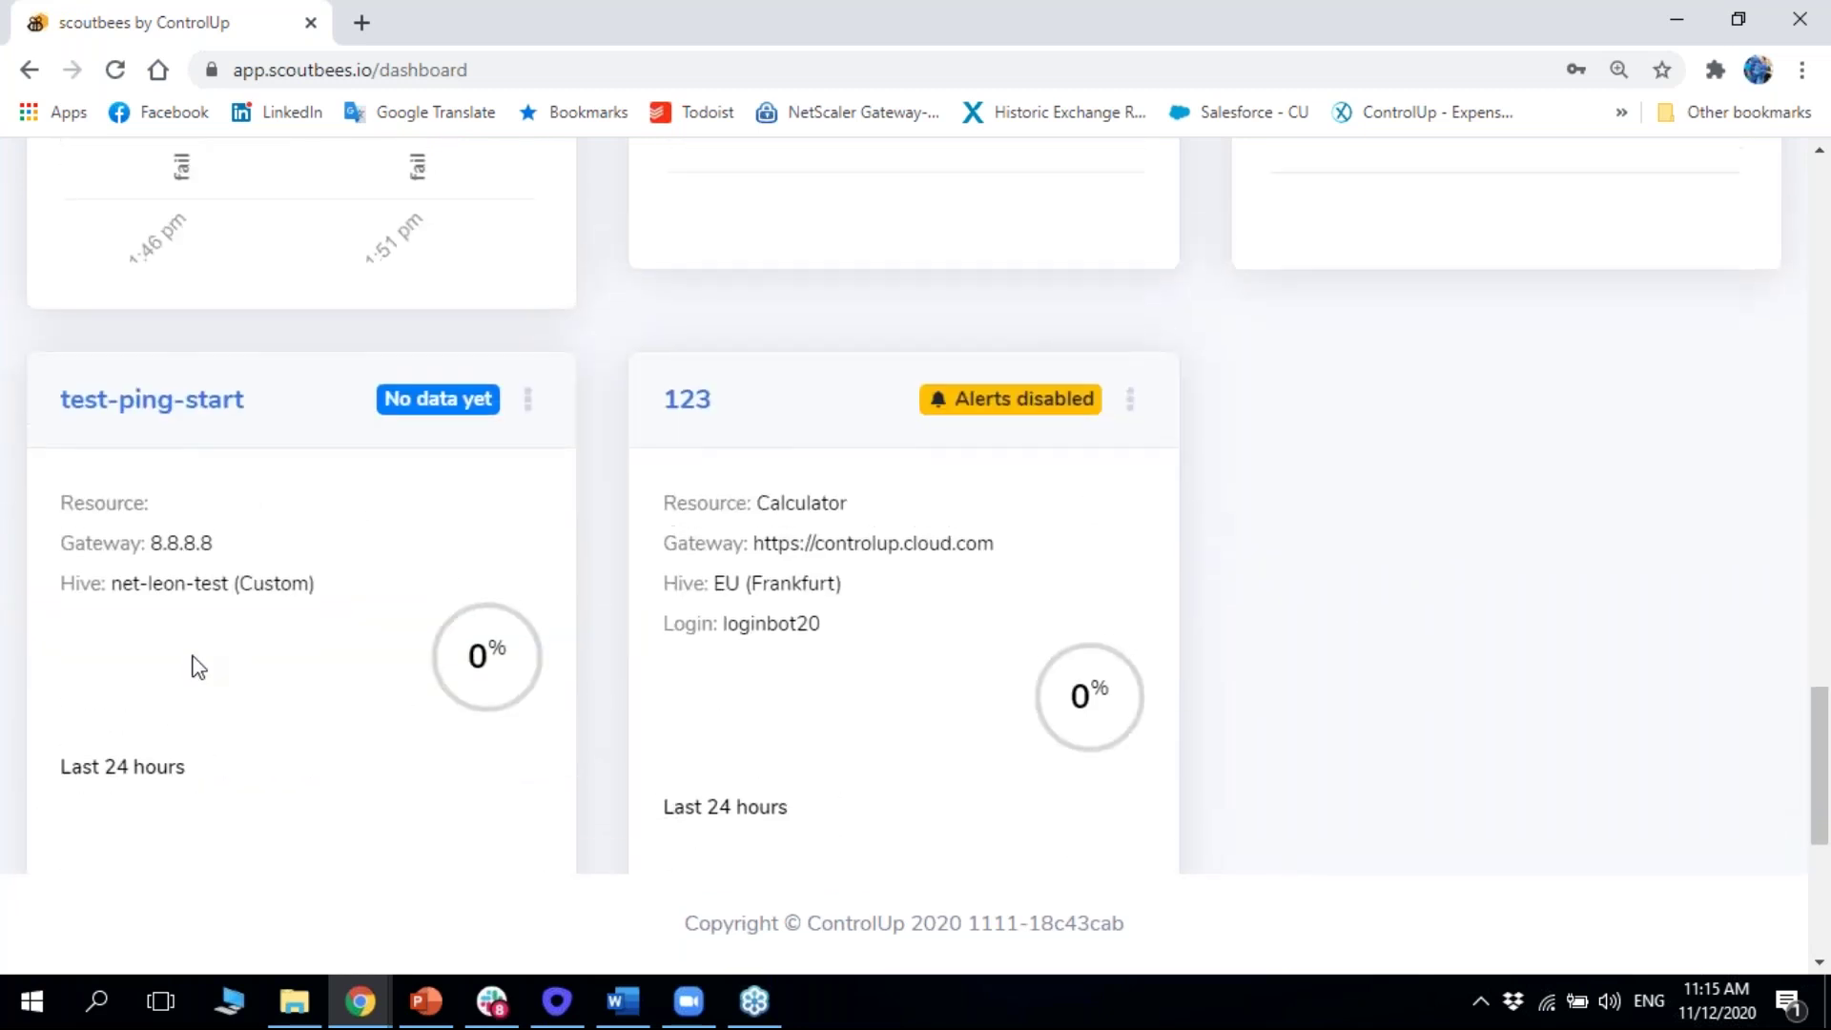
pyautogui.scroll(20, 399, 452)
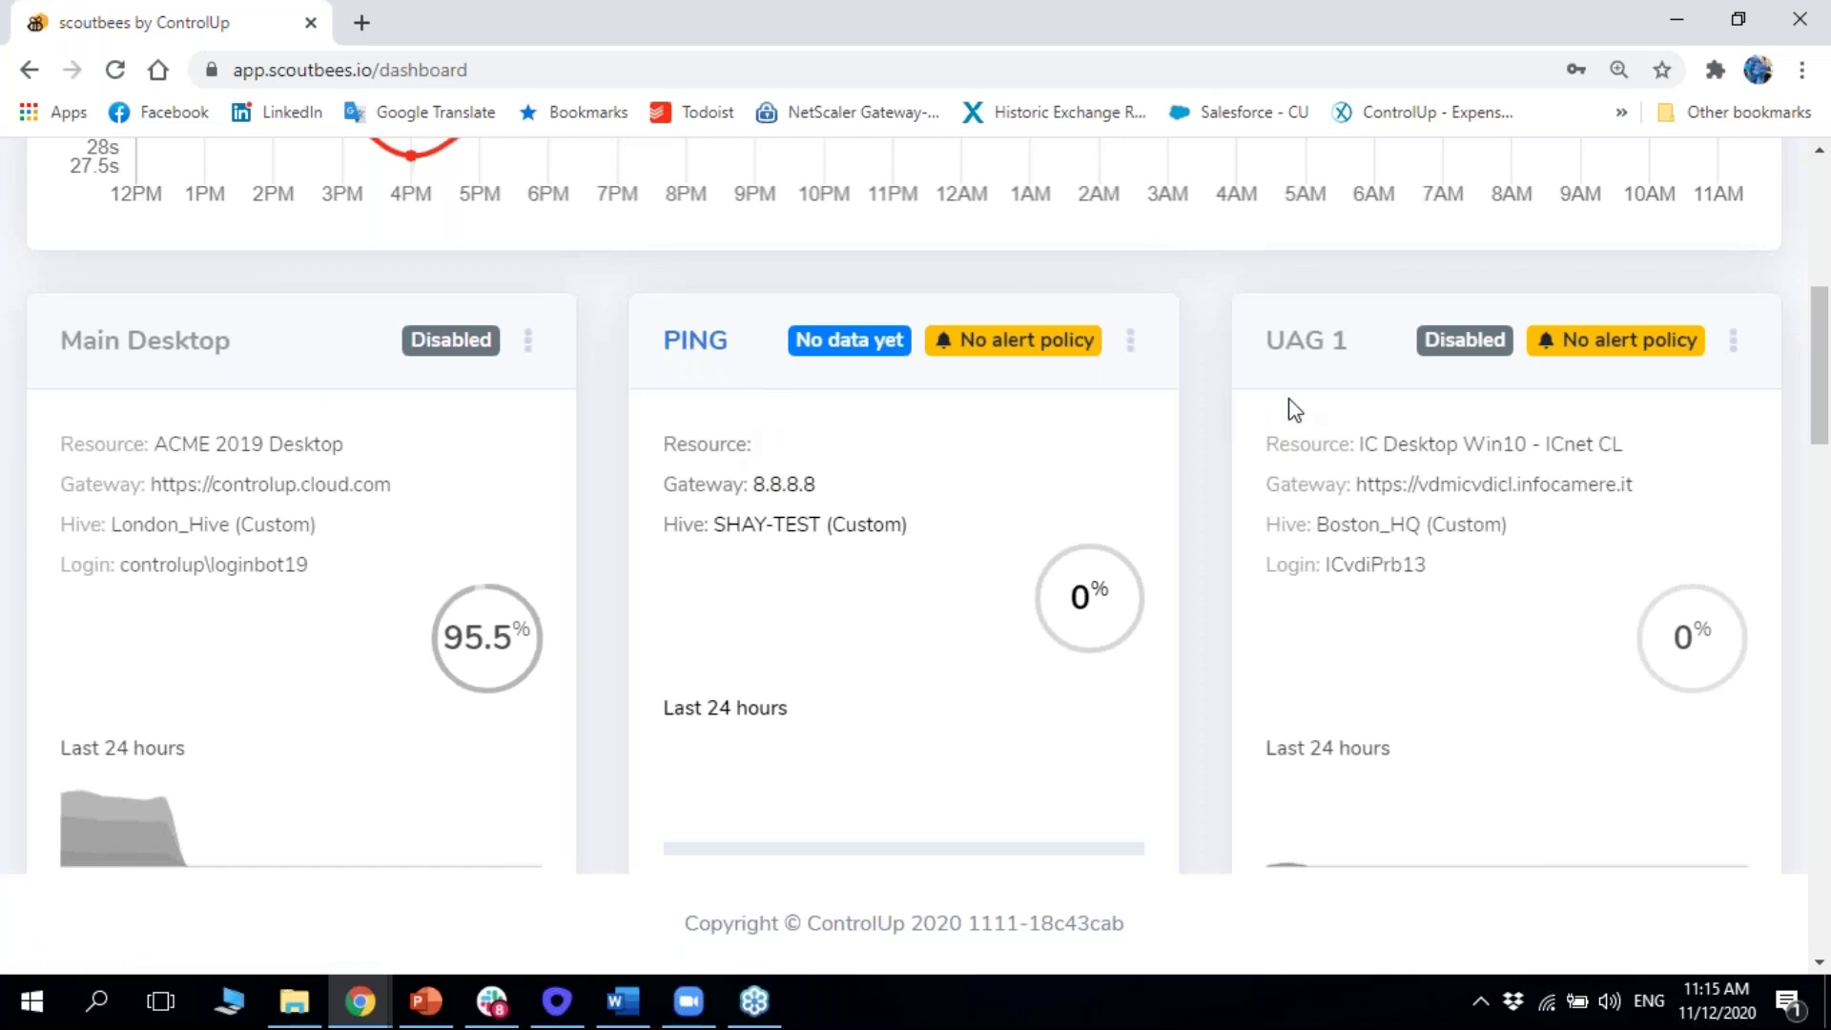
pyautogui.scroll(-5, 1294, 410)
pyautogui.scroll(5, 232, 512)
pyautogui.scroll(-1, 169, 377)
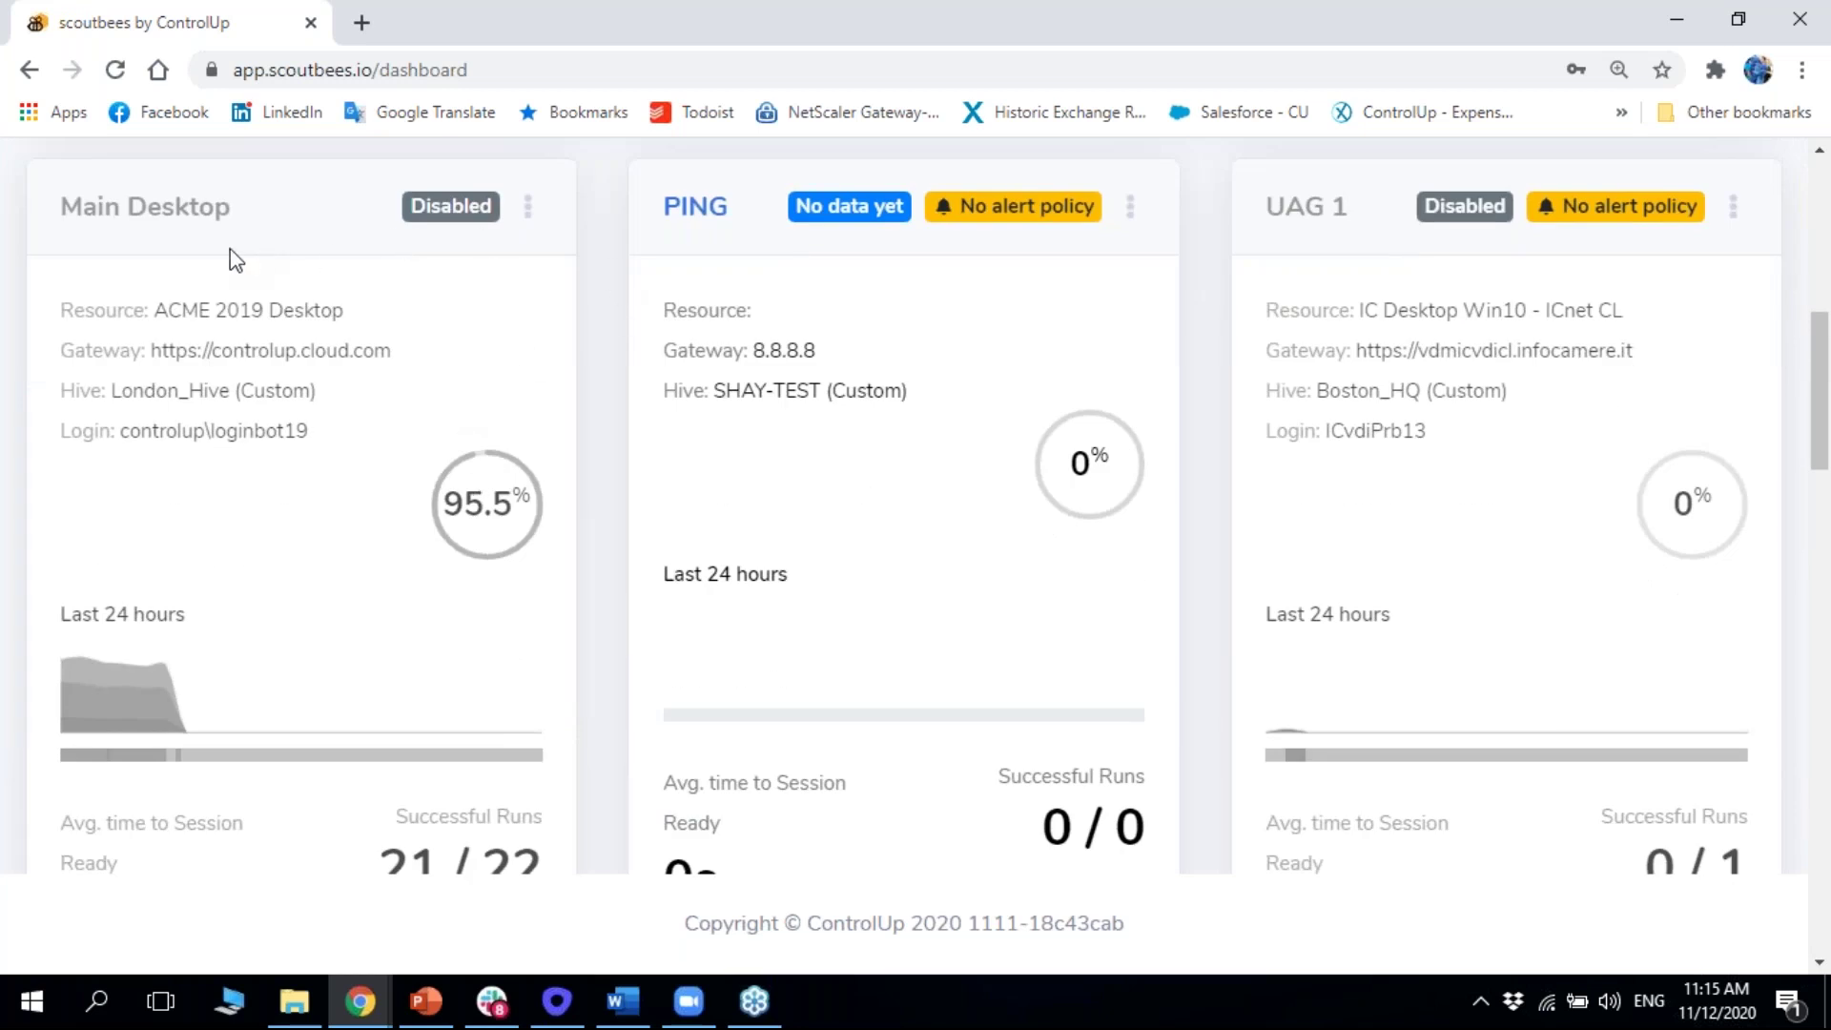
# Open the Main Desktop scout's test report and set its time range to Last 24 hours
pyautogui.click(143, 212)
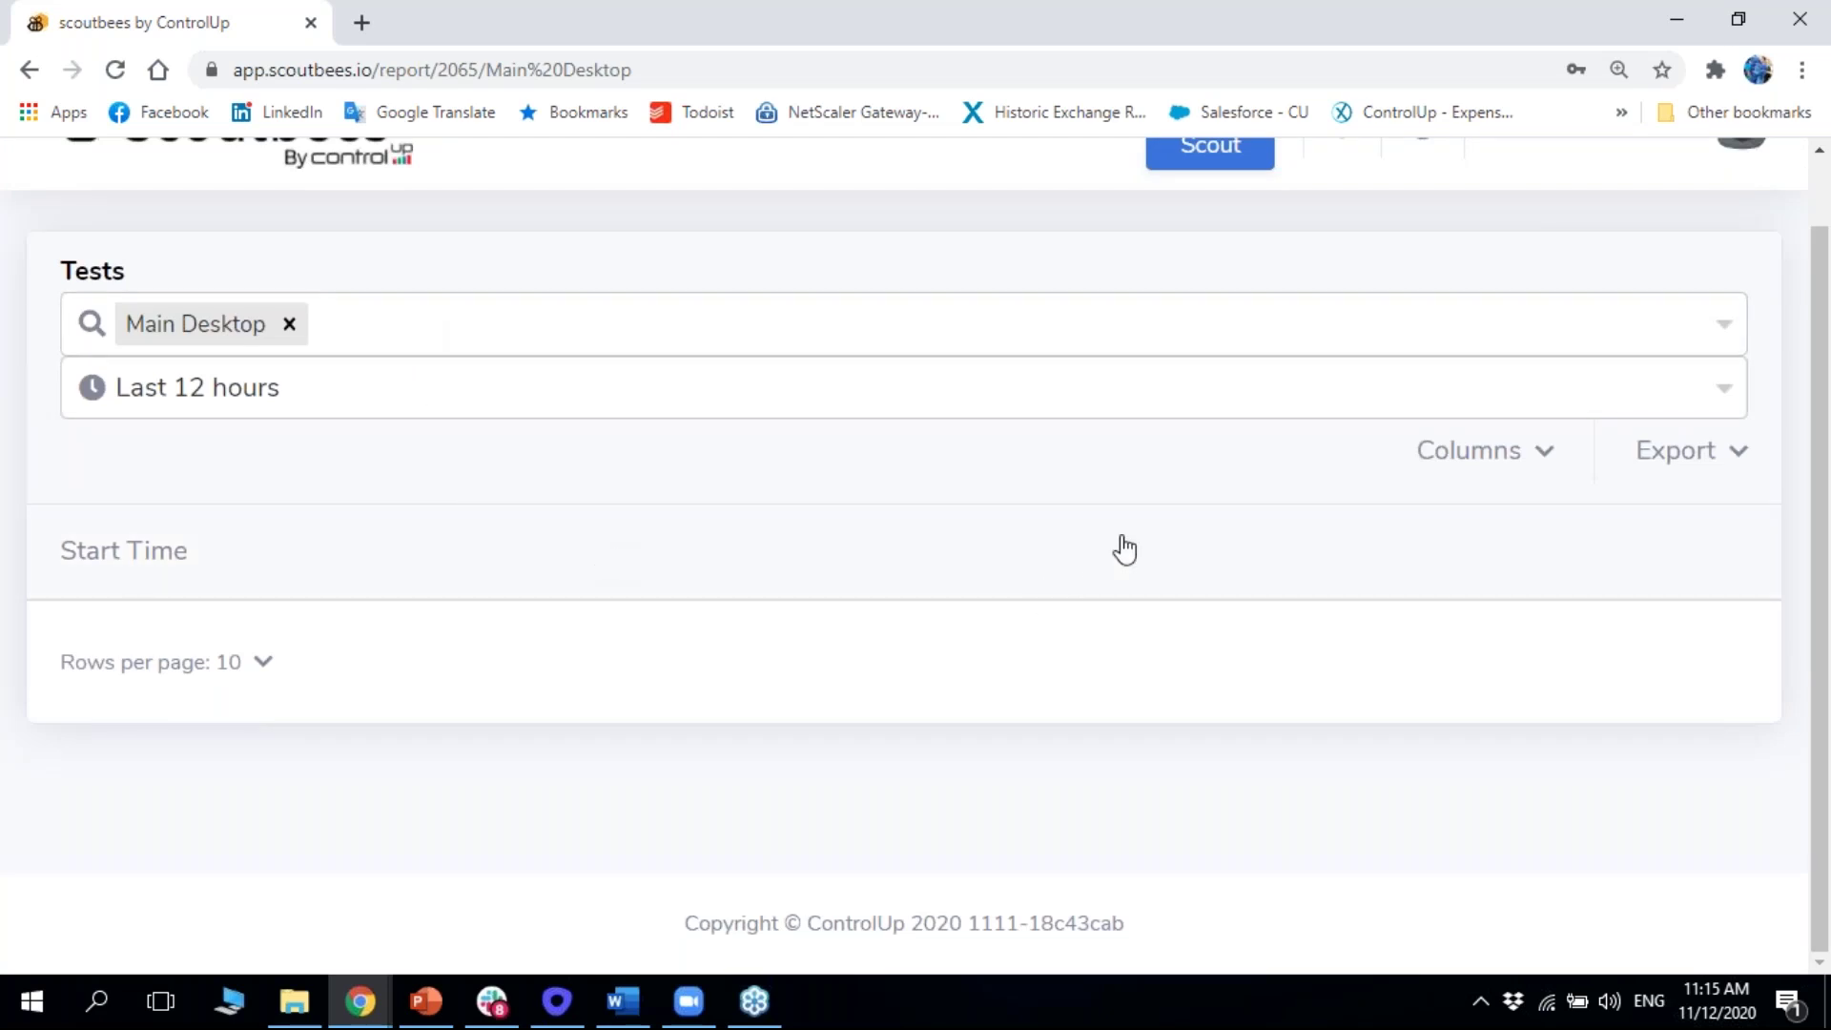
pyautogui.scroll(1, 459, 469)
pyautogui.click(570, 452)
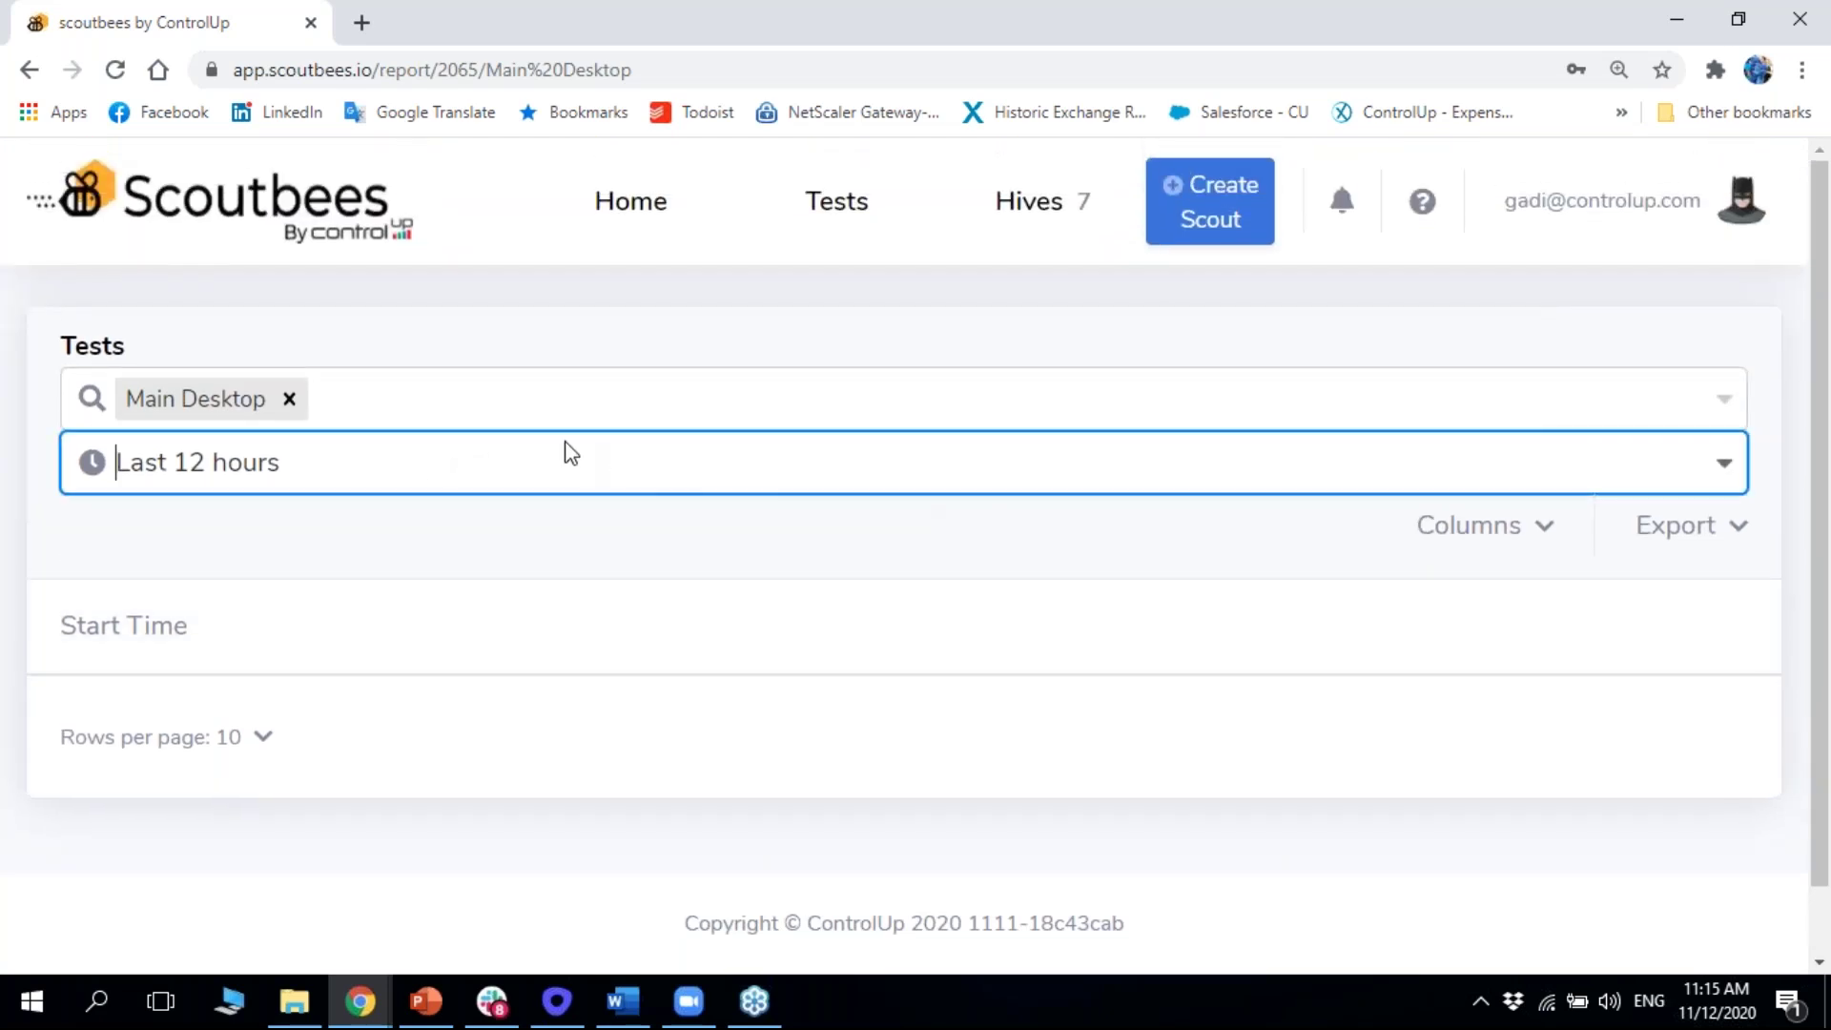
pyautogui.click(1724, 467)
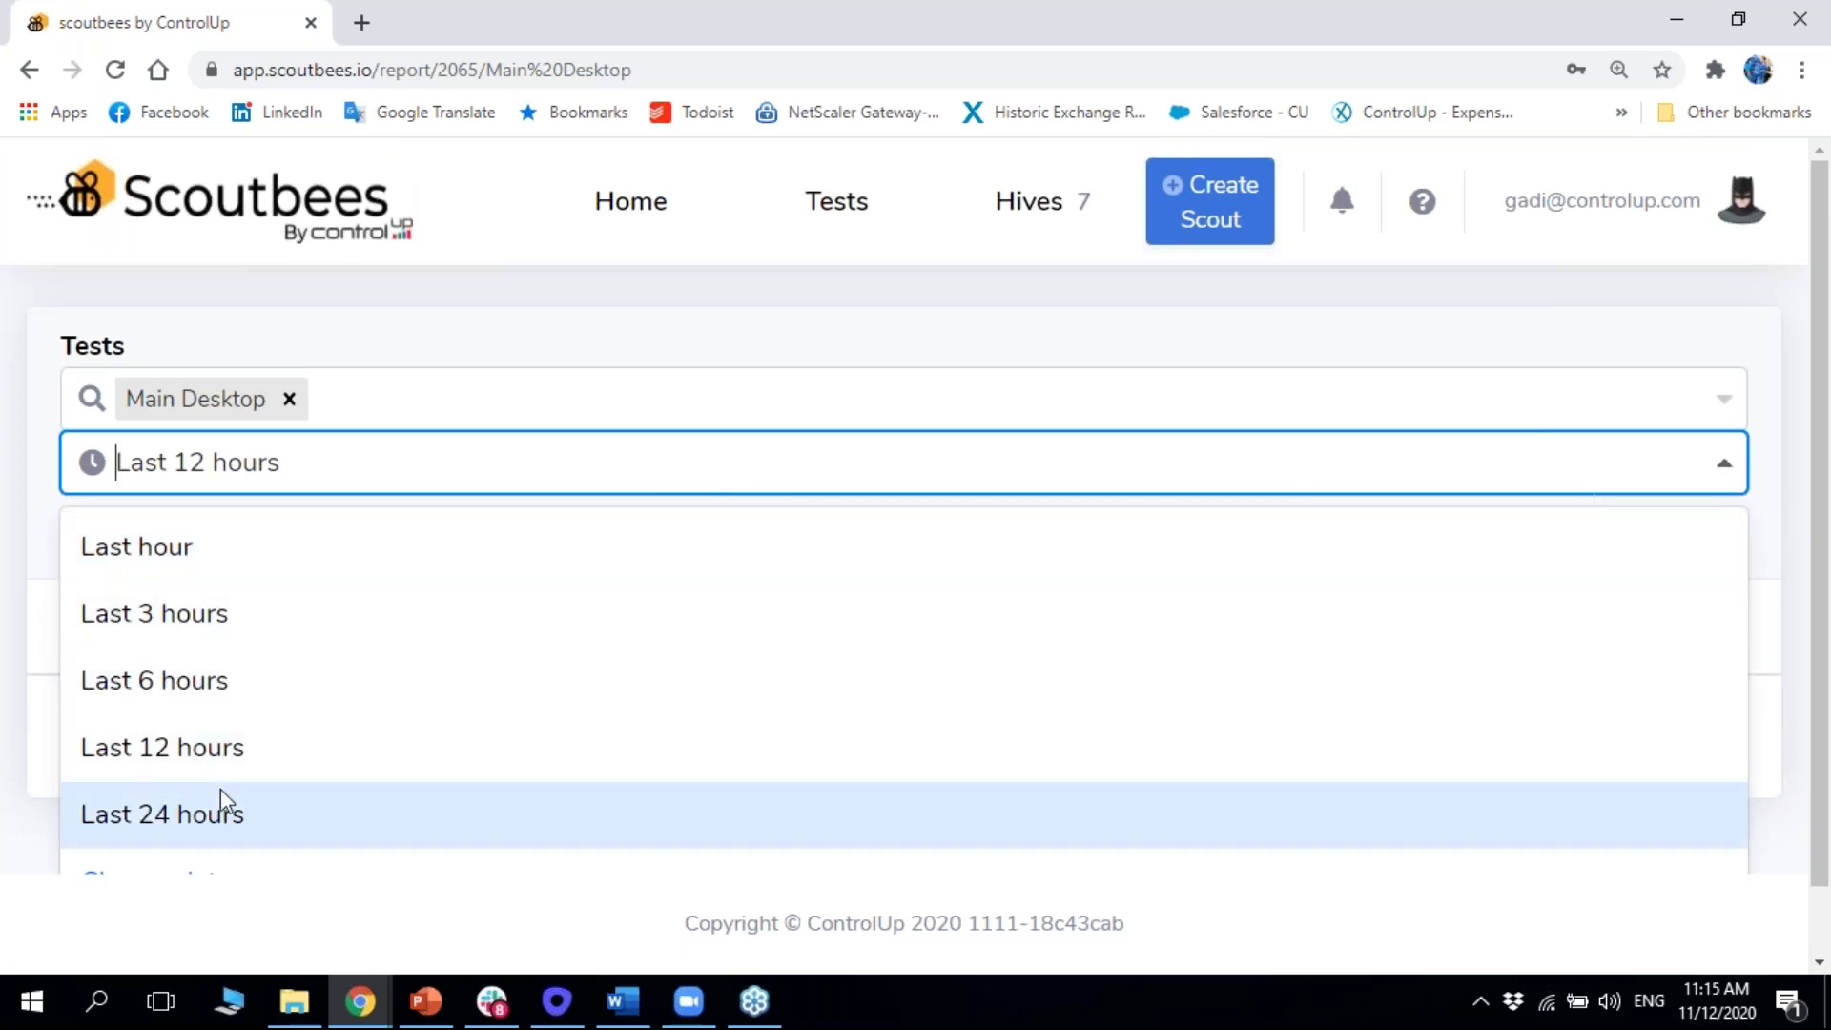
pyautogui.click(218, 816)
pyautogui.scroll(-7, 645, 540)
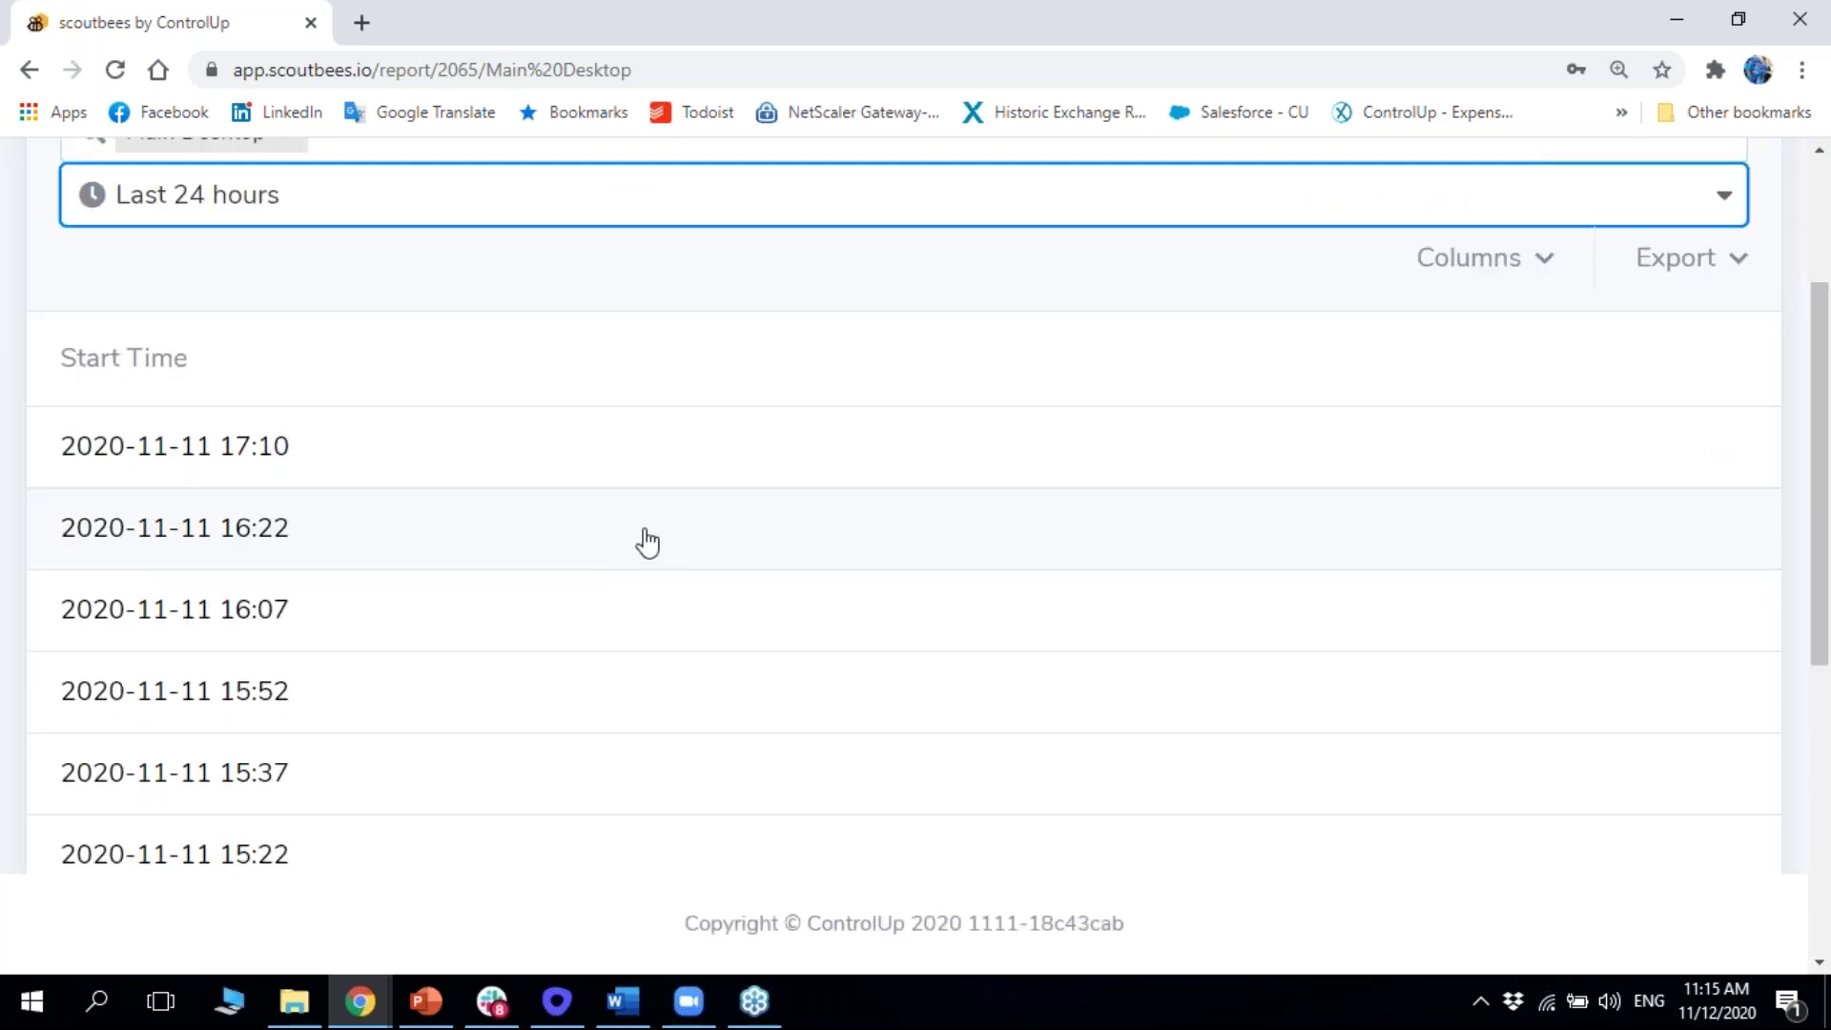
pyautogui.scroll(6, 616, 576)
pyautogui.click(311, 593)
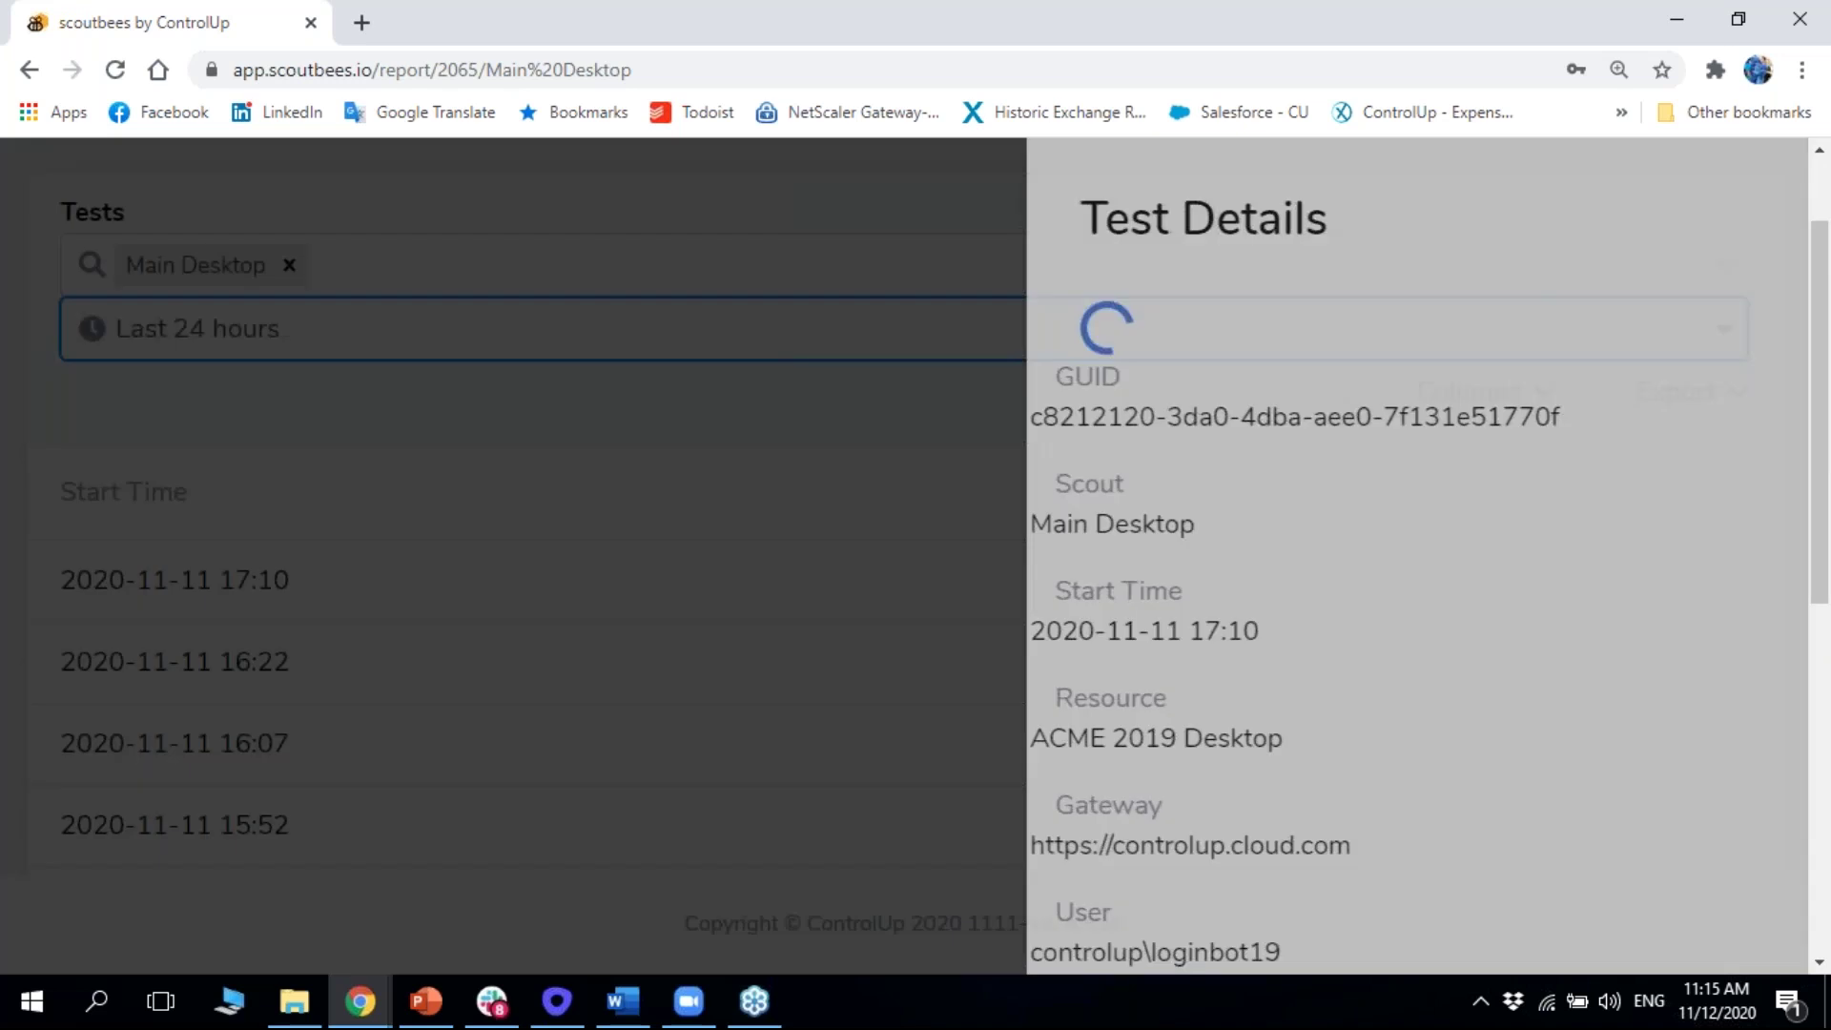
pyautogui.scroll(-10, 981, 534)
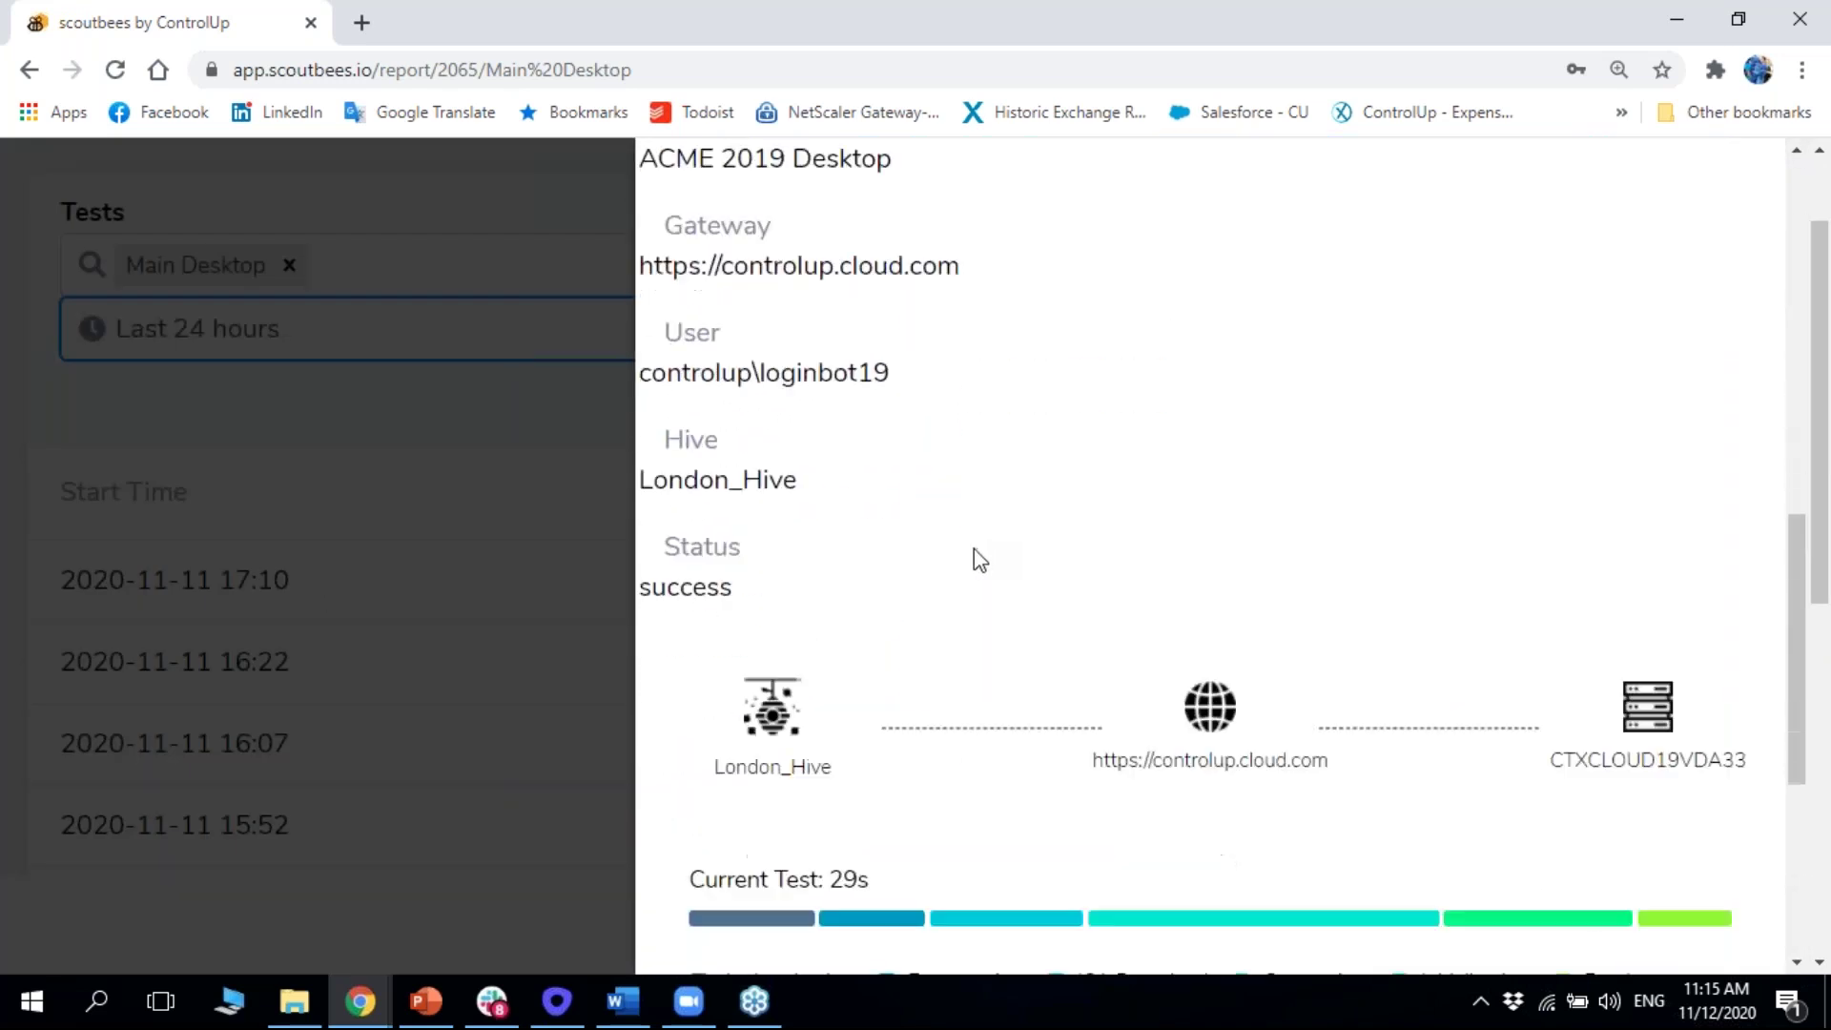
pyautogui.scroll(10, 915, 741)
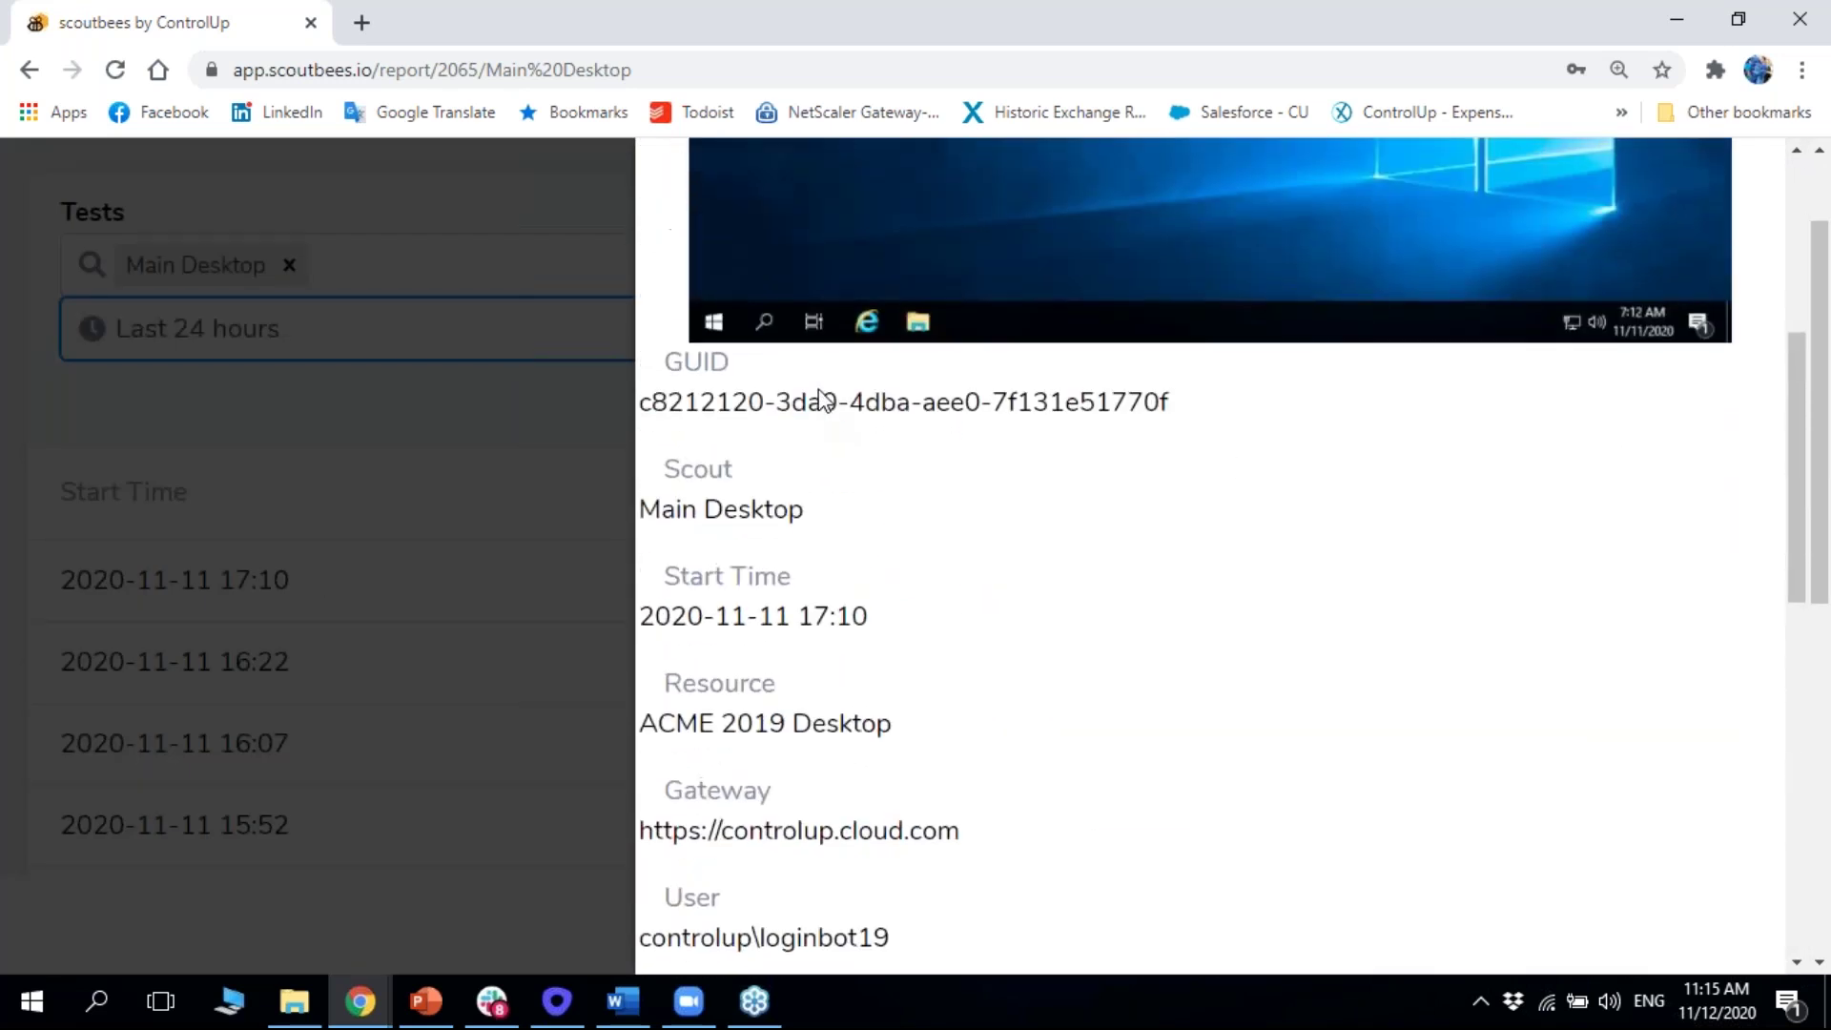
pyautogui.scroll(2, 672, 362)
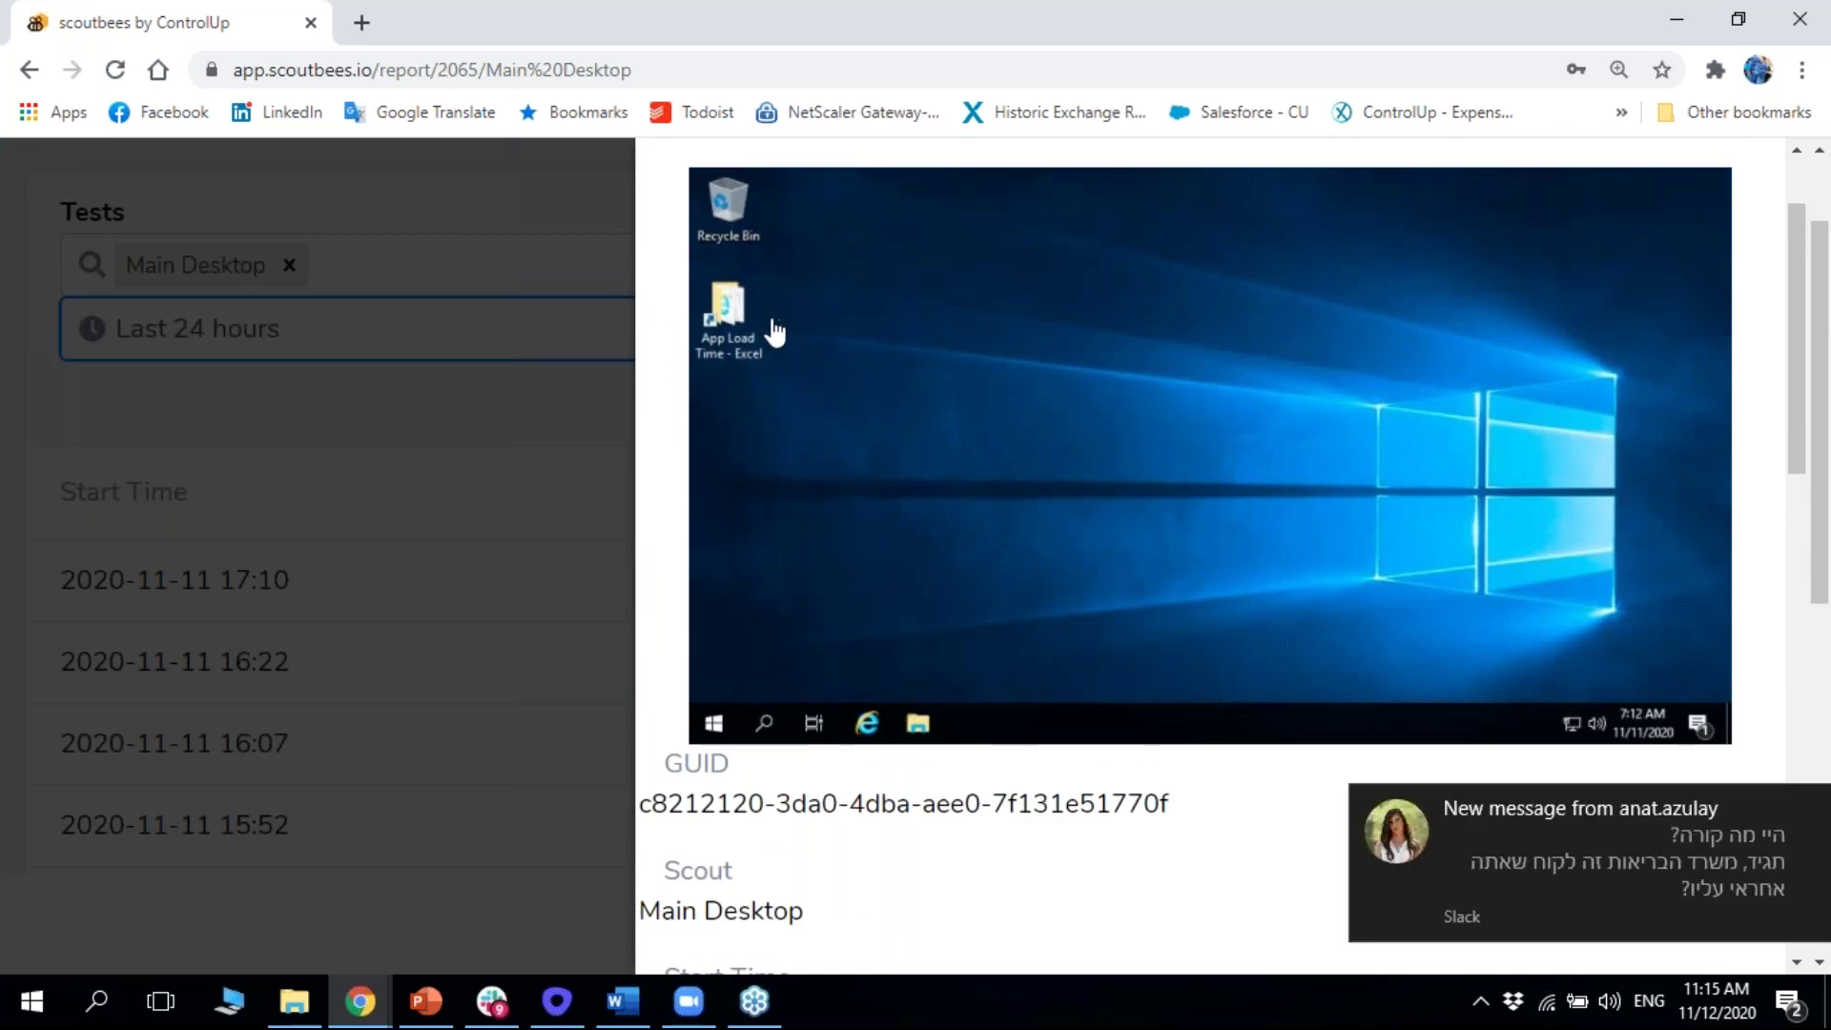
pyautogui.click(1807, 812)
pyautogui.scroll(2, 1115, 434)
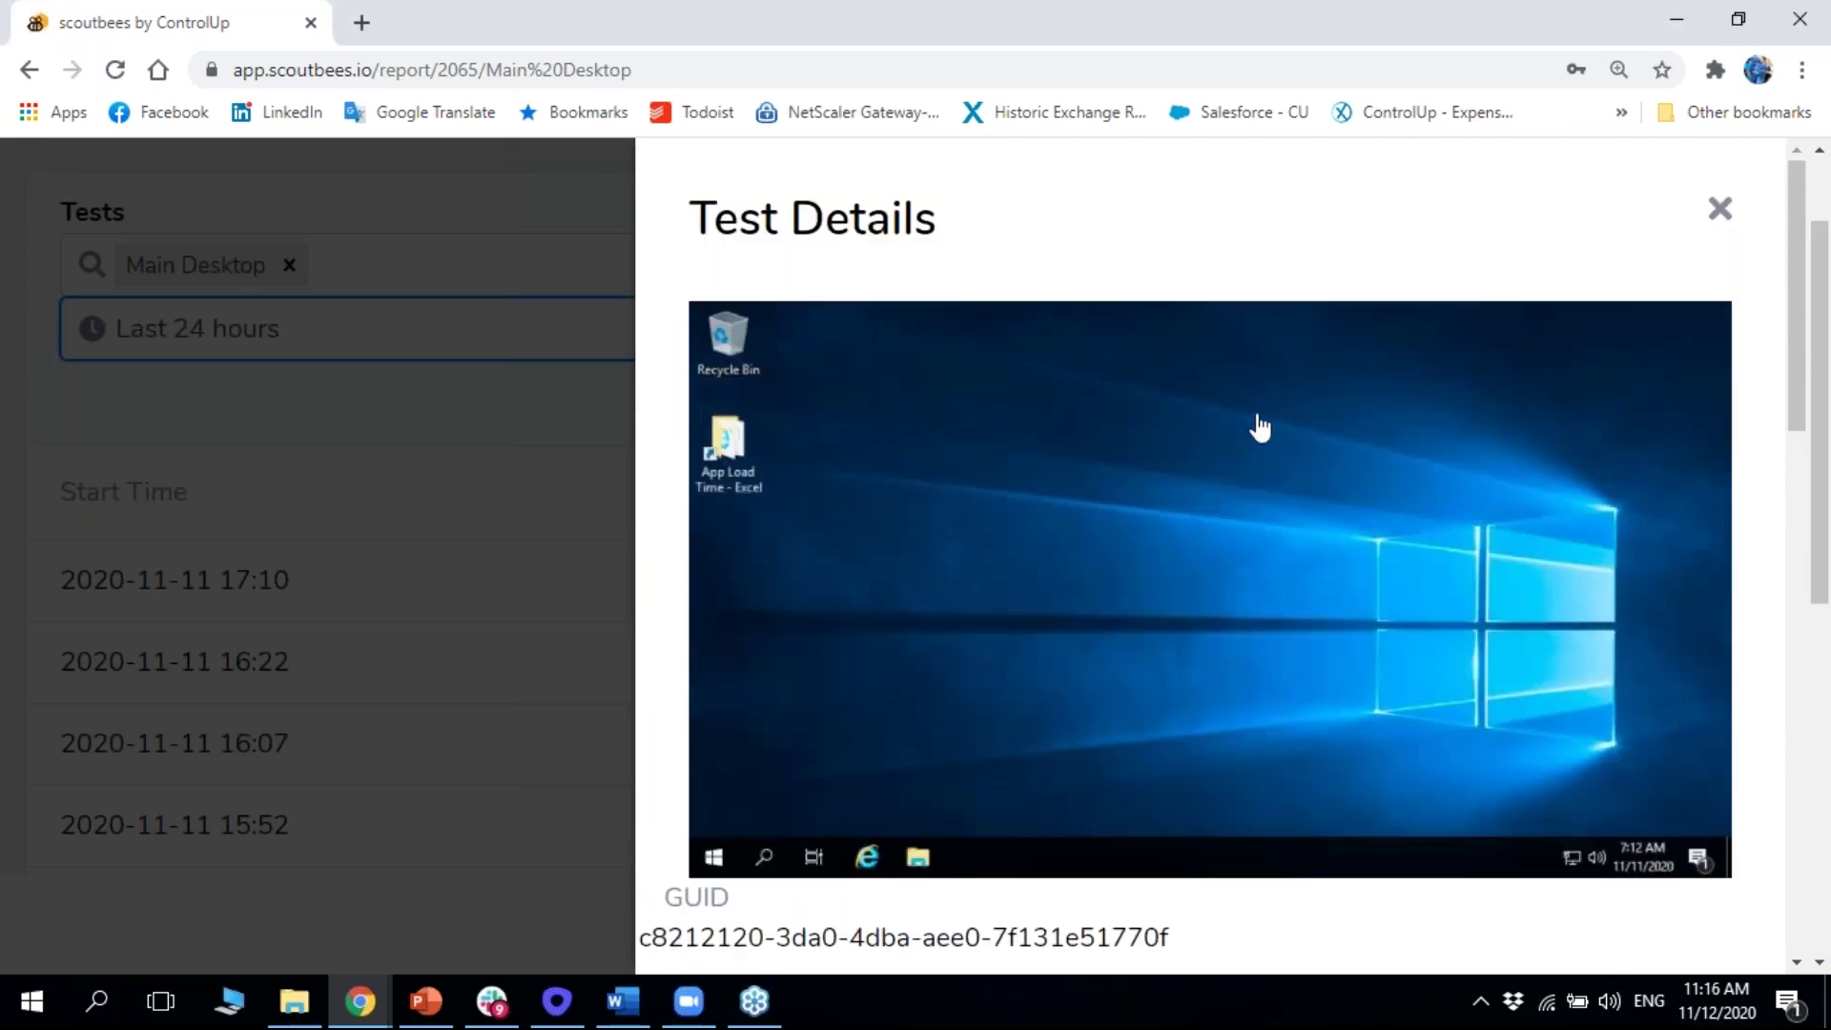
# Examine the test's resource, gateway, hive and status fields, and the connection stage timings of the current test
pyautogui.scroll(-5, 964, 697)
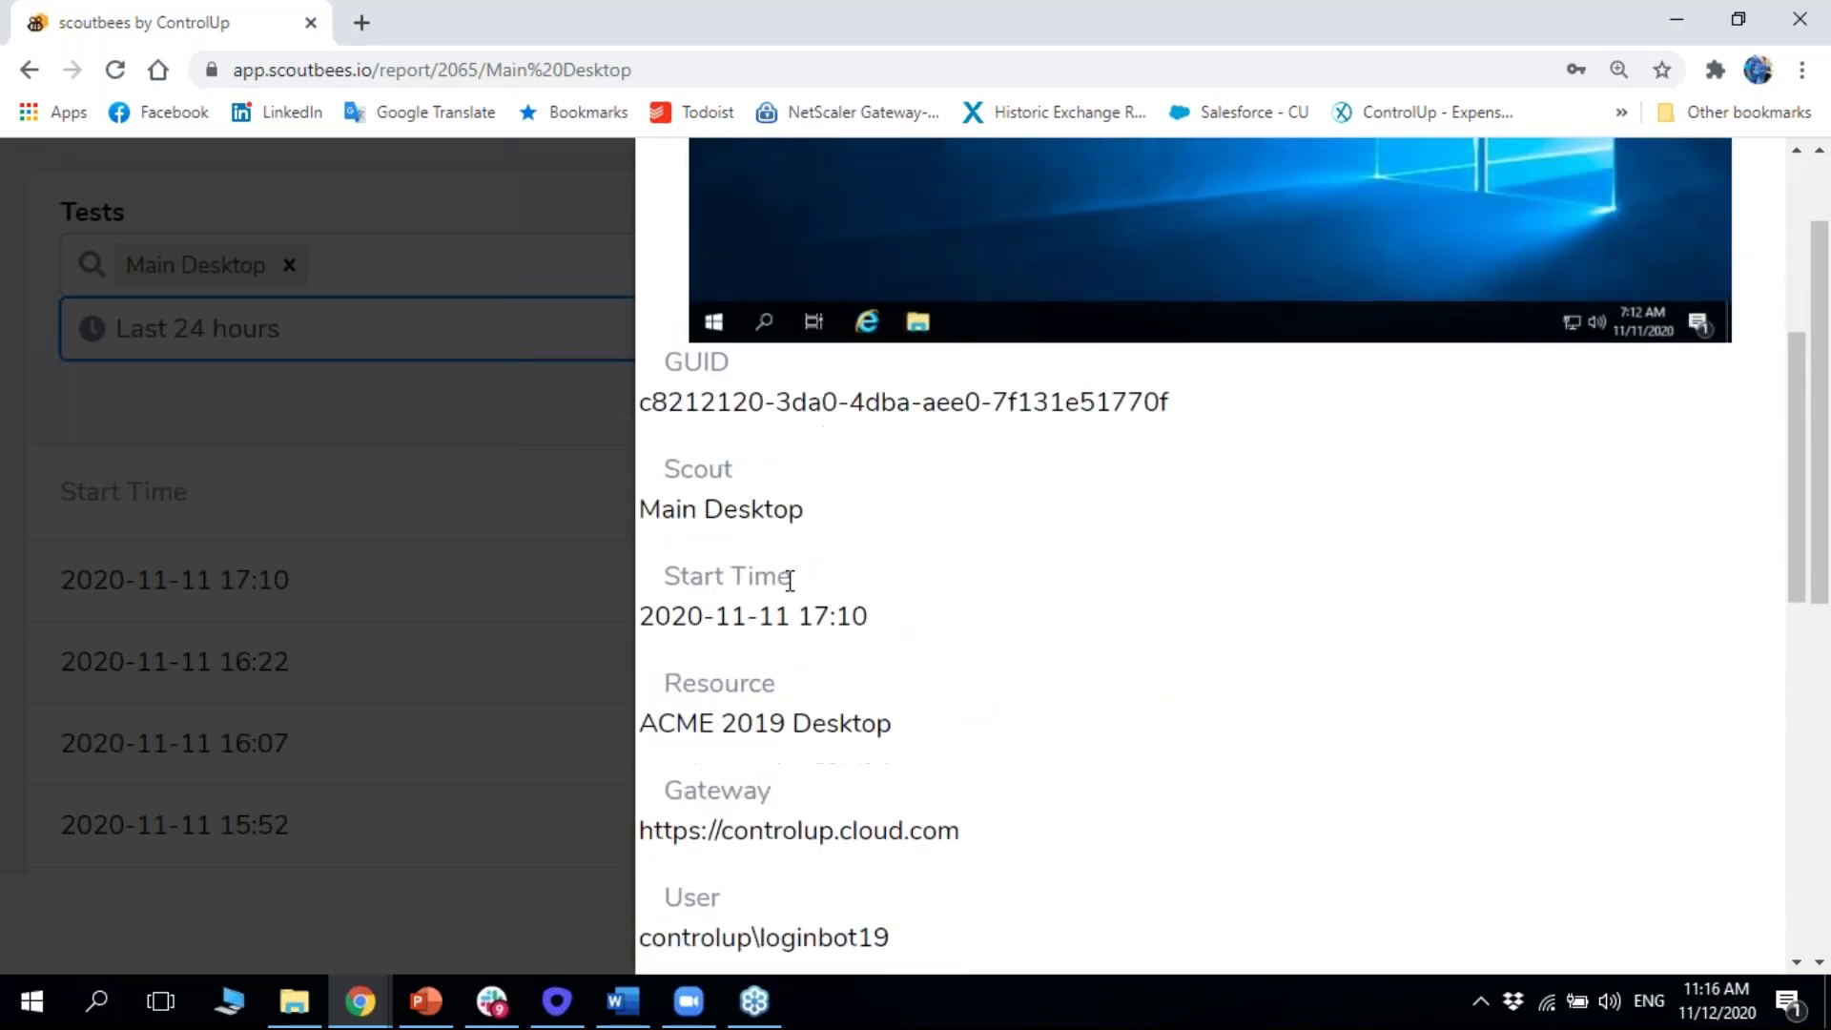
pyautogui.scroll(-8, 790, 580)
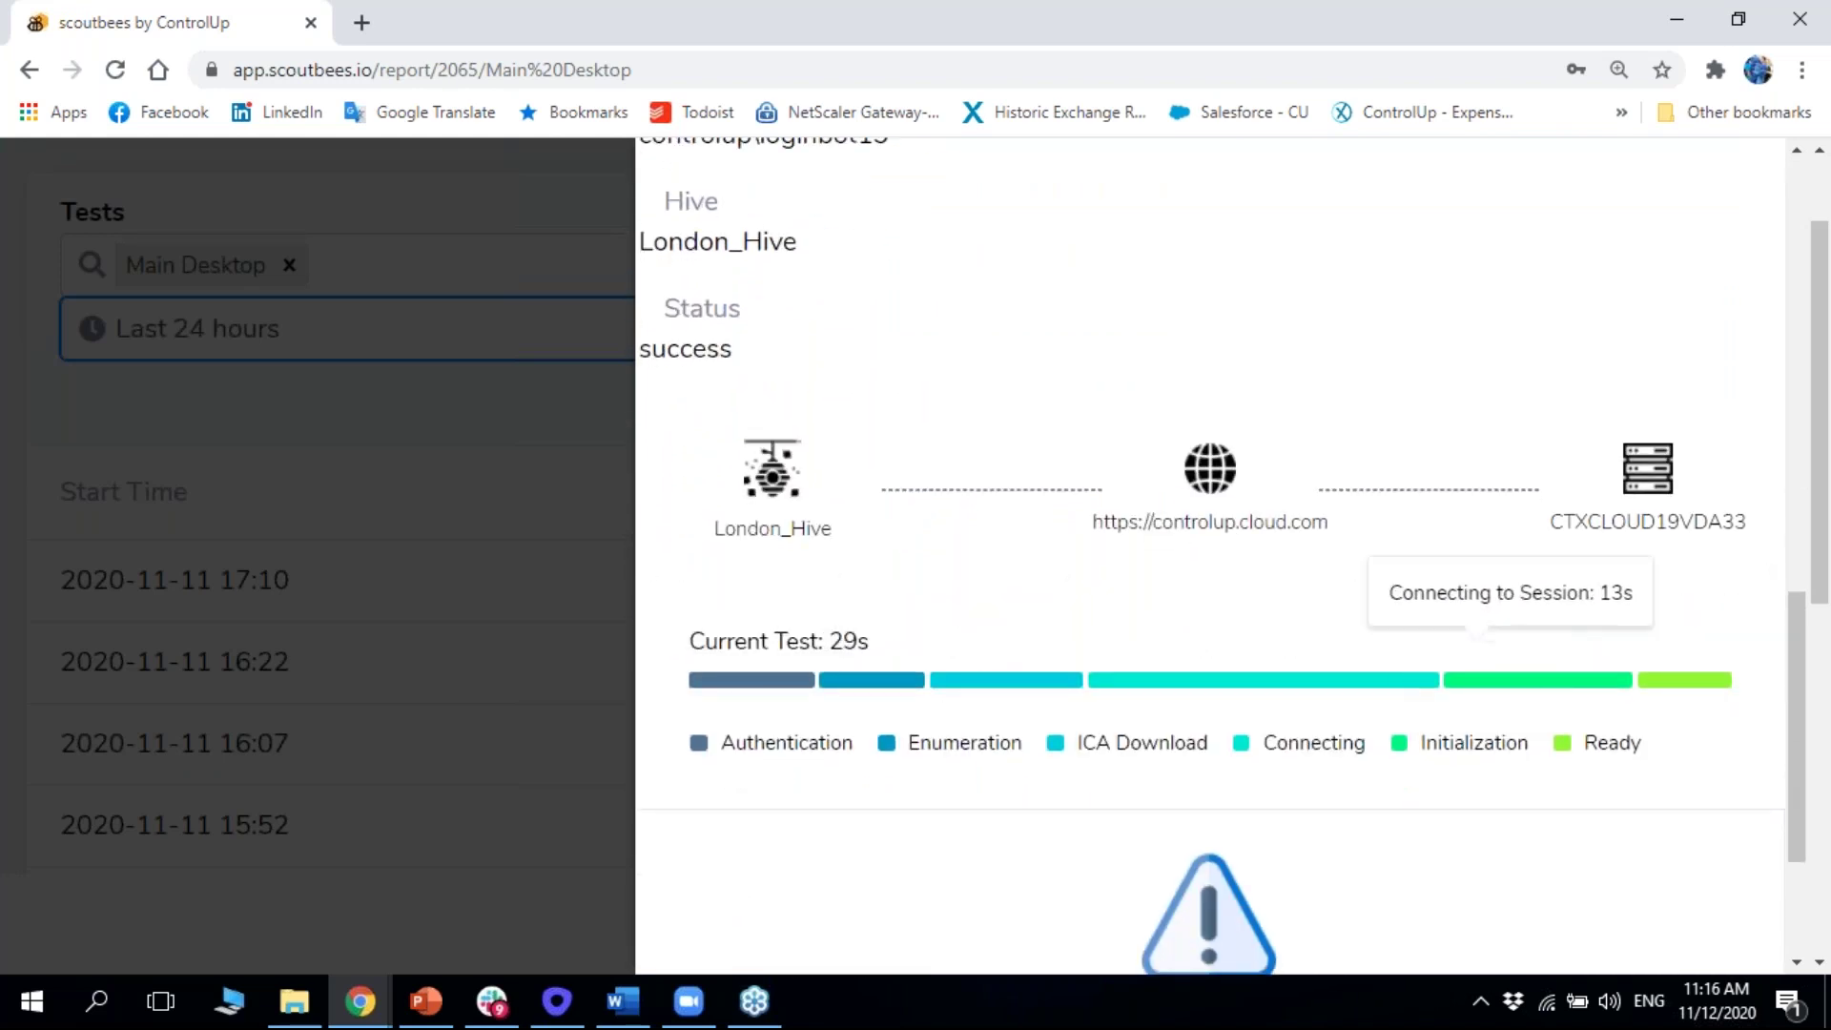
pyautogui.scroll(9, 1478, 658)
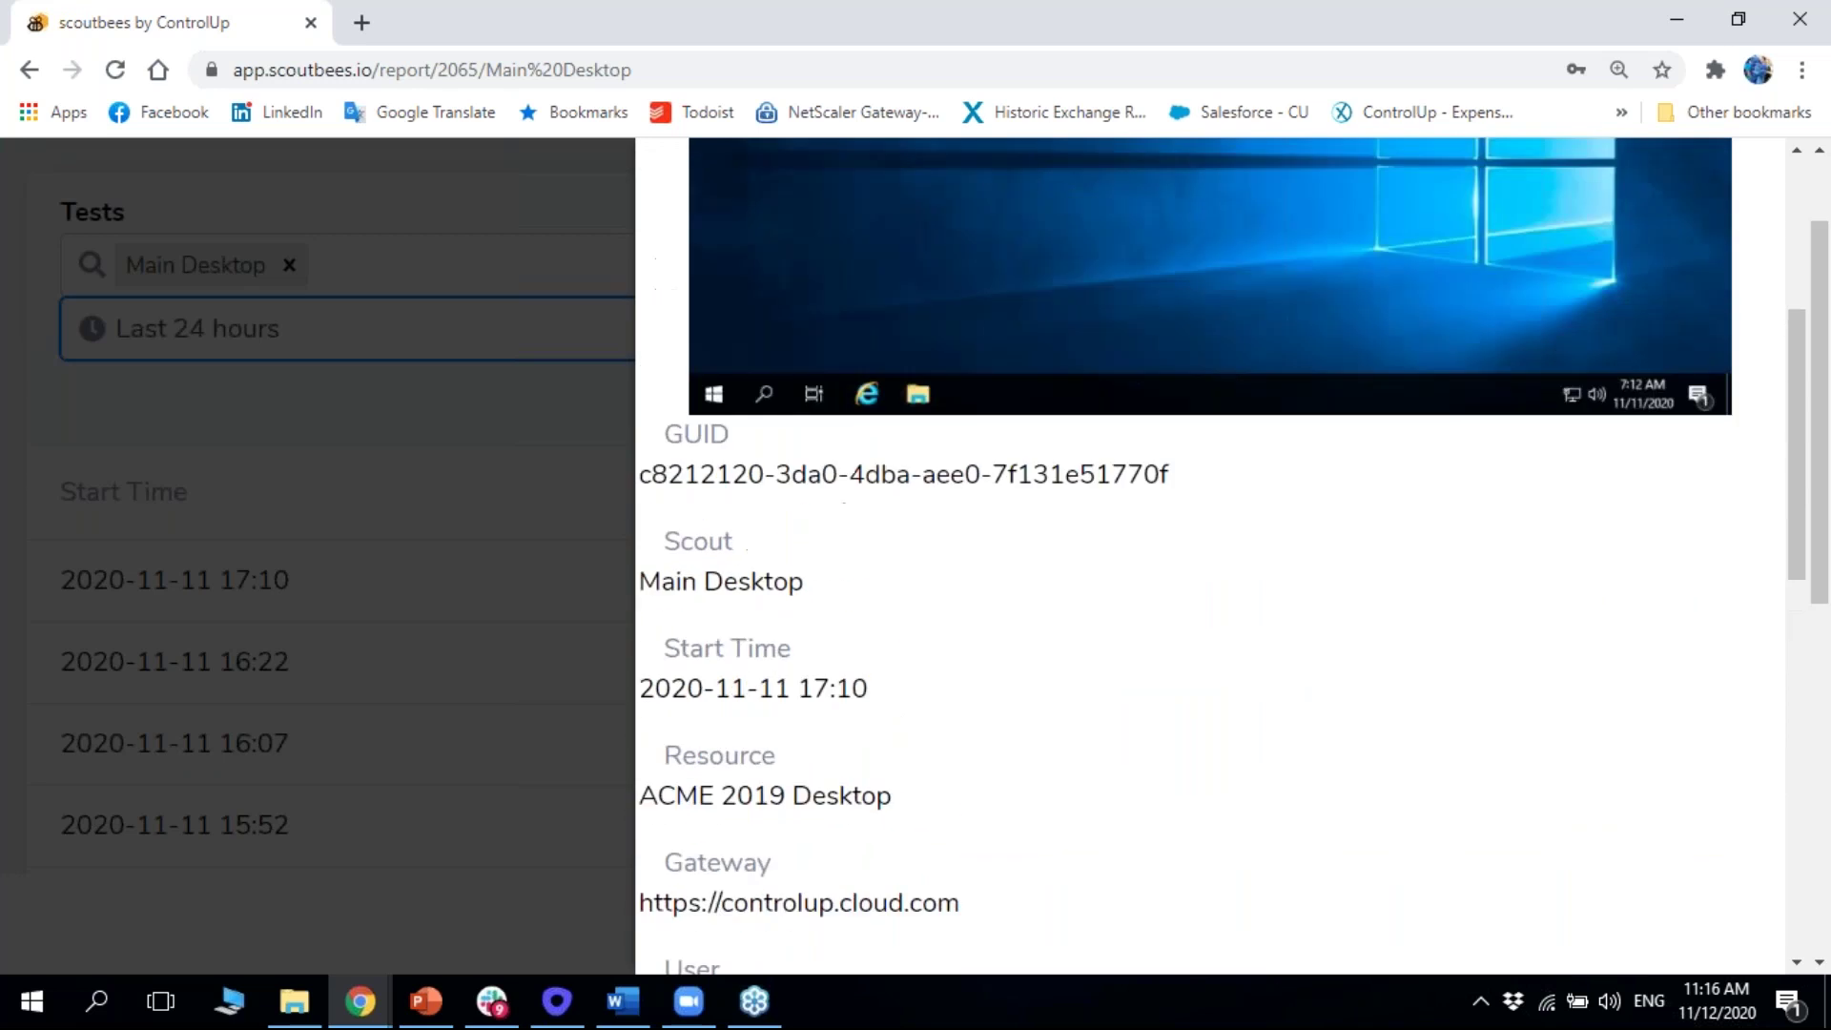
pyautogui.scroll(3, 827, 301)
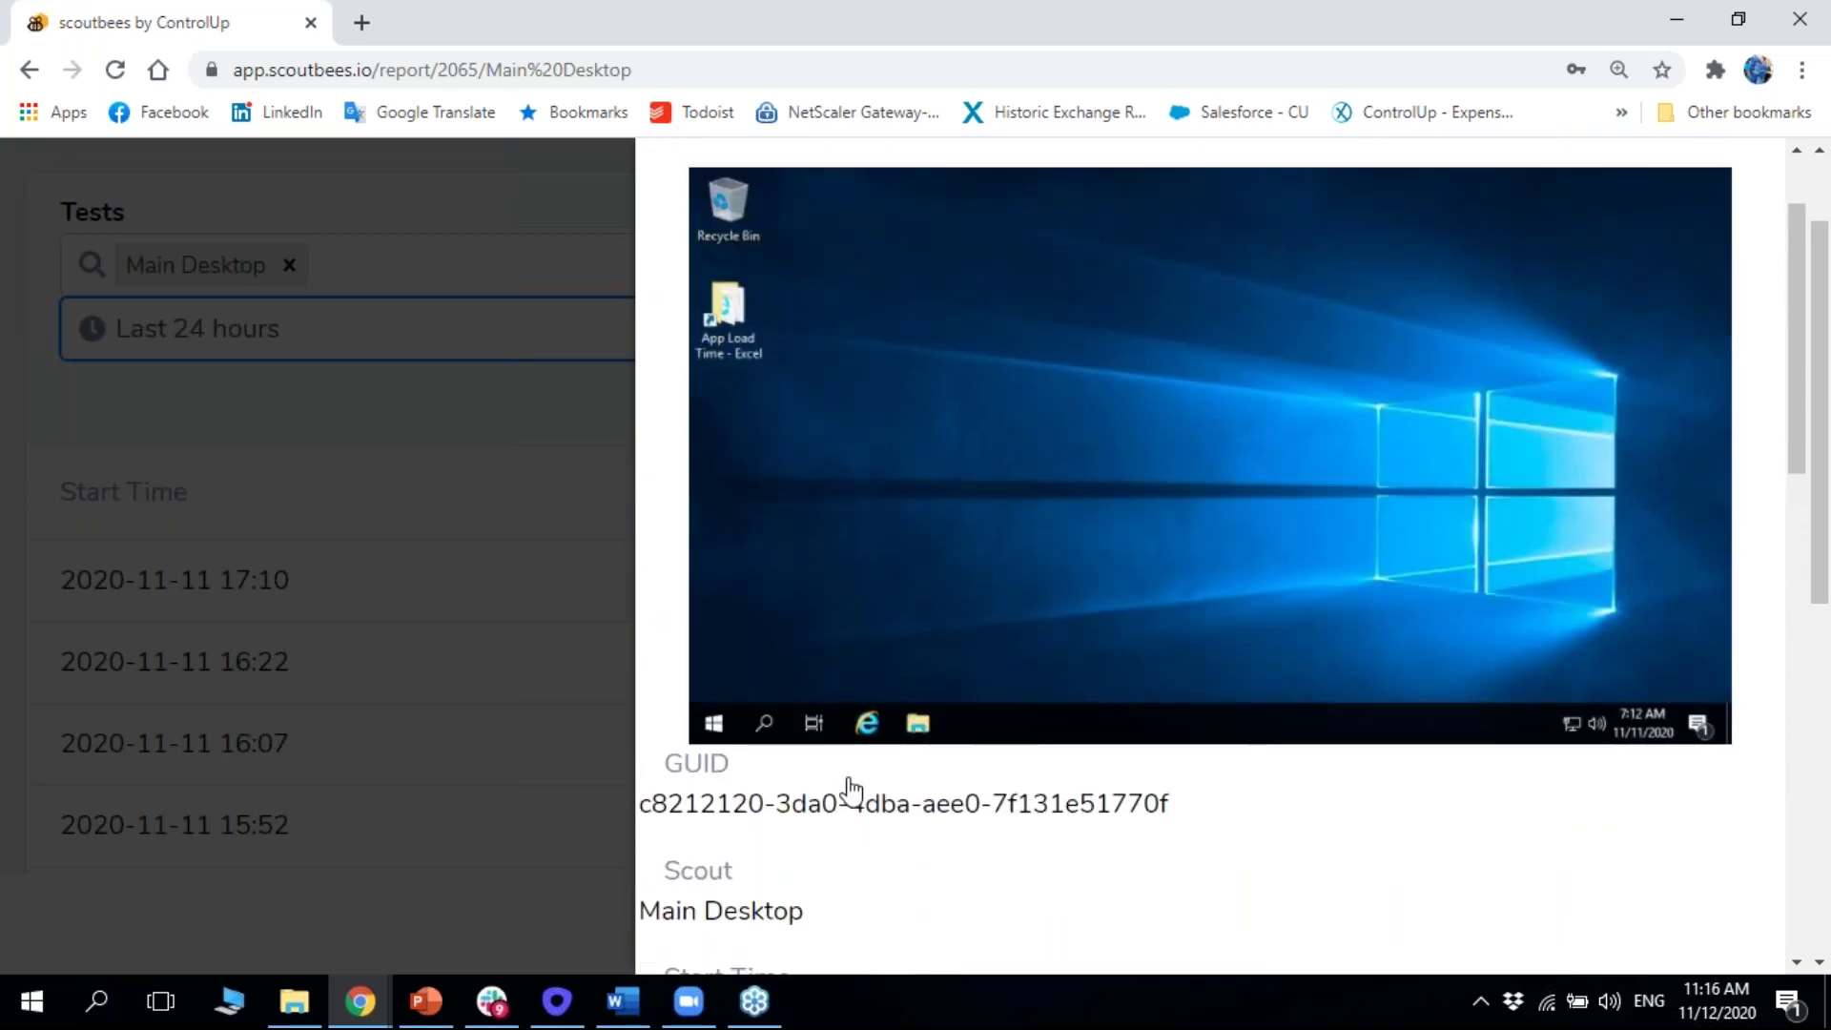
pyautogui.scroll(-11, 907, 556)
pyautogui.moveTo(773, 558)
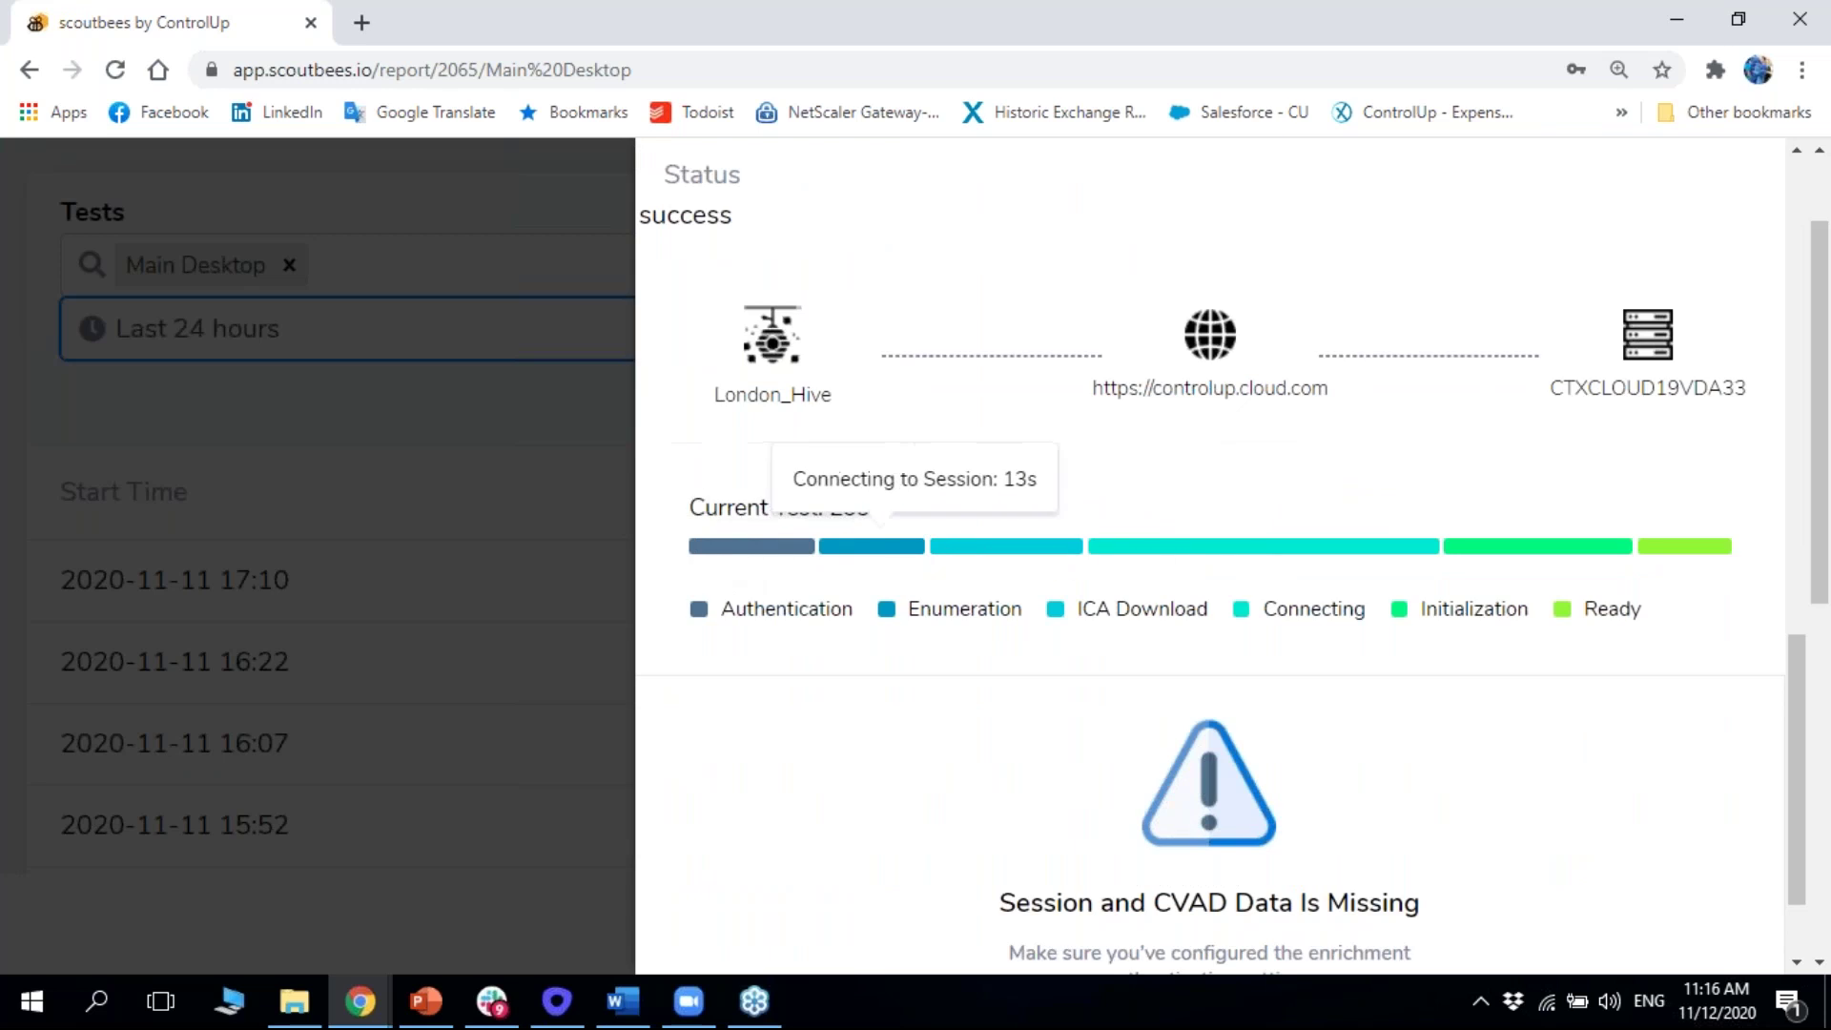
# Check the stage timings of the Main Desktop test, close its details and return to the scouts dashboard
pyautogui.moveTo(1485, 547)
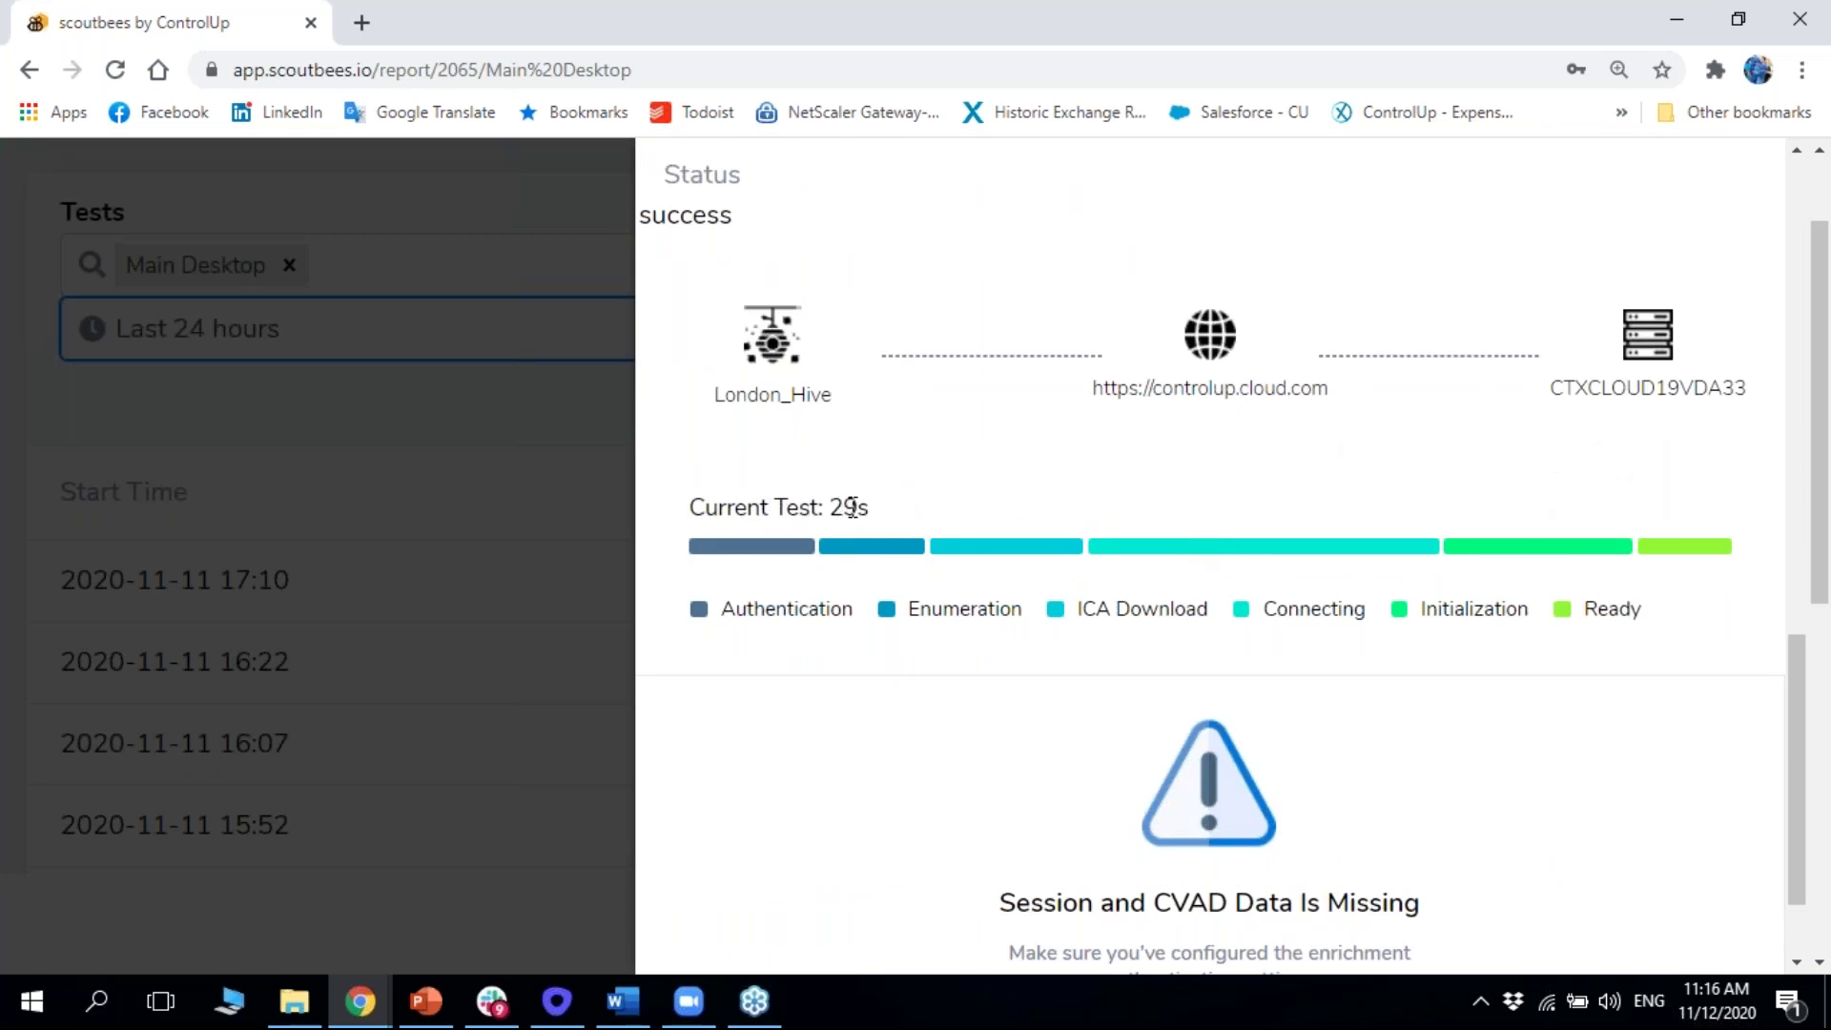
pyautogui.scroll(15, 852, 508)
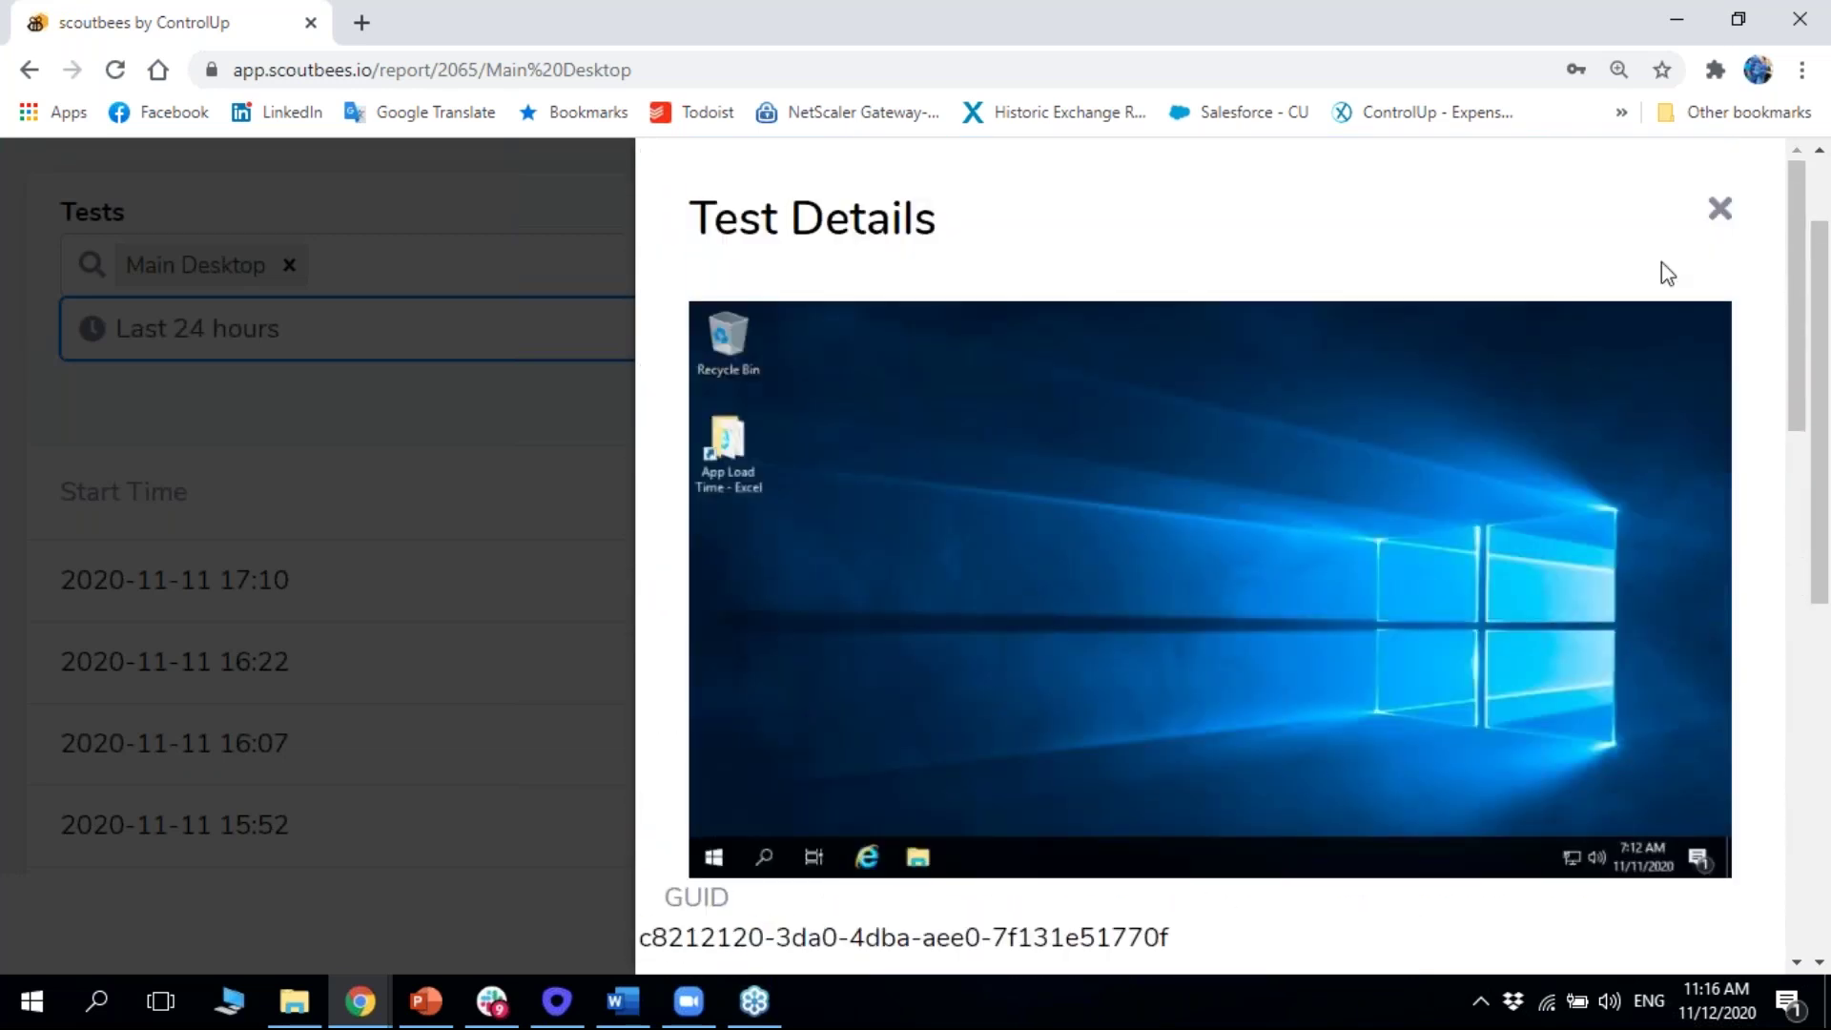
pyautogui.click(1719, 208)
pyautogui.scroll(2, 773, 265)
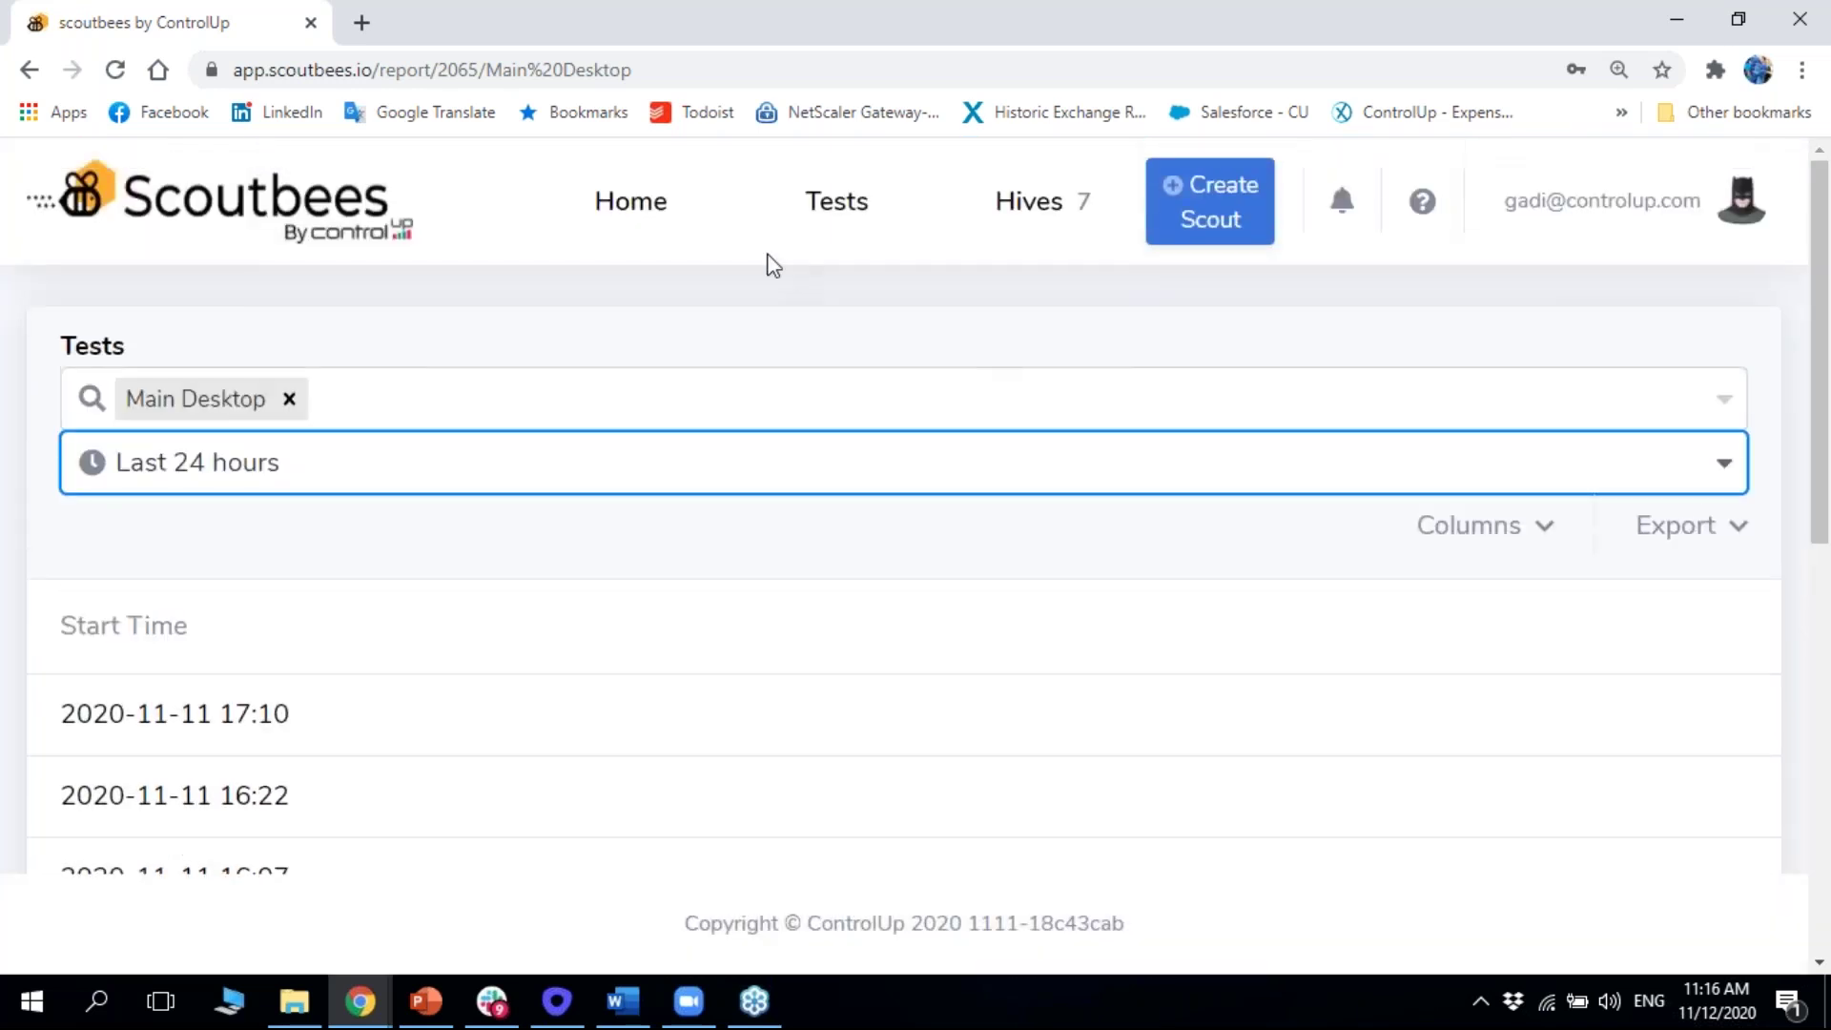
pyautogui.click(652, 212)
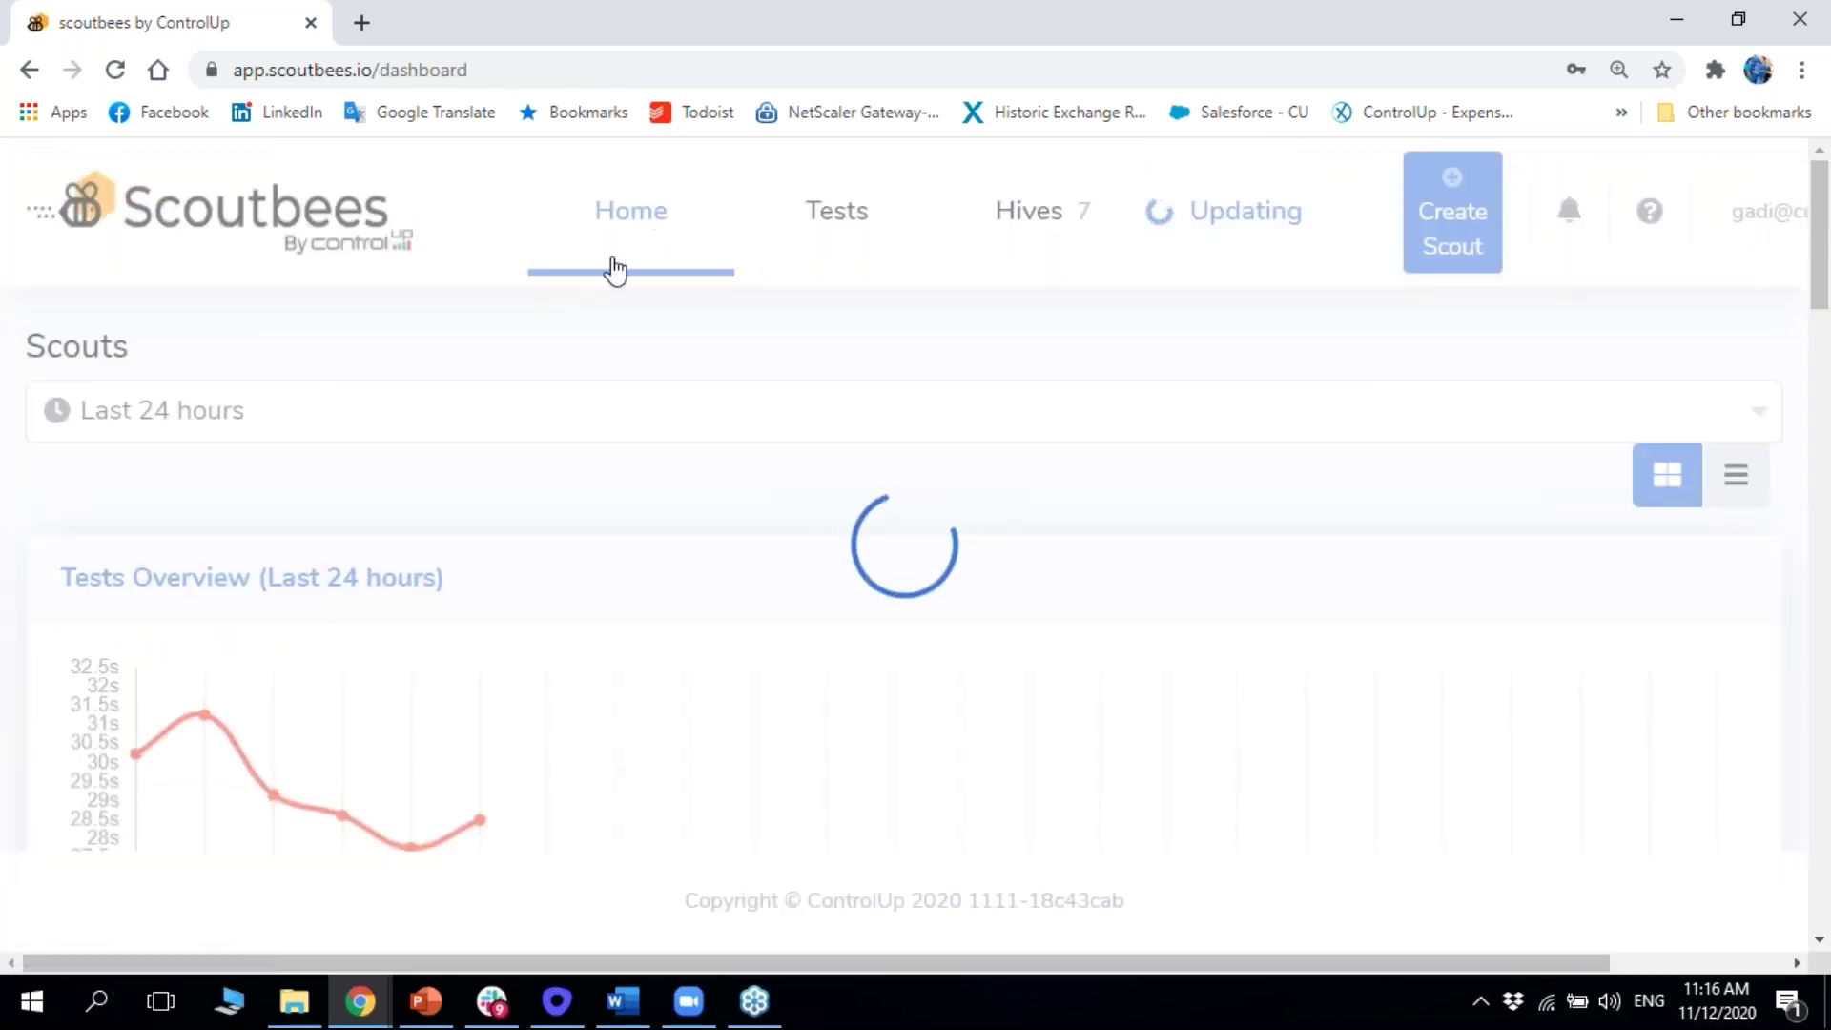
# Look through the scout cards on the dashboard and open the test report of the scout named 123
pyautogui.scroll(-4, 605, 289)
pyautogui.scroll(-10, 605, 289)
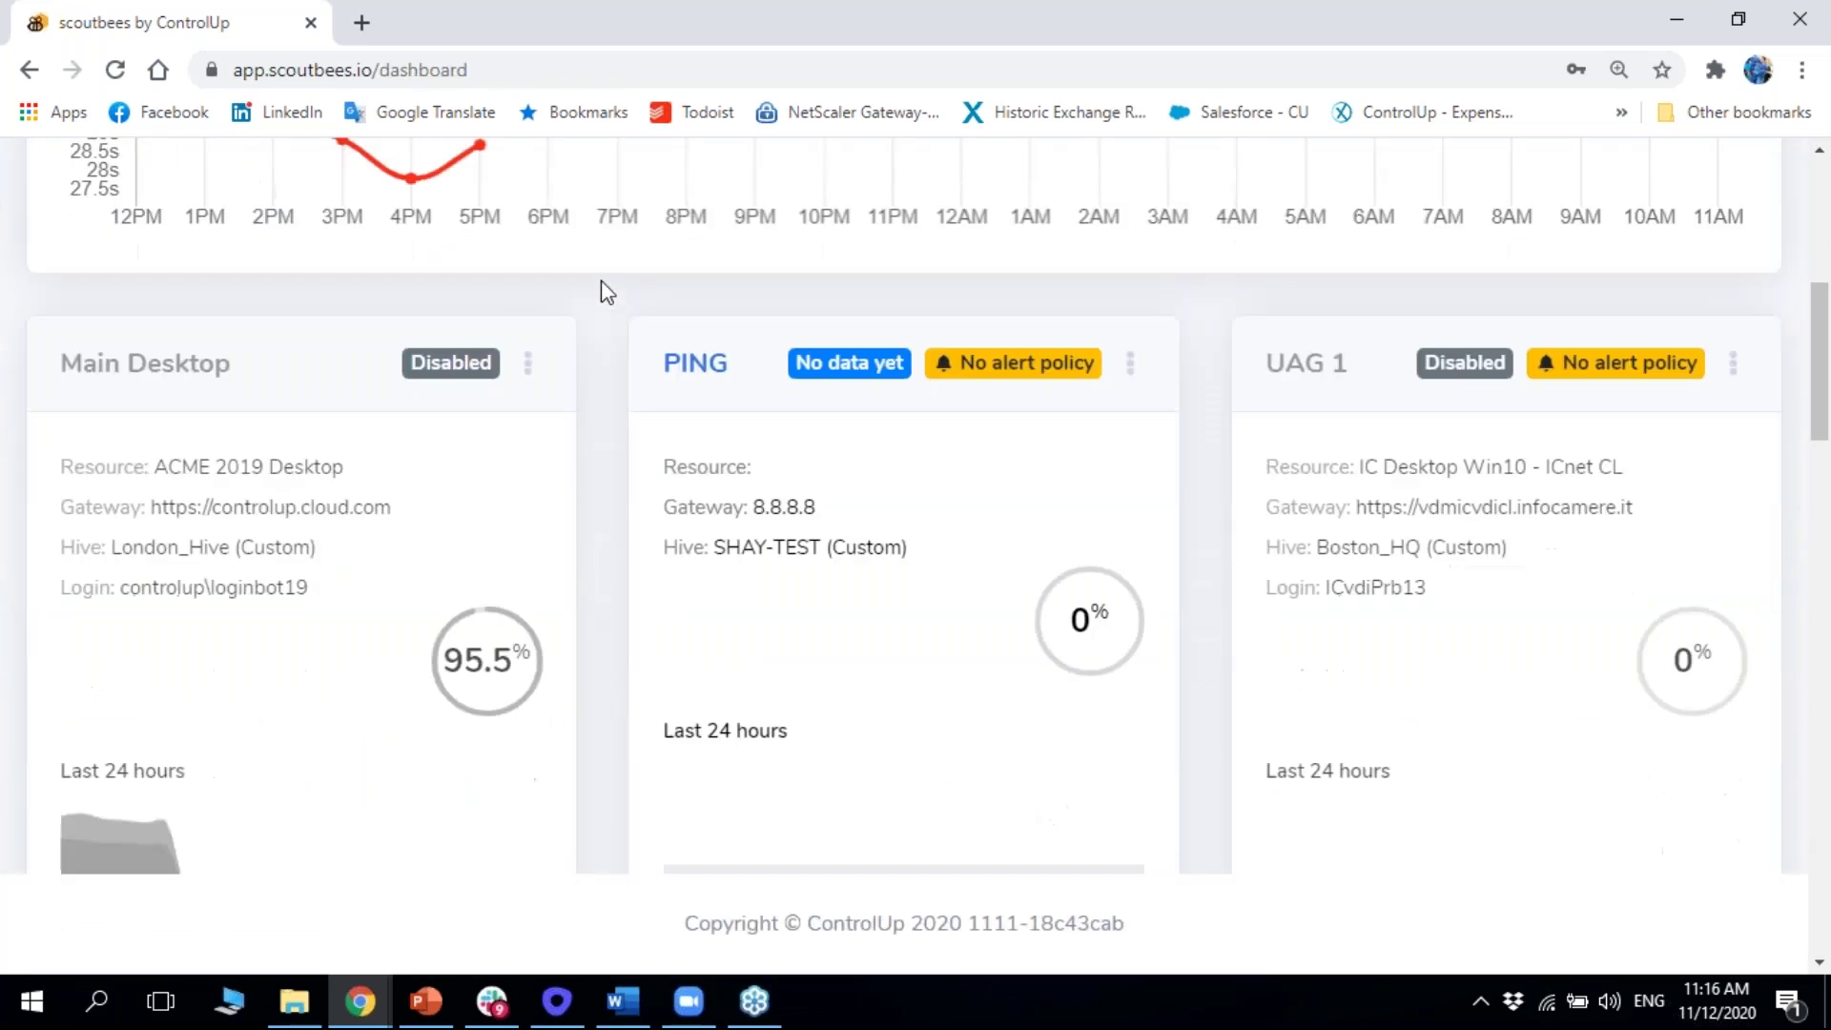
pyautogui.scroll(-9, 601, 280)
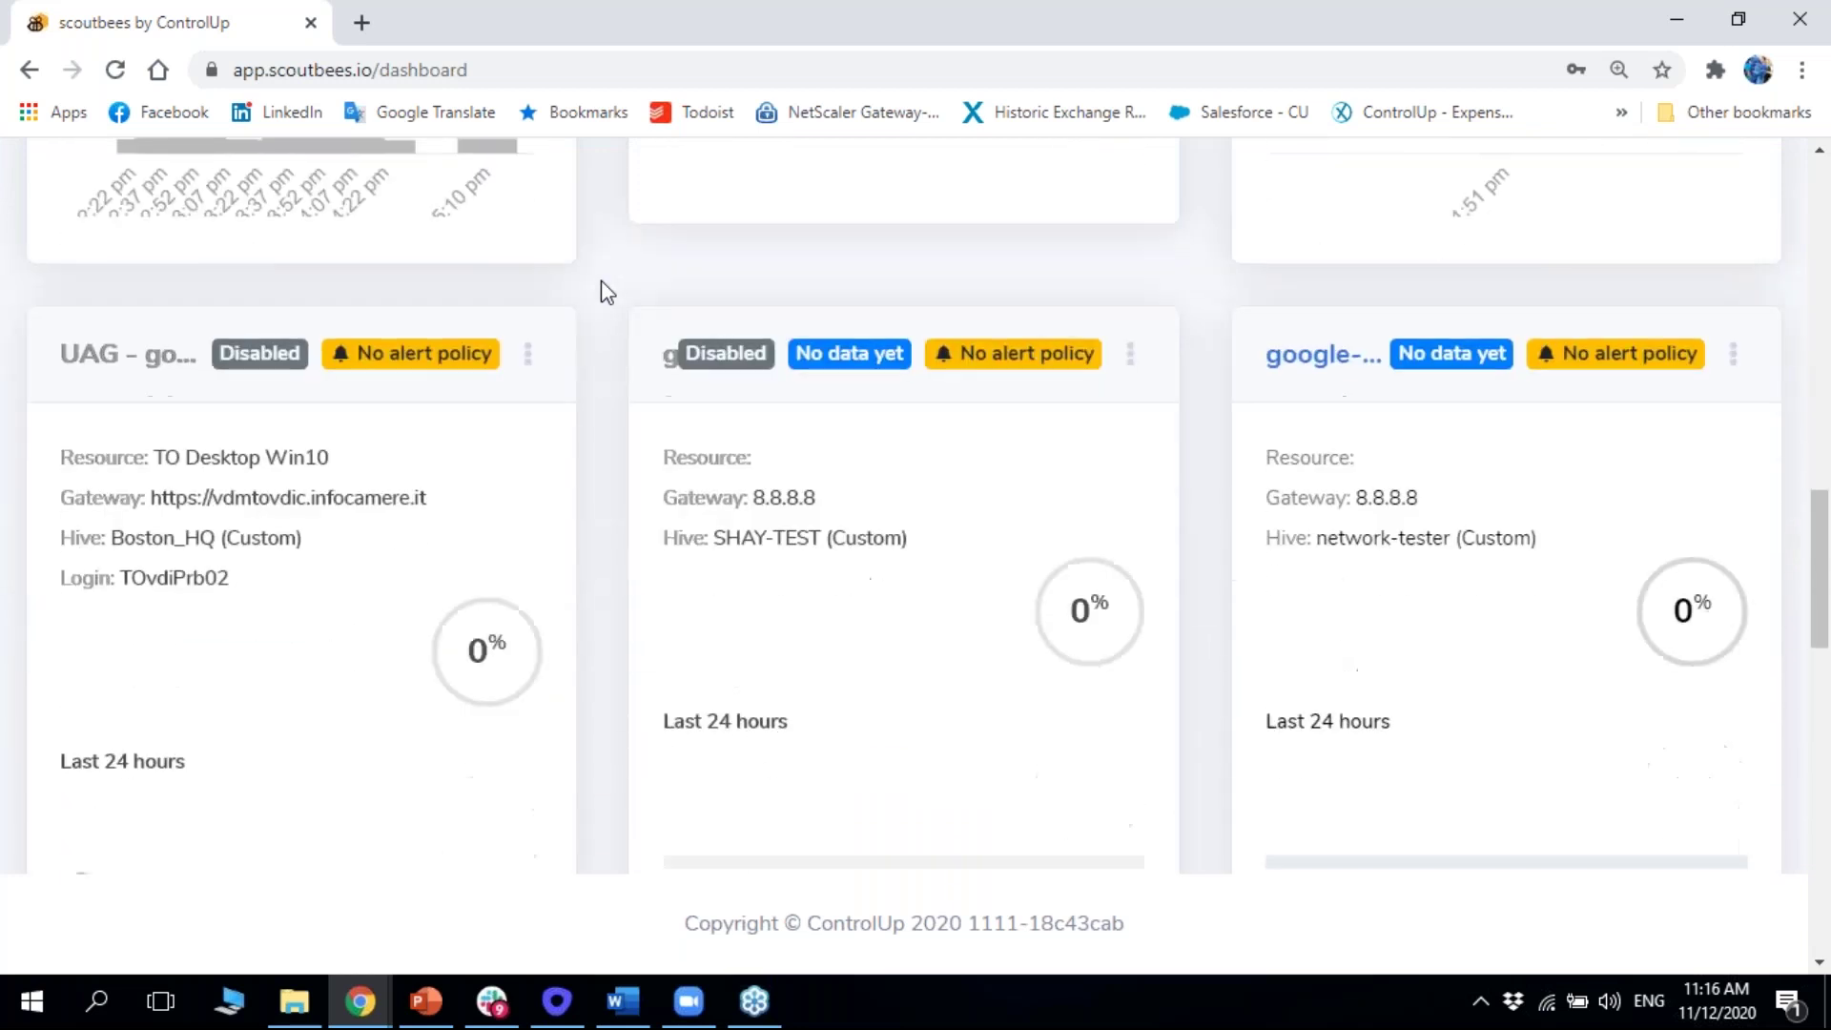
pyautogui.scroll(-8, 602, 282)
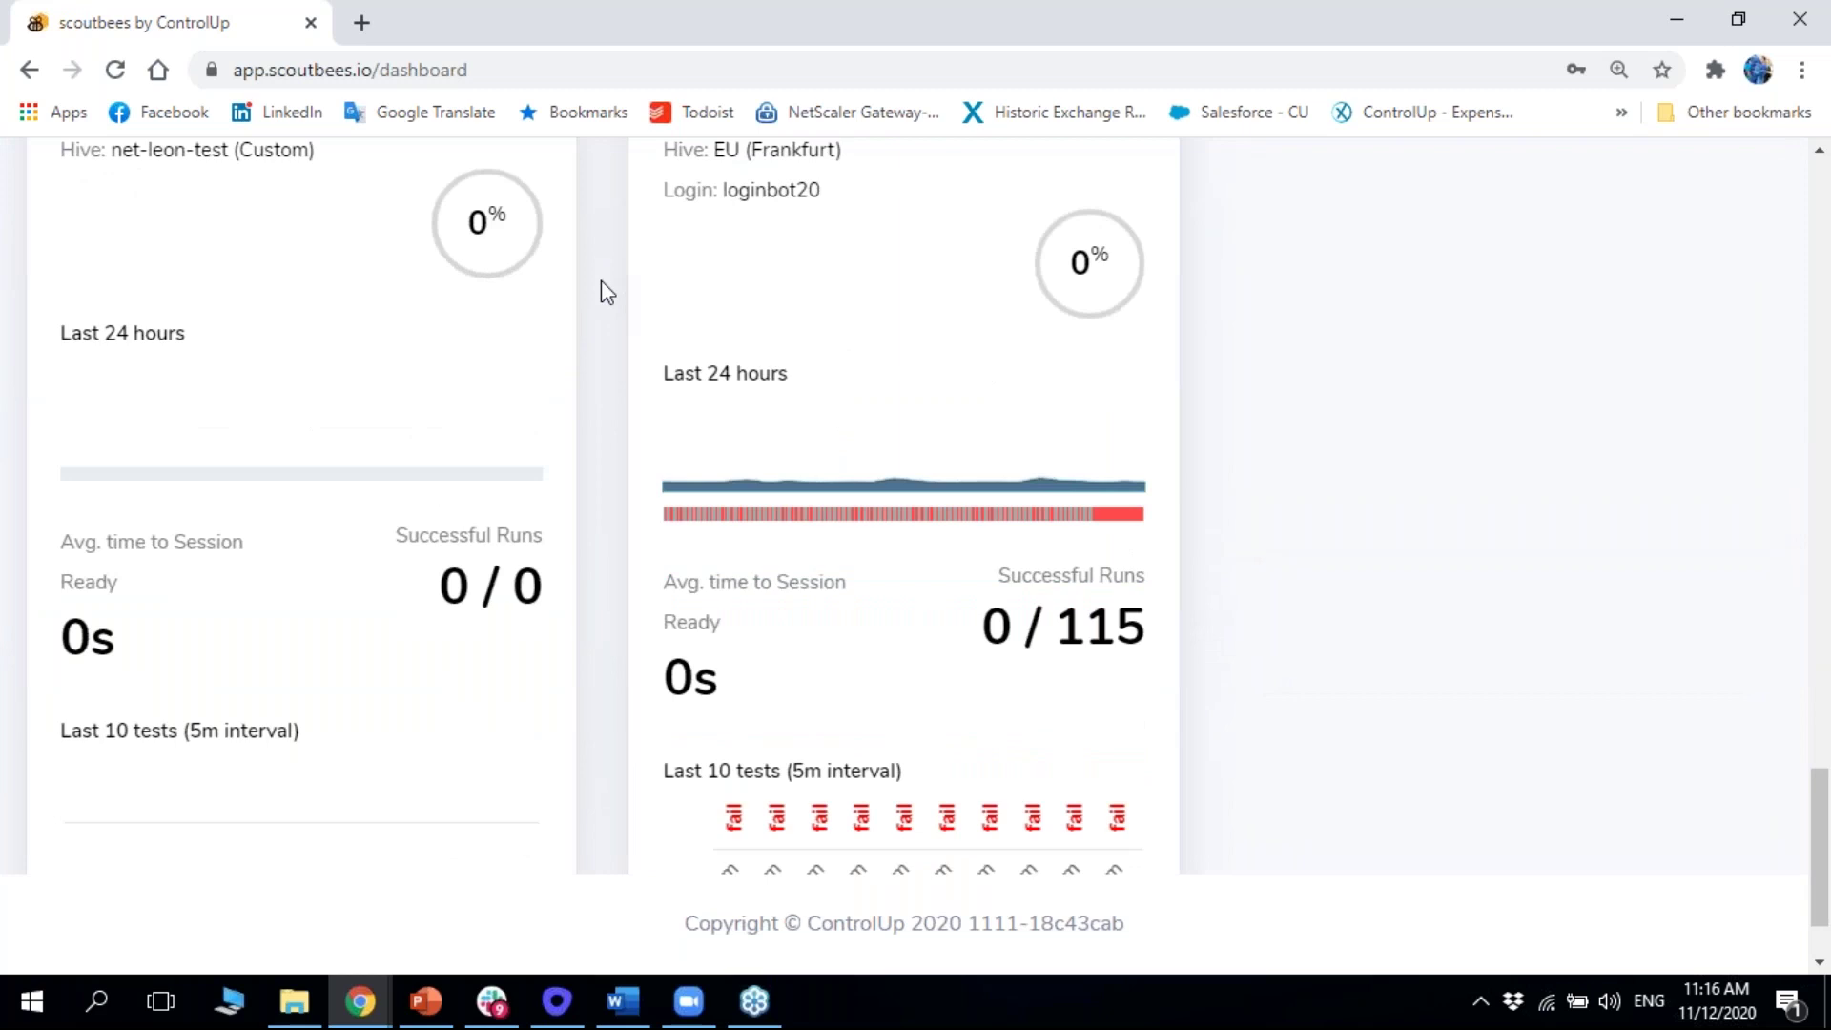
pyautogui.scroll(5, 610, 296)
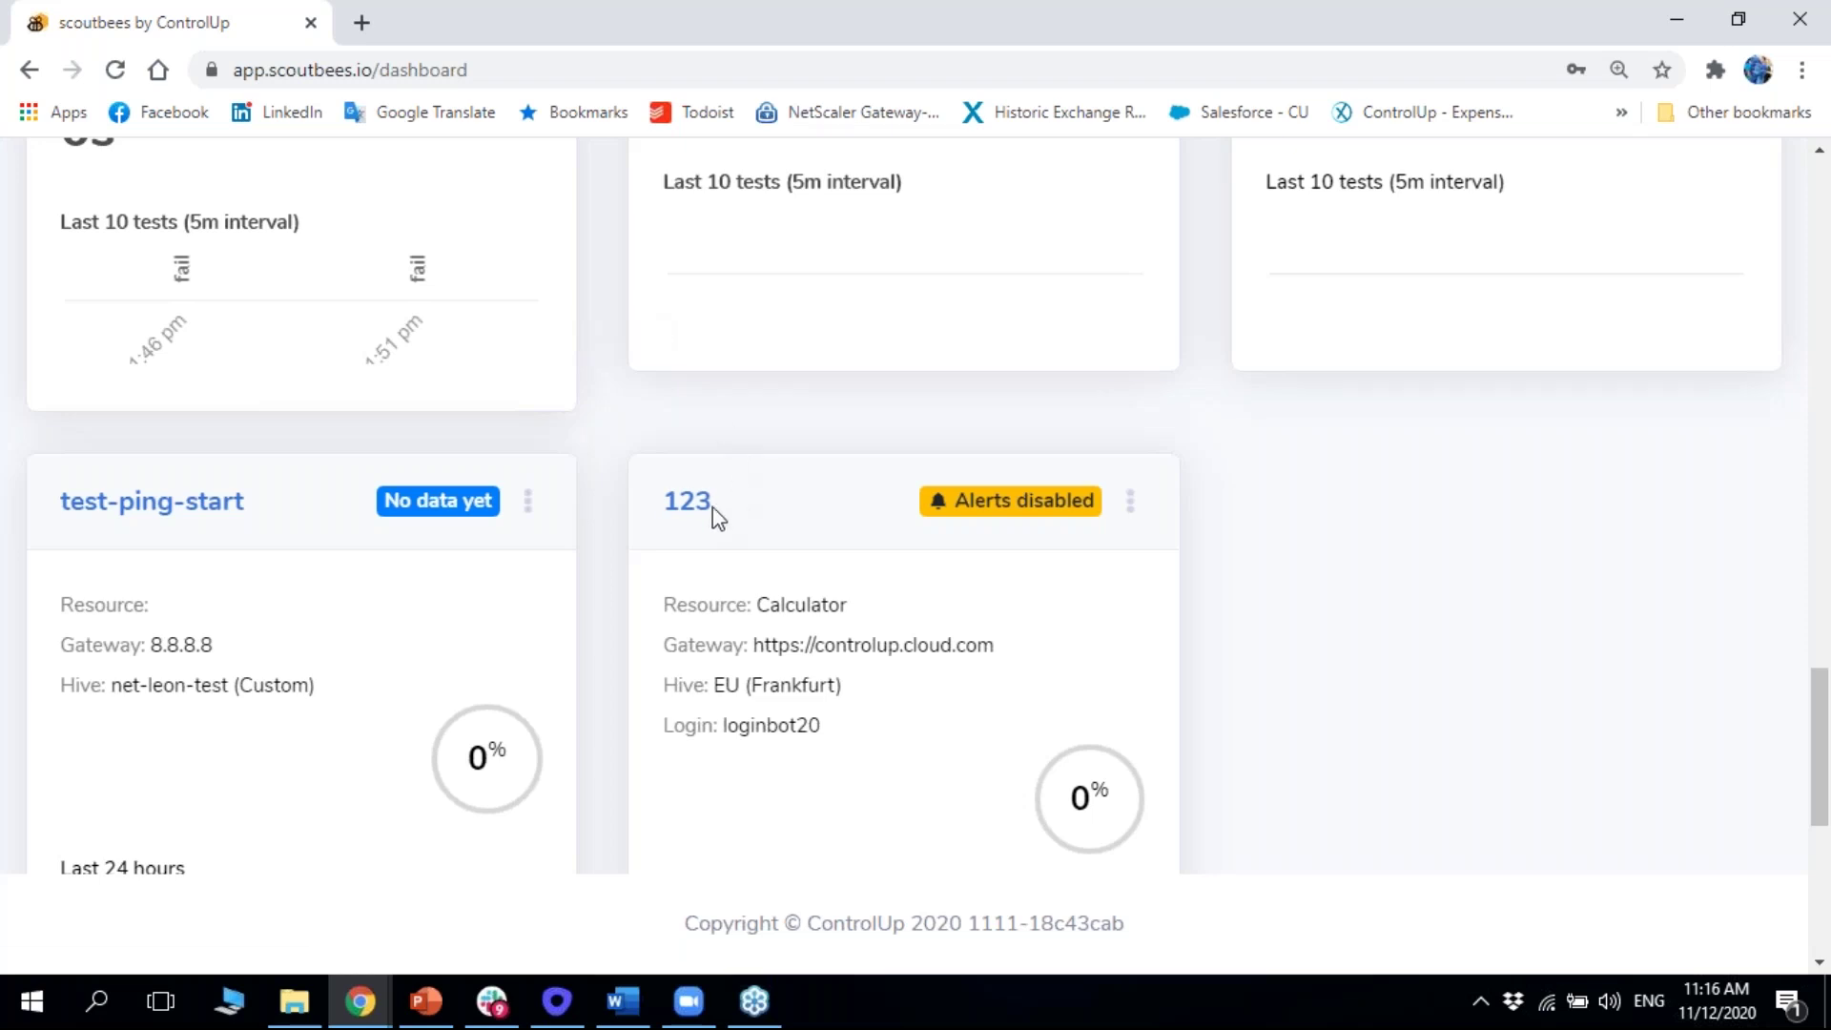
pyautogui.scroll(-5, 703, 519)
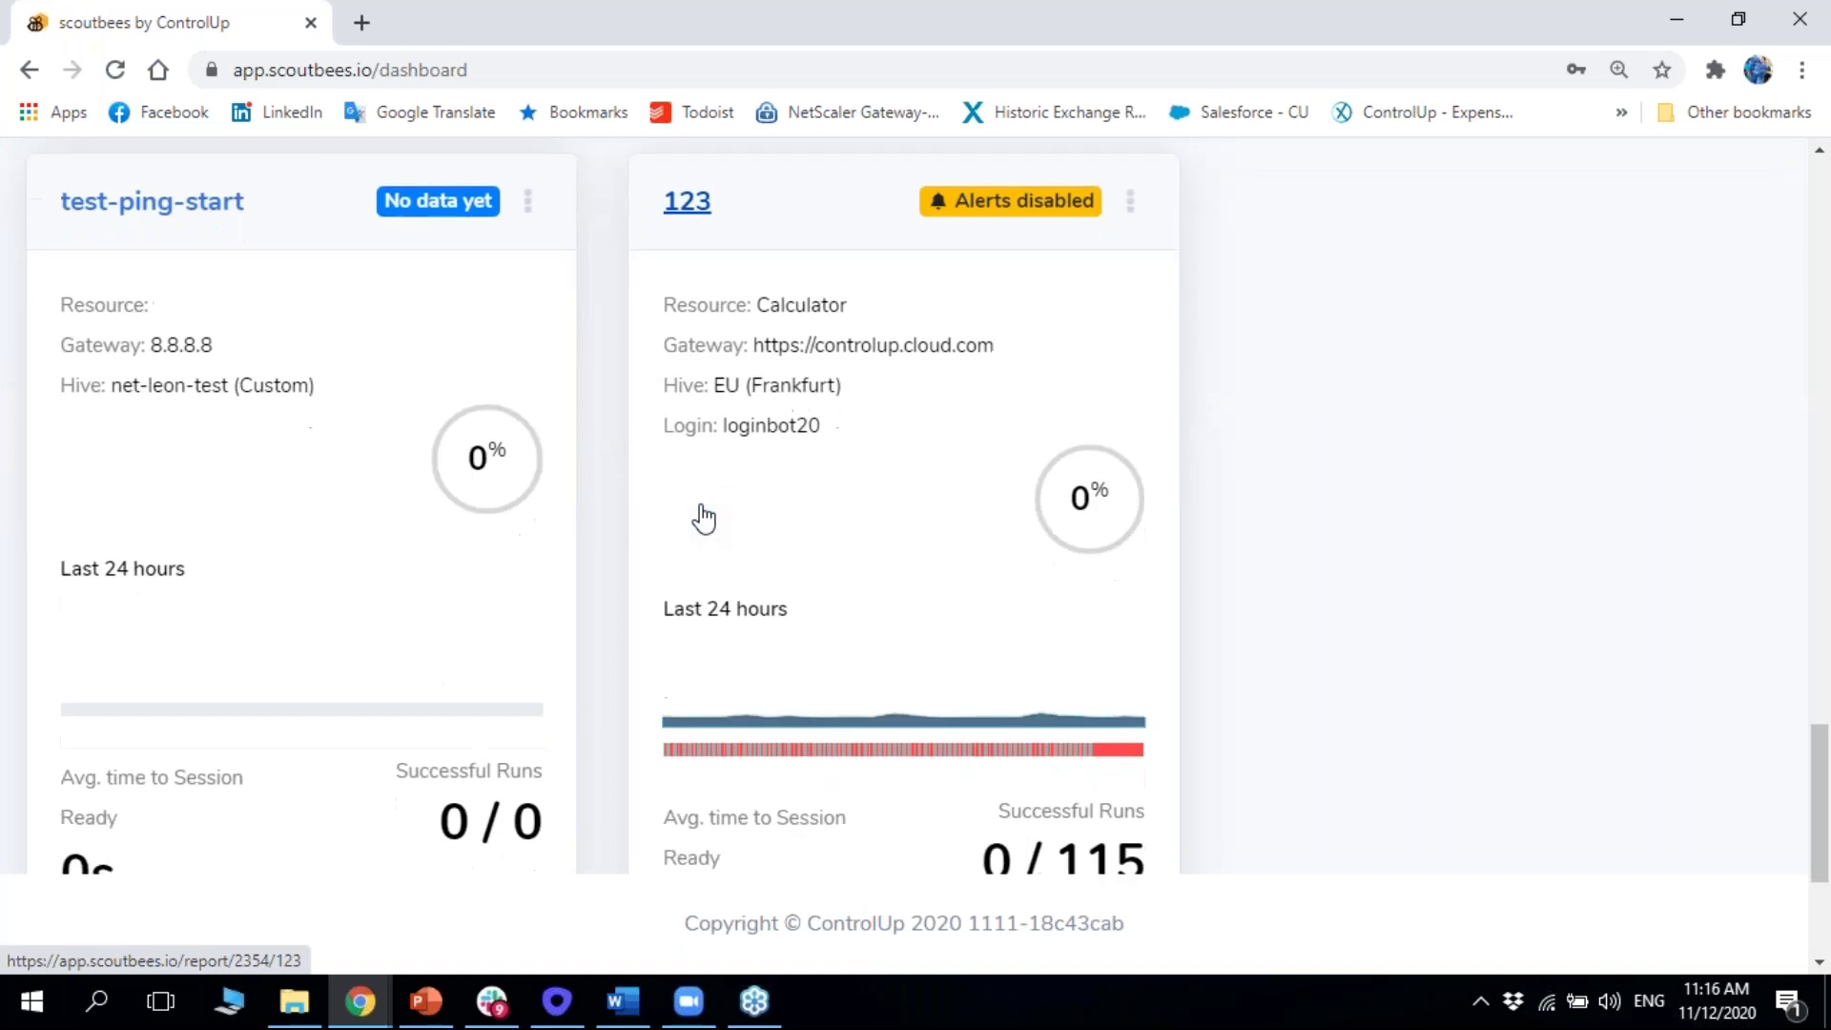
pyautogui.scroll(4, 725, 334)
pyautogui.click(682, 367)
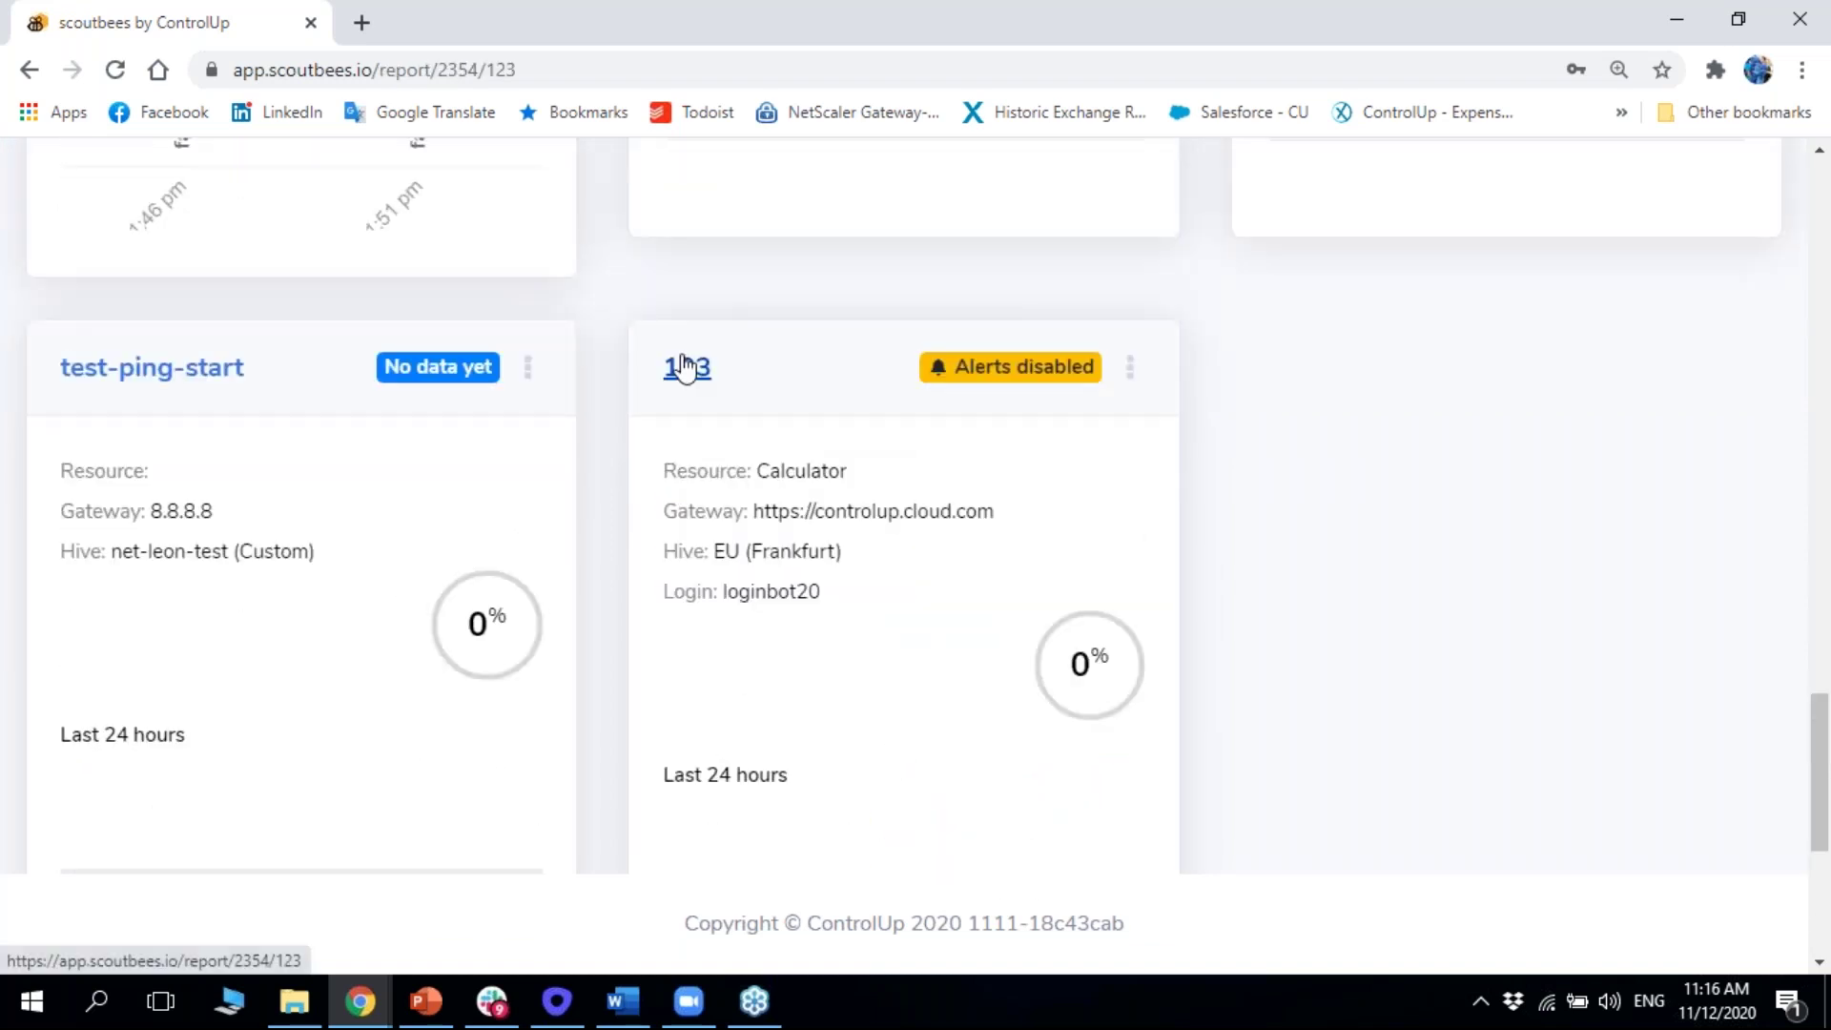
pyautogui.scroll(5, 683, 367)
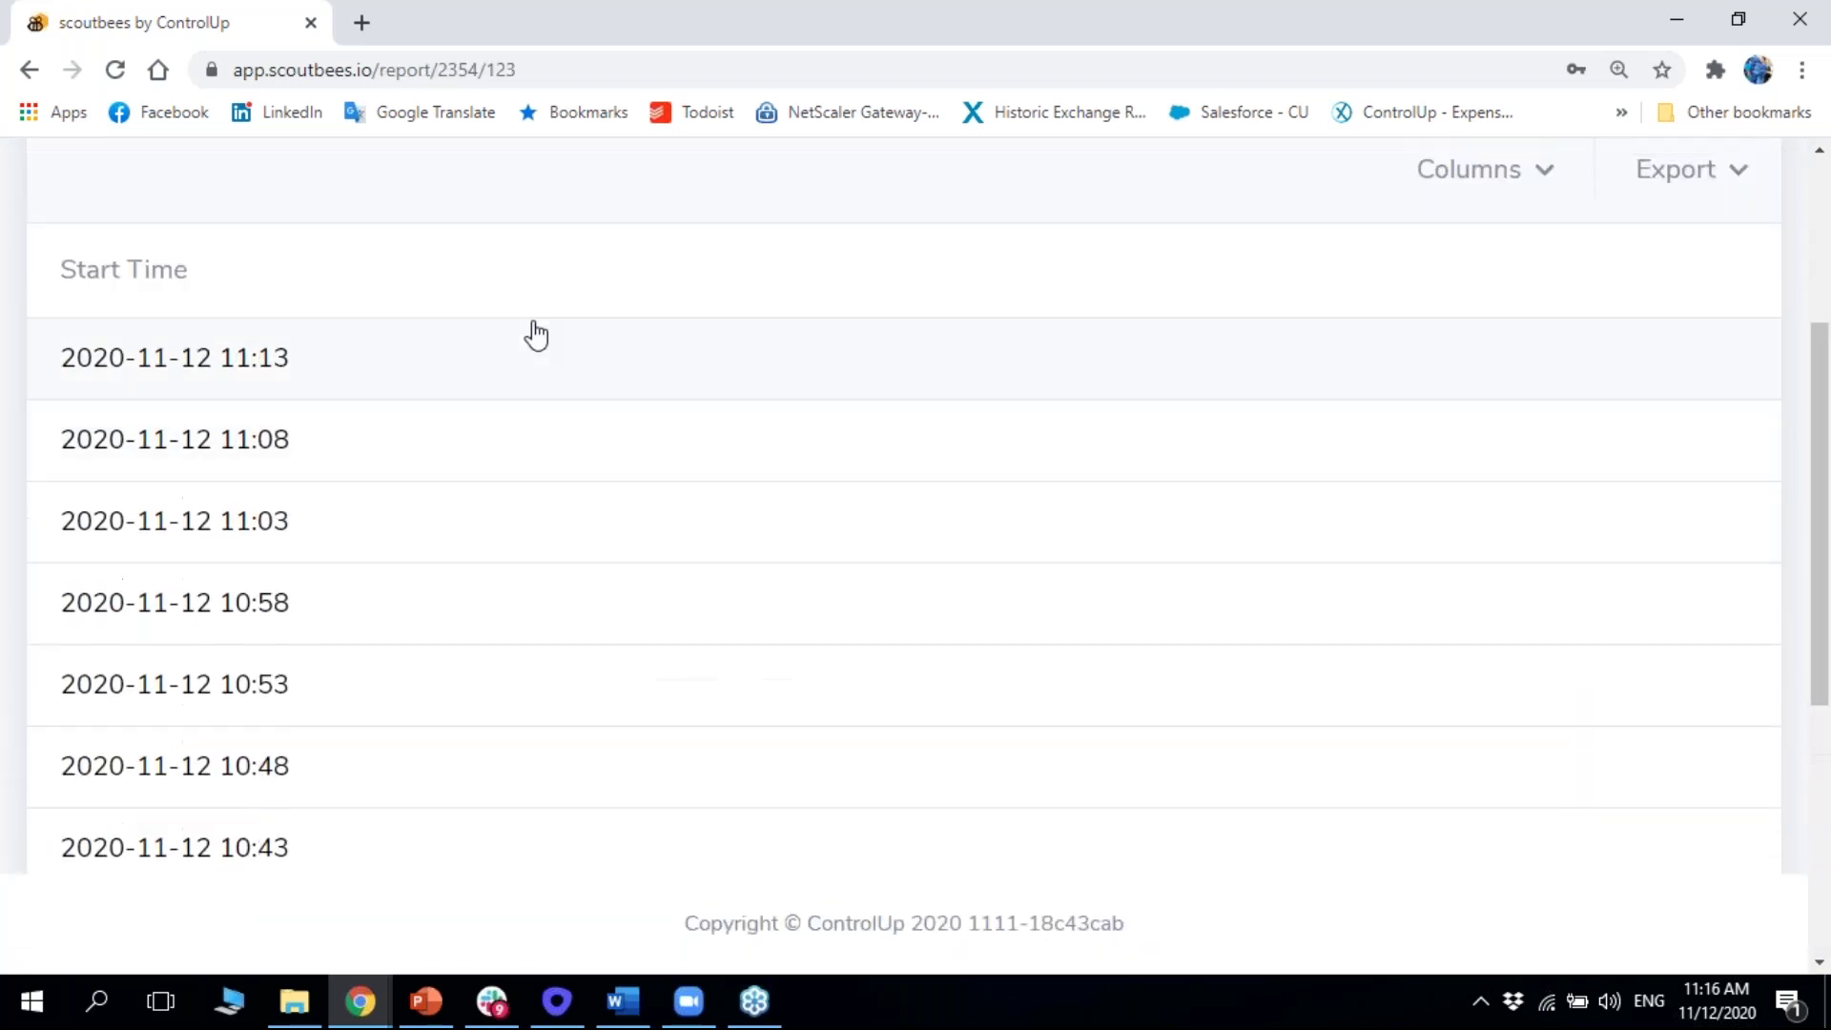
pyautogui.click(531, 335)
pyautogui.scroll(-6, 1177, 532)
pyautogui.scroll(-4, 1140, 573)
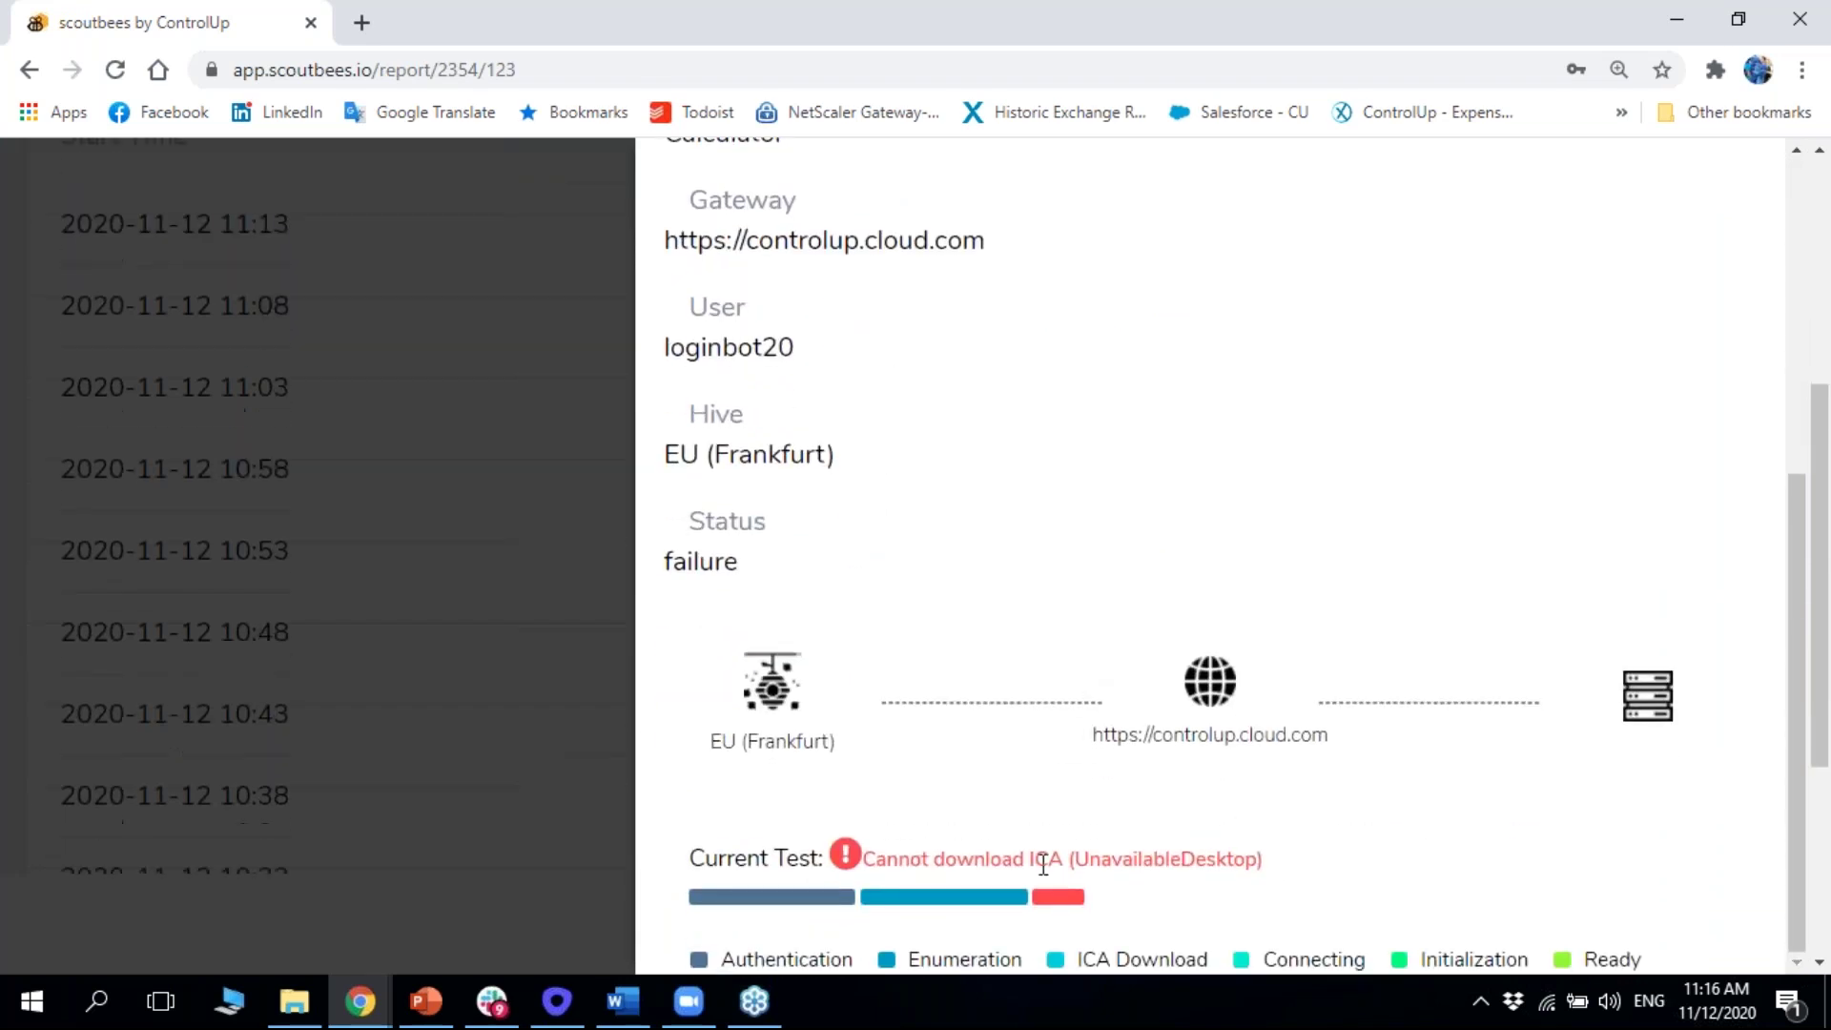
pyautogui.moveTo(1052, 889)
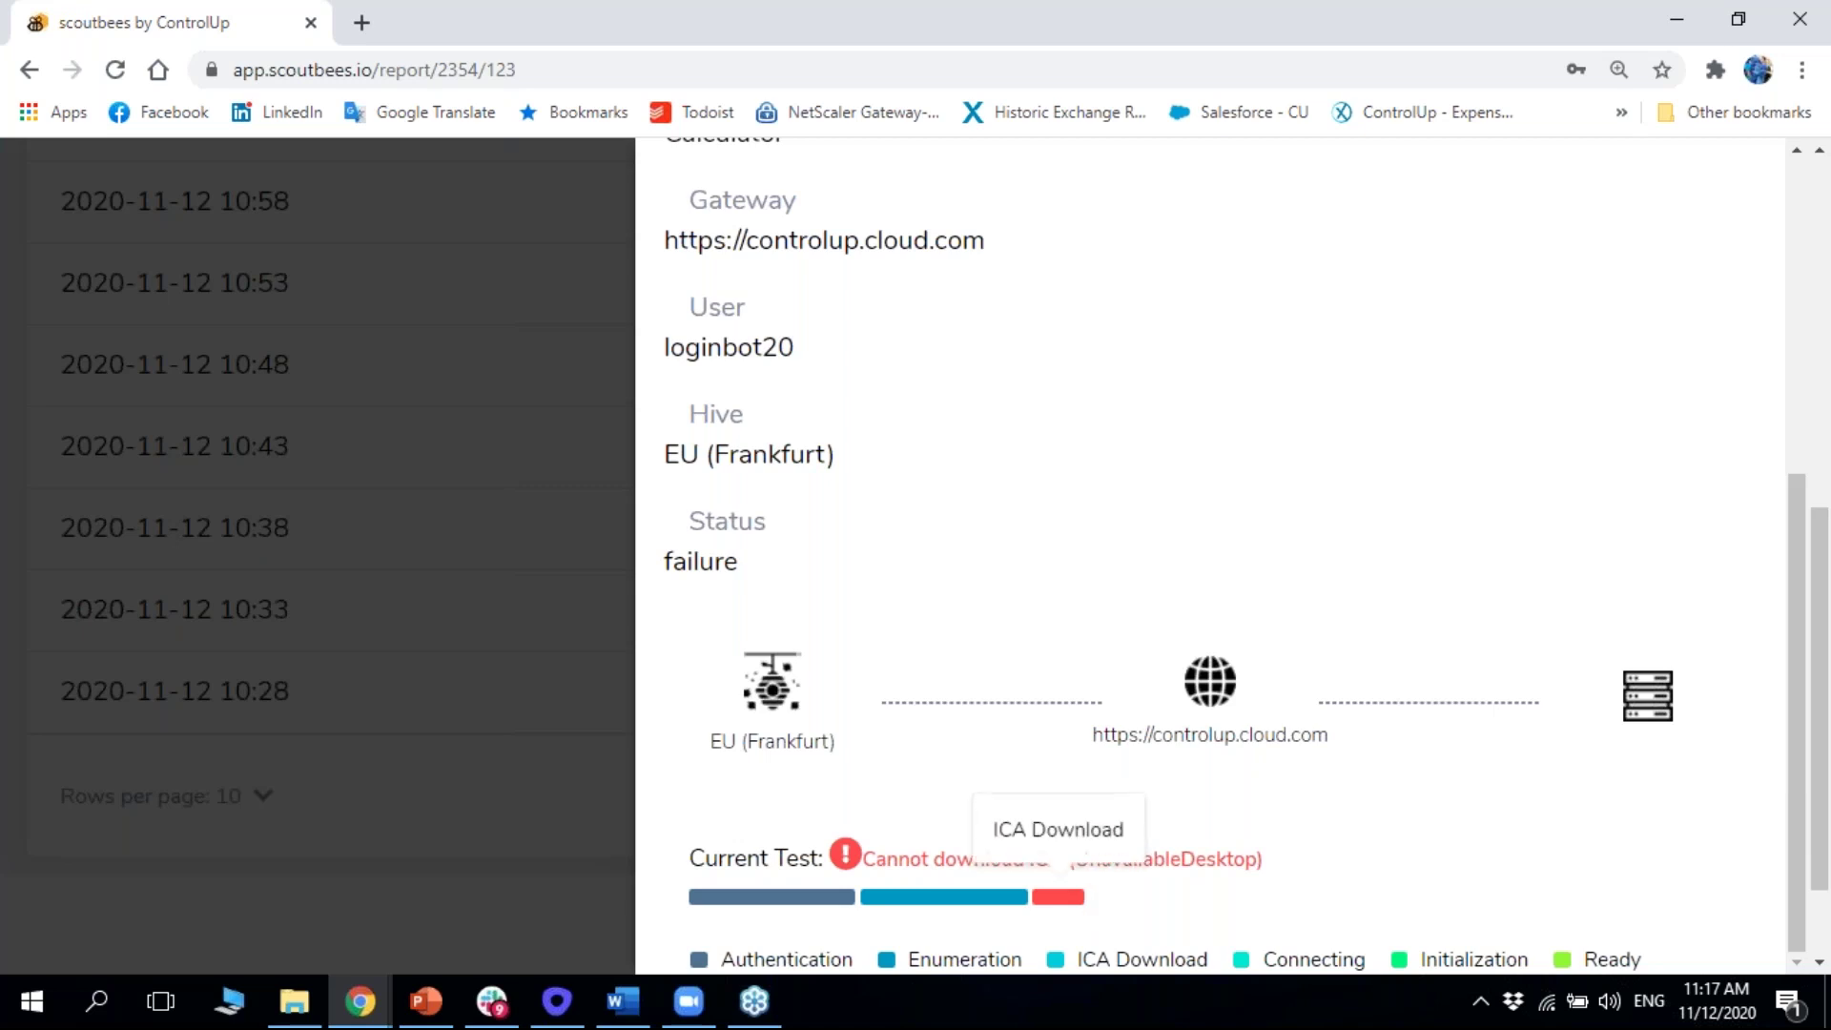
pyautogui.scroll(1, 1082, 906)
pyautogui.scroll(10, 1765, 327)
pyautogui.click(1717, 204)
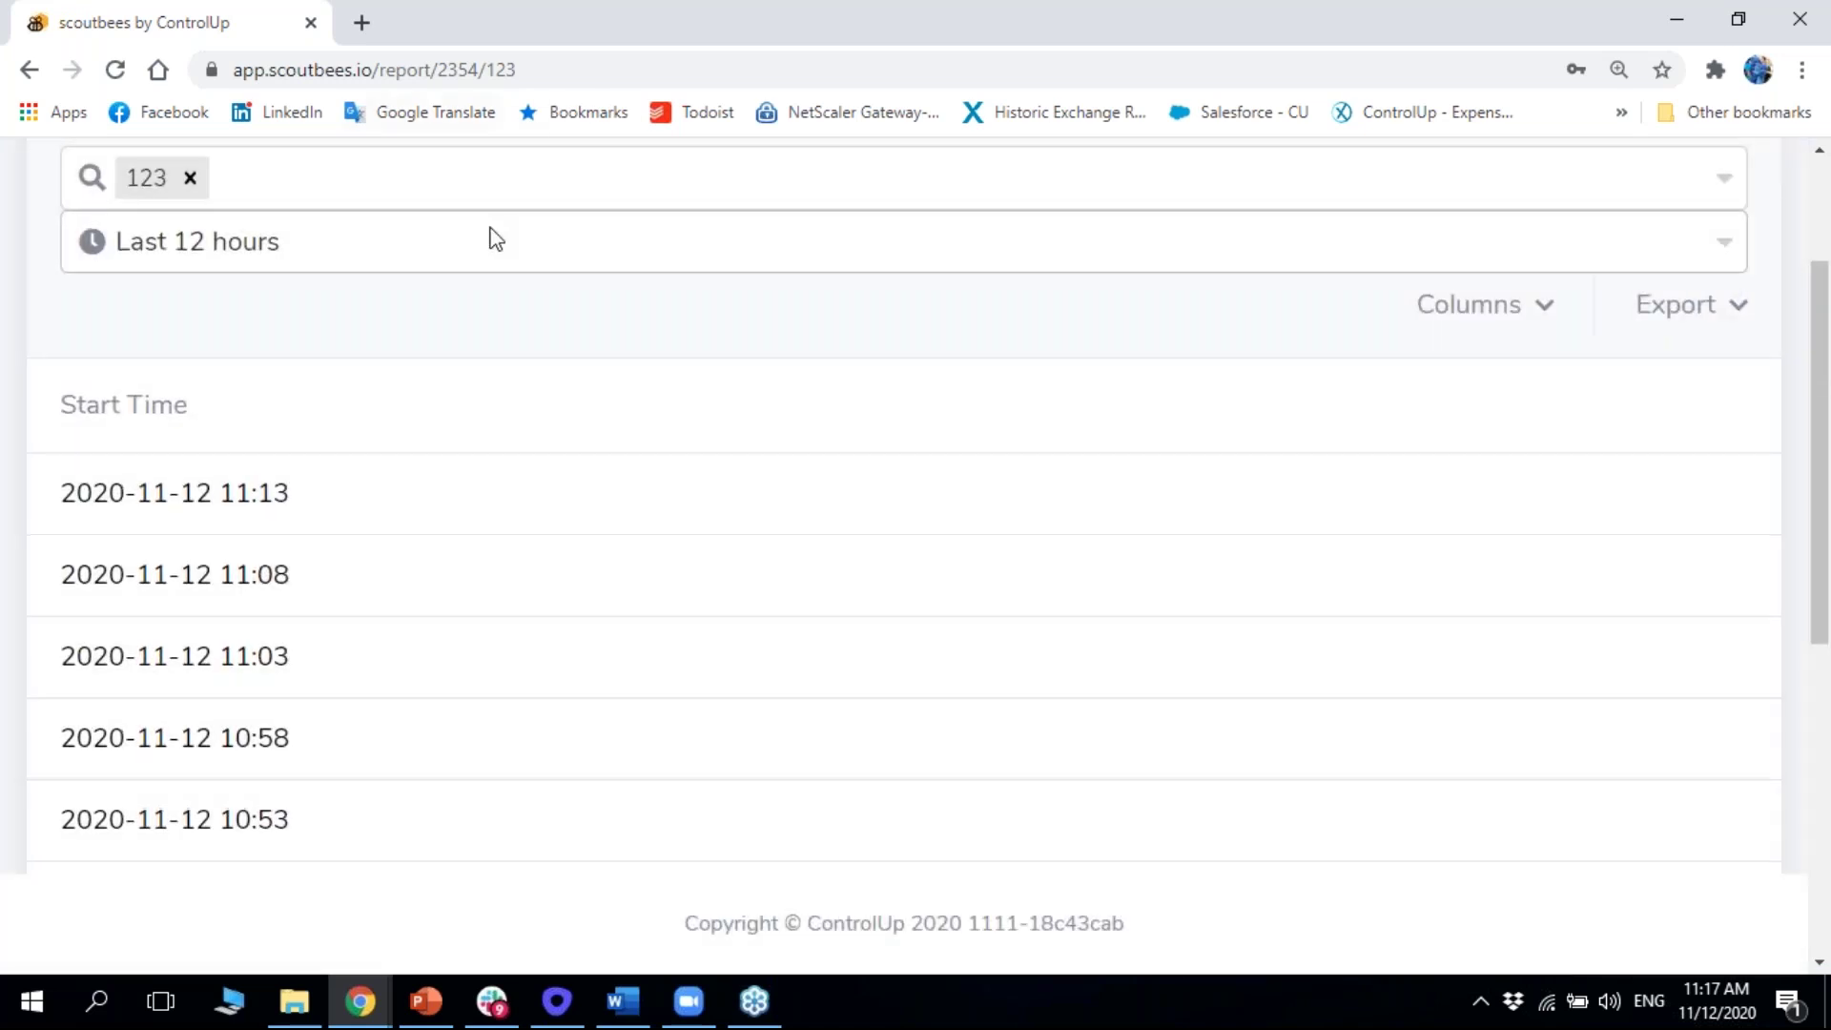
pyautogui.scroll(3, 490, 237)
pyautogui.click(631, 202)
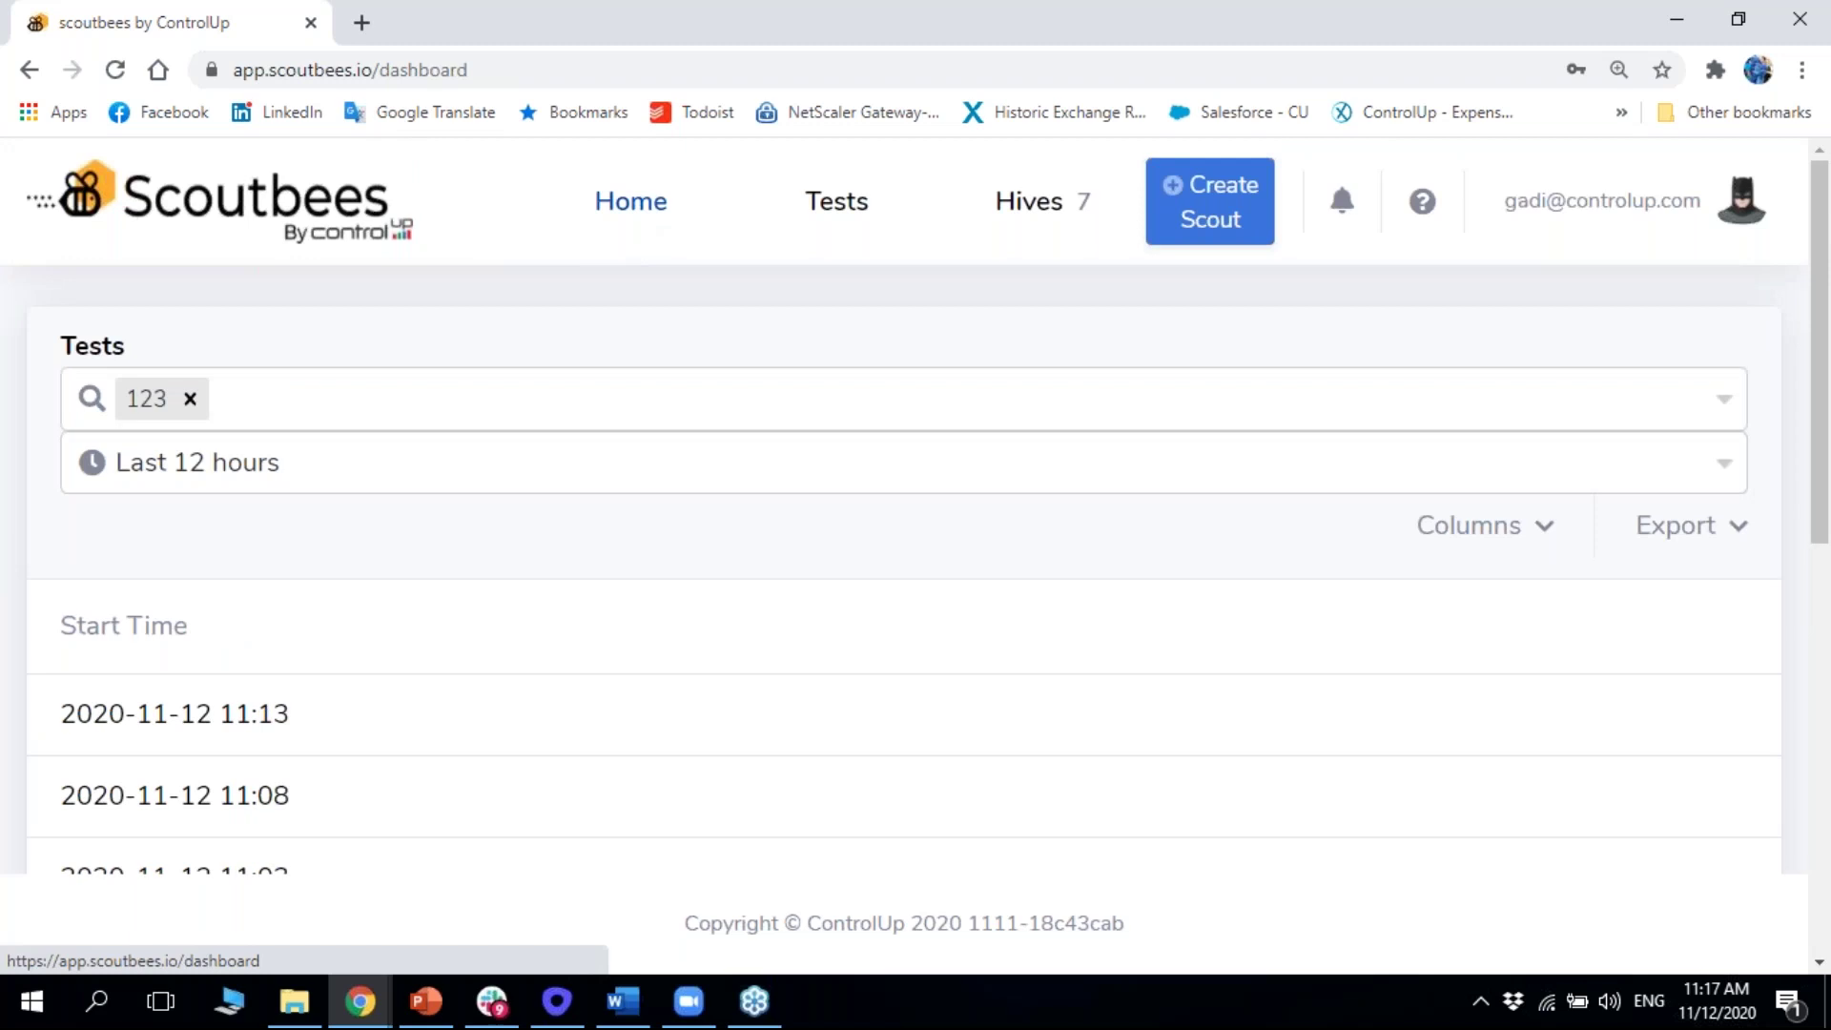
# Open the PING scout's alert policy and start adding an alert method to it
pyautogui.scroll(-4, 639, 345)
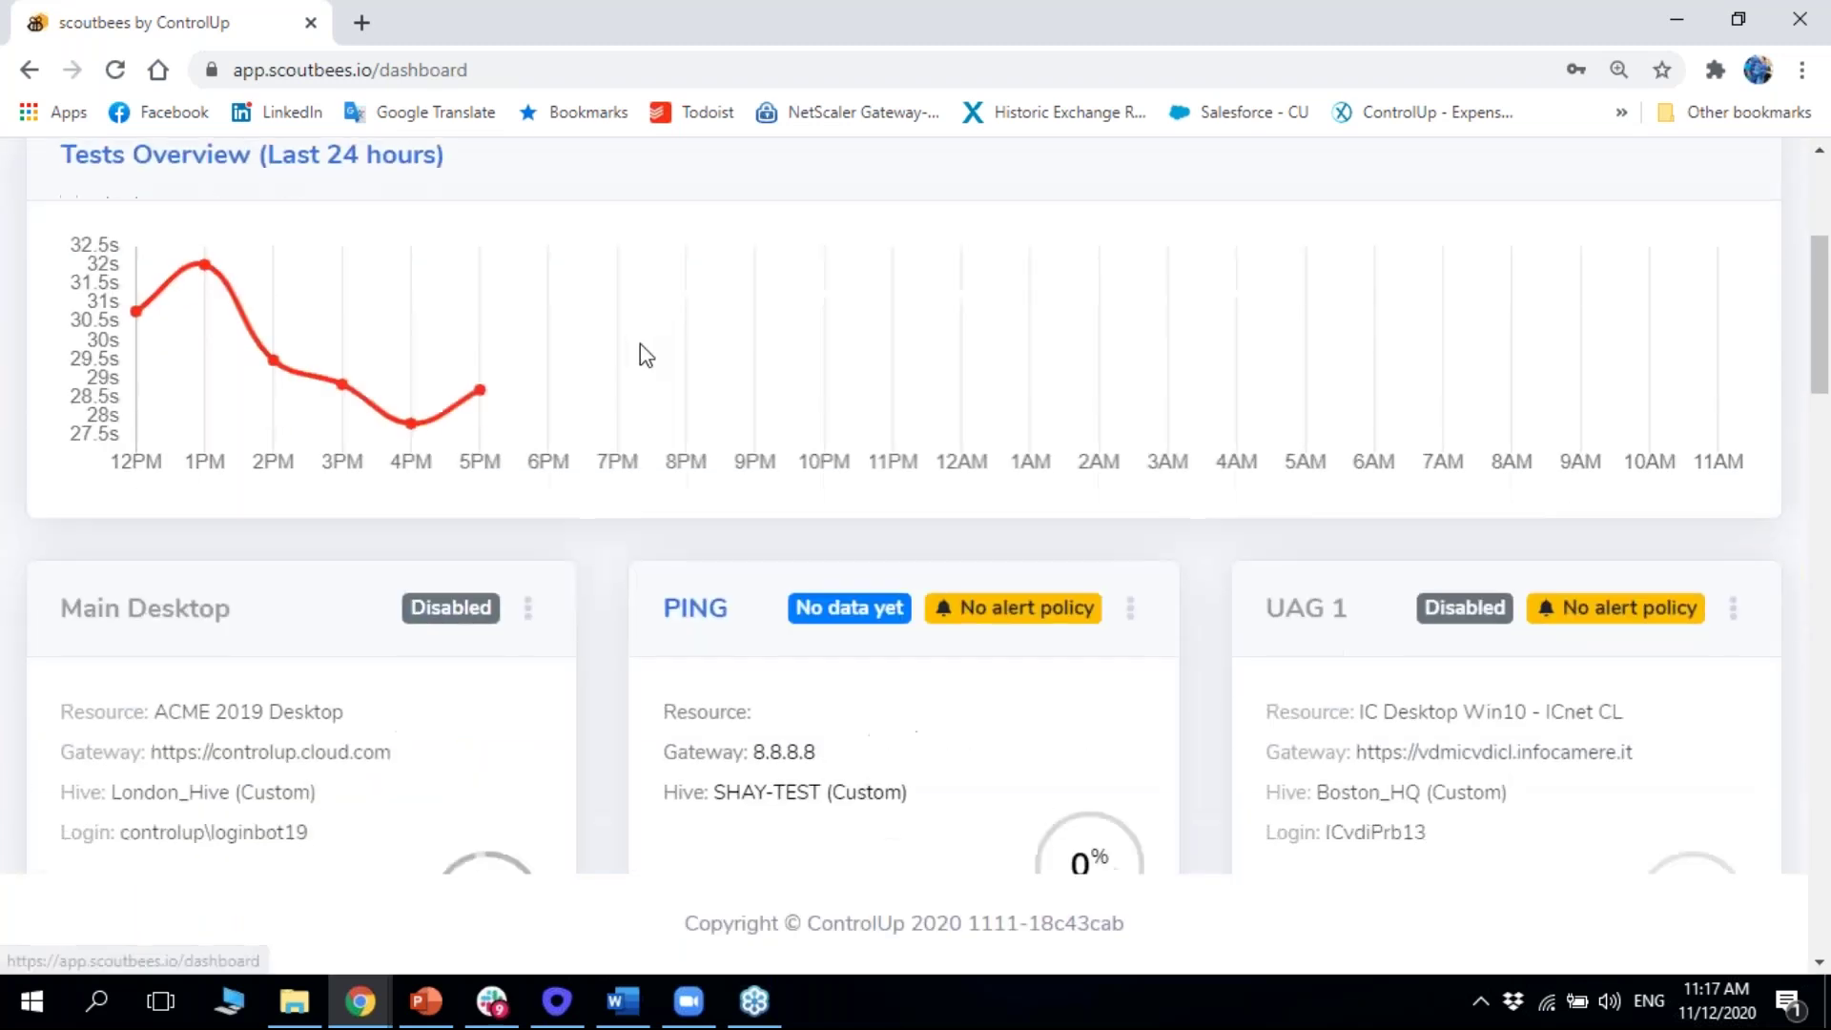
pyautogui.scroll(-3, 646, 355)
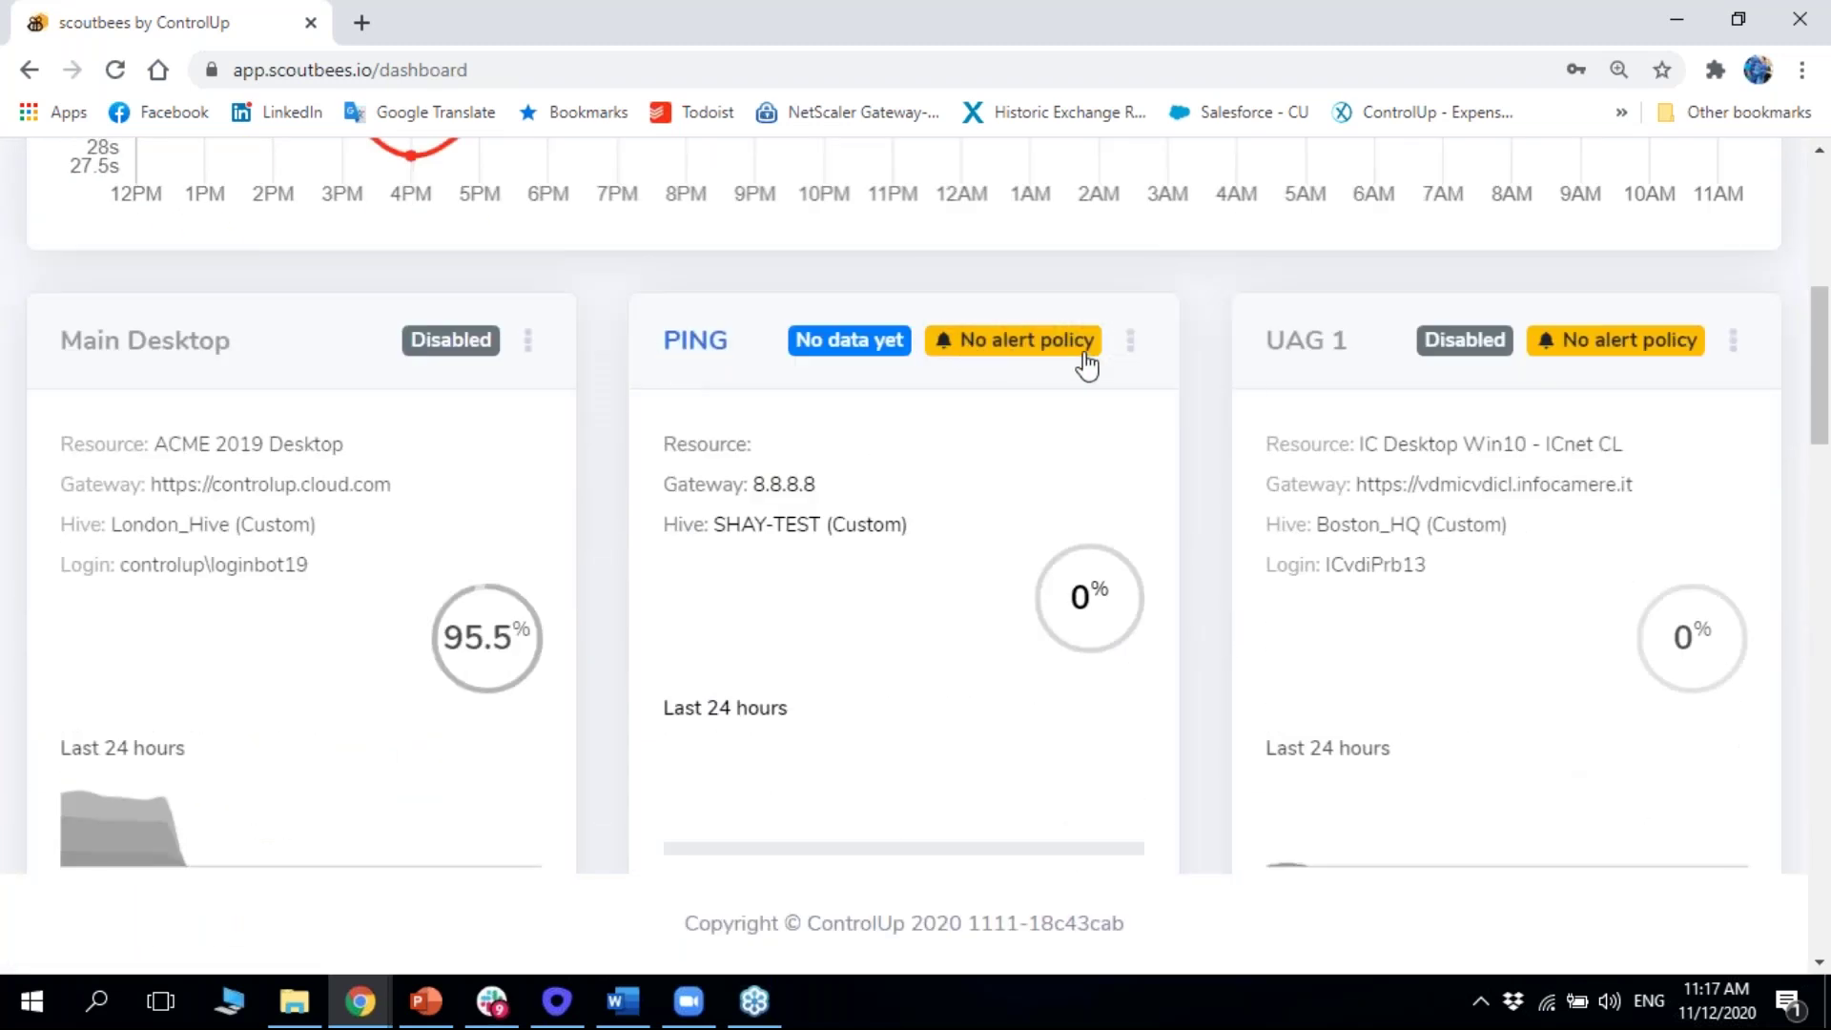
pyautogui.click(1130, 343)
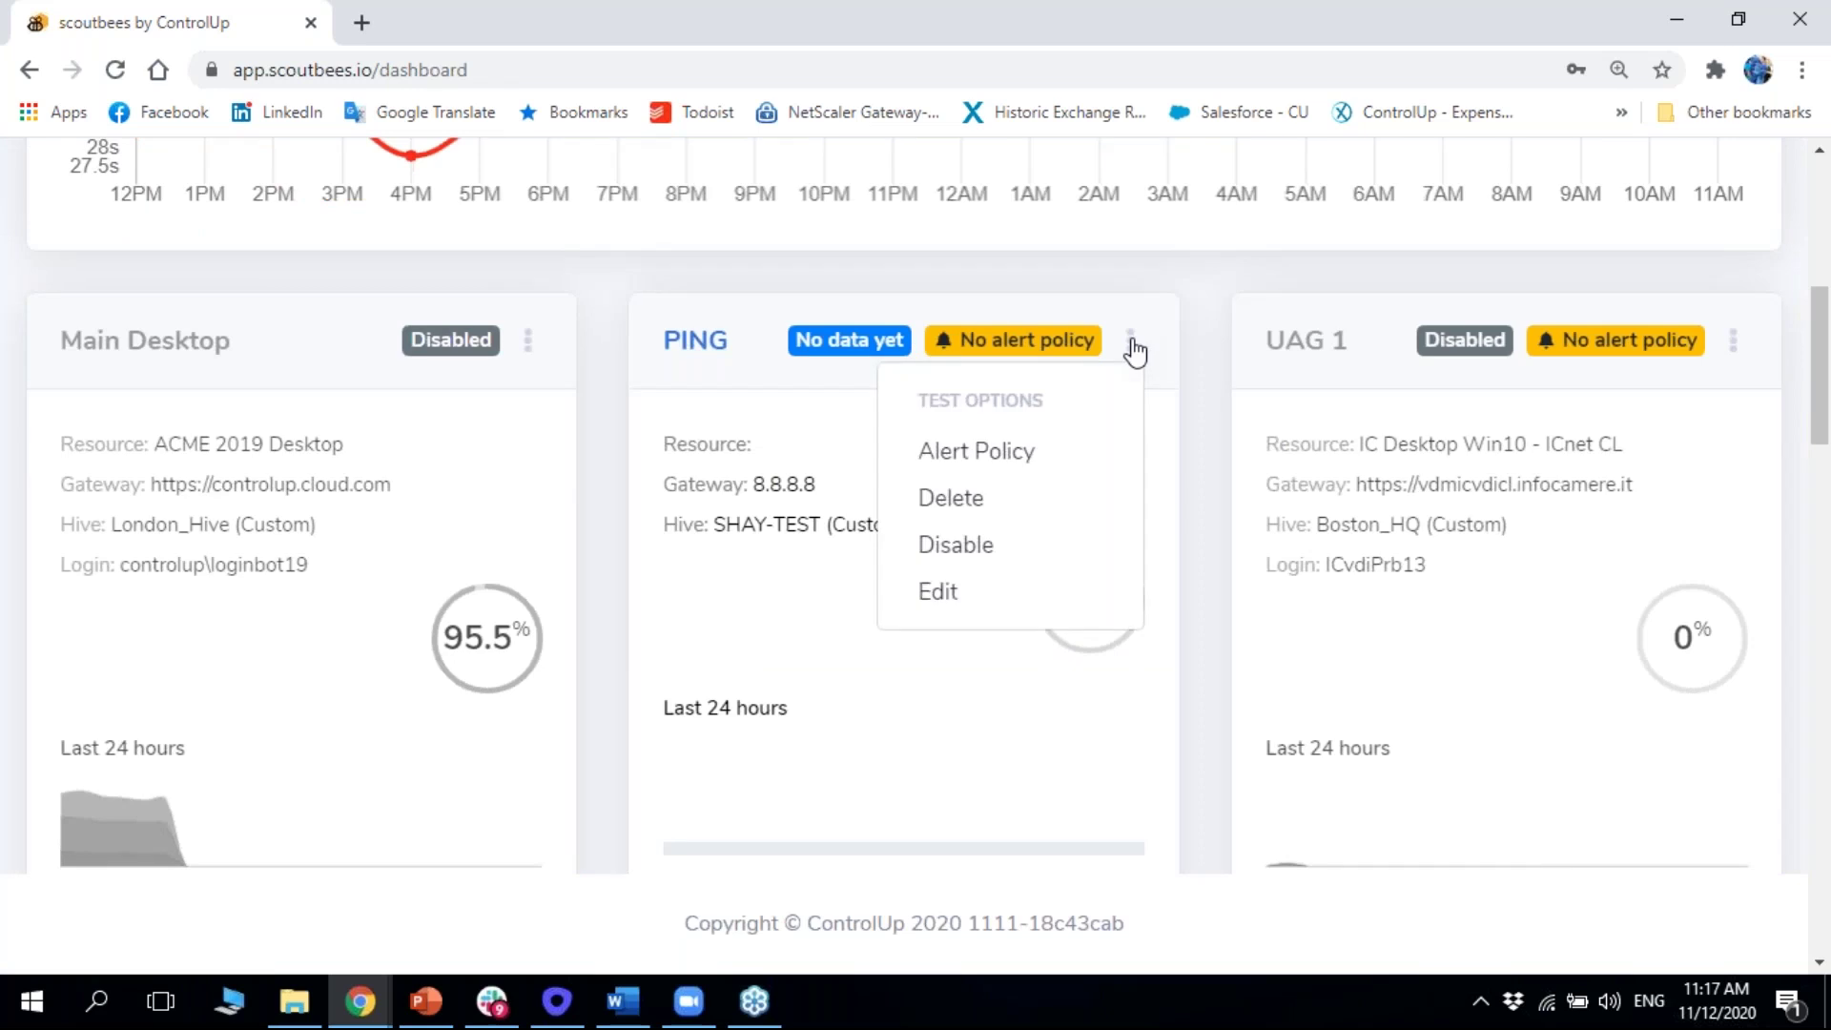
pyautogui.click(986, 448)
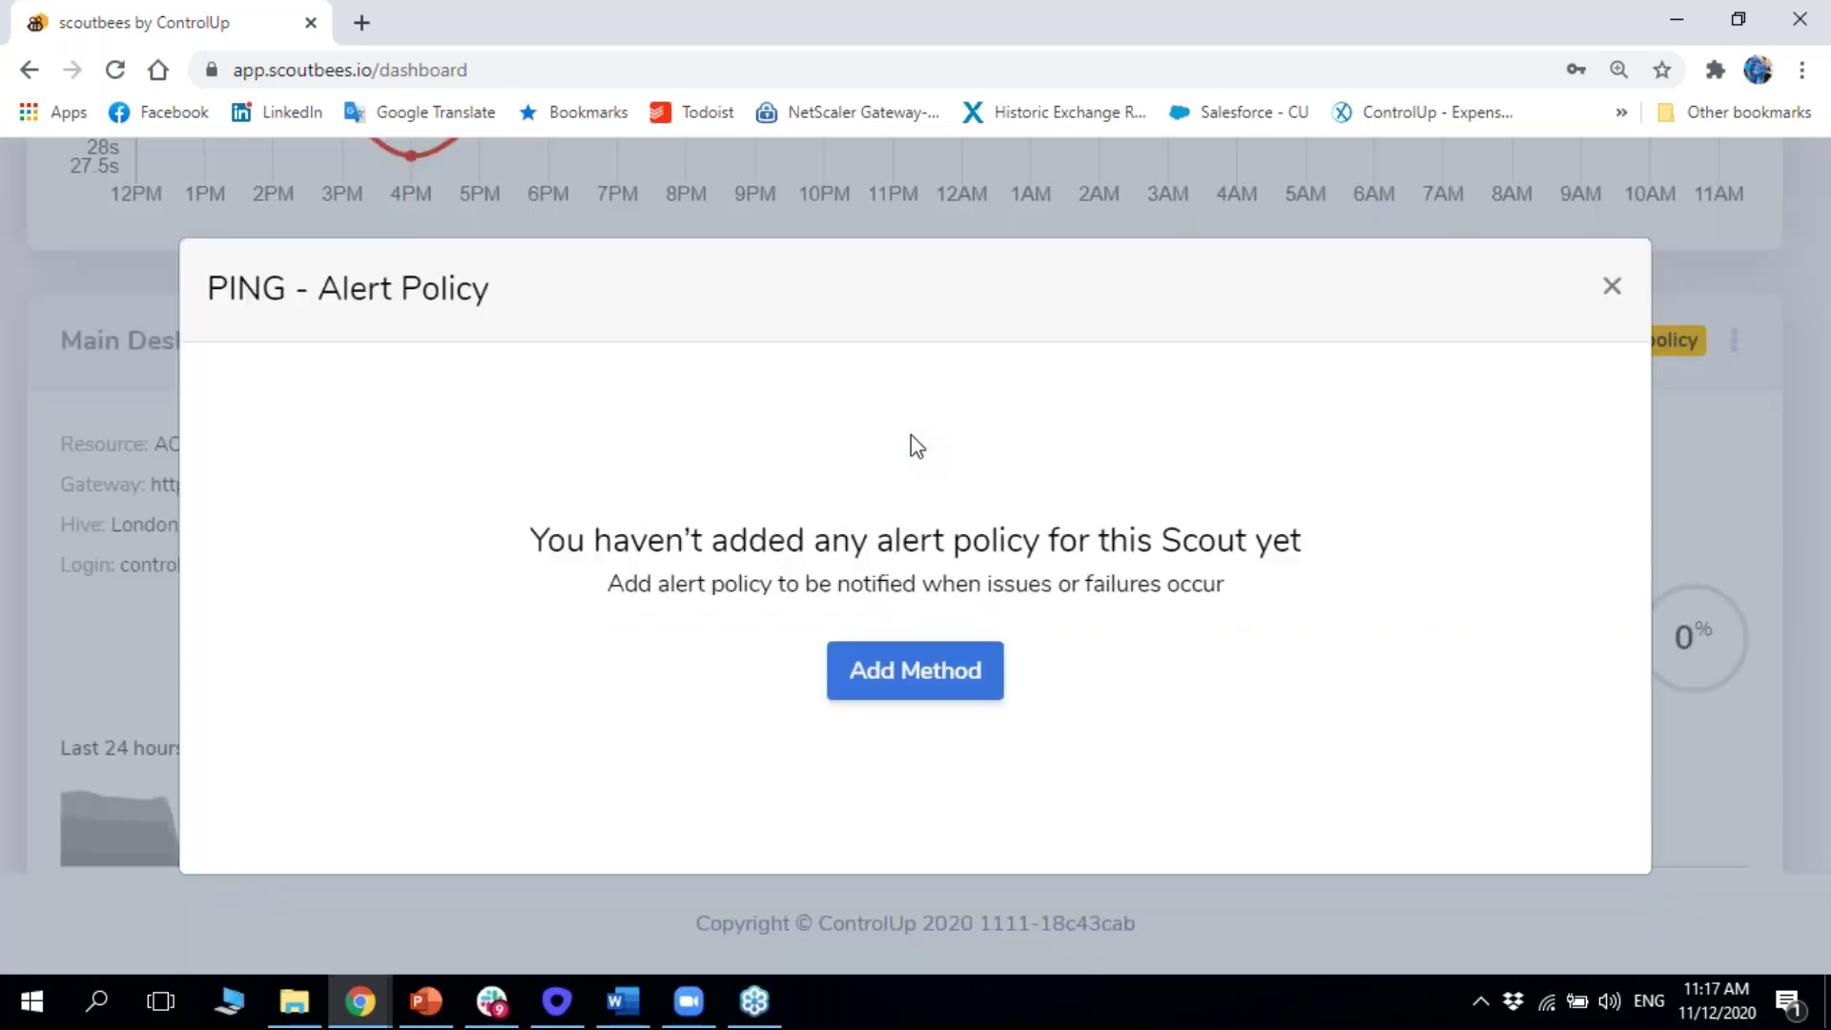
pyautogui.click(916, 688)
# Review the criteria available for the alert condition, from Status to ICARTT, keeping Status selected
pyautogui.click(354, 426)
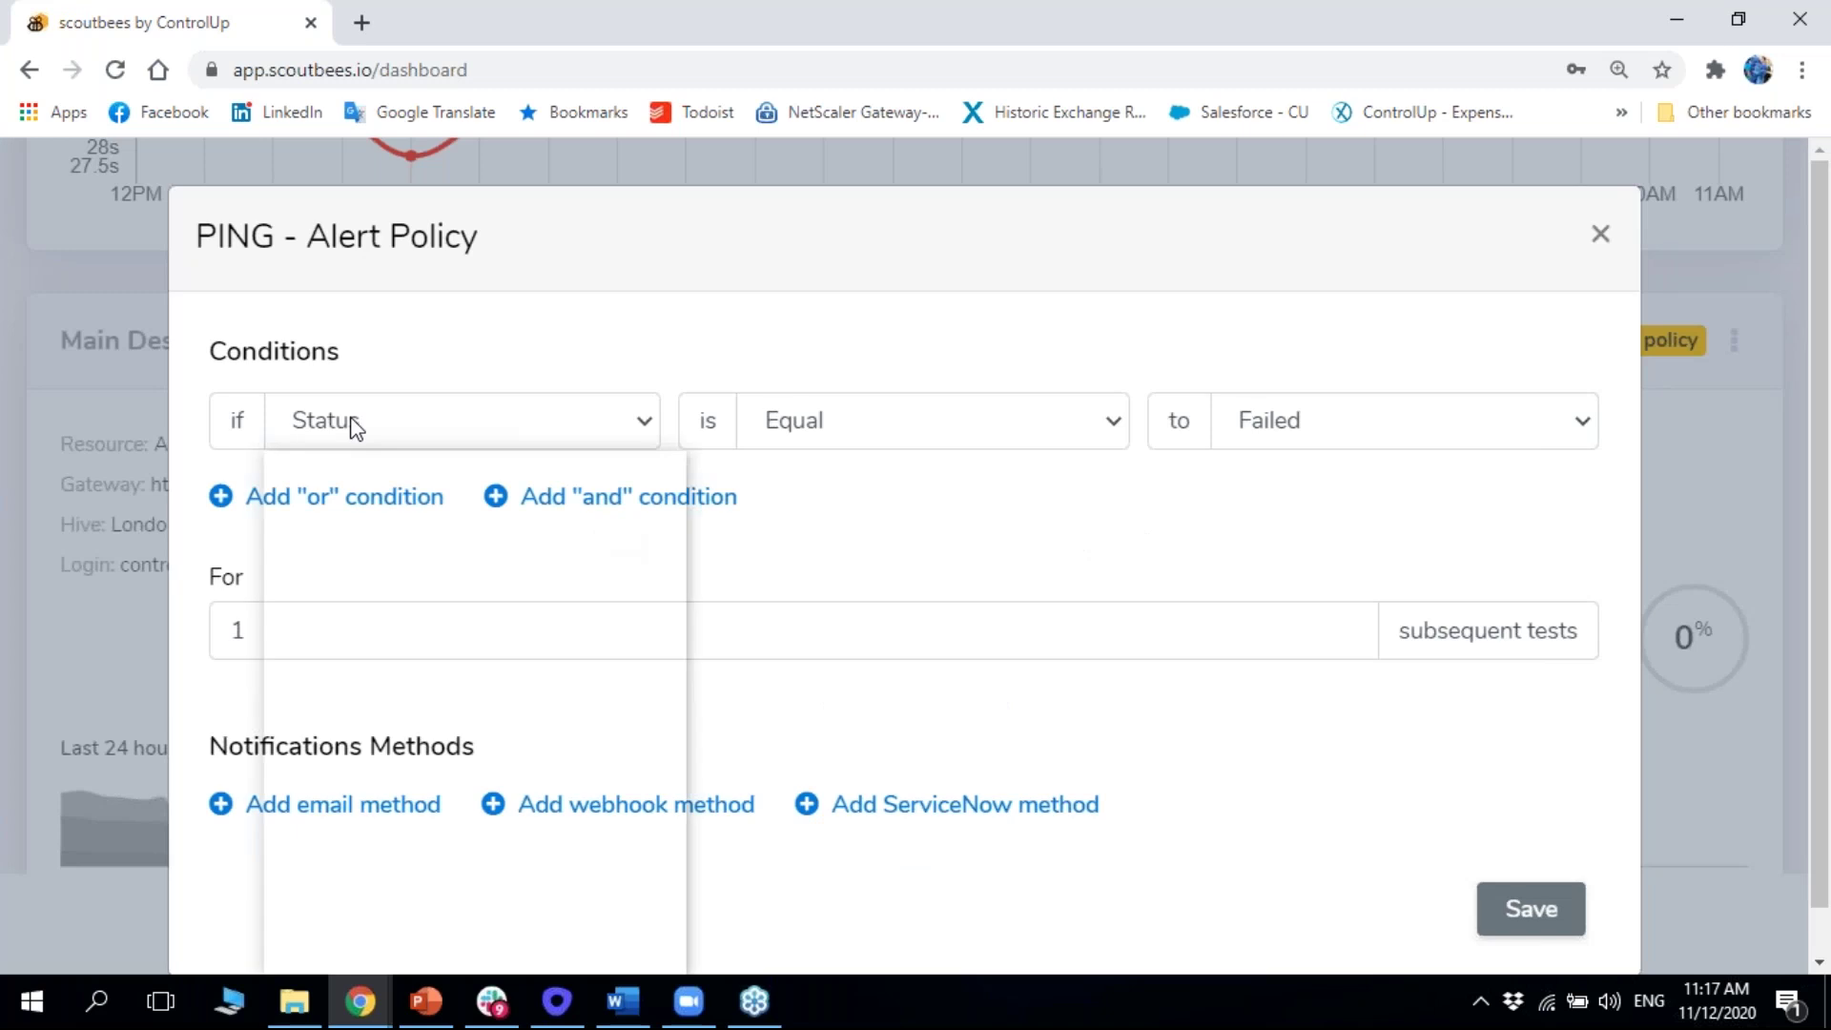
pyautogui.scroll(-1, 1124, 412)
pyautogui.click(576, 359)
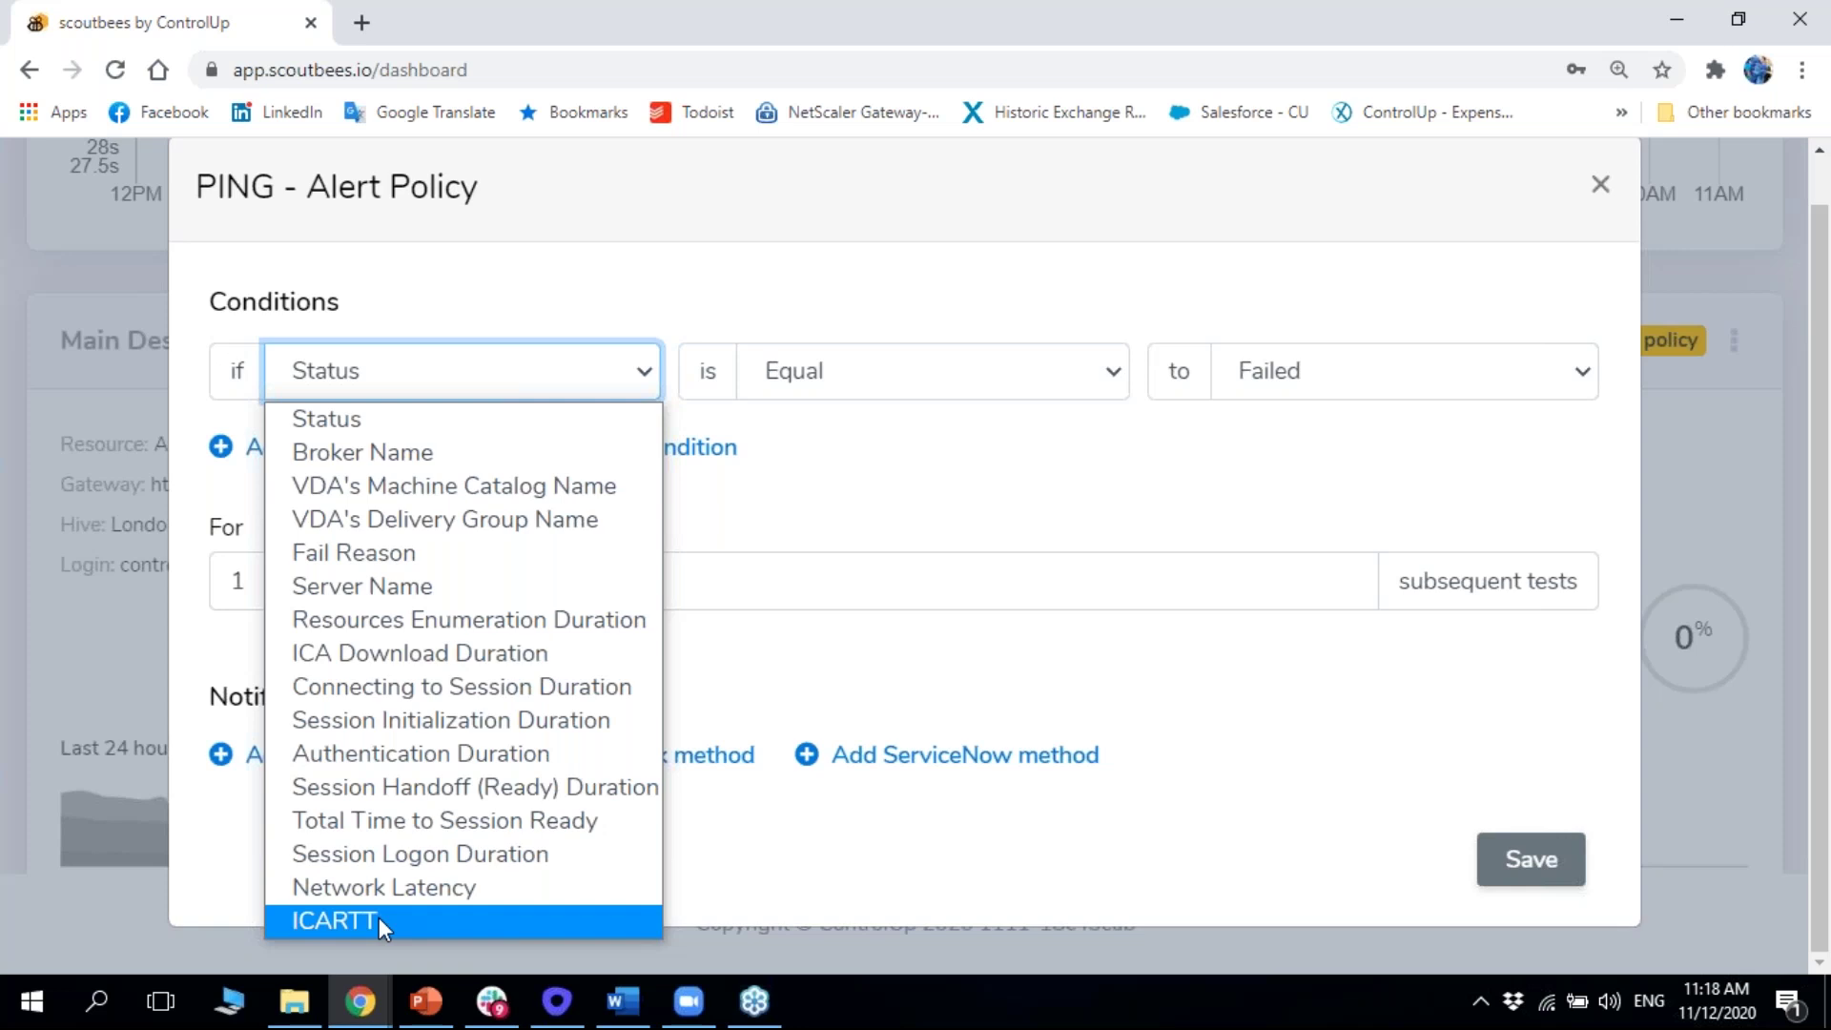
pyautogui.click(861, 525)
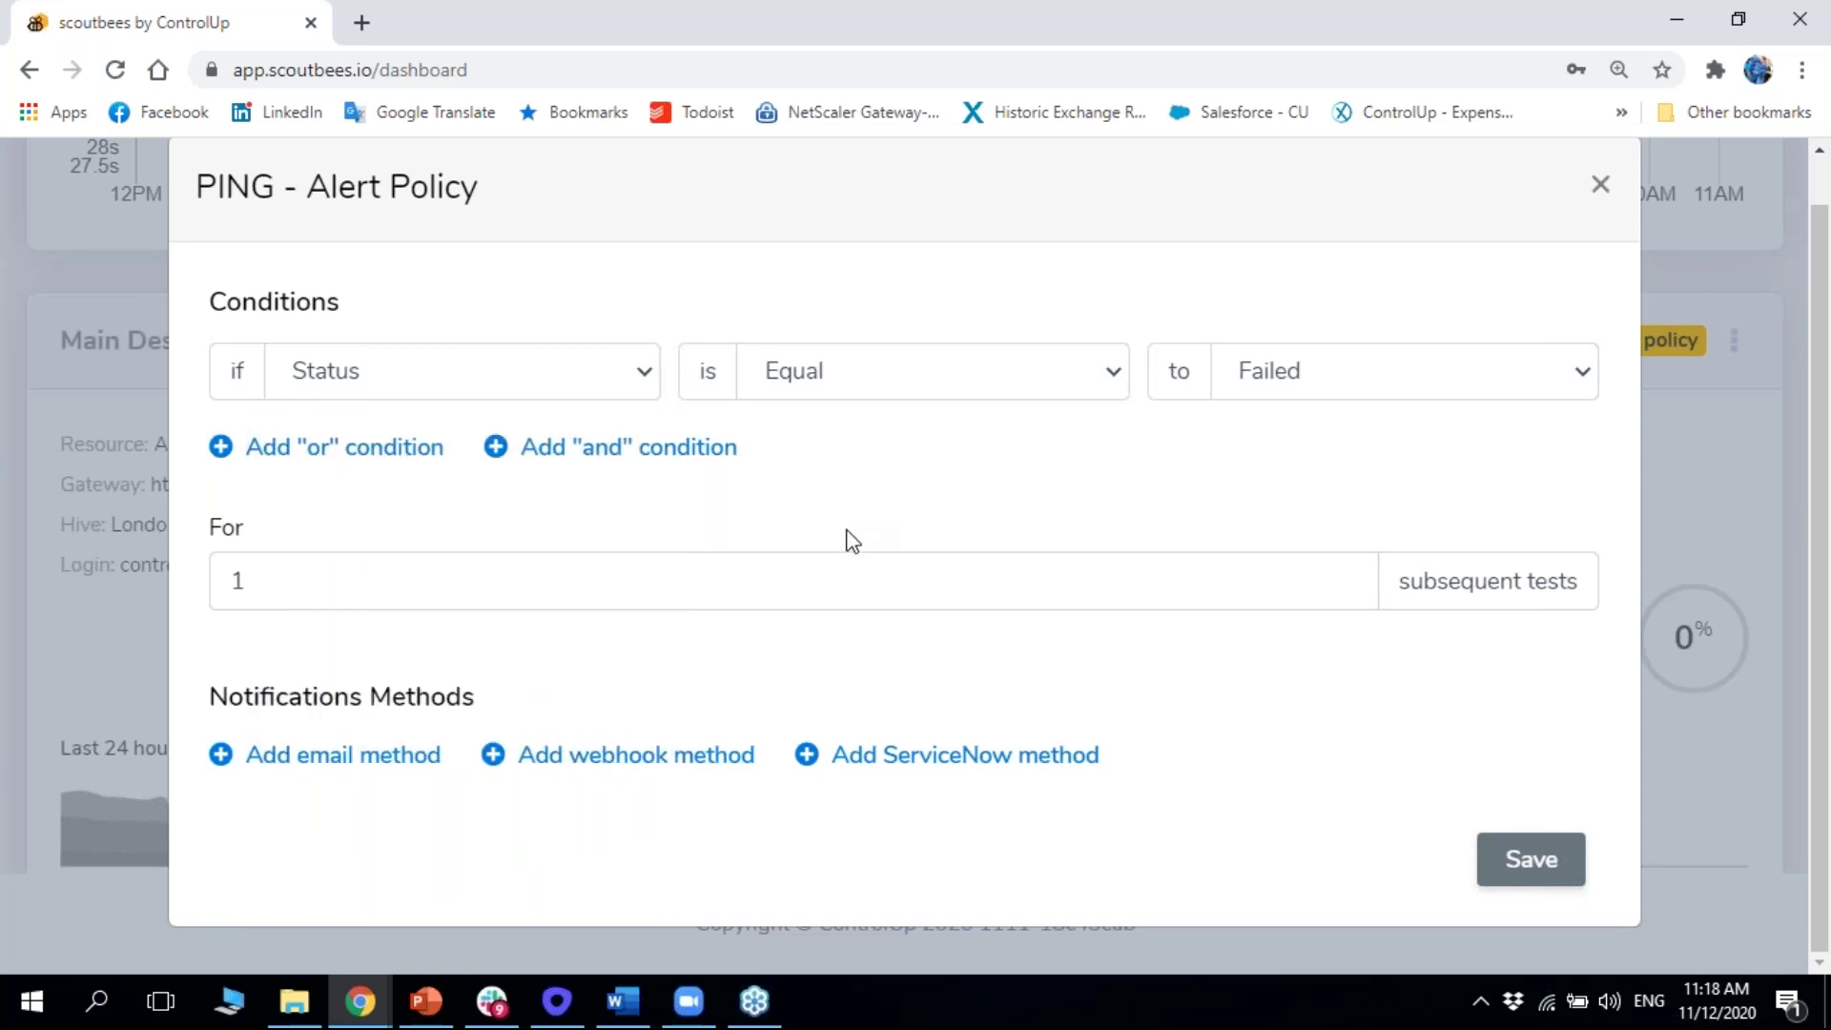
# Add an email notification method to the PING alert policy and close the policy without saving
pyautogui.click(350, 766)
pyautogui.scroll(-2, 347, 830)
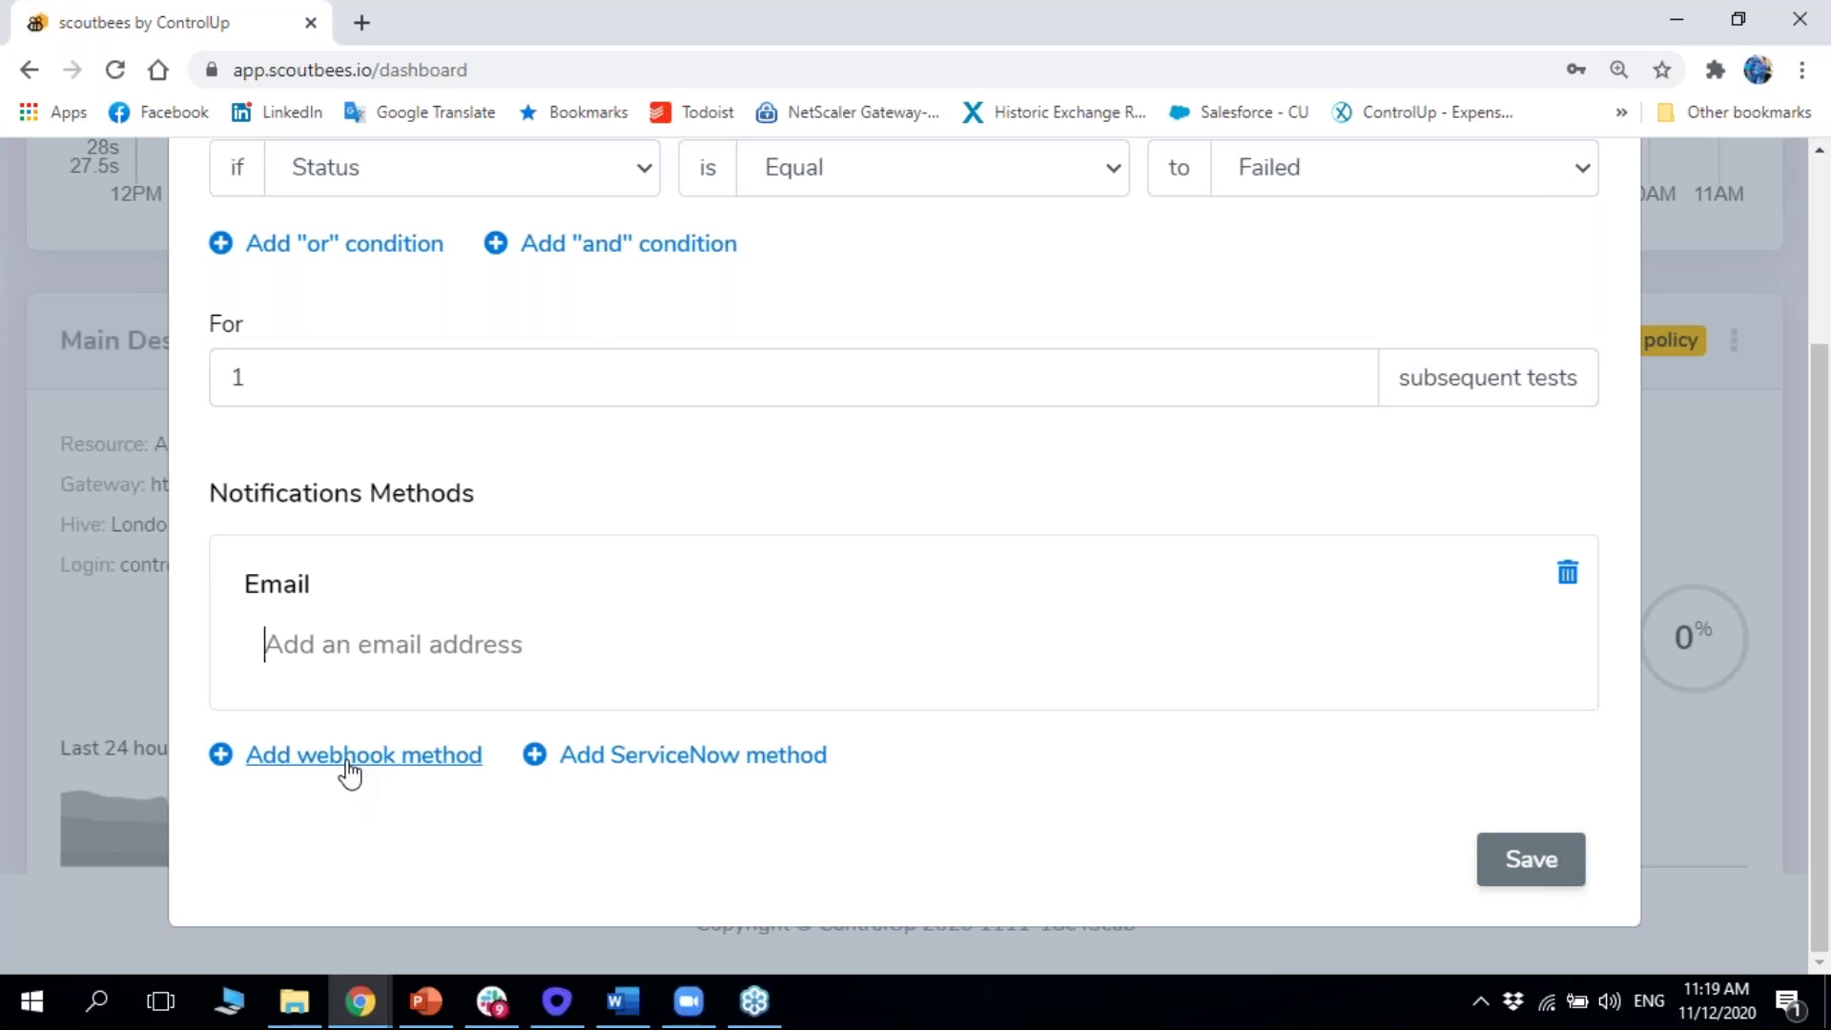
pyautogui.scroll(3, 648, 554)
pyautogui.click(1614, 238)
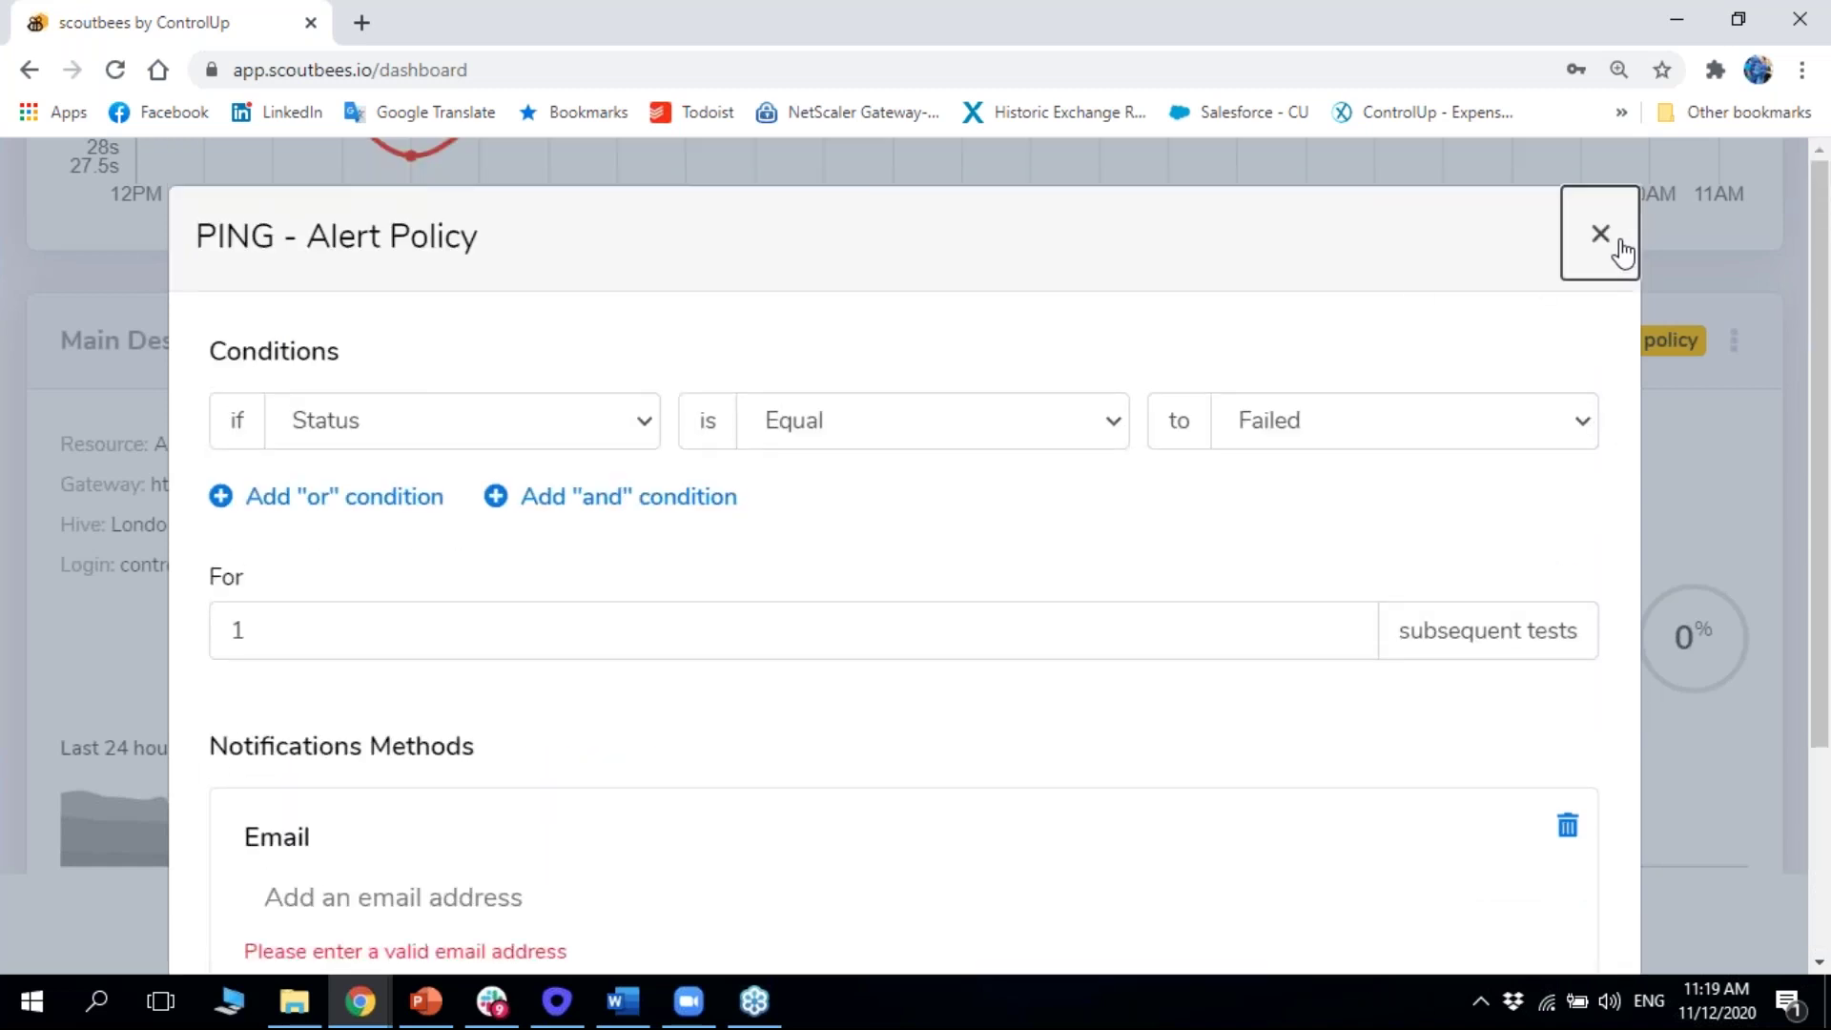
pyautogui.click(1583, 227)
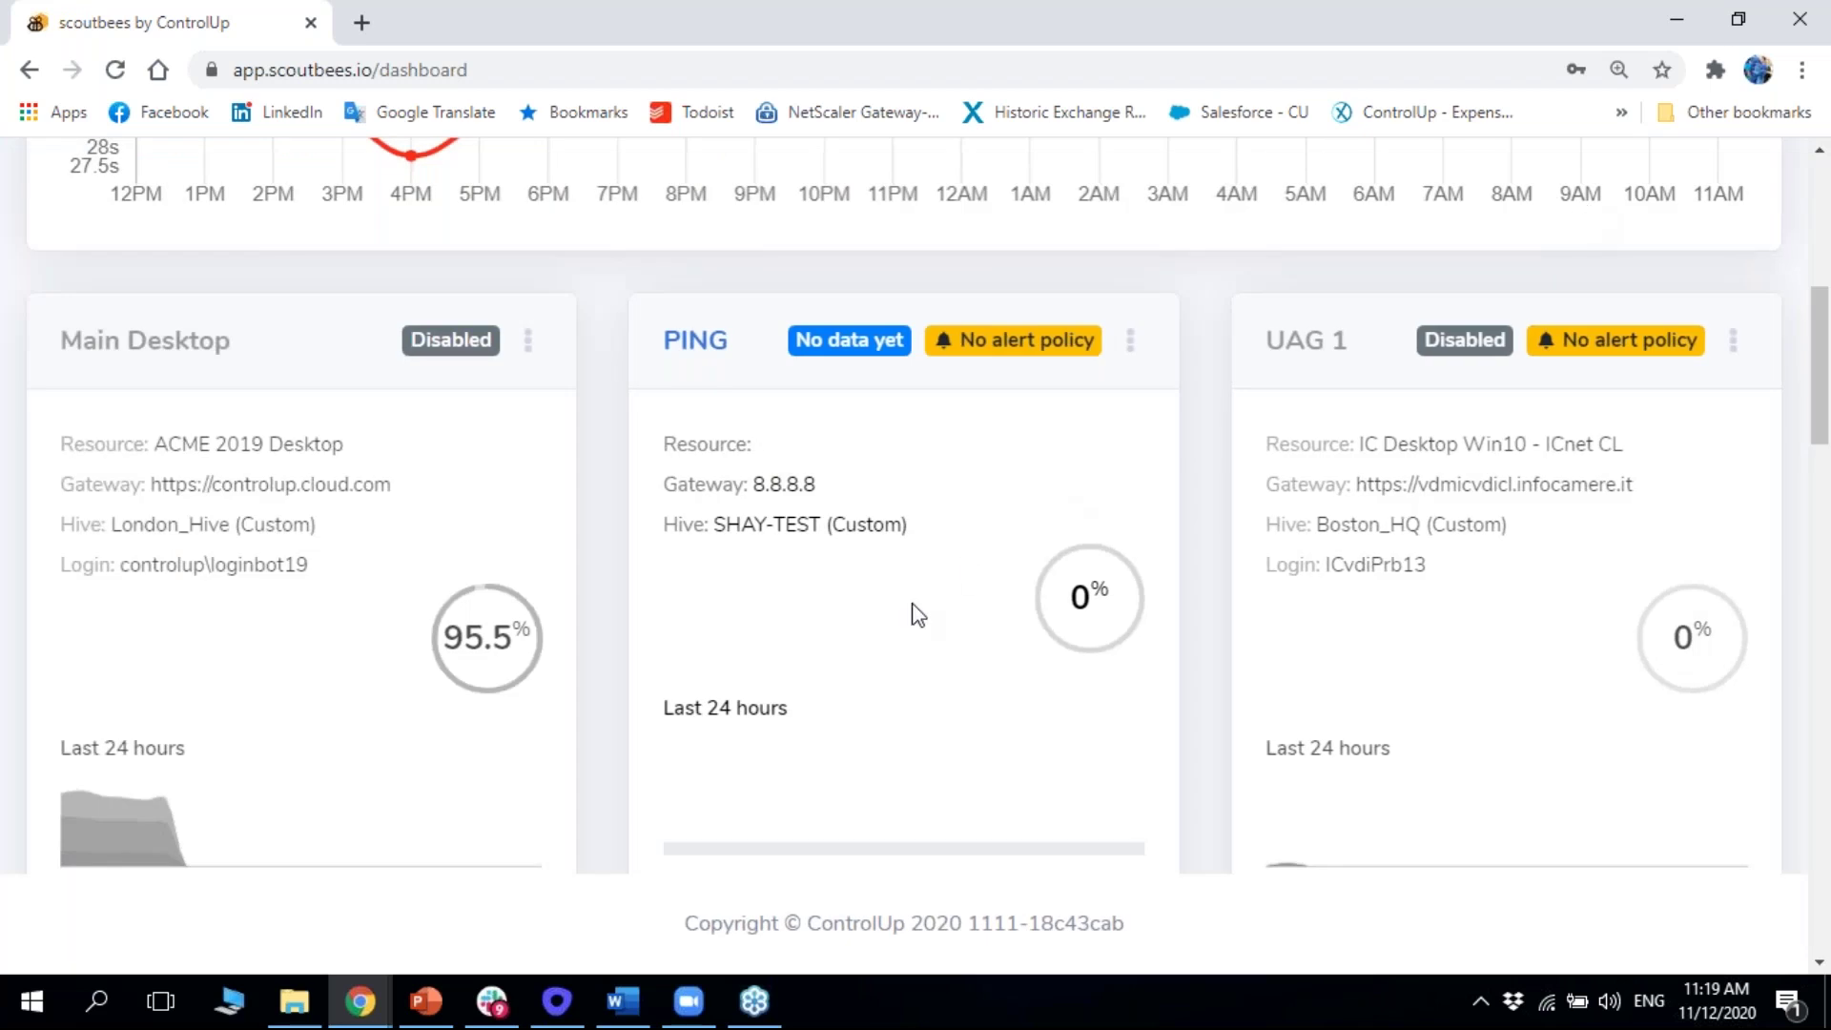
# Open the form for adding a new scout
pyautogui.scroll(7, 866, 605)
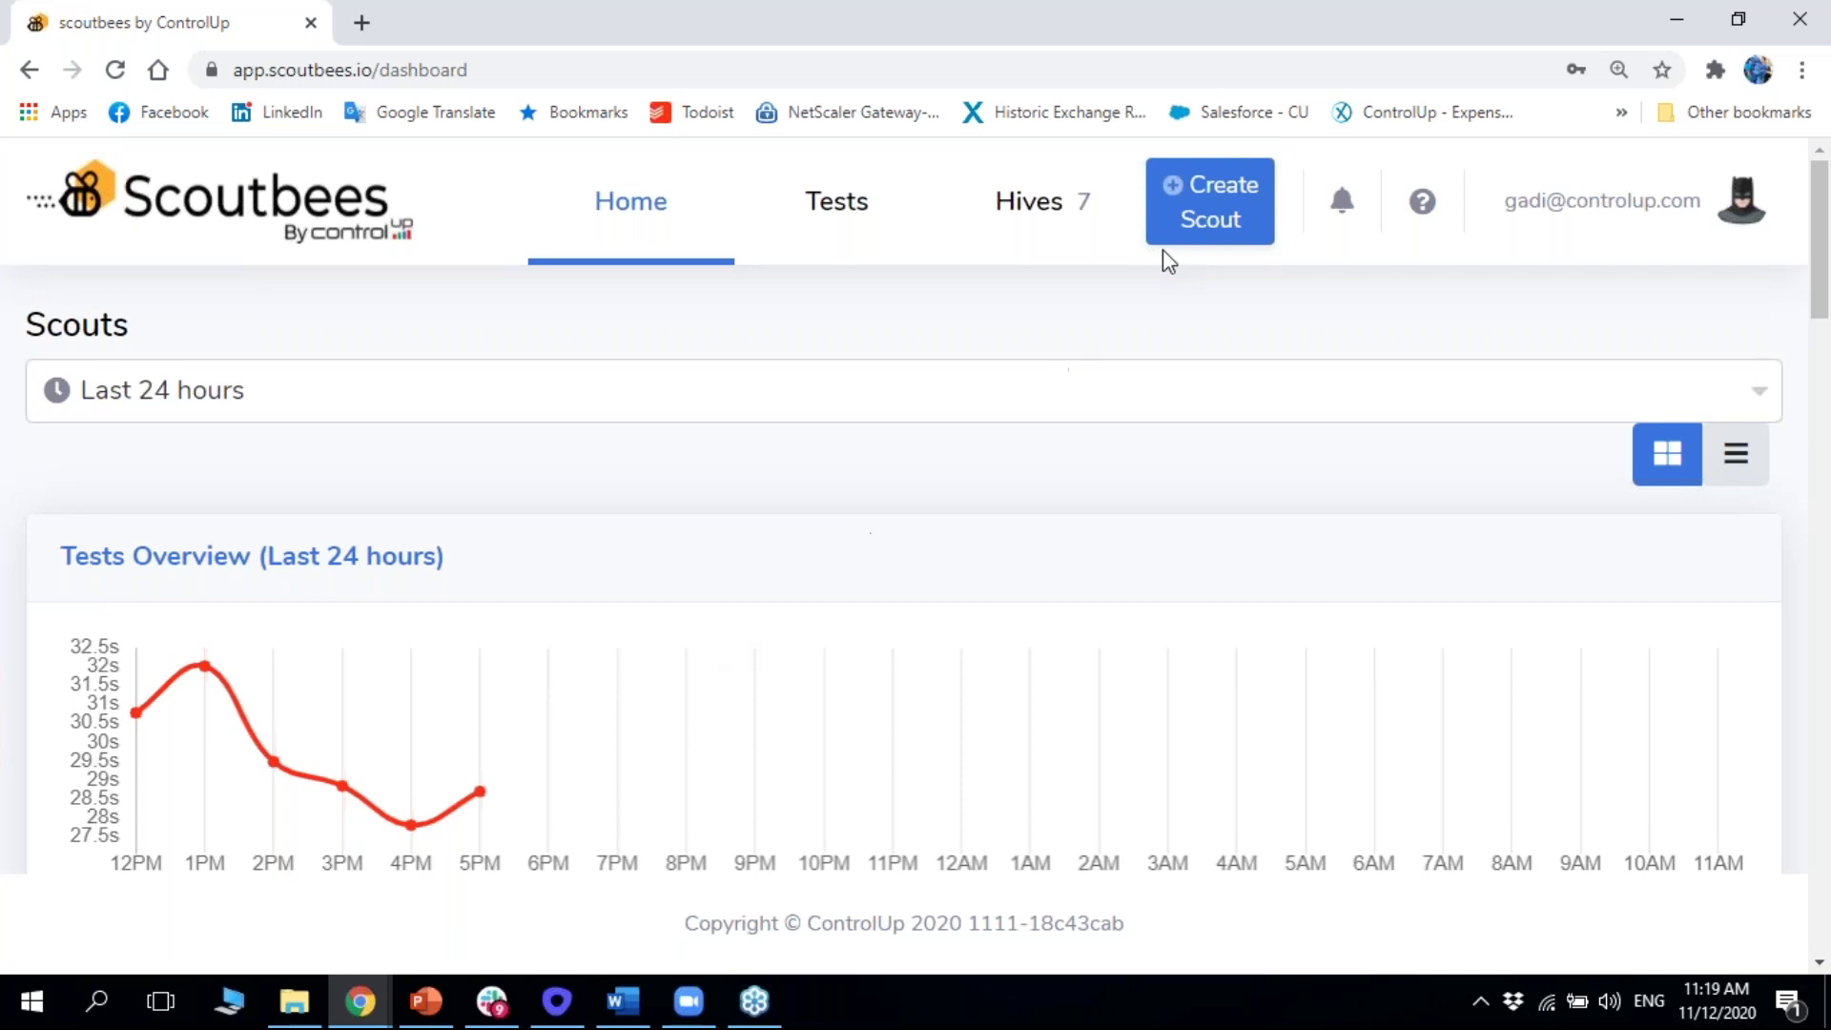
pyautogui.click(1211, 216)
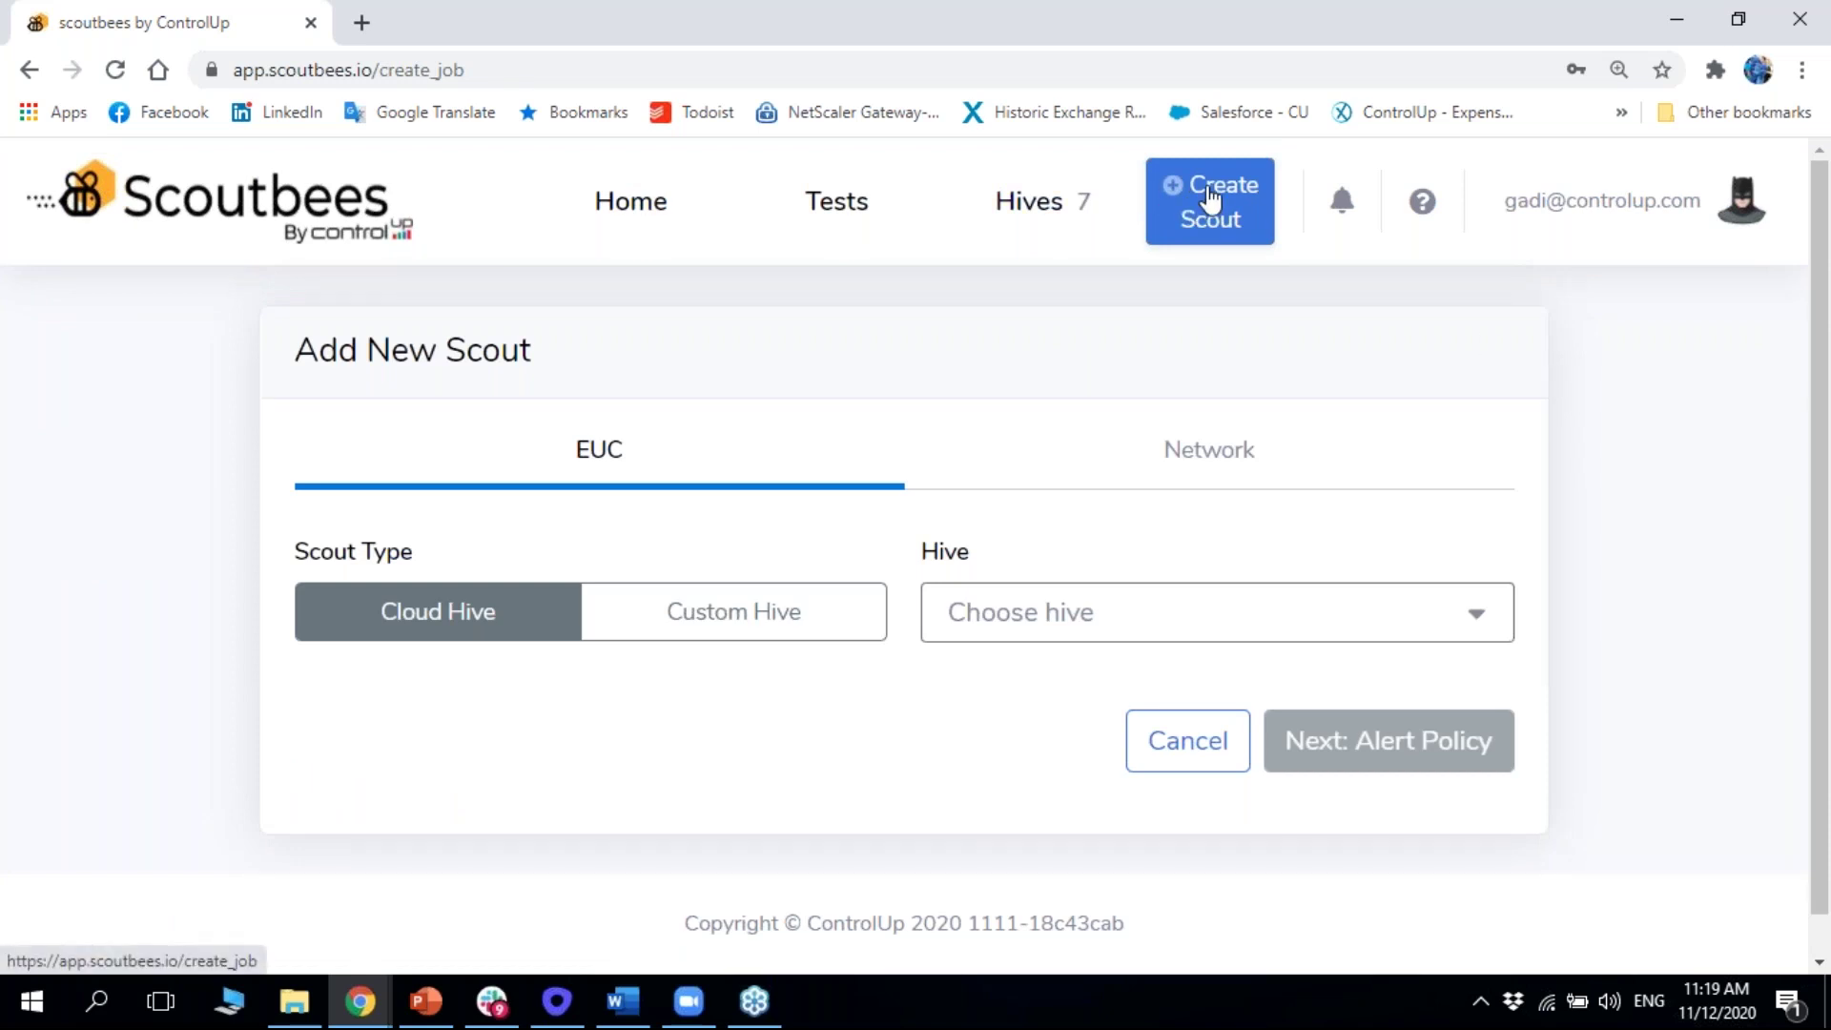
pyautogui.scroll(-1, 1192, 250)
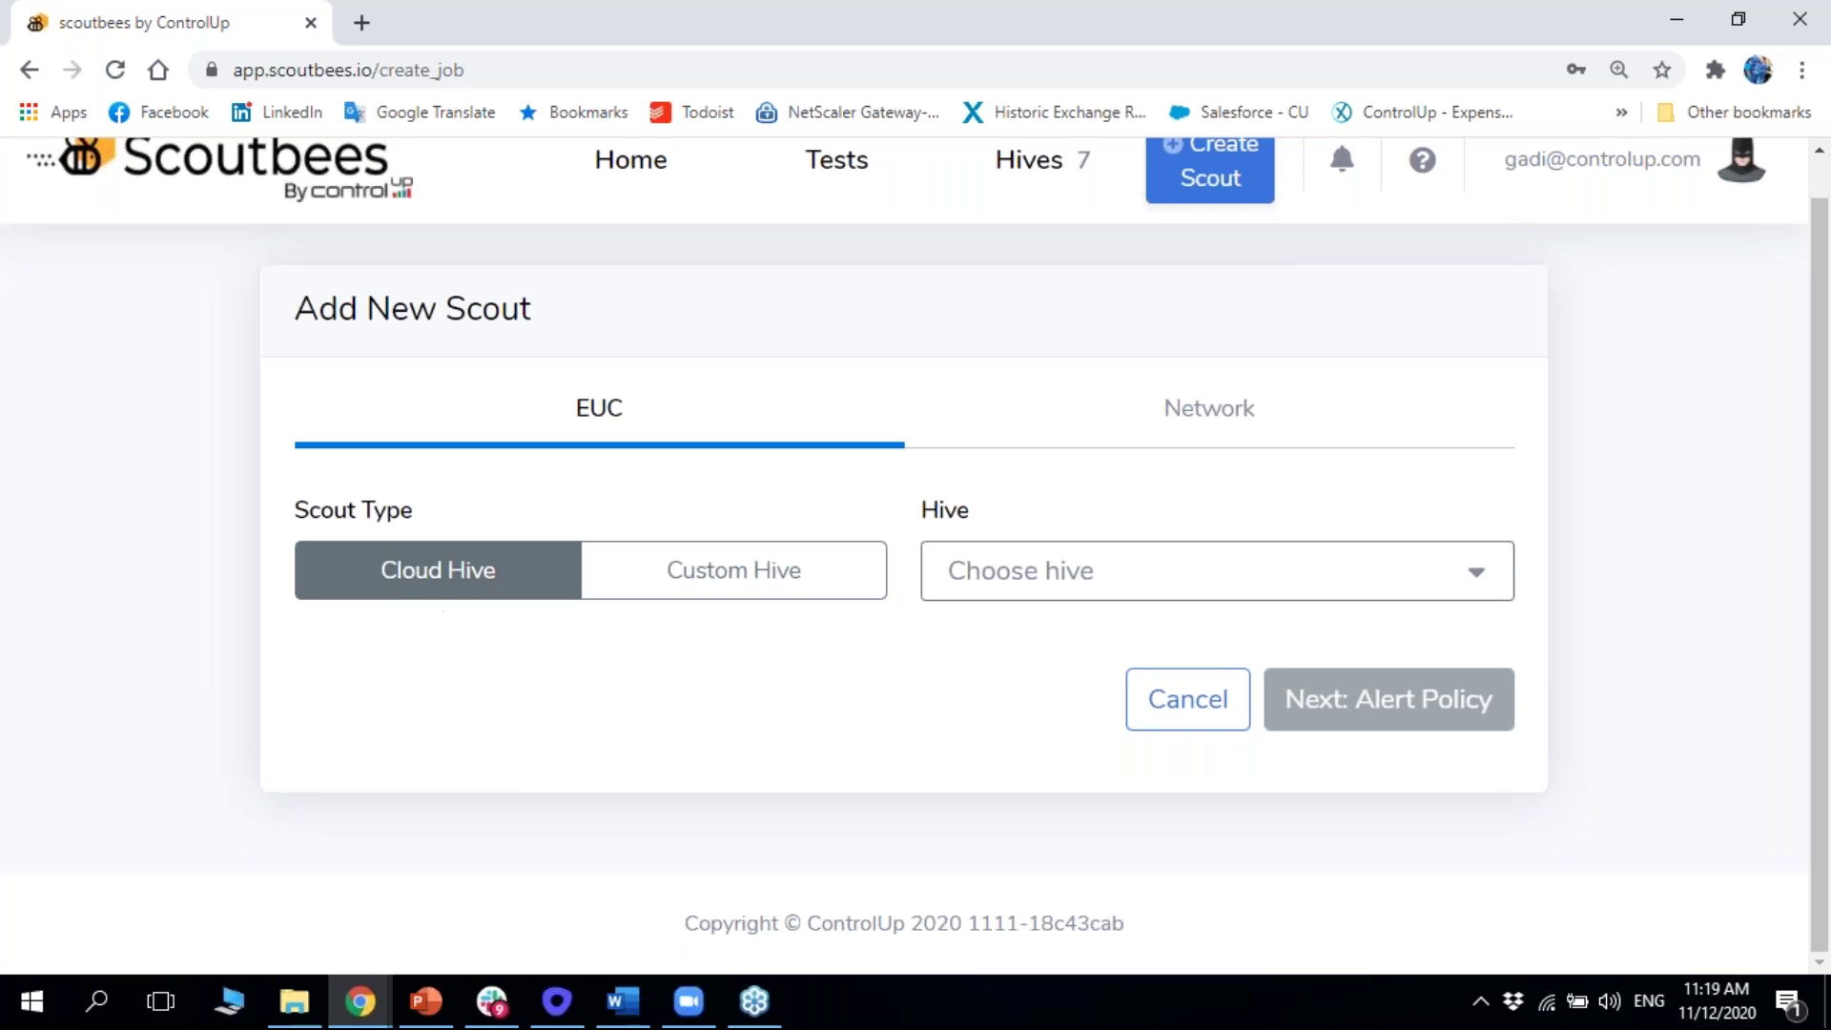
# Load help.scoutbees.io in a new browser tab and return to the Add New Scout form
pyautogui.click(362, 23)
pyautogui.write('he')
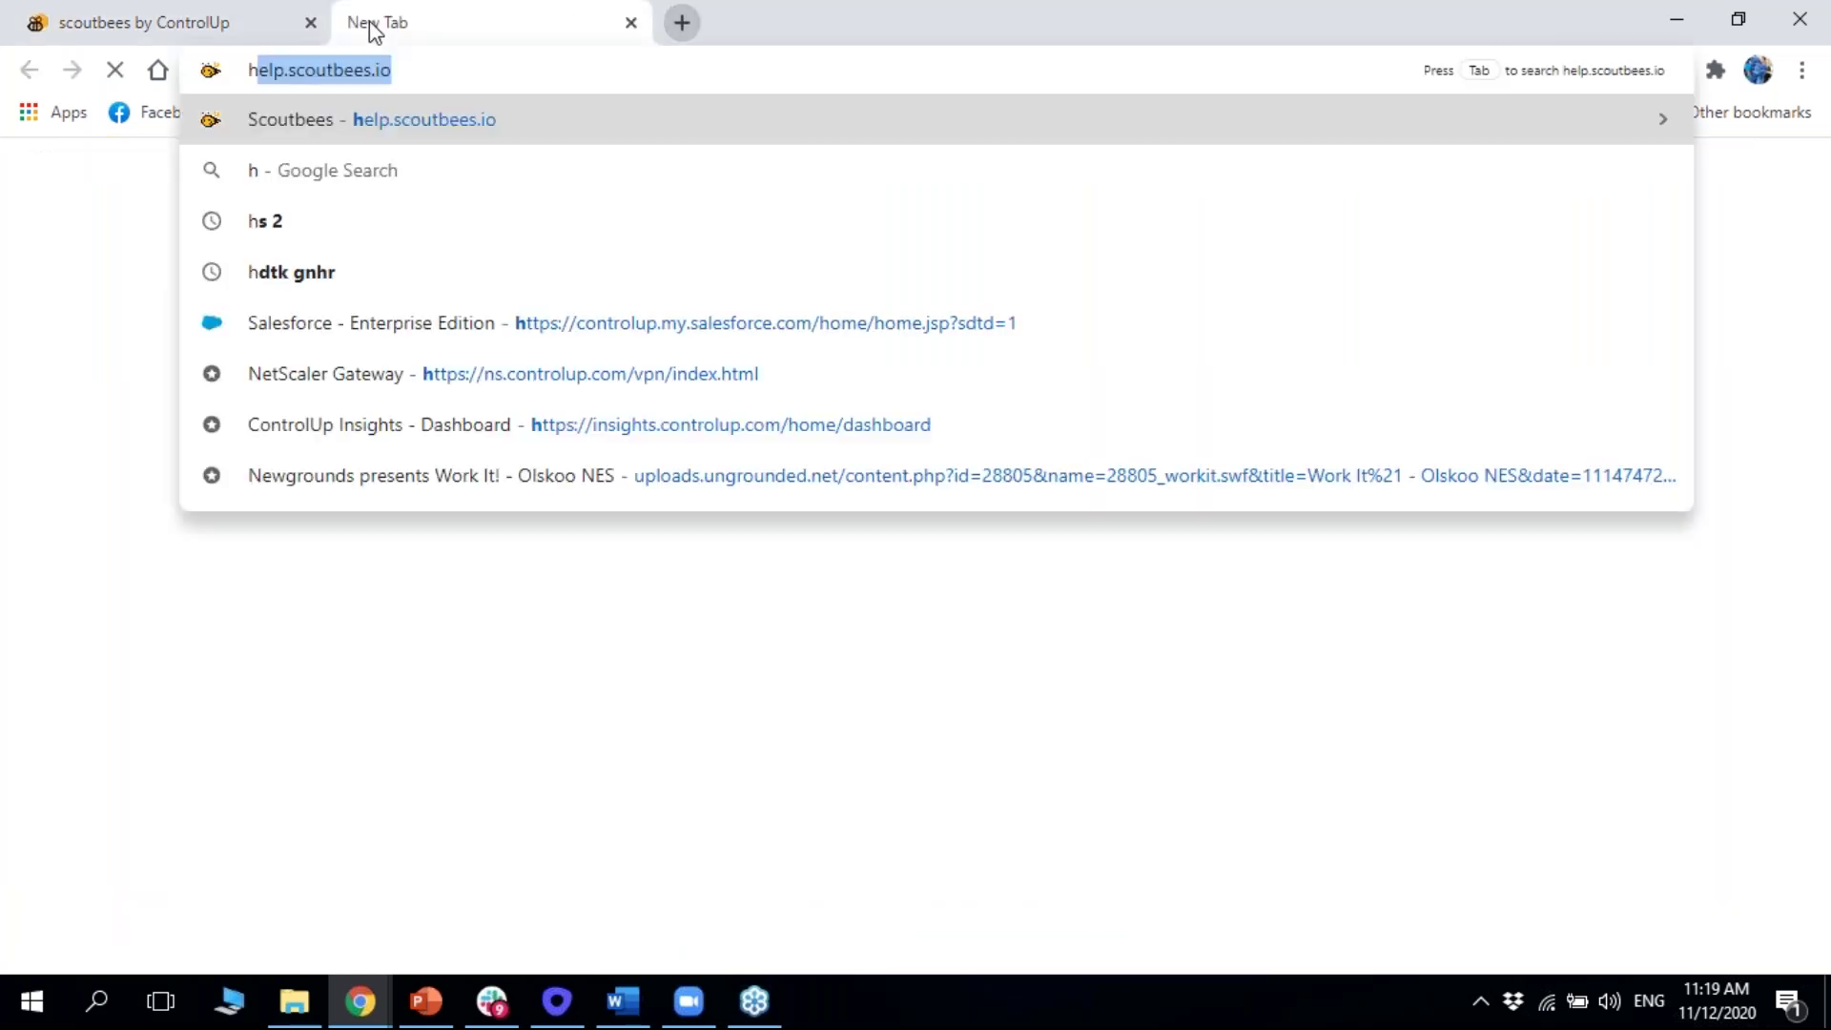
pyautogui.click(363, 130)
pyautogui.click(191, 21)
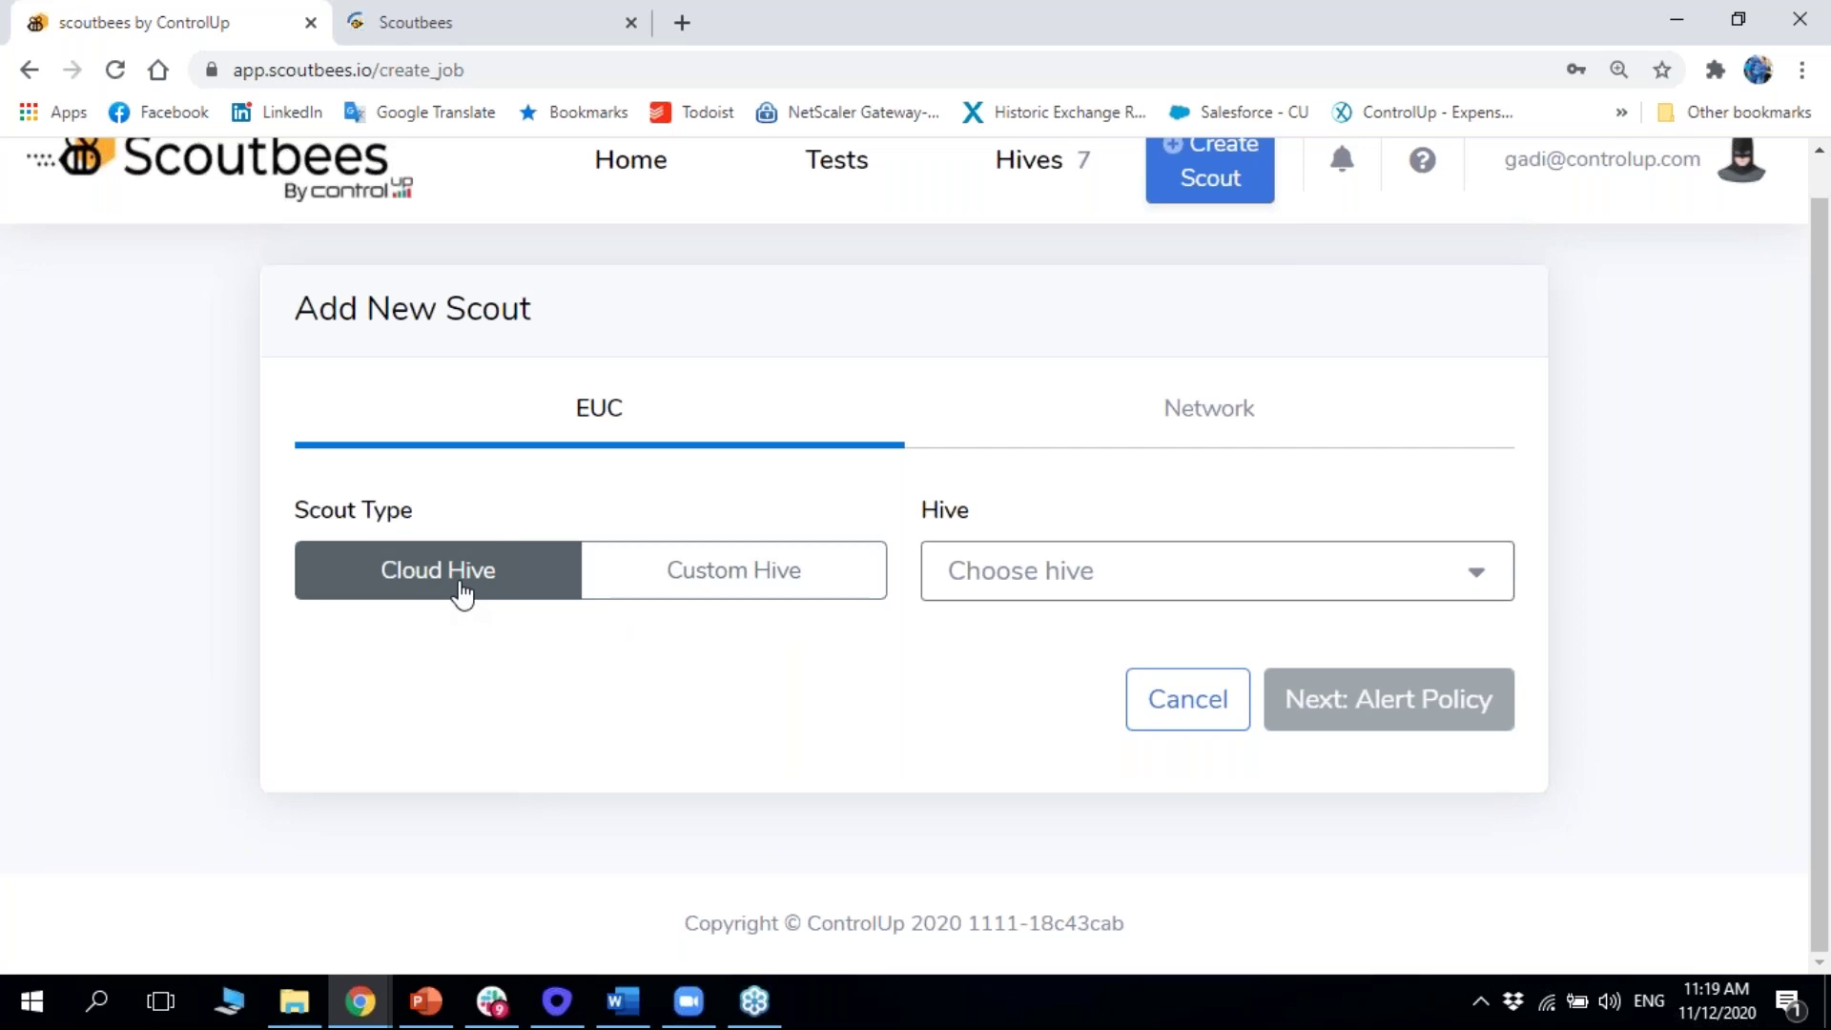
# Choose the EU (Frankfurt) cloud hive and the Citrix Virtual Apps and Desktops - NetScaler Gateway type for the new scout
pyautogui.click(1197, 586)
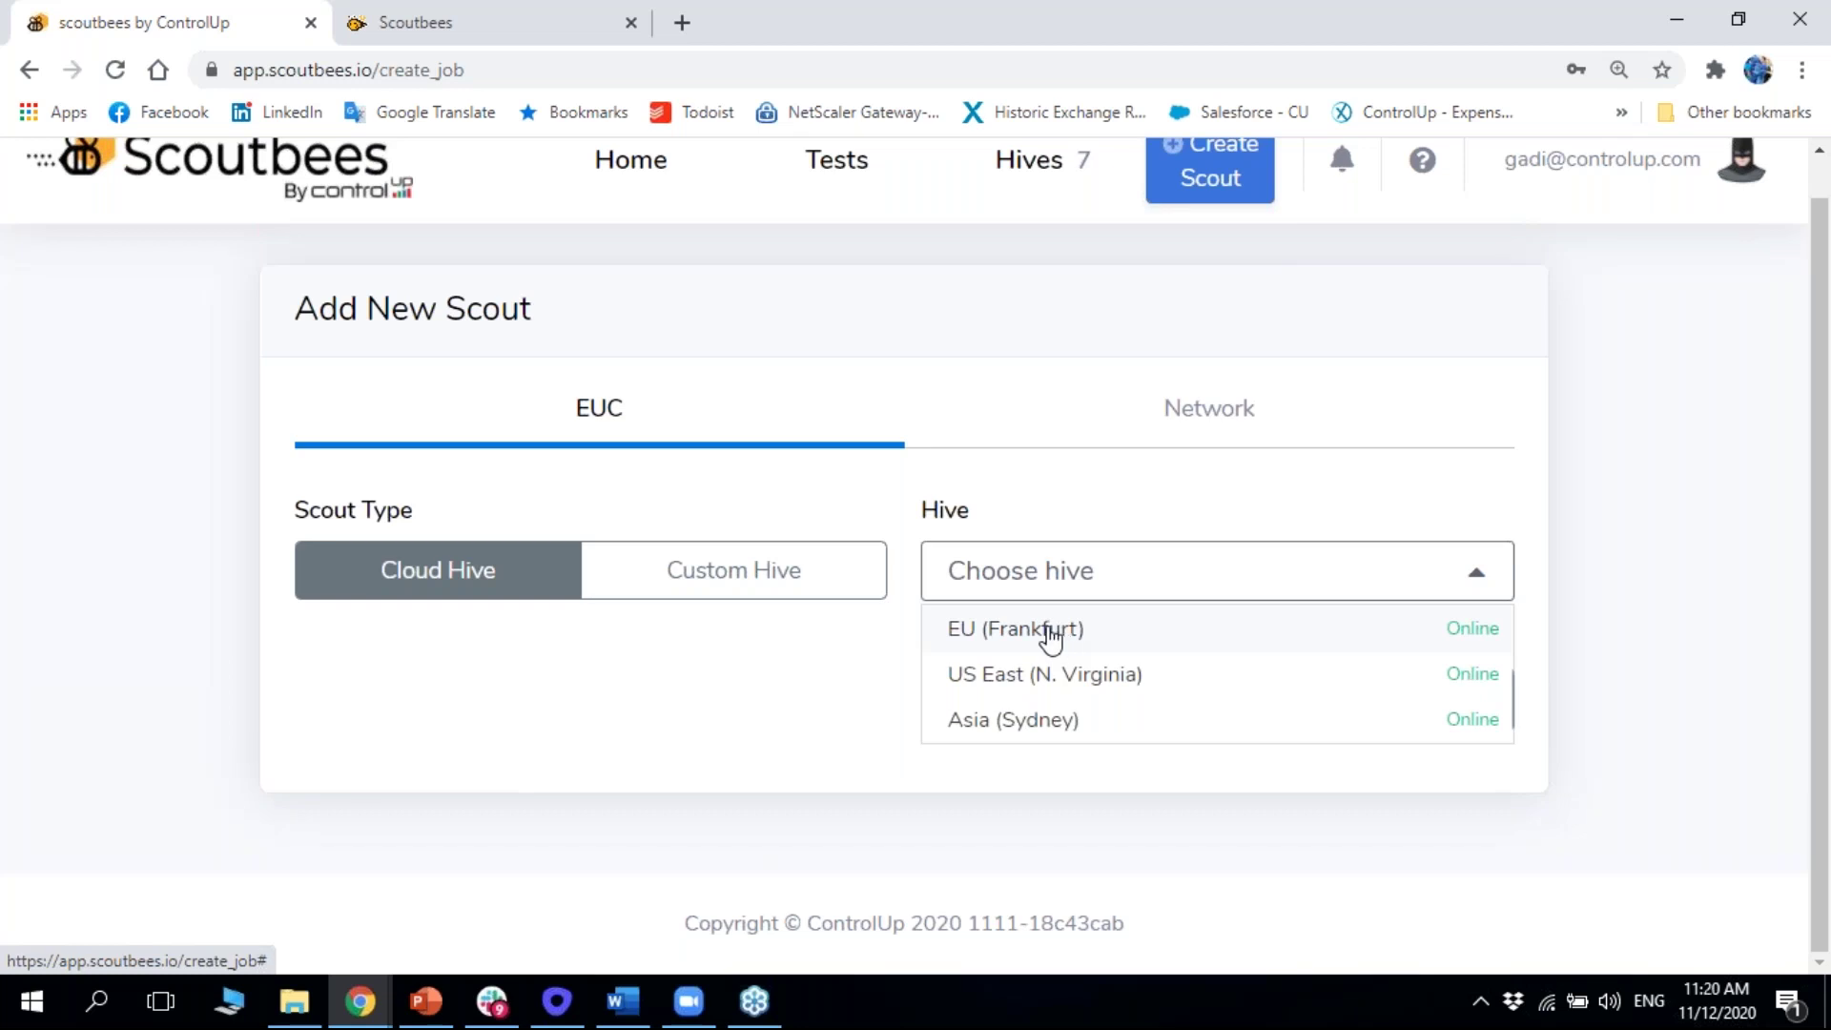
pyautogui.click(1048, 633)
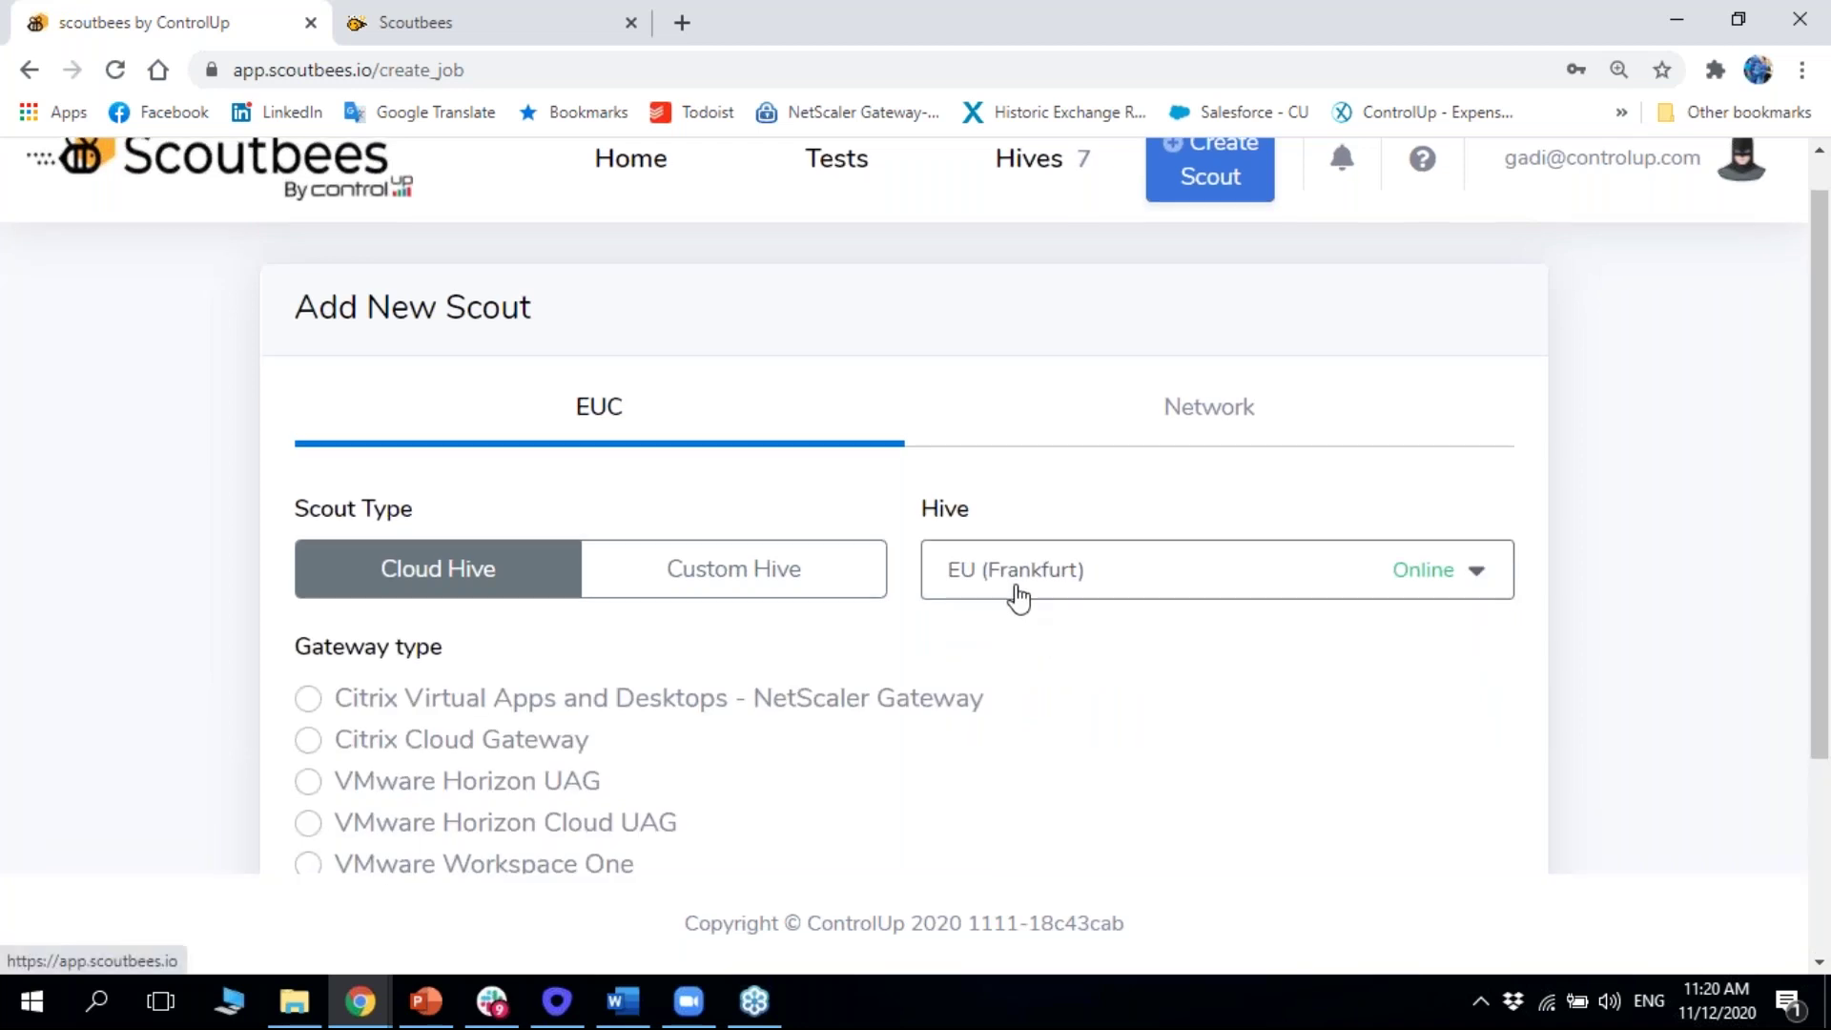
pyautogui.scroll(-1, 1025, 515)
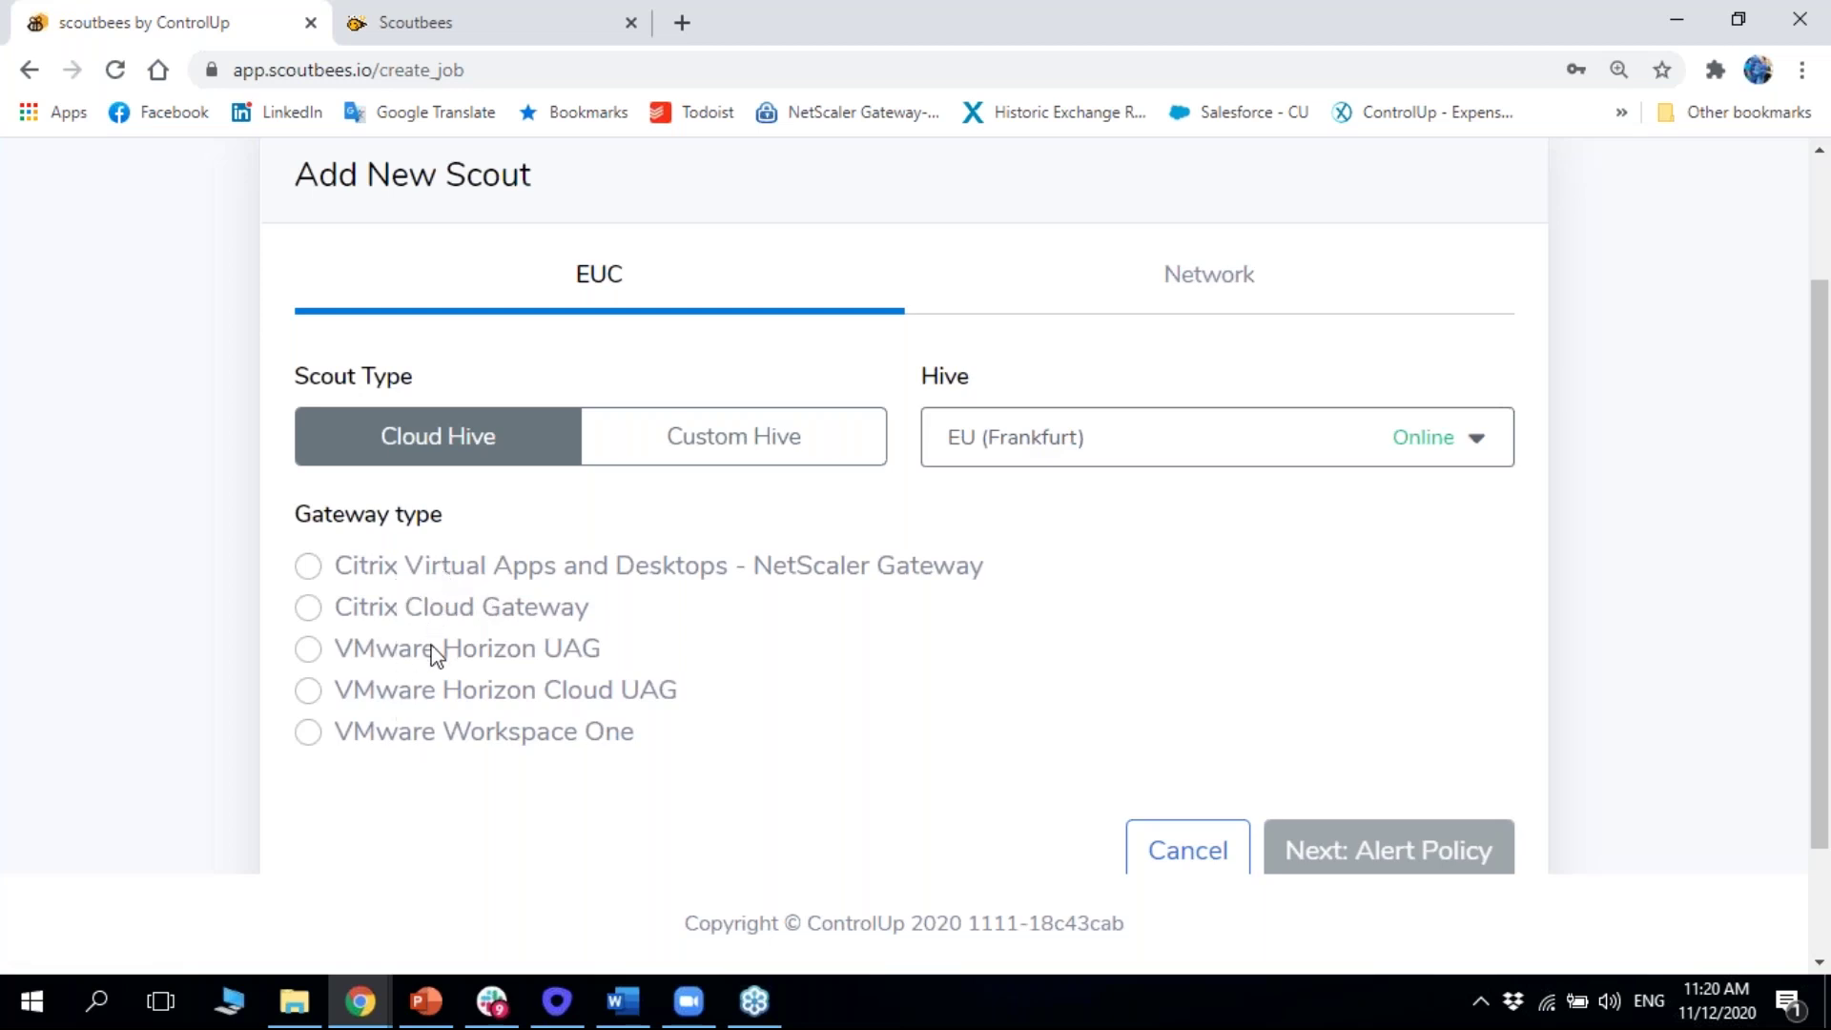
pyautogui.click(463, 570)
pyautogui.scroll(-5, 462, 582)
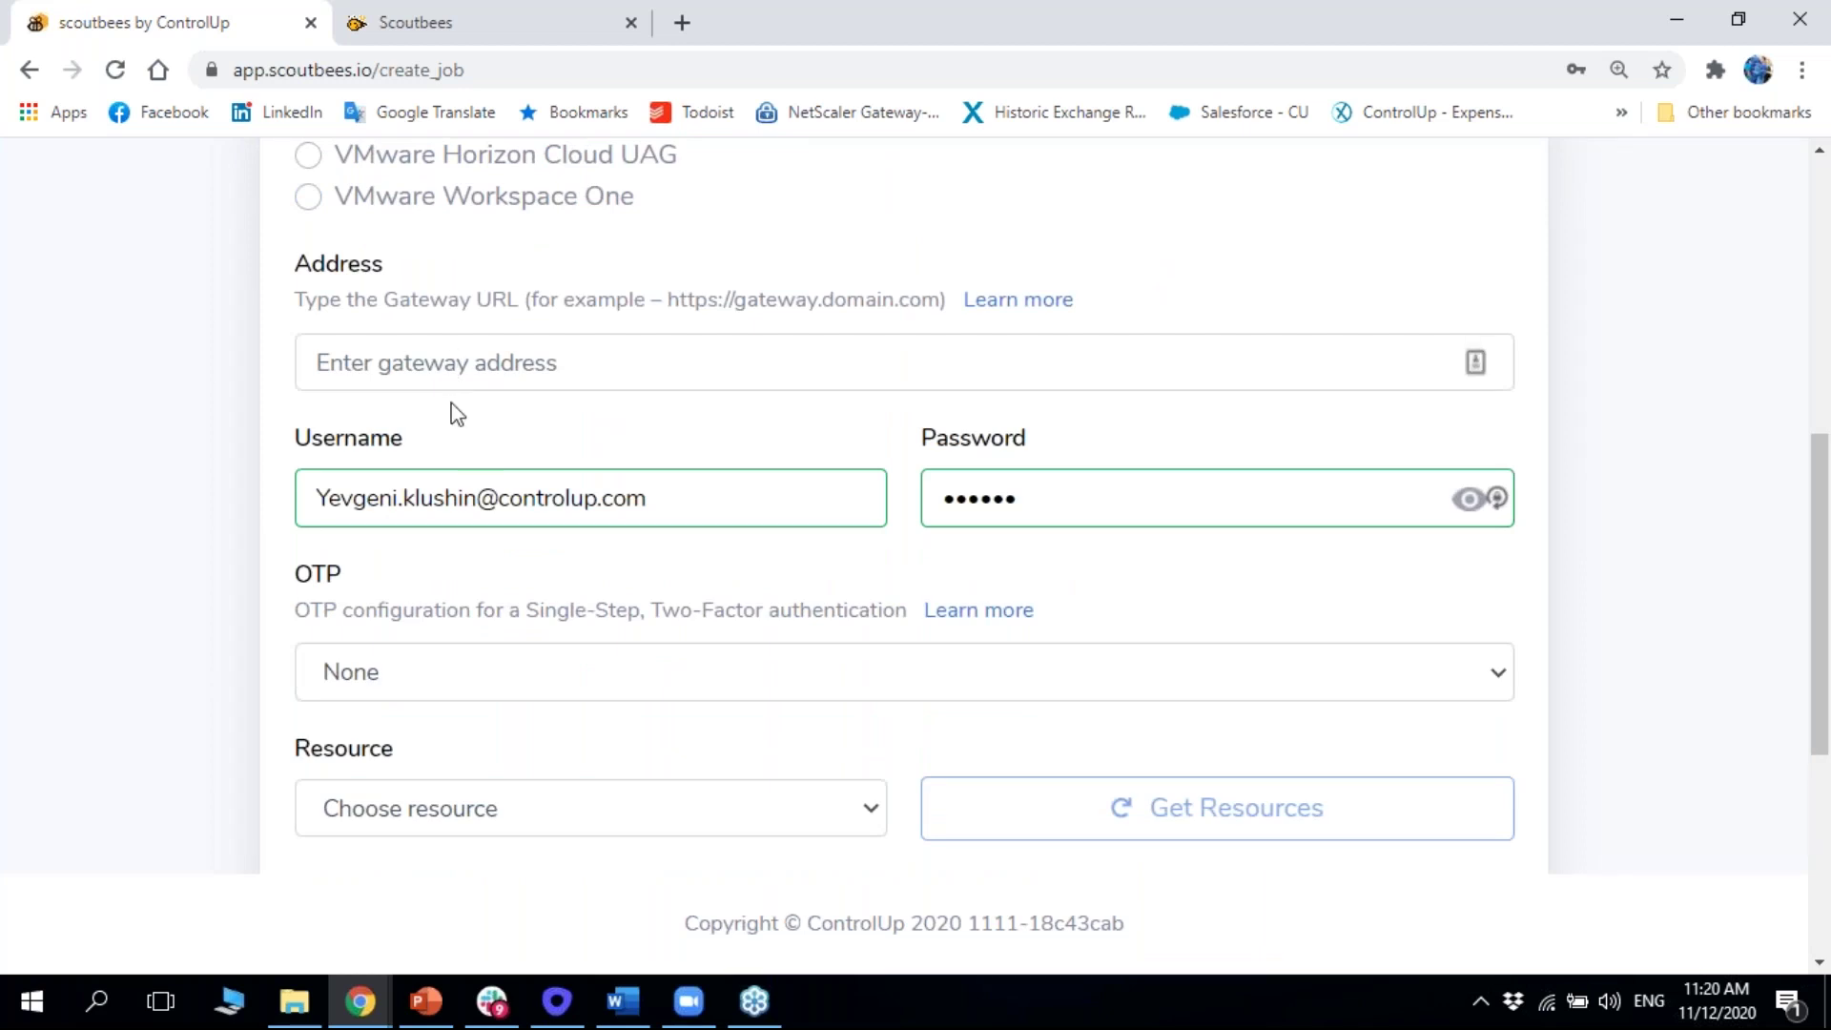
pyautogui.scroll(3, 449, 391)
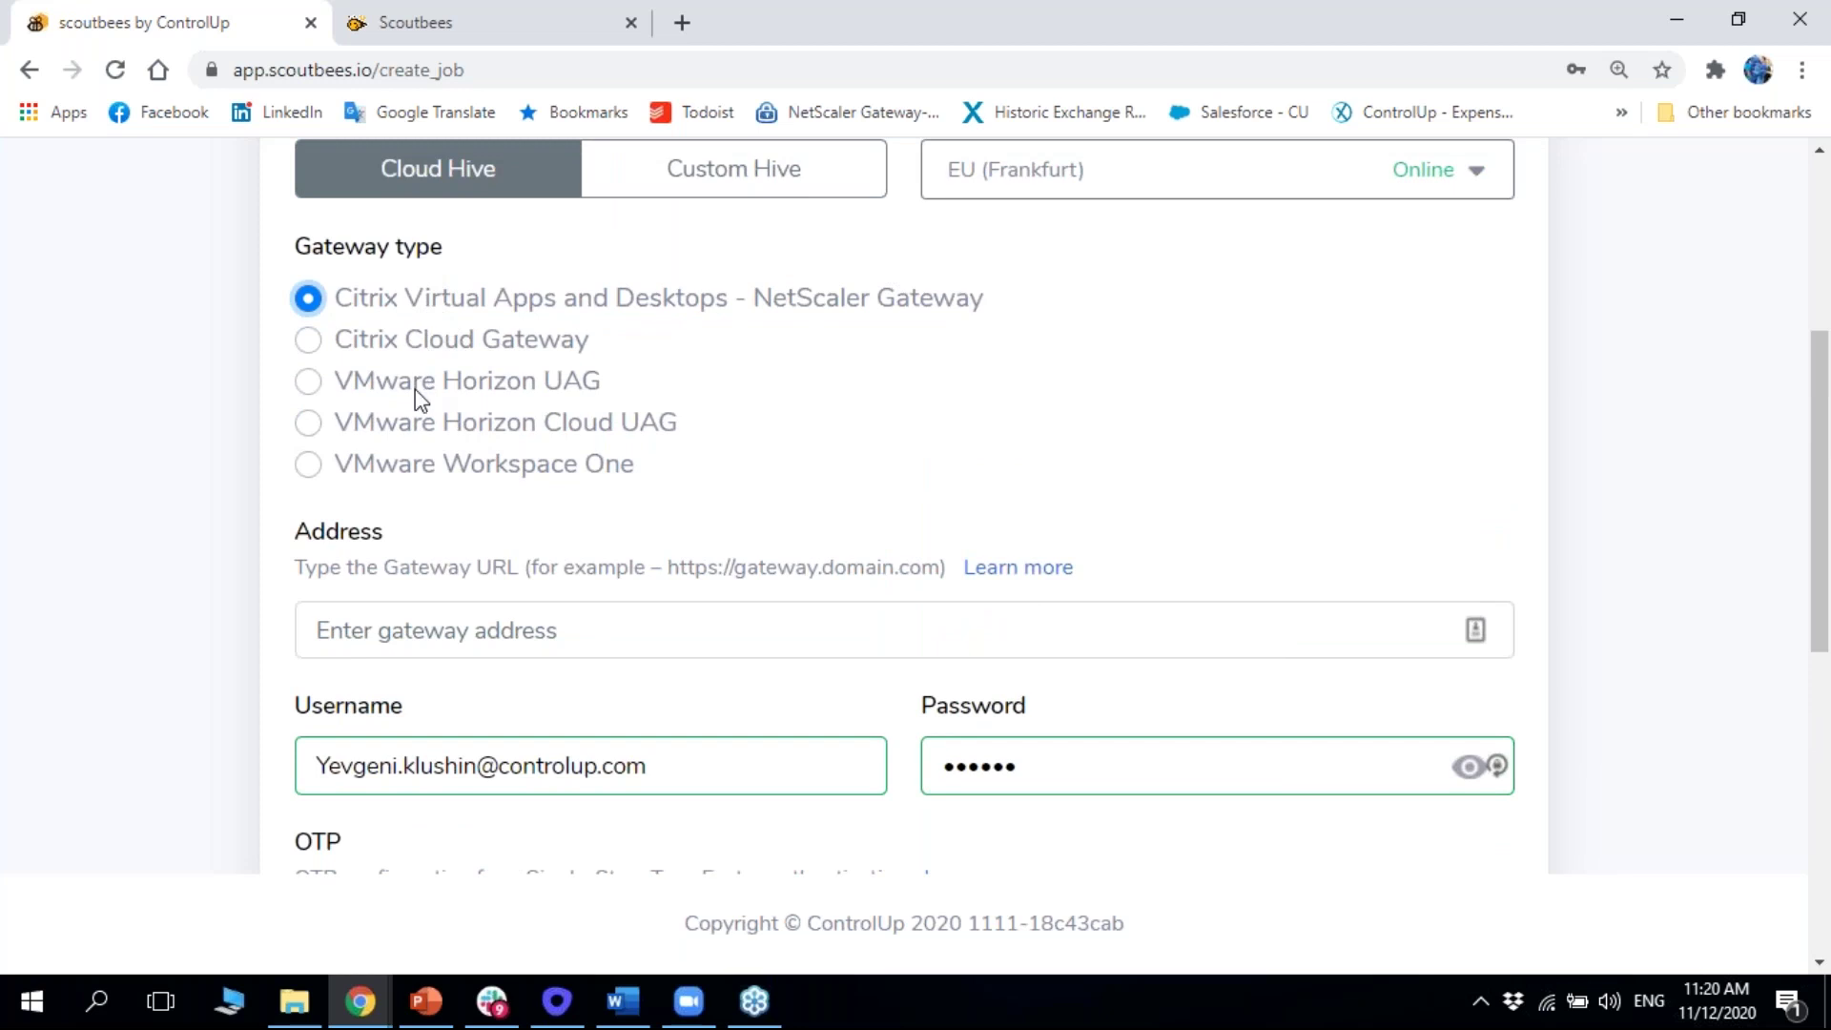
# Set the new EUC scout to run every 5 minutes
pyautogui.scroll(-3, 412, 572)
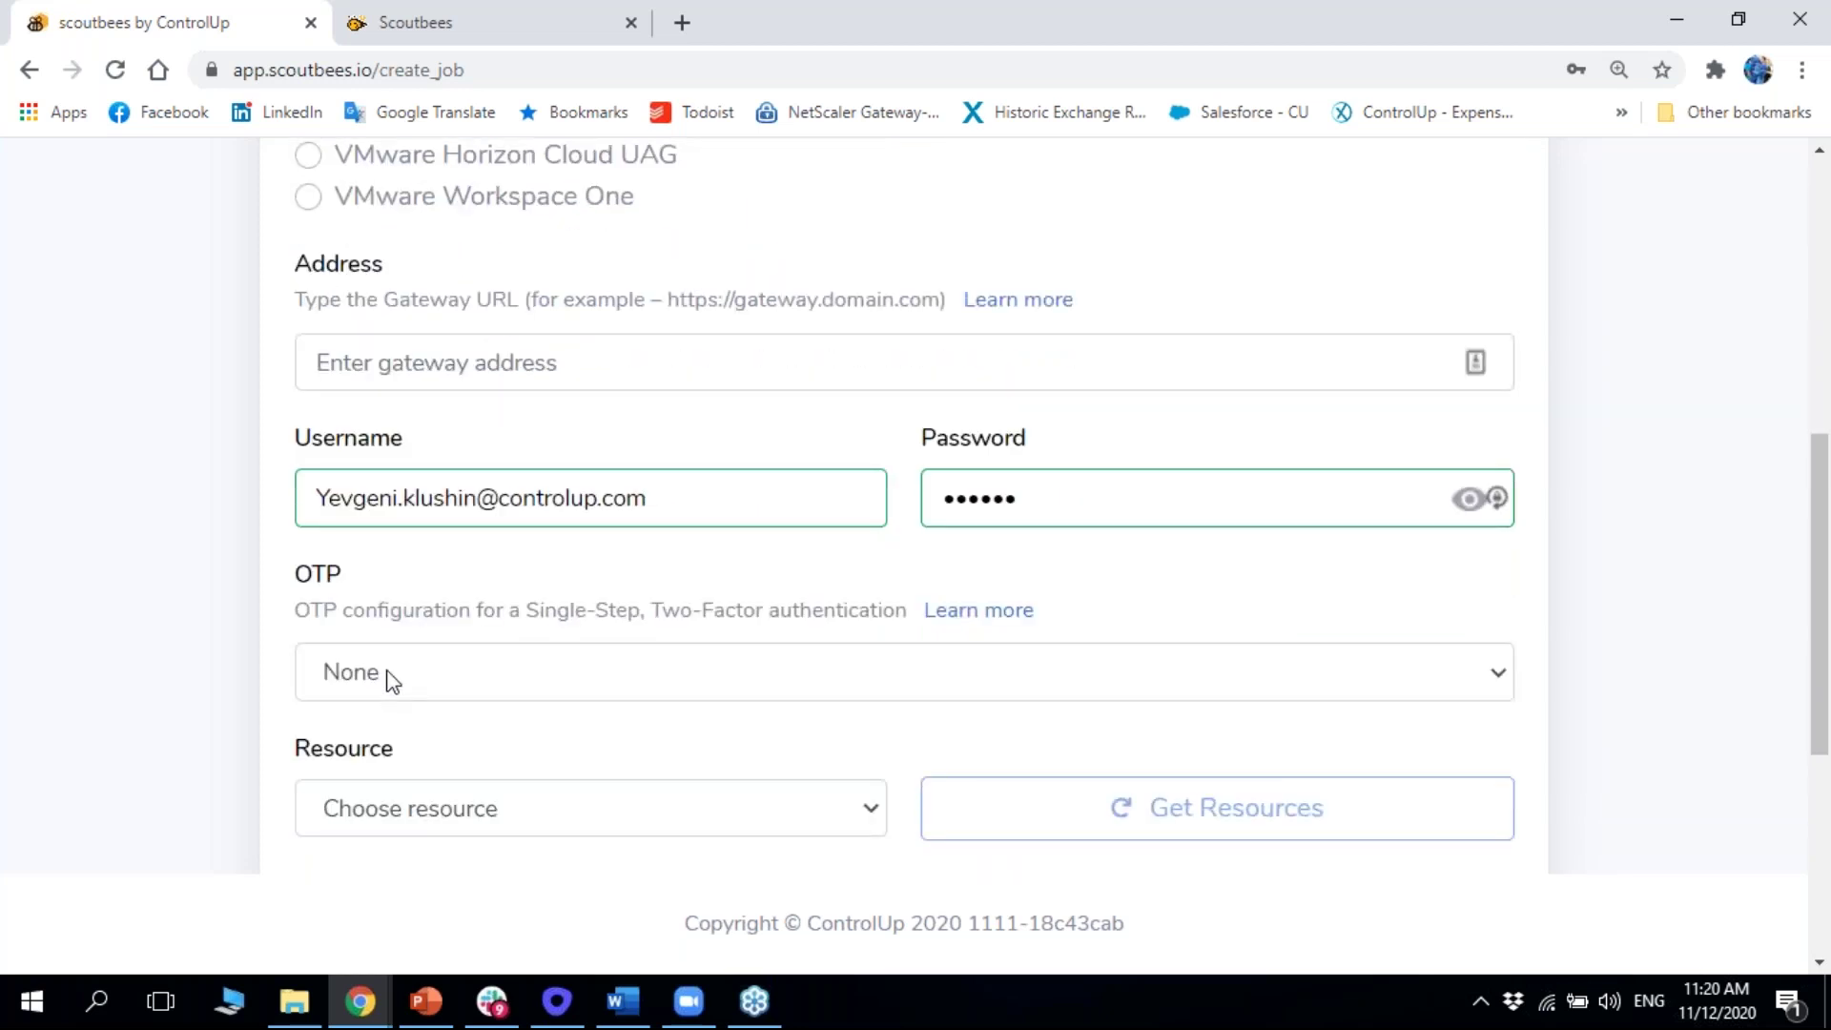
pyautogui.scroll(-1, 391, 680)
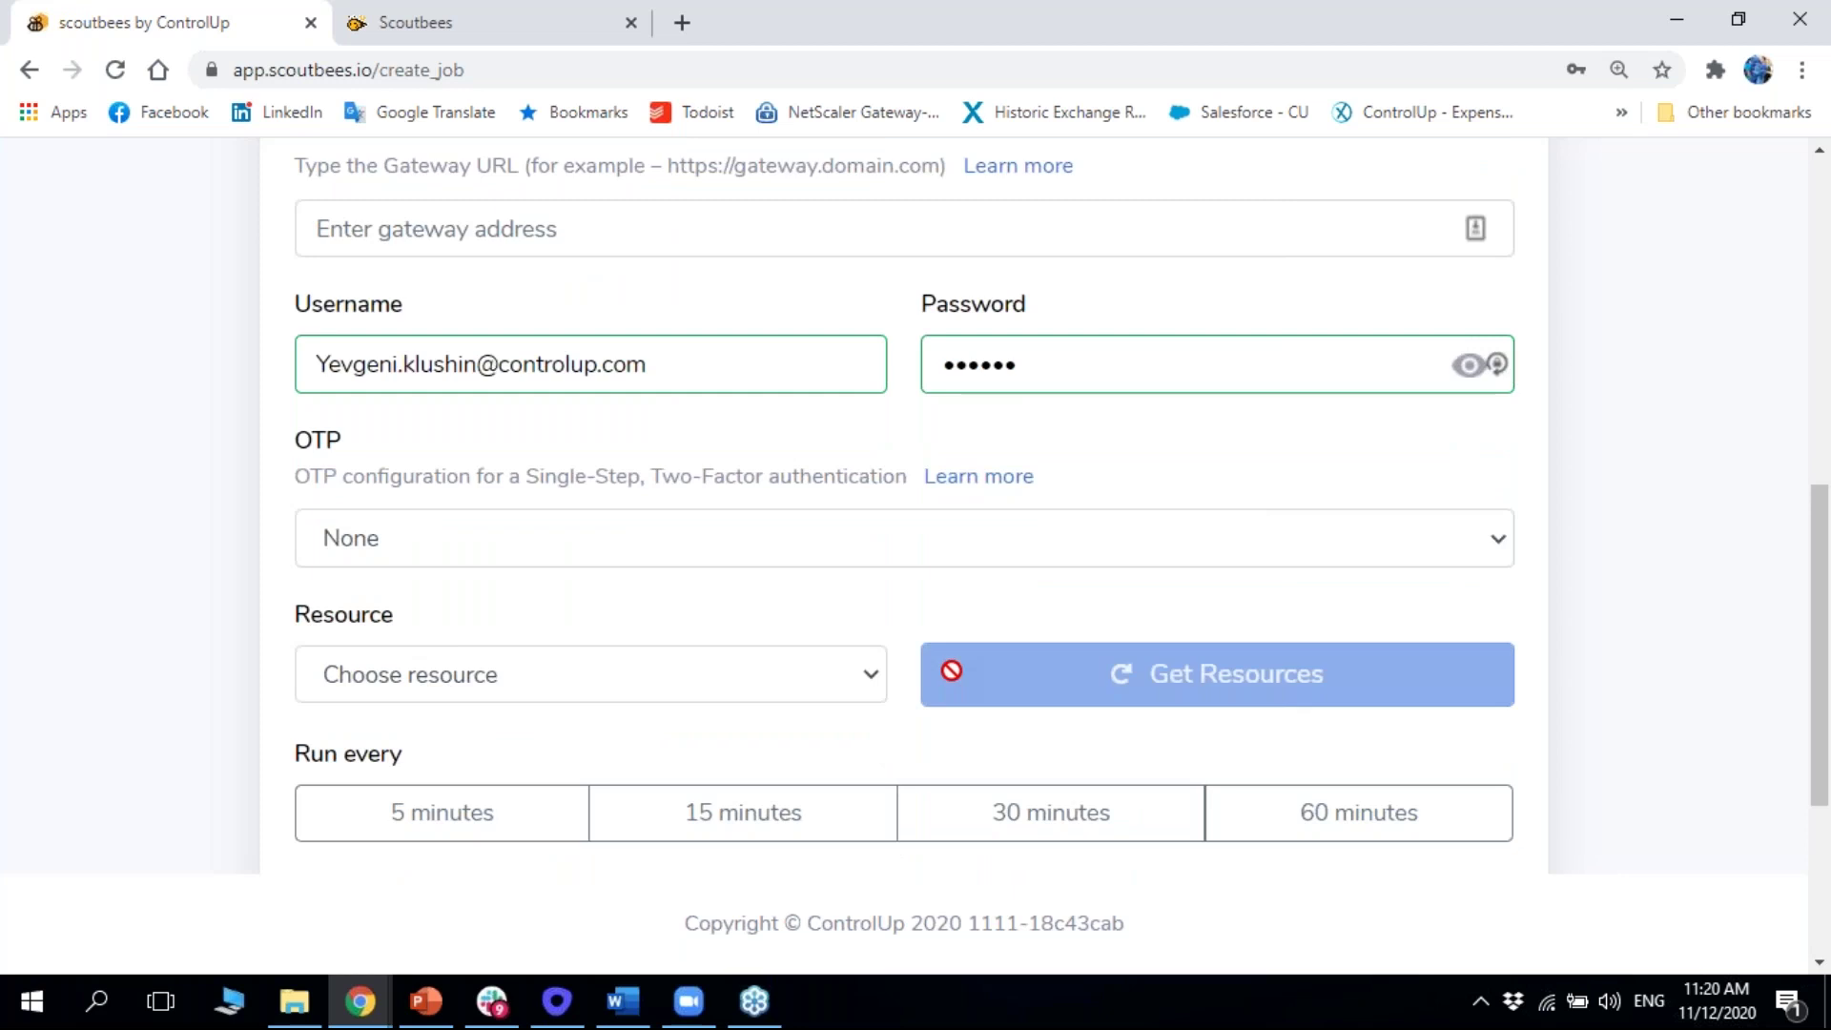
pyautogui.click(400, 809)
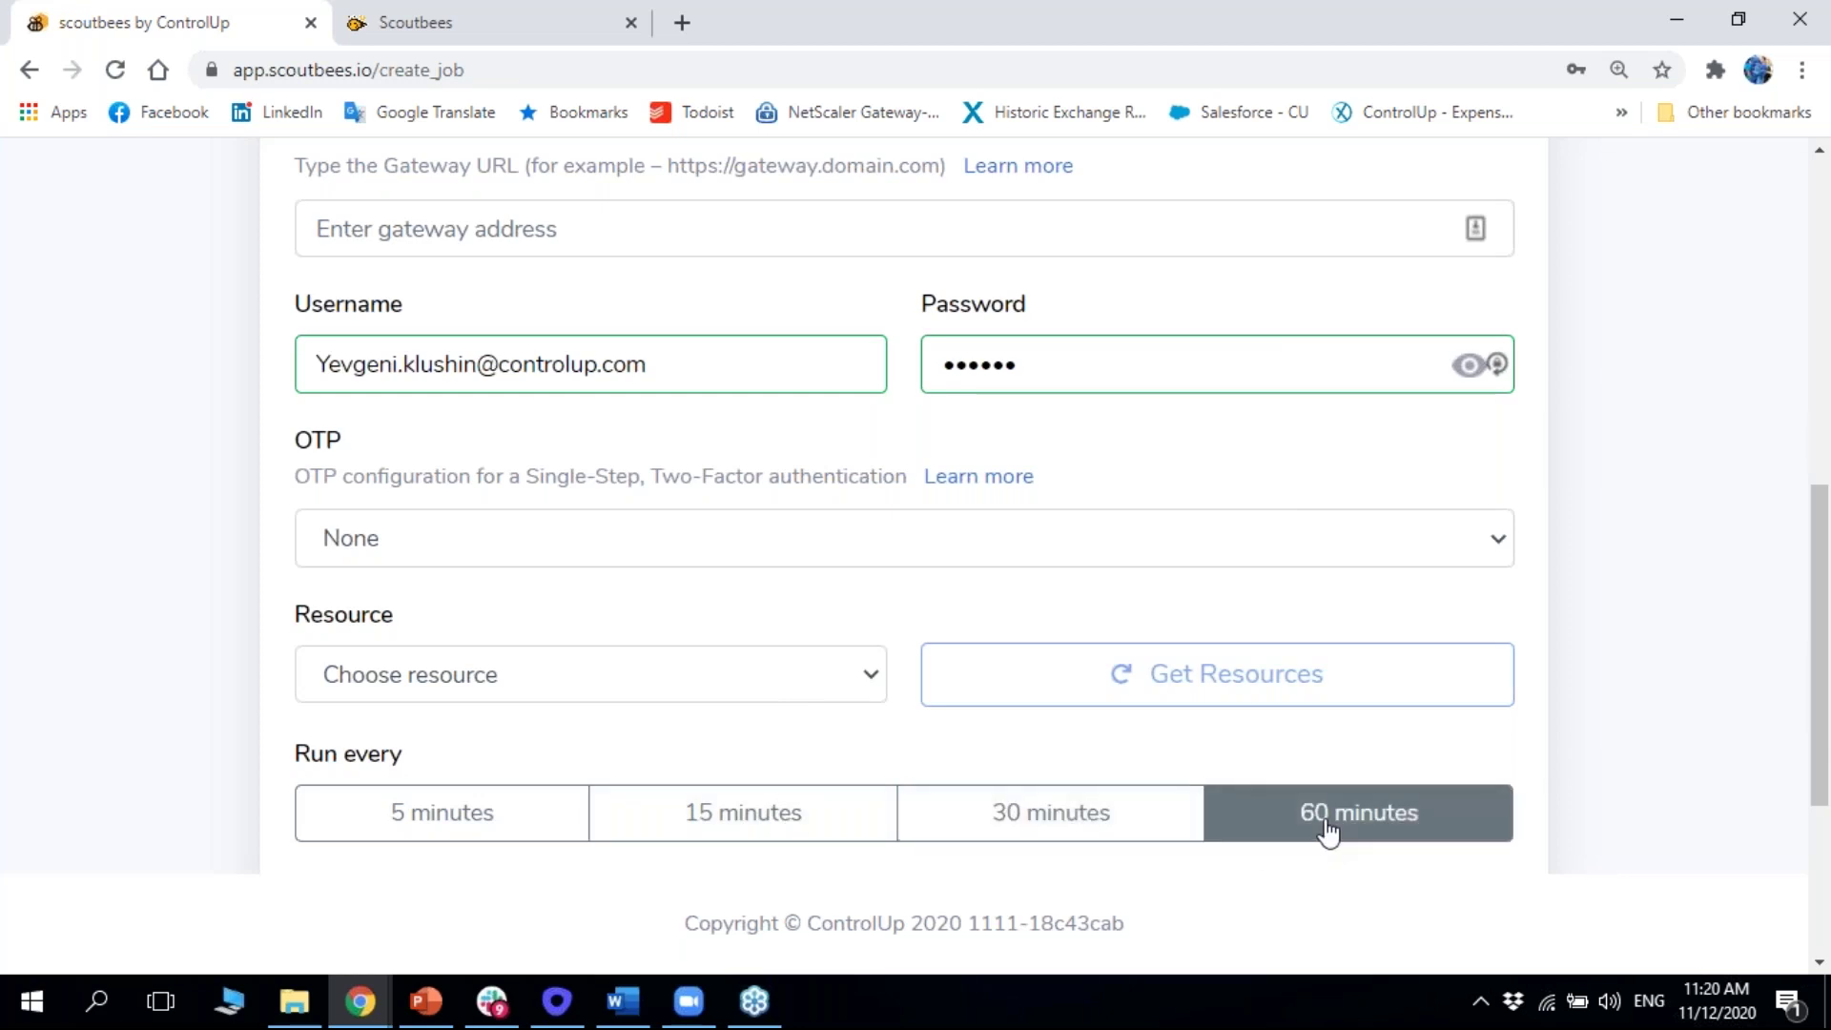
pyautogui.click(395, 836)
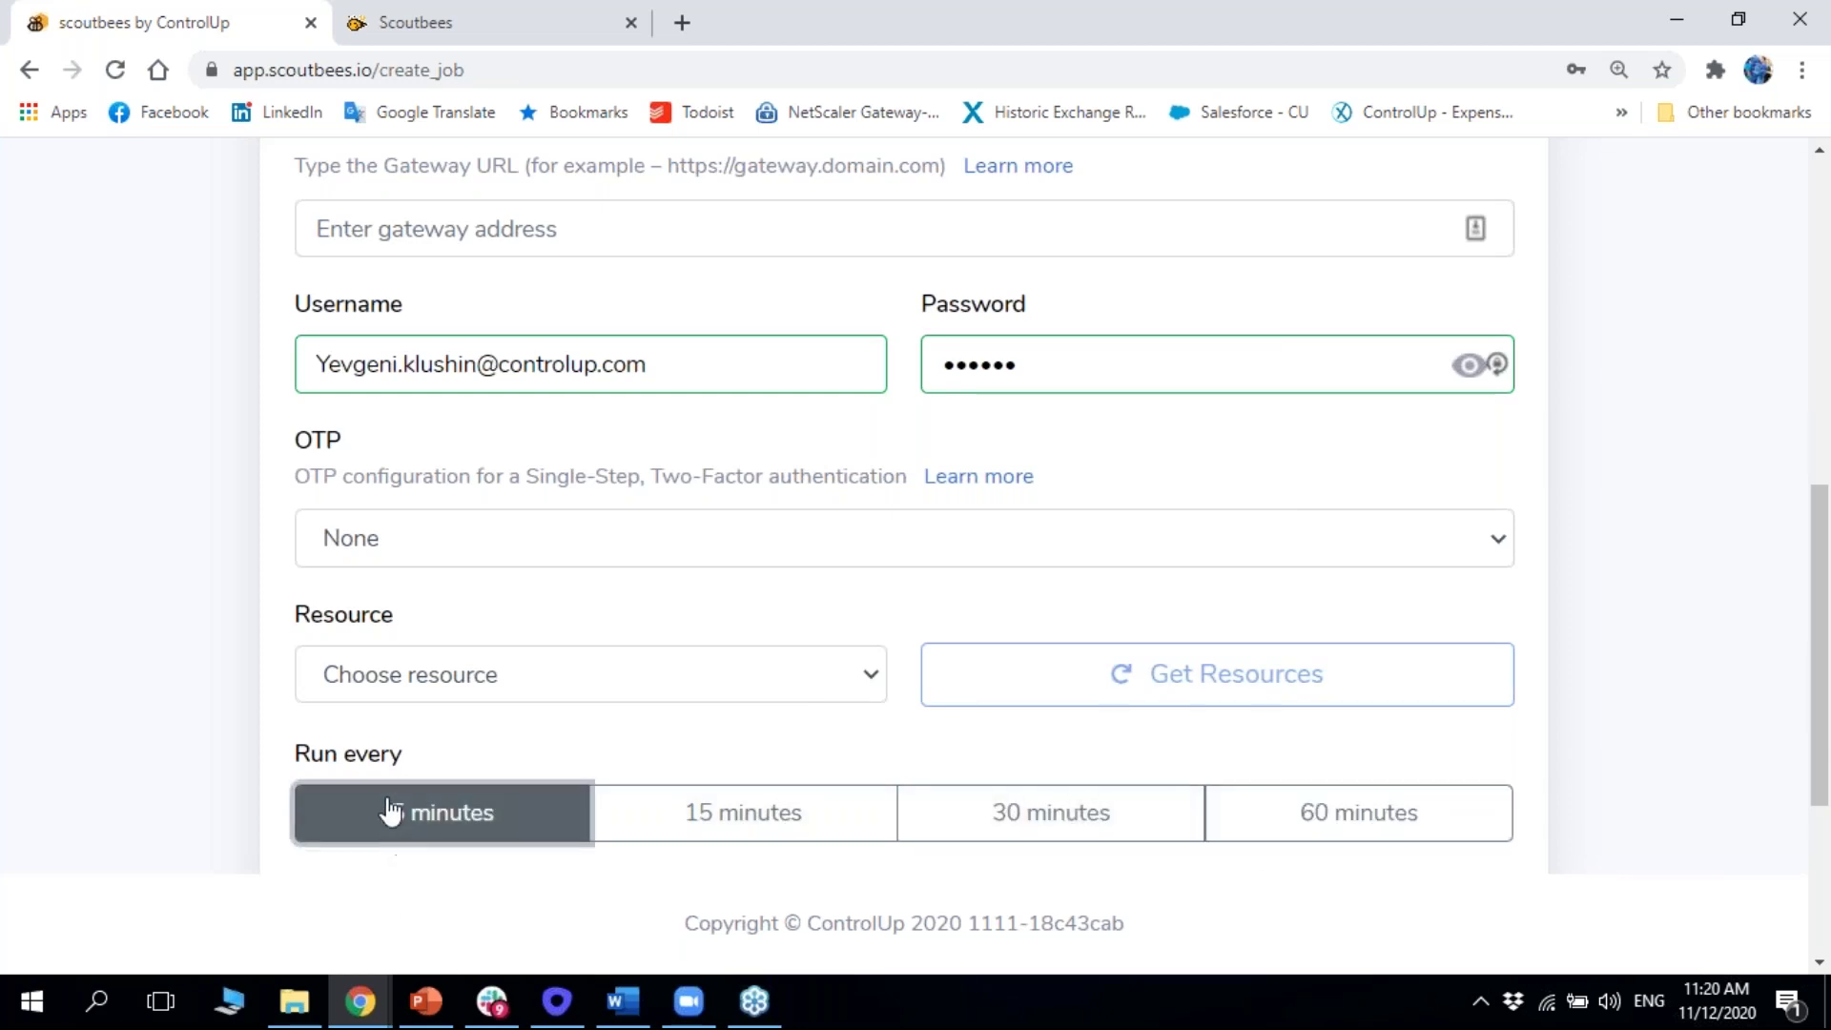
# Review the hive, gateway type, credential, OTP, resource and schedule settings of the new EUC scout
pyautogui.scroll(8, 486, 715)
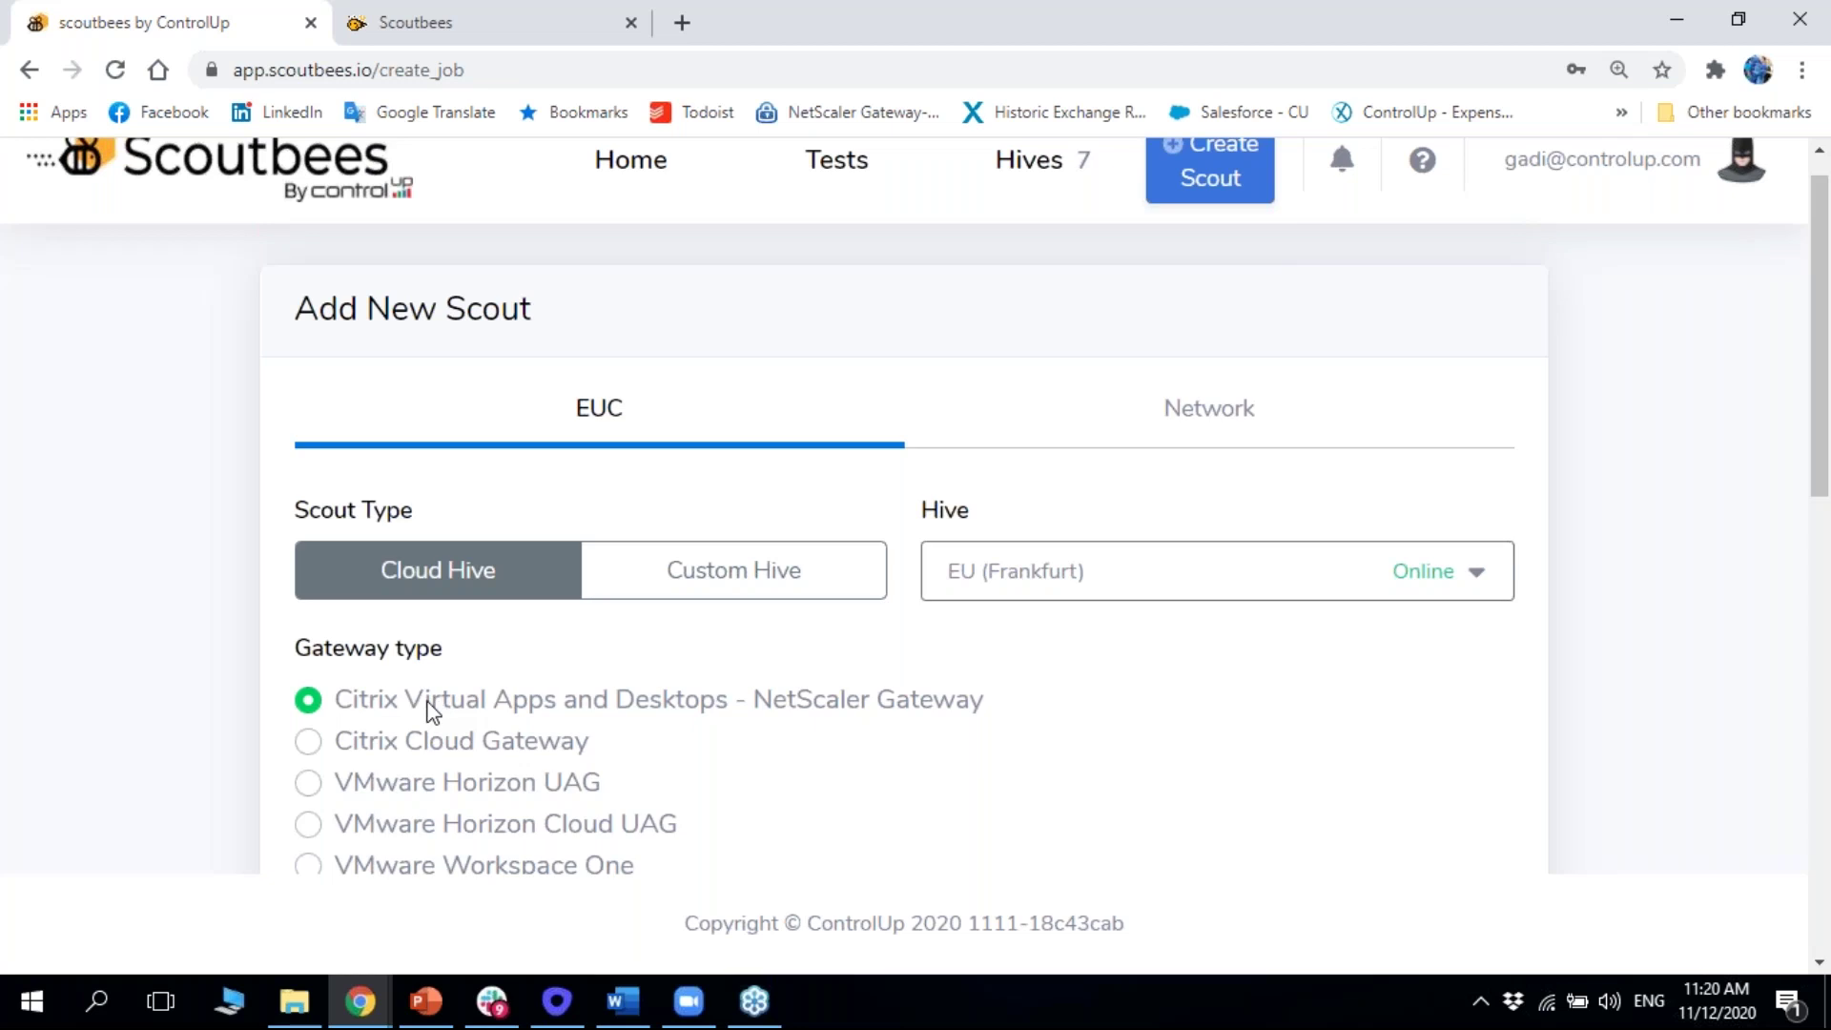
pyautogui.scroll(-2, 442, 705)
pyautogui.scroll(-8, 445, 706)
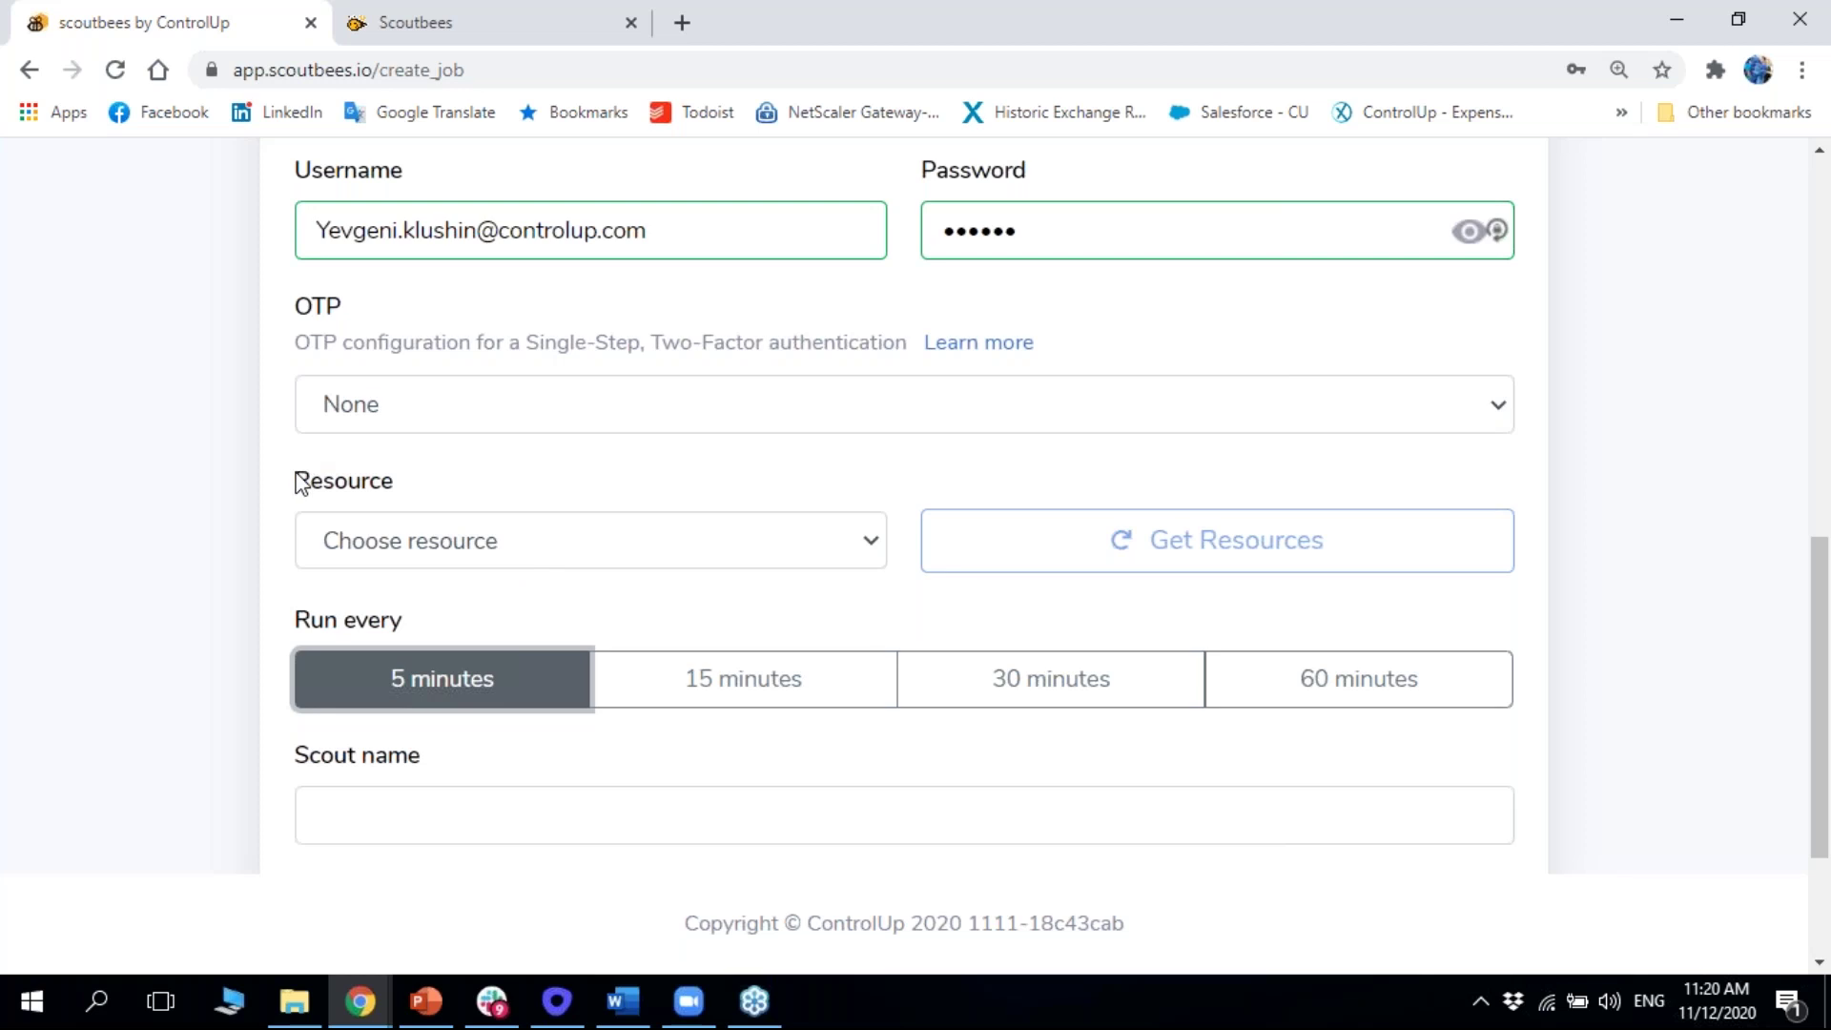
pyautogui.scroll(1, 296, 500)
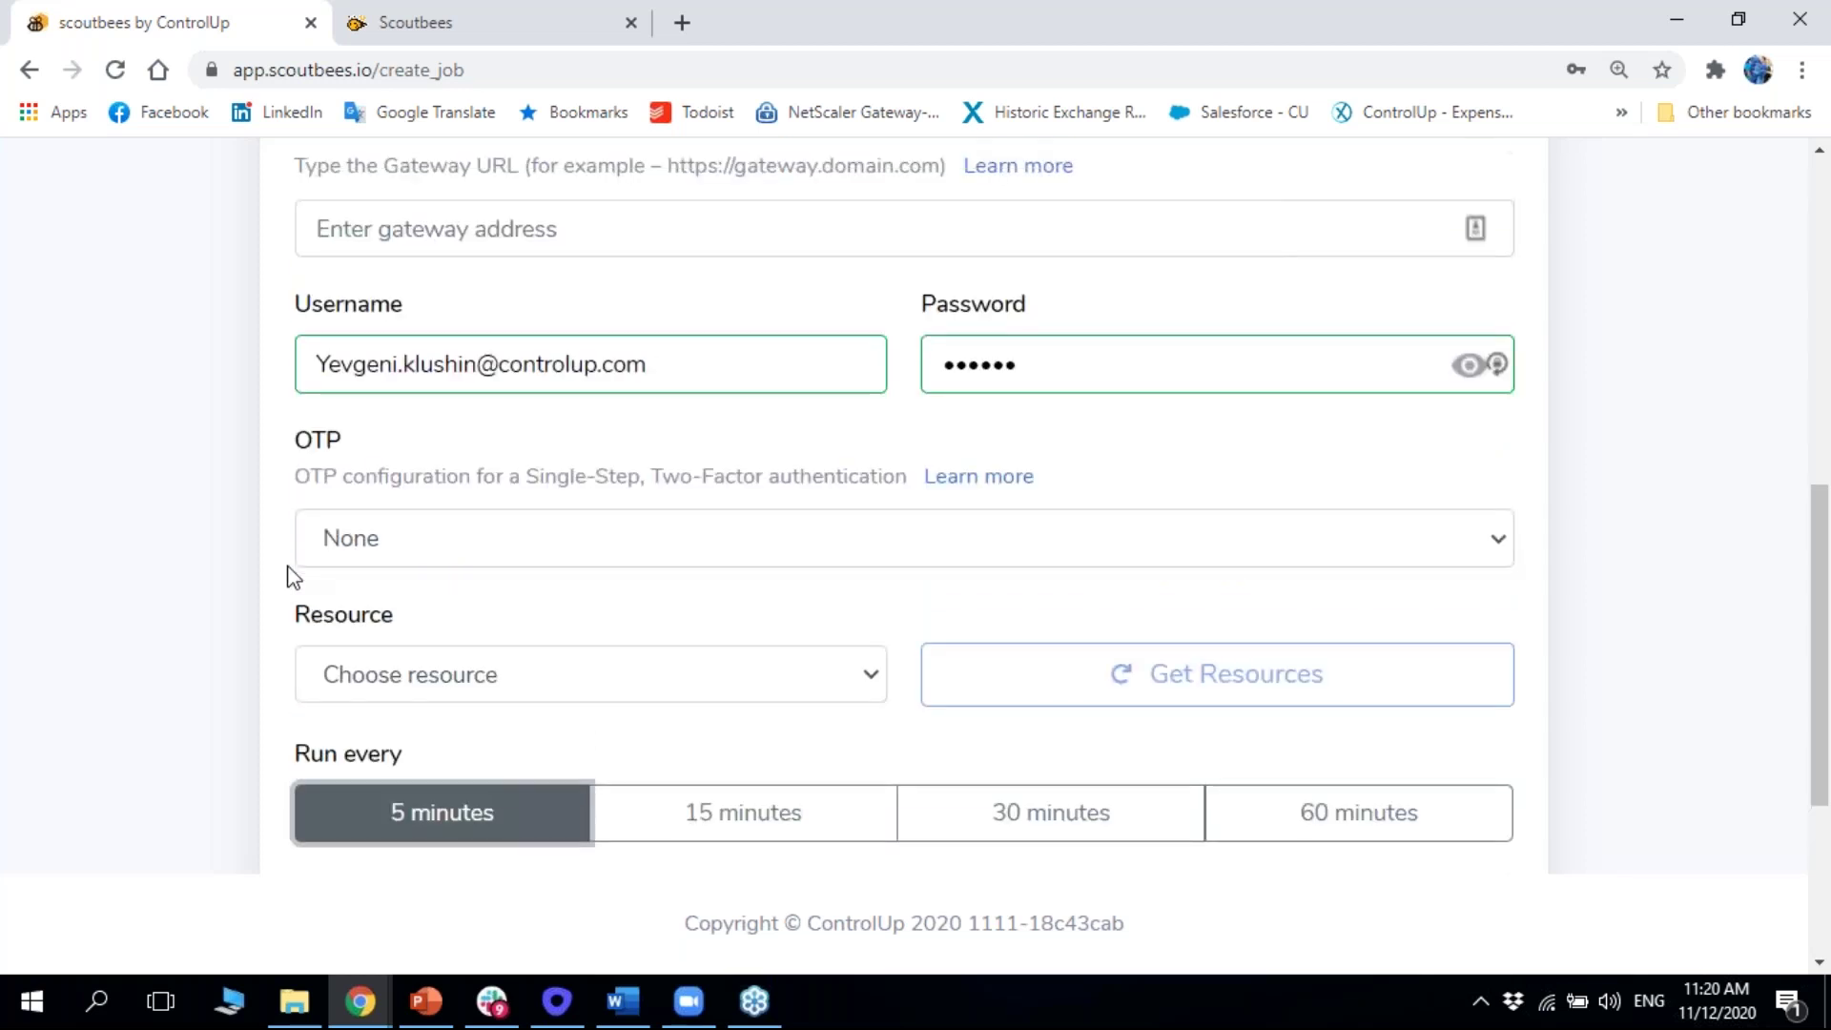
pyautogui.scroll(1, 317, 573)
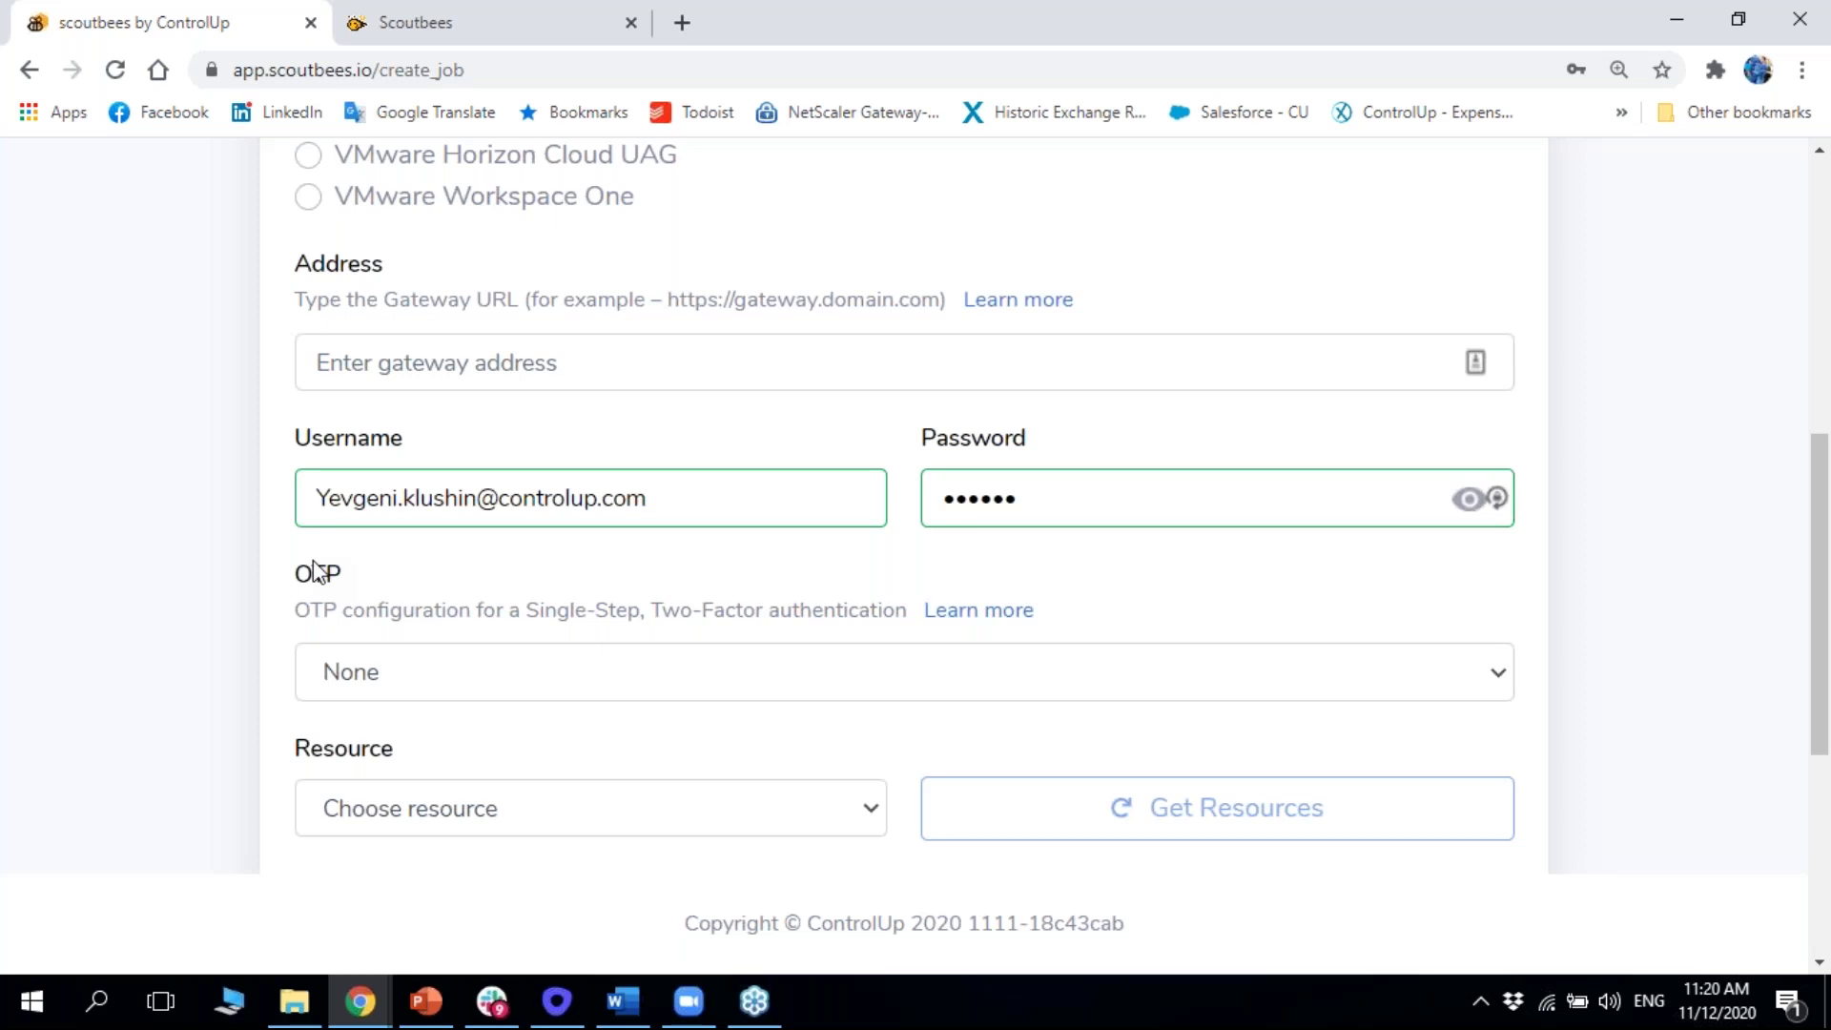
pyautogui.scroll(3, 317, 572)
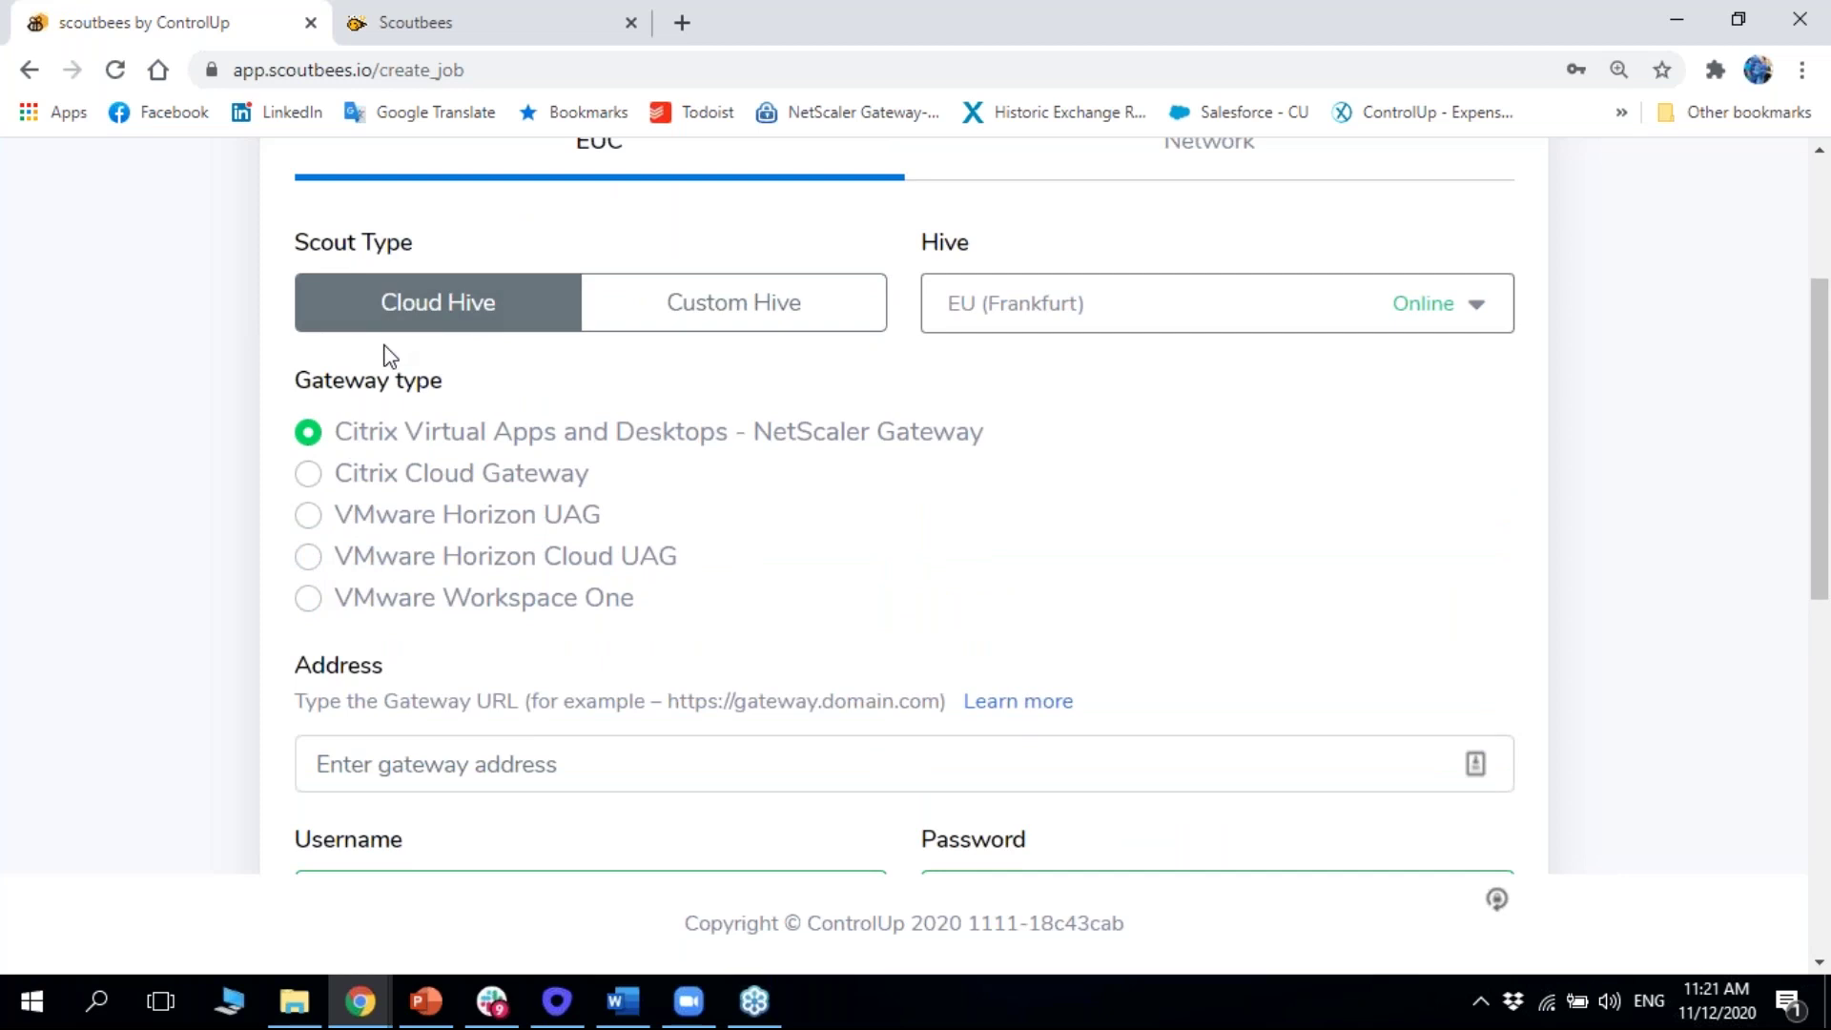
pyautogui.scroll(1, 388, 355)
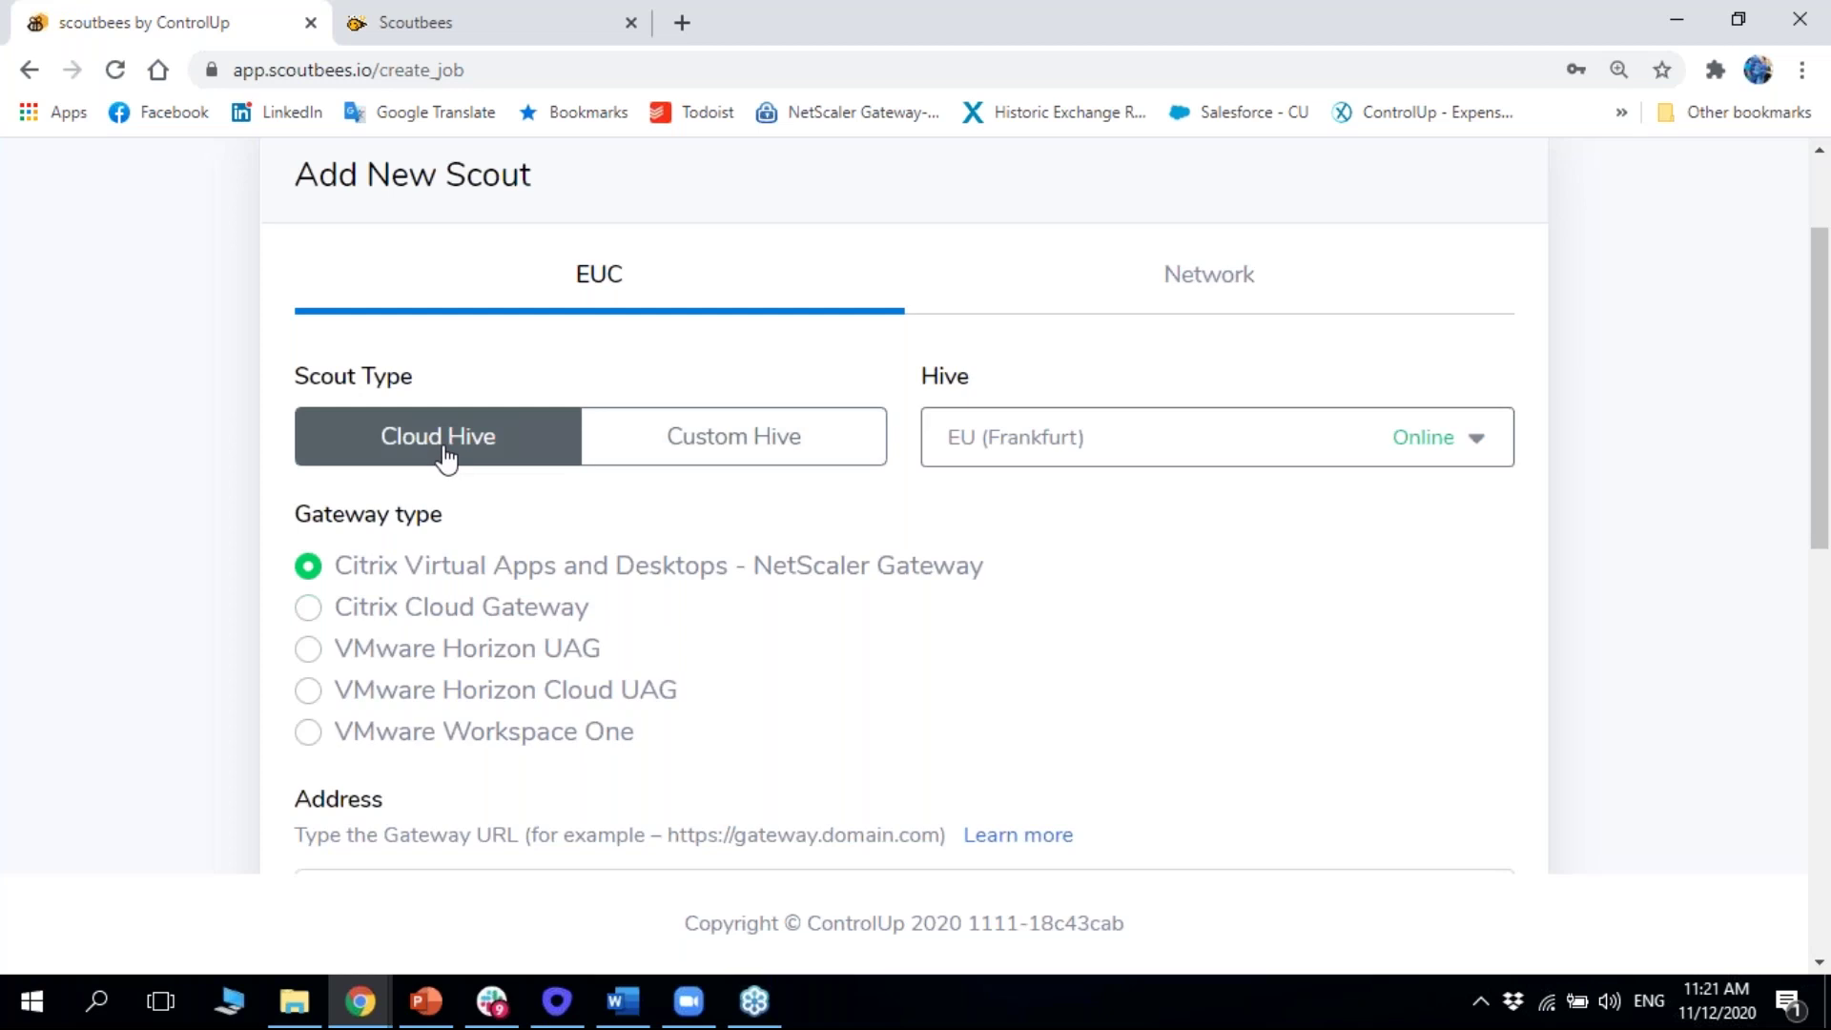
# Switch the EUC scout to the London_Hive custom hive with the Citrix Virtual Apps and Desktops - NetScaler Gateway type
pyautogui.click(742, 457)
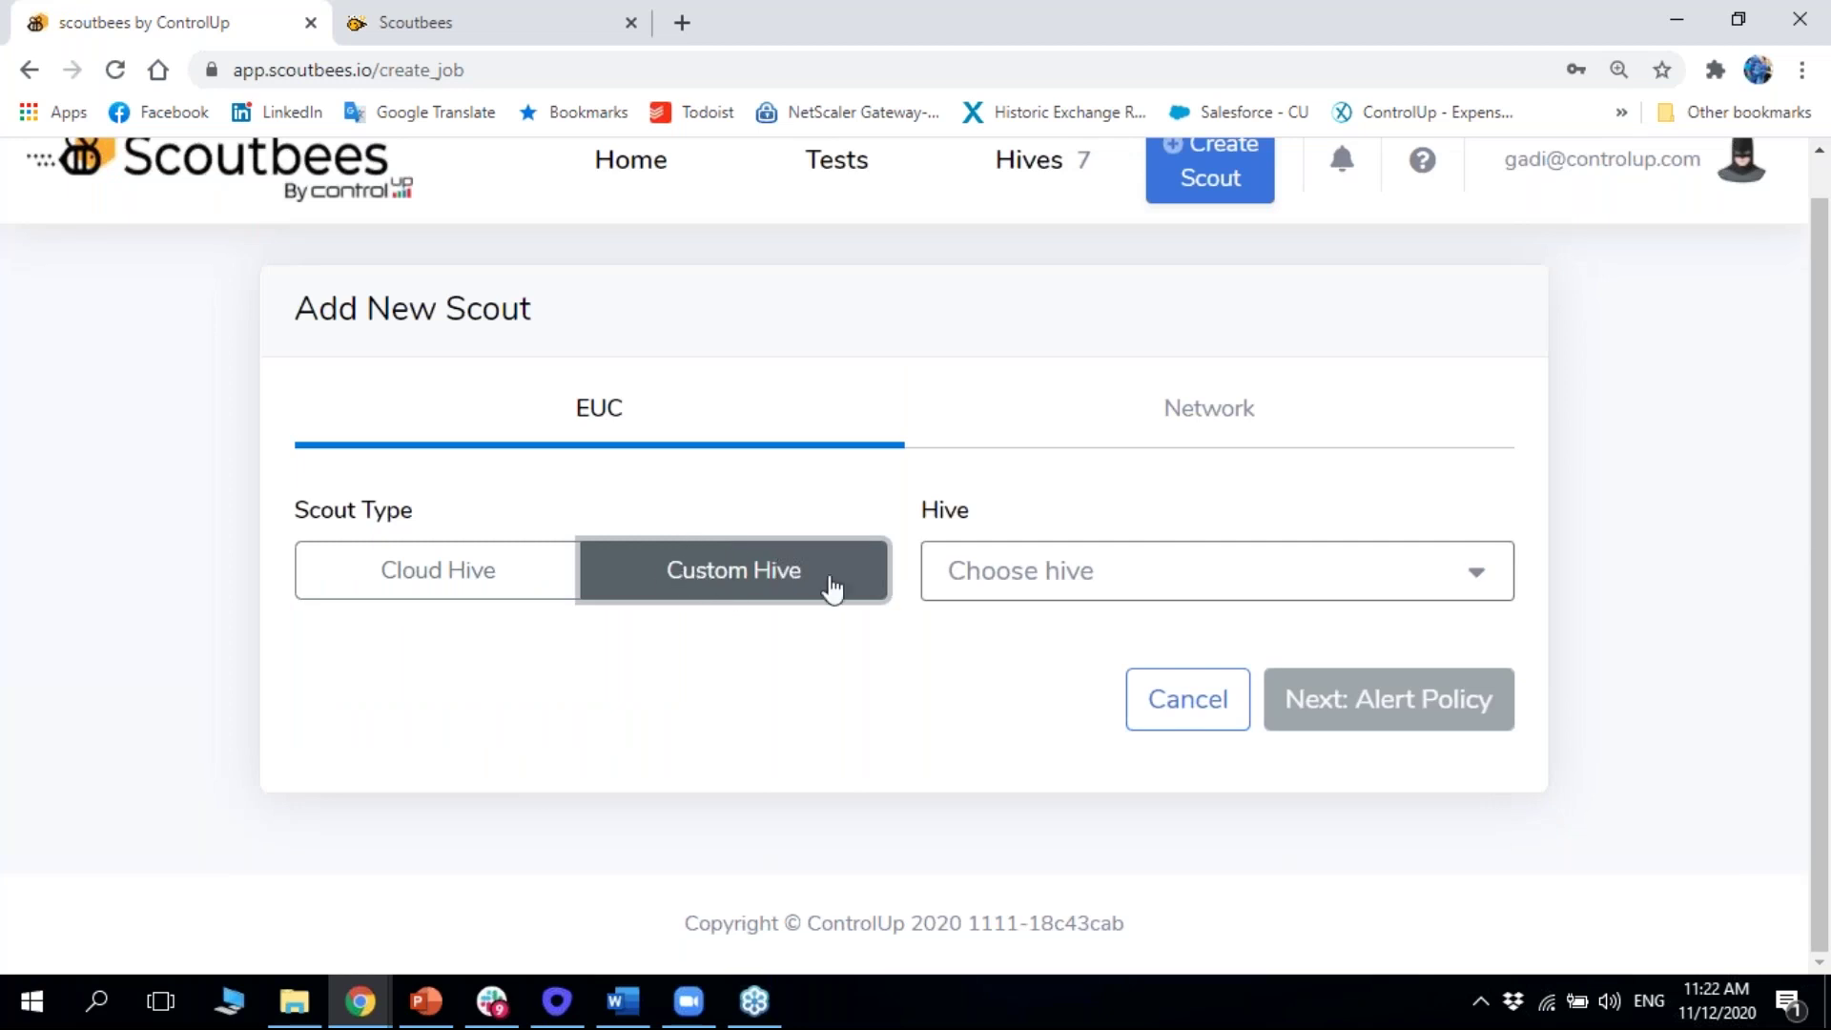
pyautogui.click(971, 586)
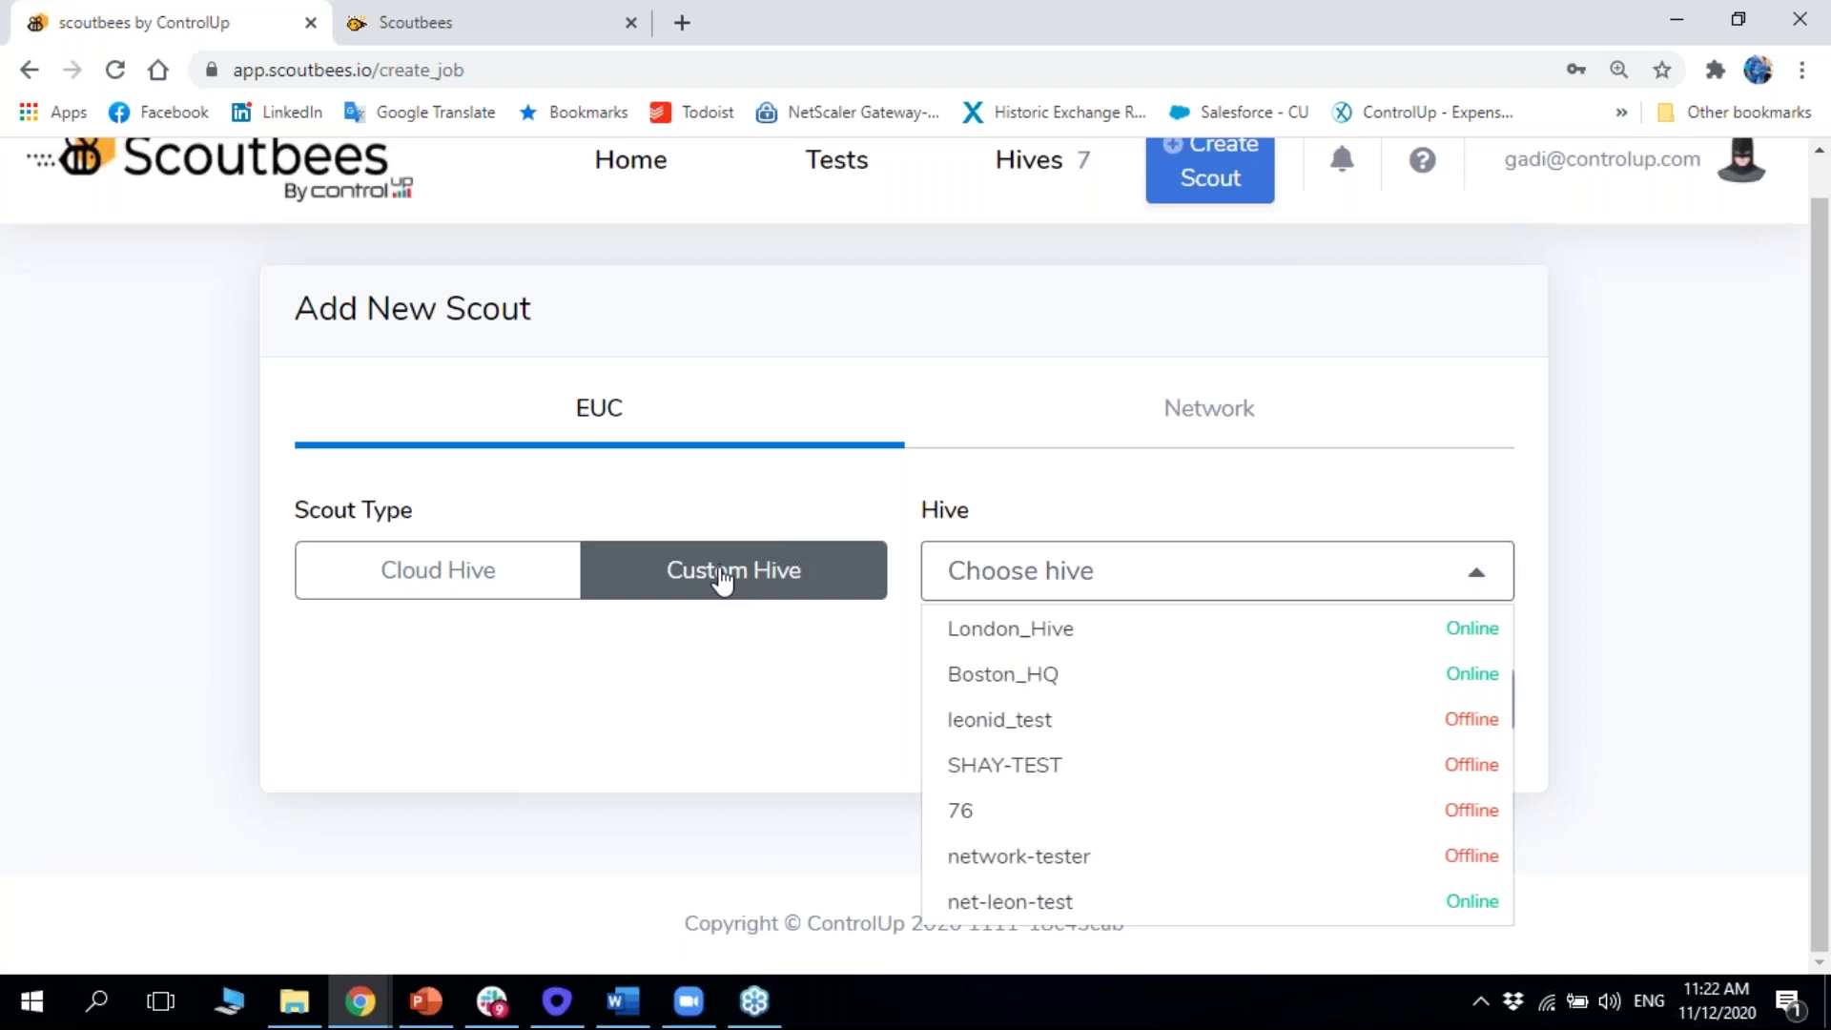
pyautogui.click(985, 631)
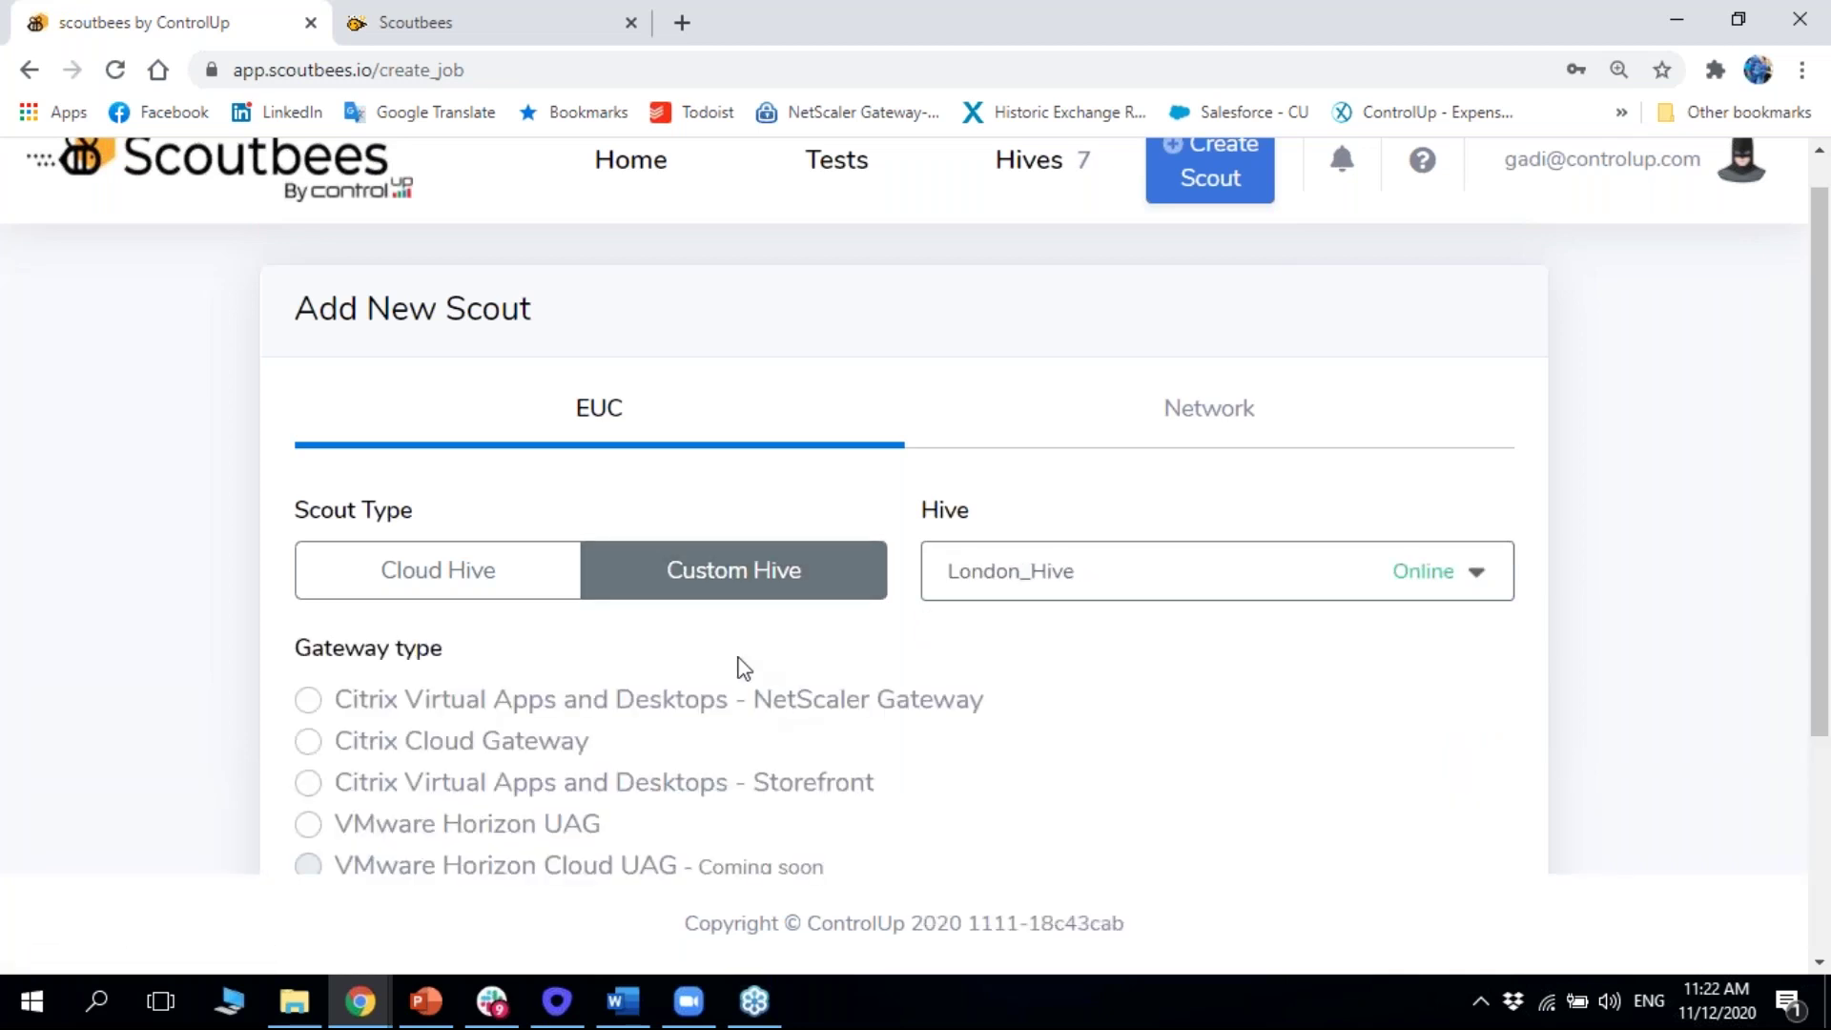
pyautogui.scroll(-3, 740, 670)
pyautogui.click(394, 434)
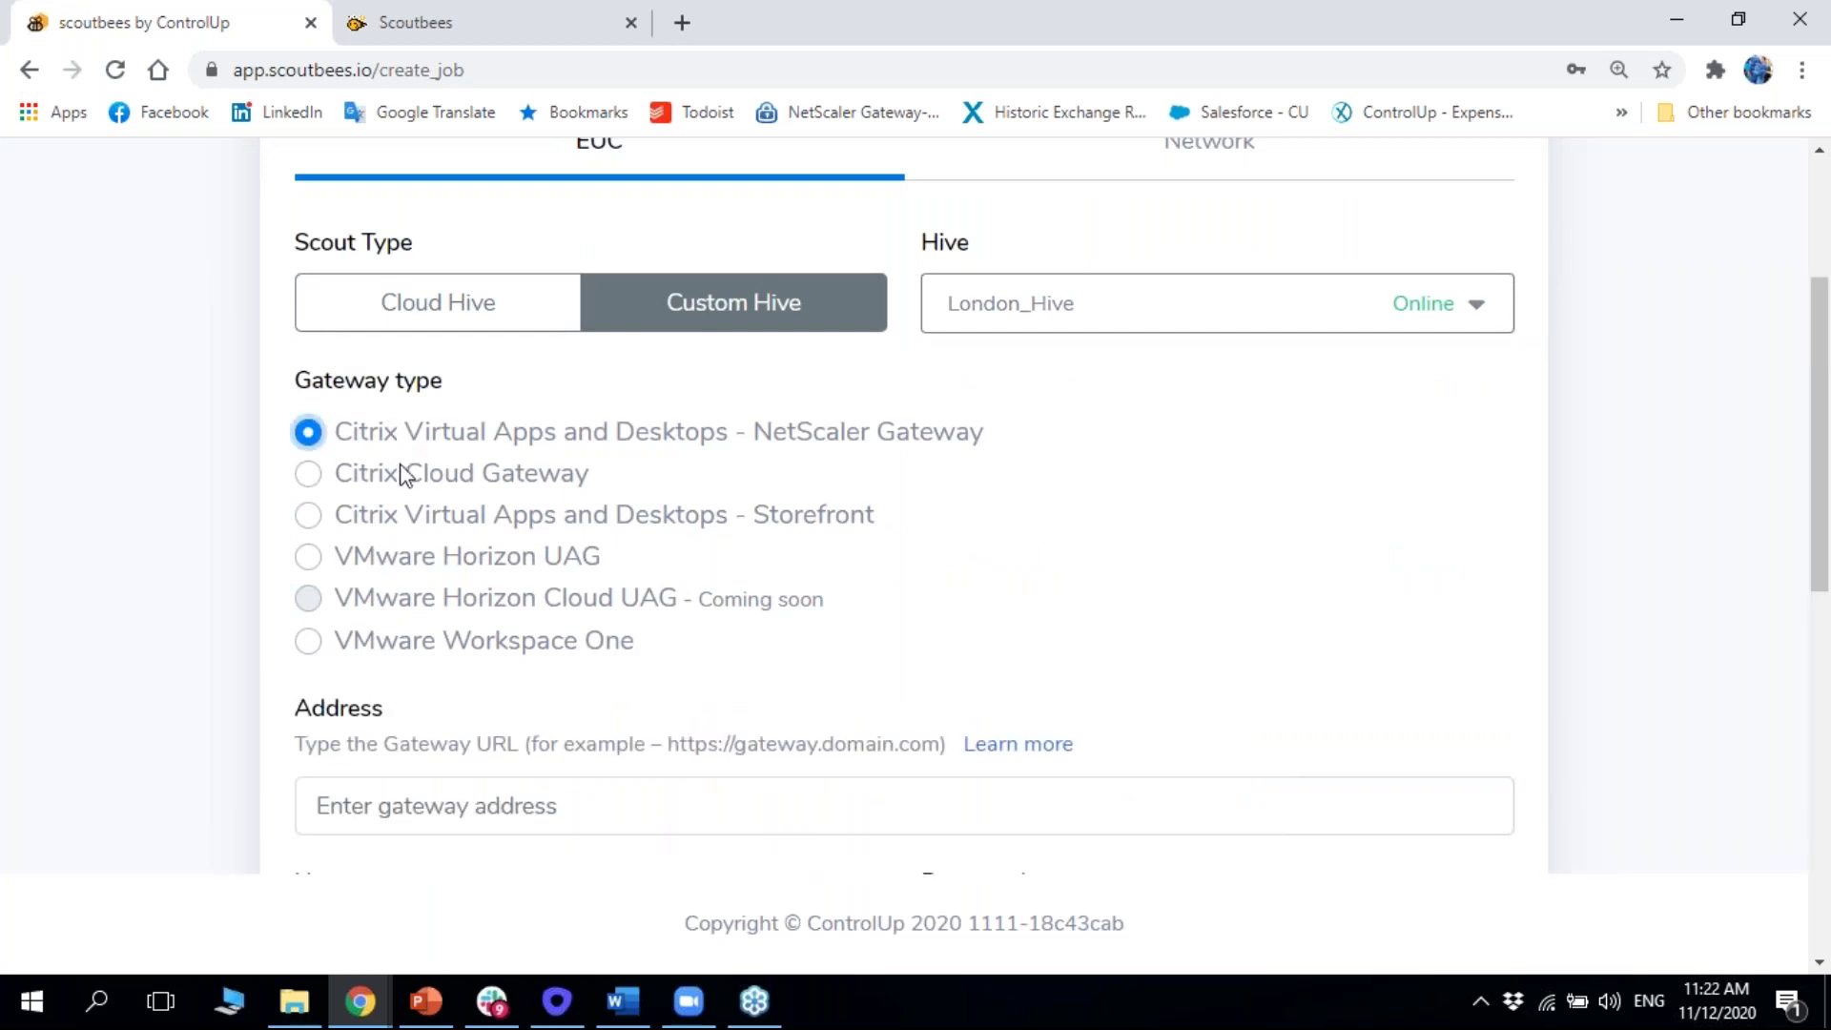
pyautogui.scroll(-4, 409, 476)
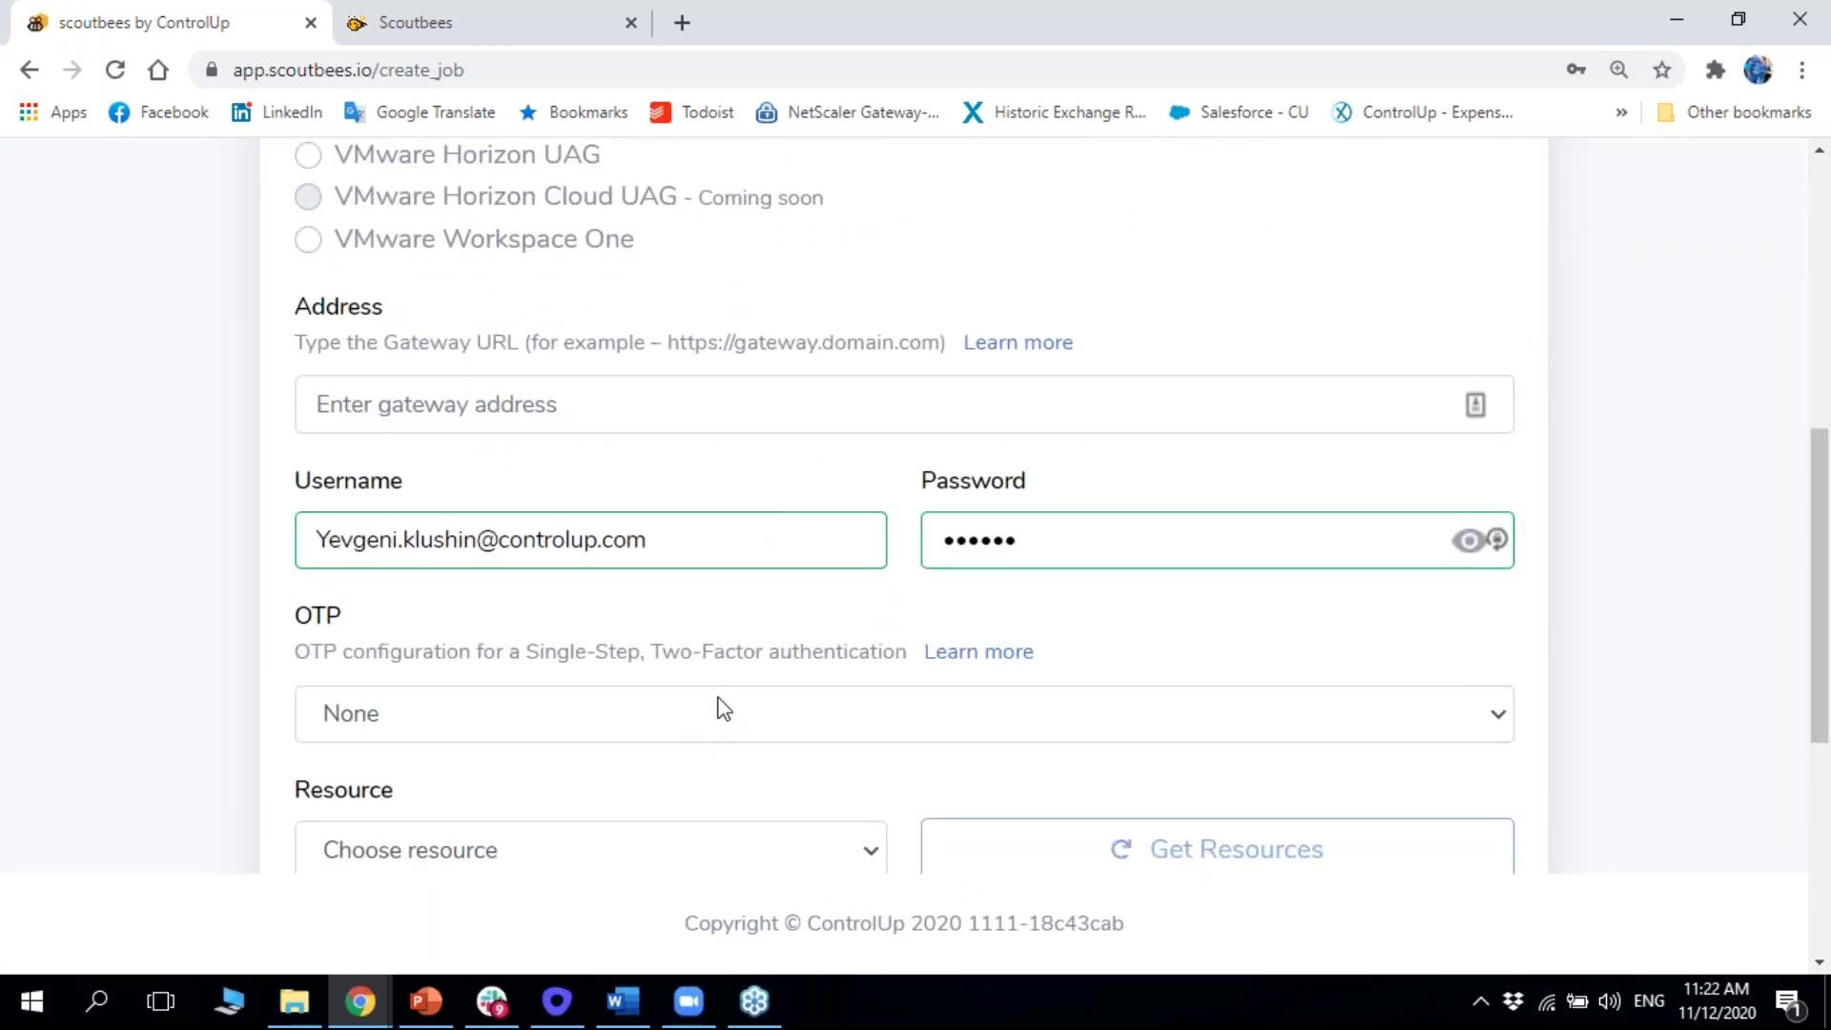
pyautogui.scroll(-3, 721, 703)
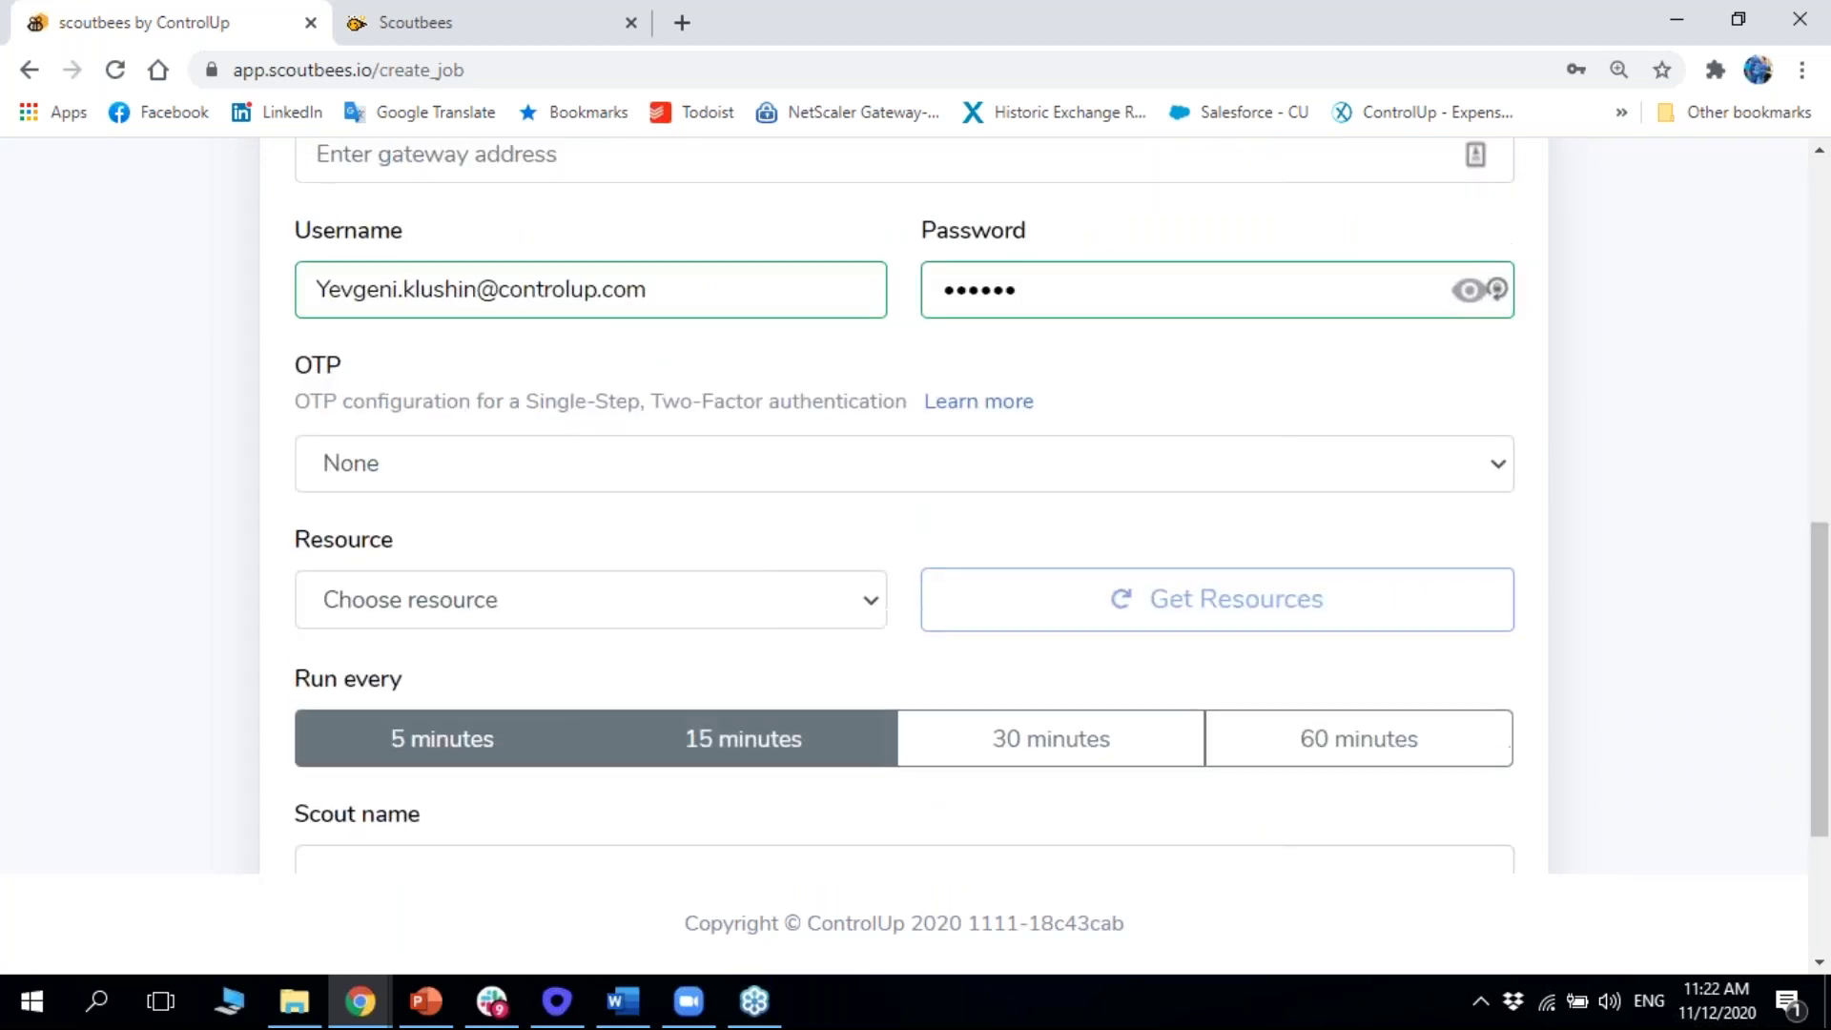
pyautogui.scroll(1, 721, 703)
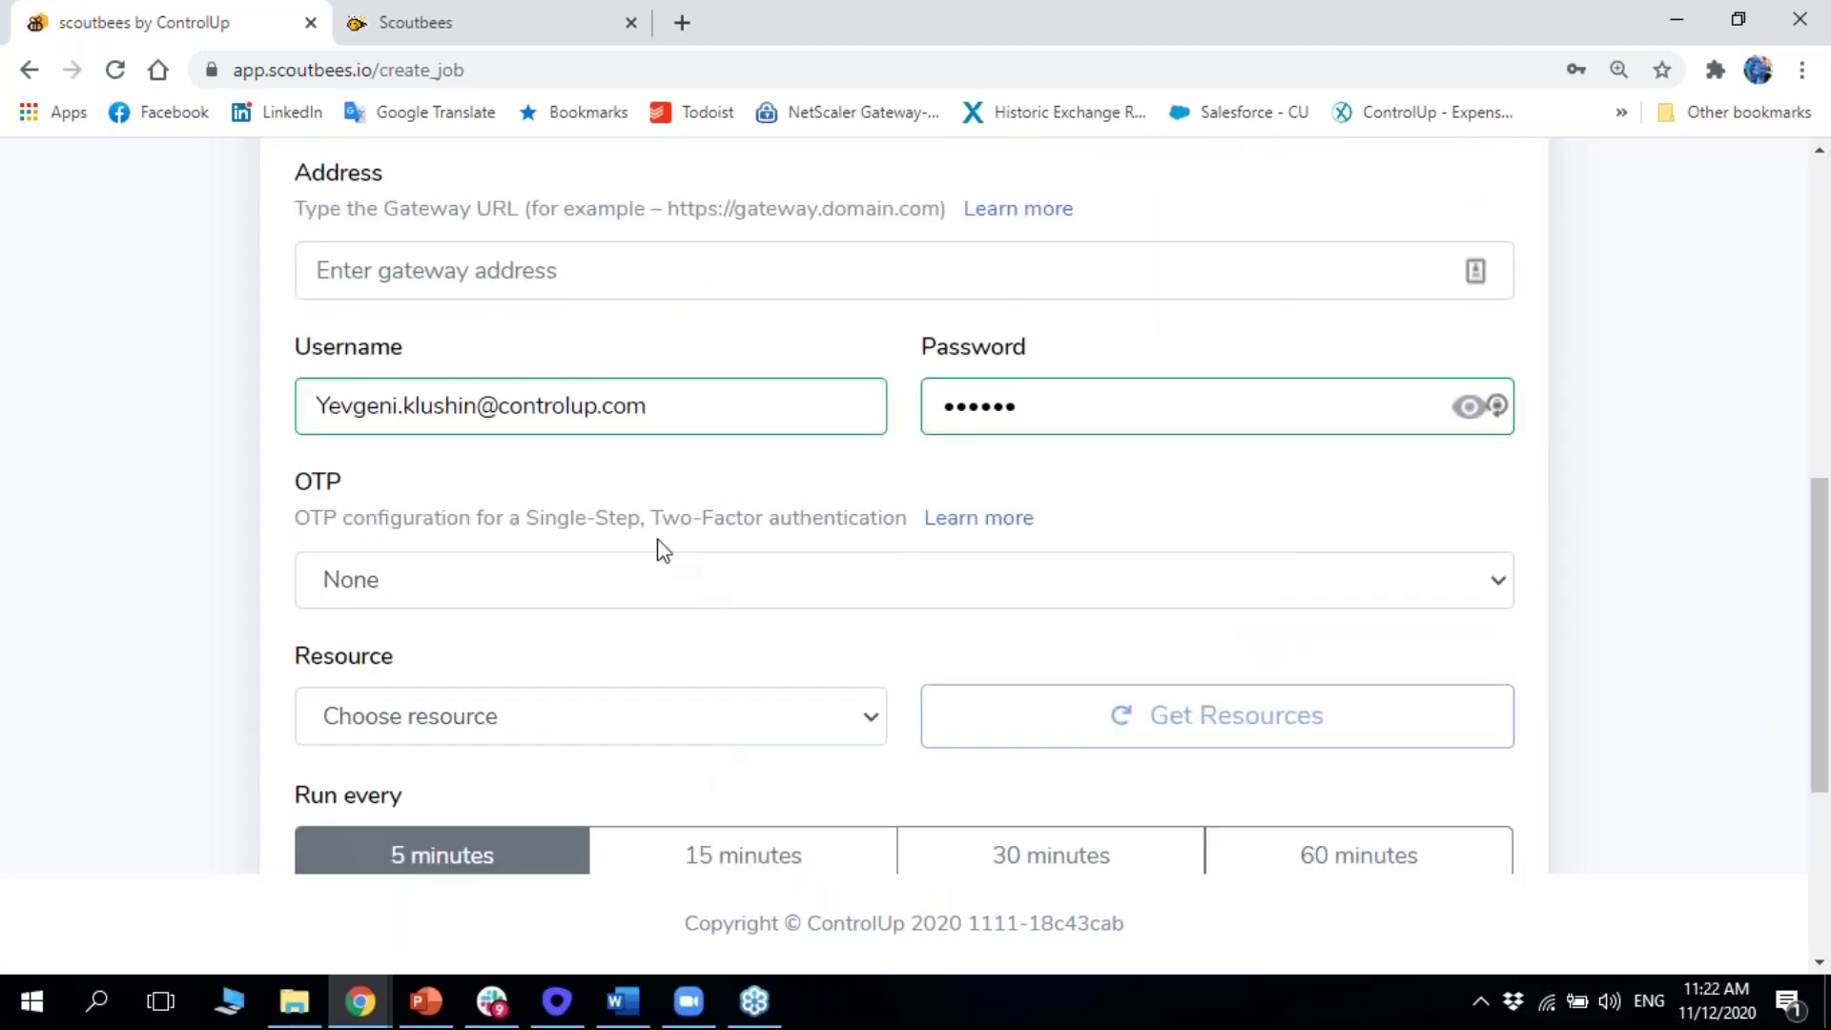
pyautogui.scroll(2, 658, 546)
# Consult the Custom Hives Overview and Architecture article in the Scoutbees docs, including its architecture diagram, and return to the scout form
pyautogui.click(490, 19)
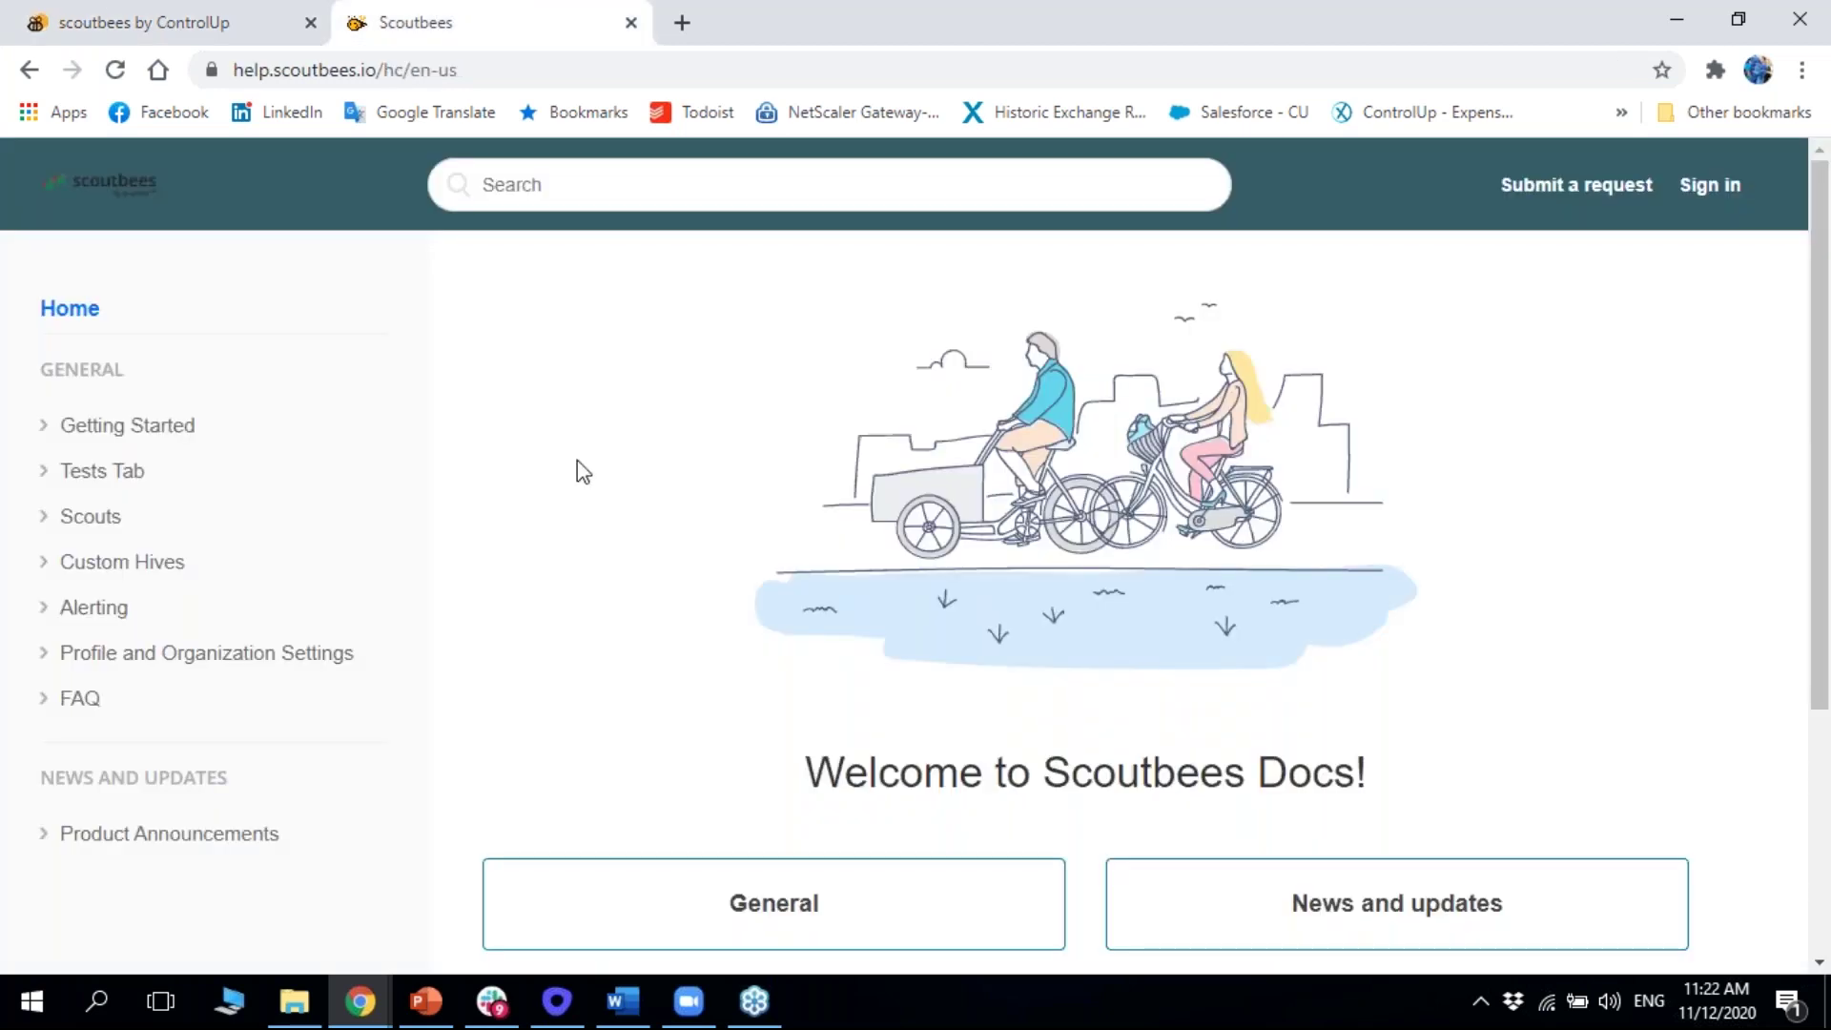
pyautogui.click(91, 565)
pyautogui.click(118, 602)
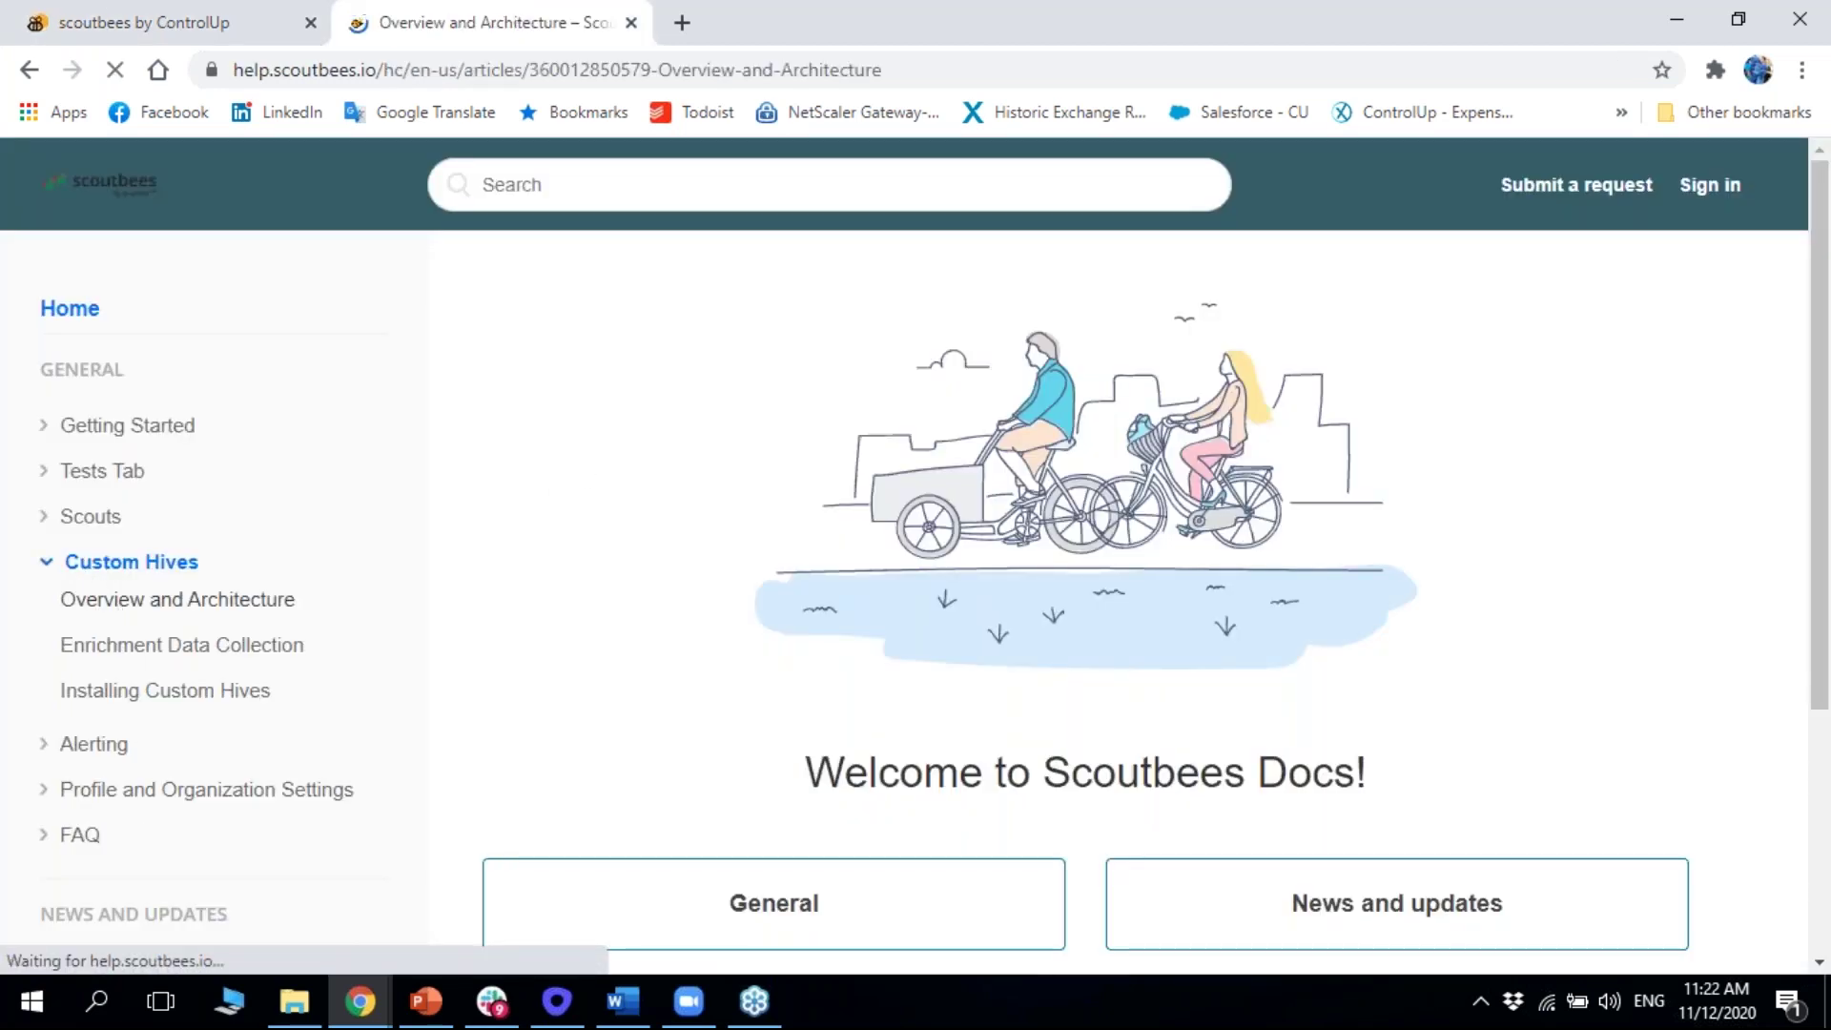
pyautogui.scroll(-20, 686, 477)
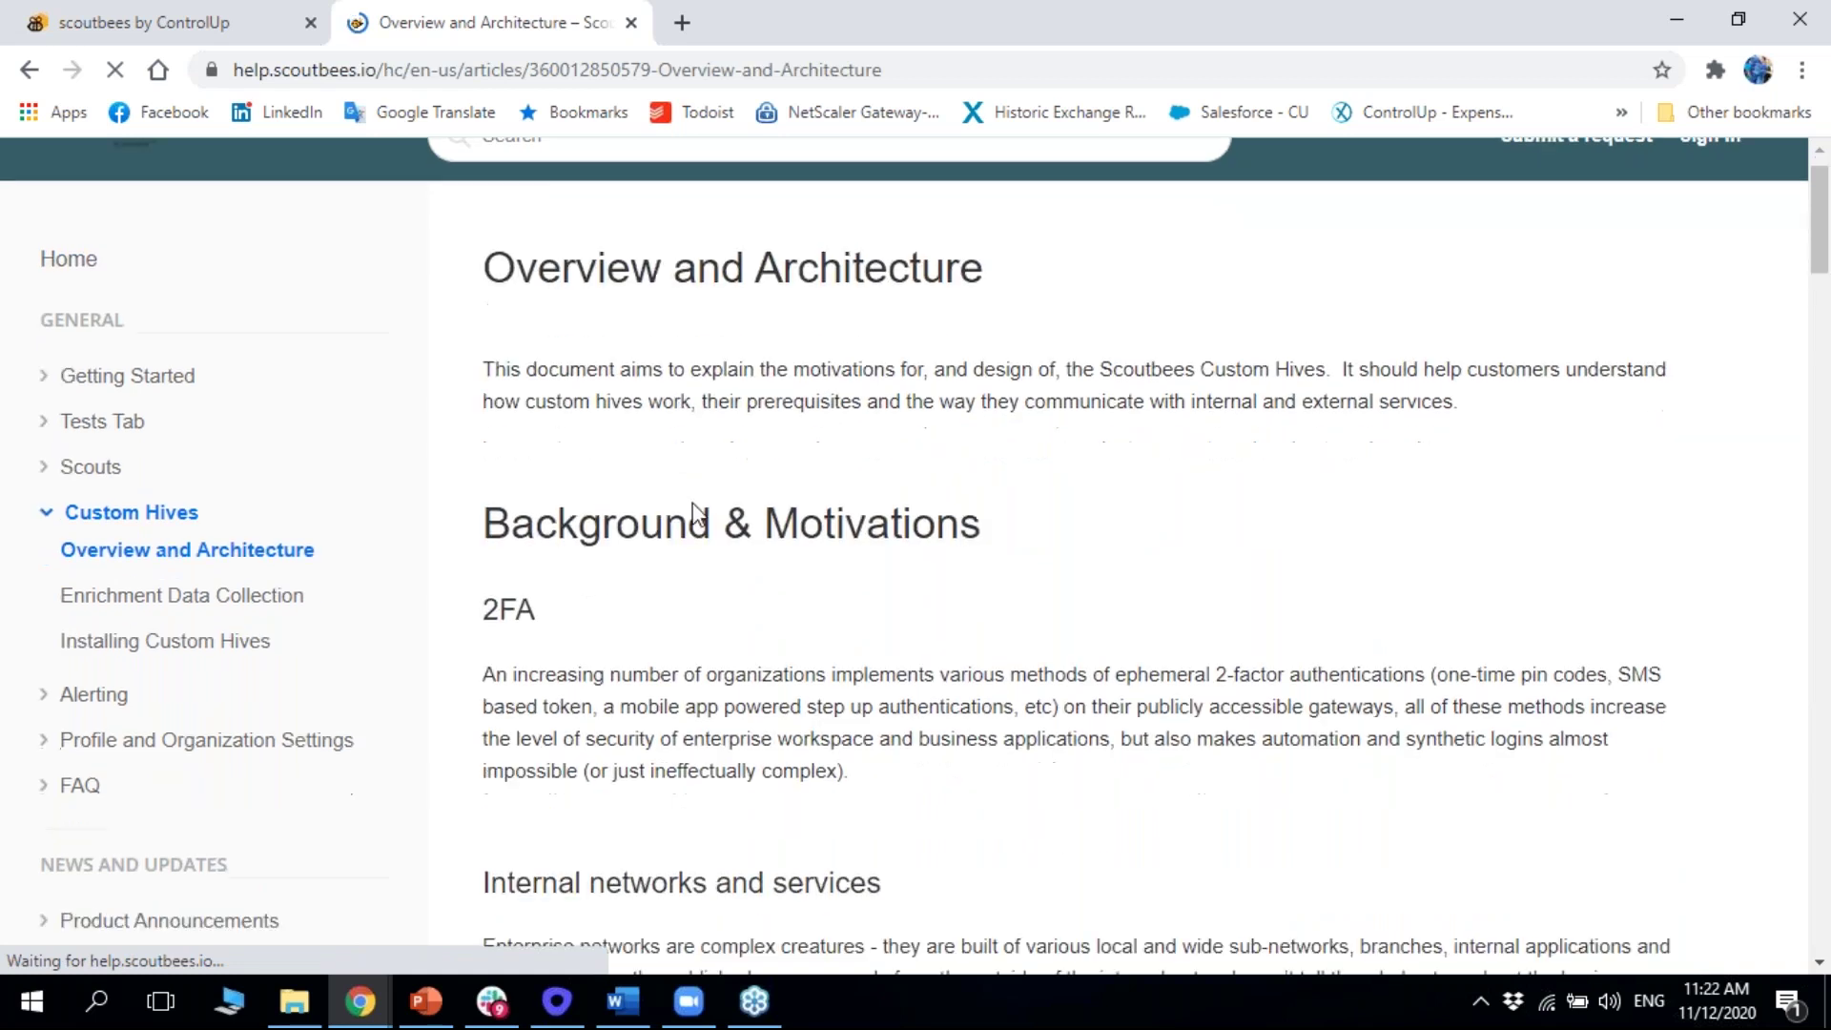
pyautogui.scroll(-20, 695, 503)
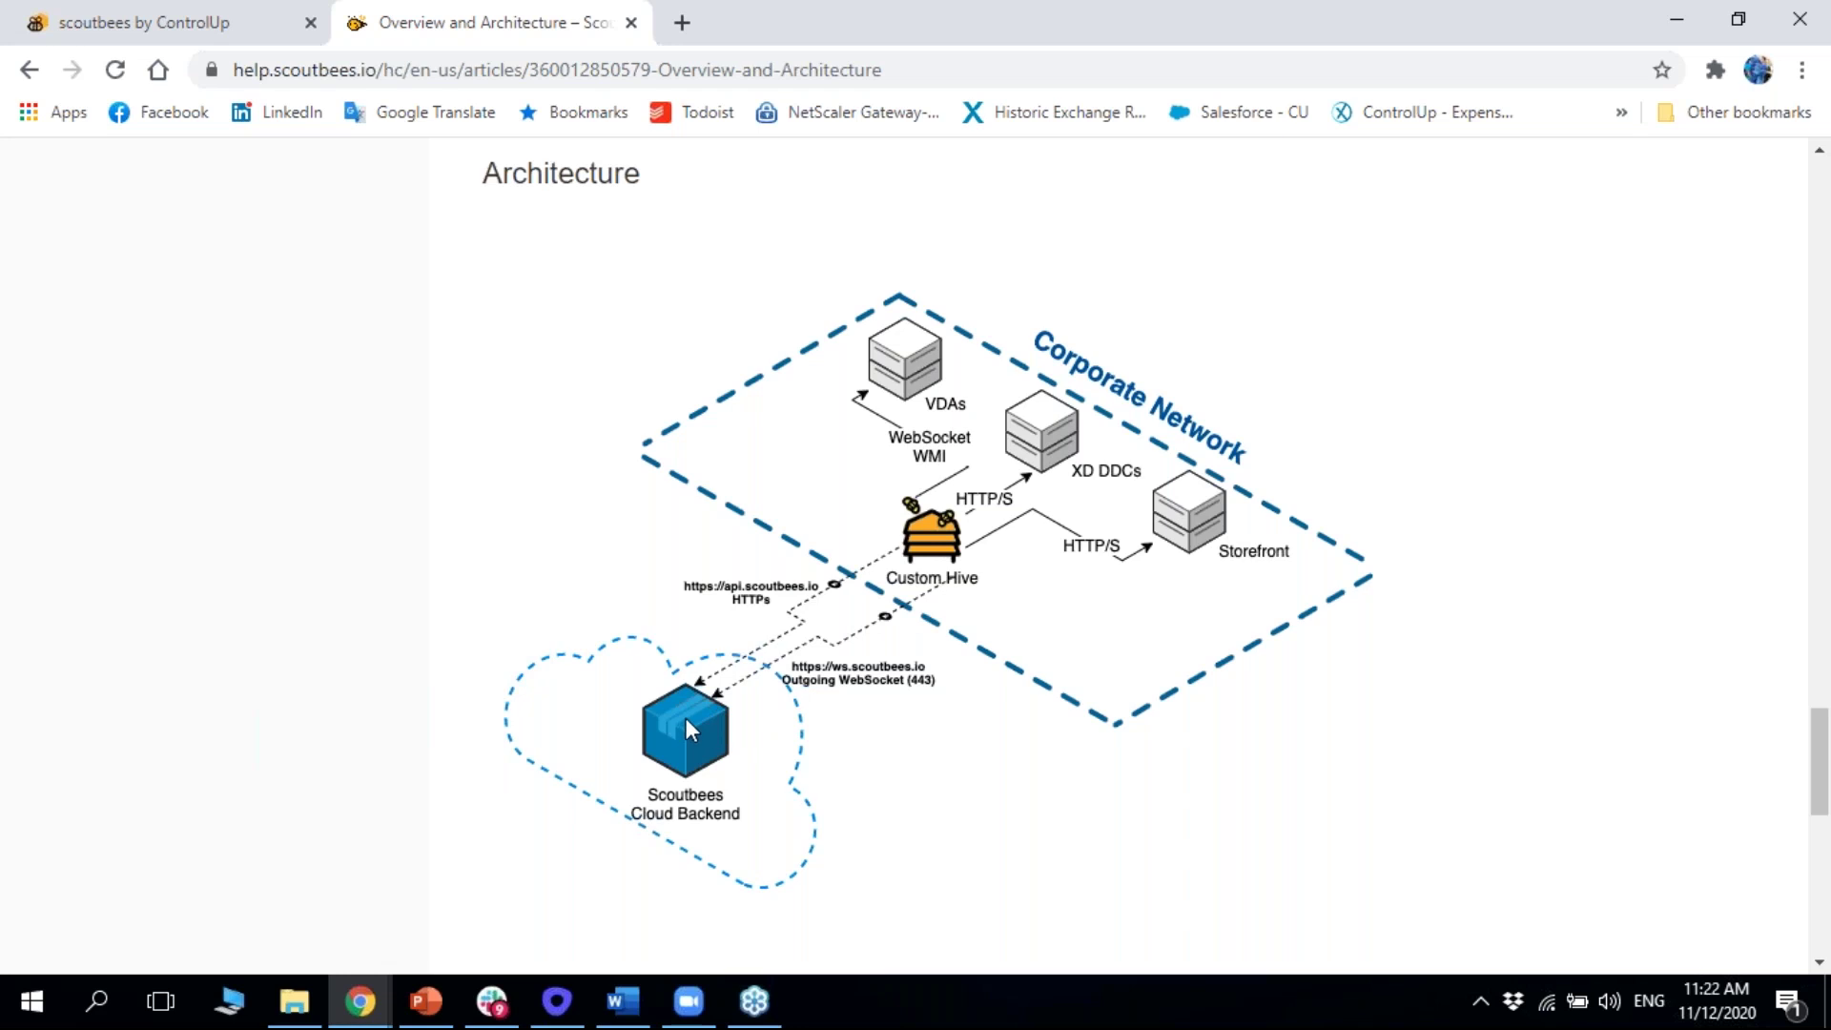
pyautogui.click(242, 12)
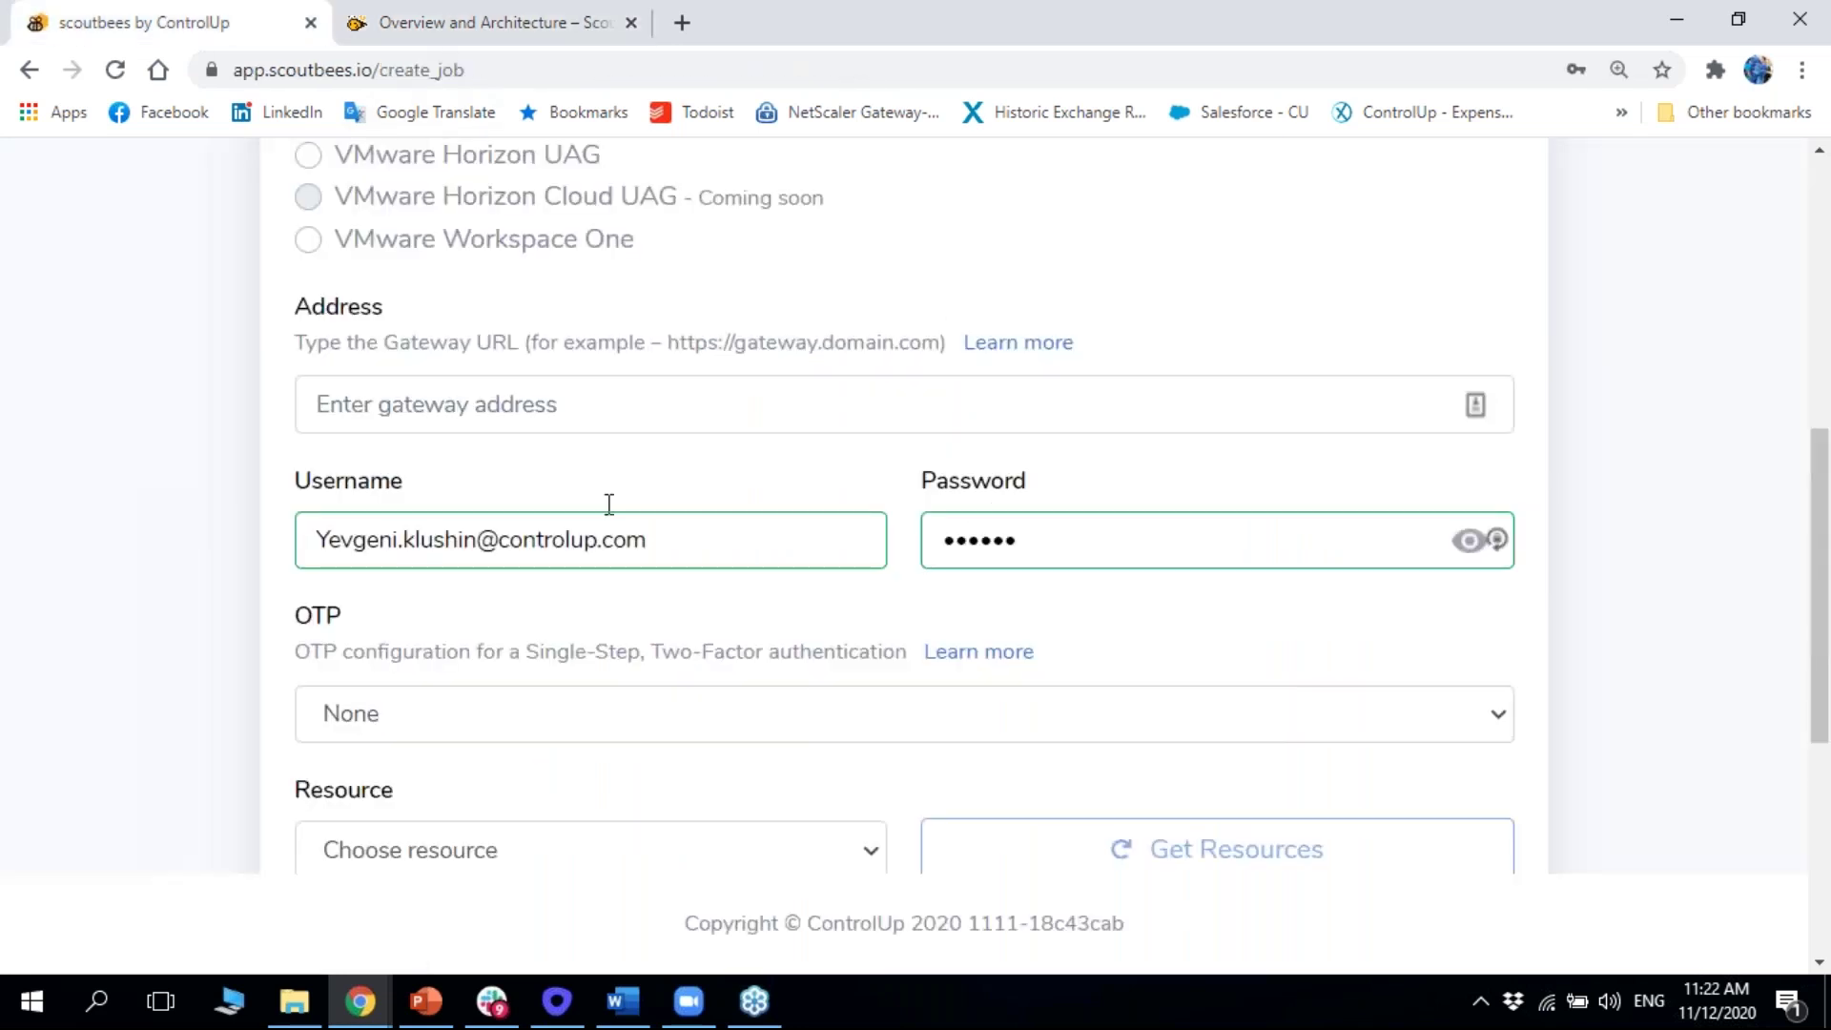
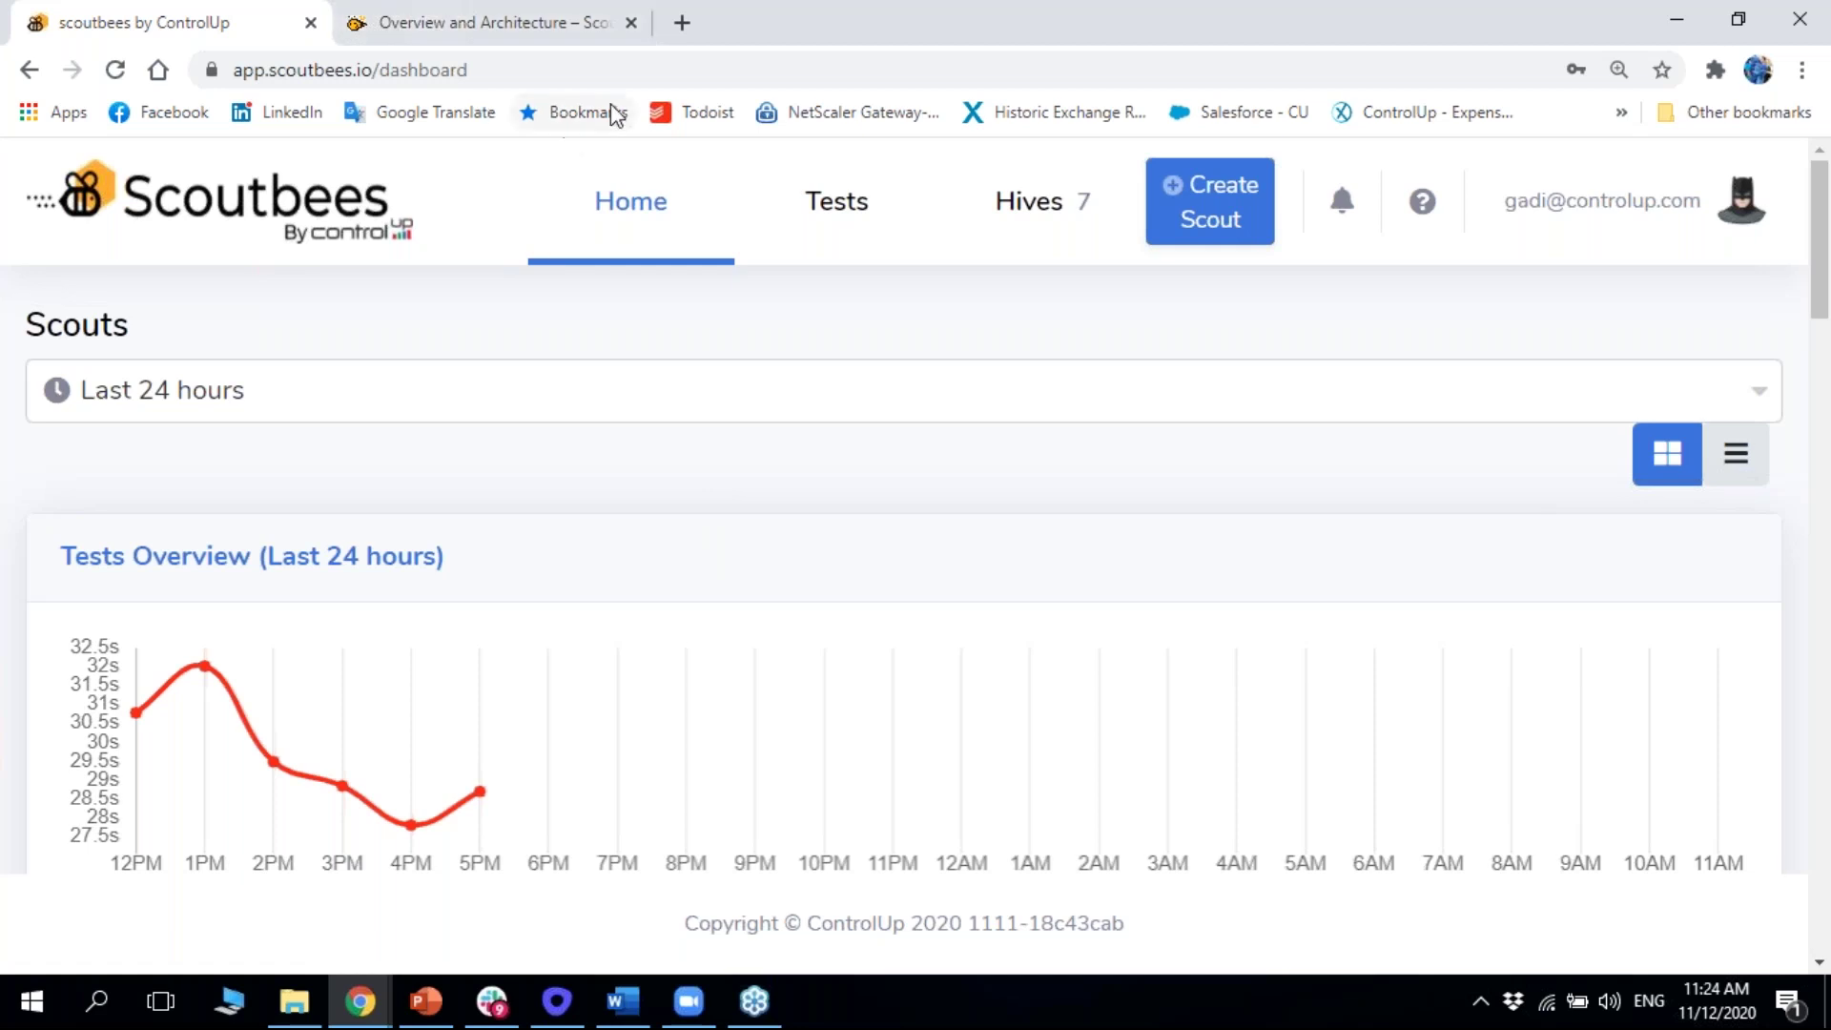
# Start a new scout from the Scoutbees dashboard
pyautogui.click(237, 14)
pyautogui.scroll(-7, 1136, 270)
pyautogui.scroll(7, 1183, 252)
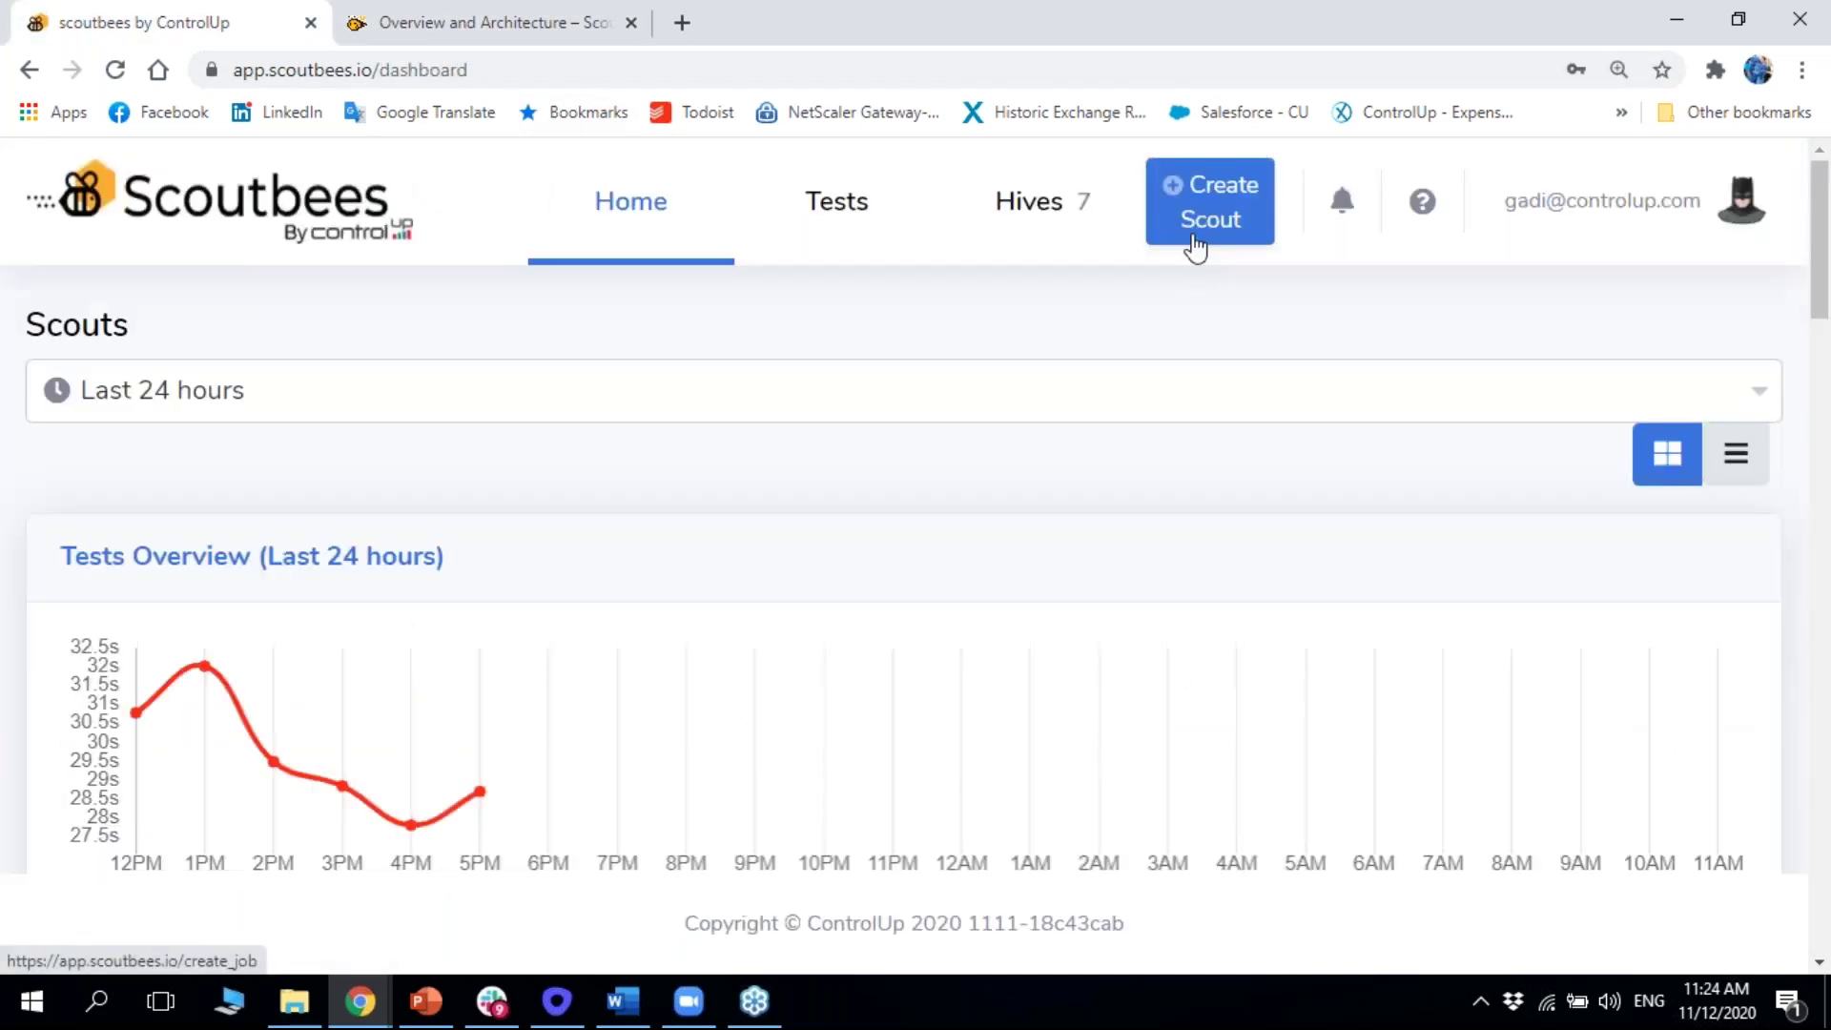
pyautogui.click(1196, 217)
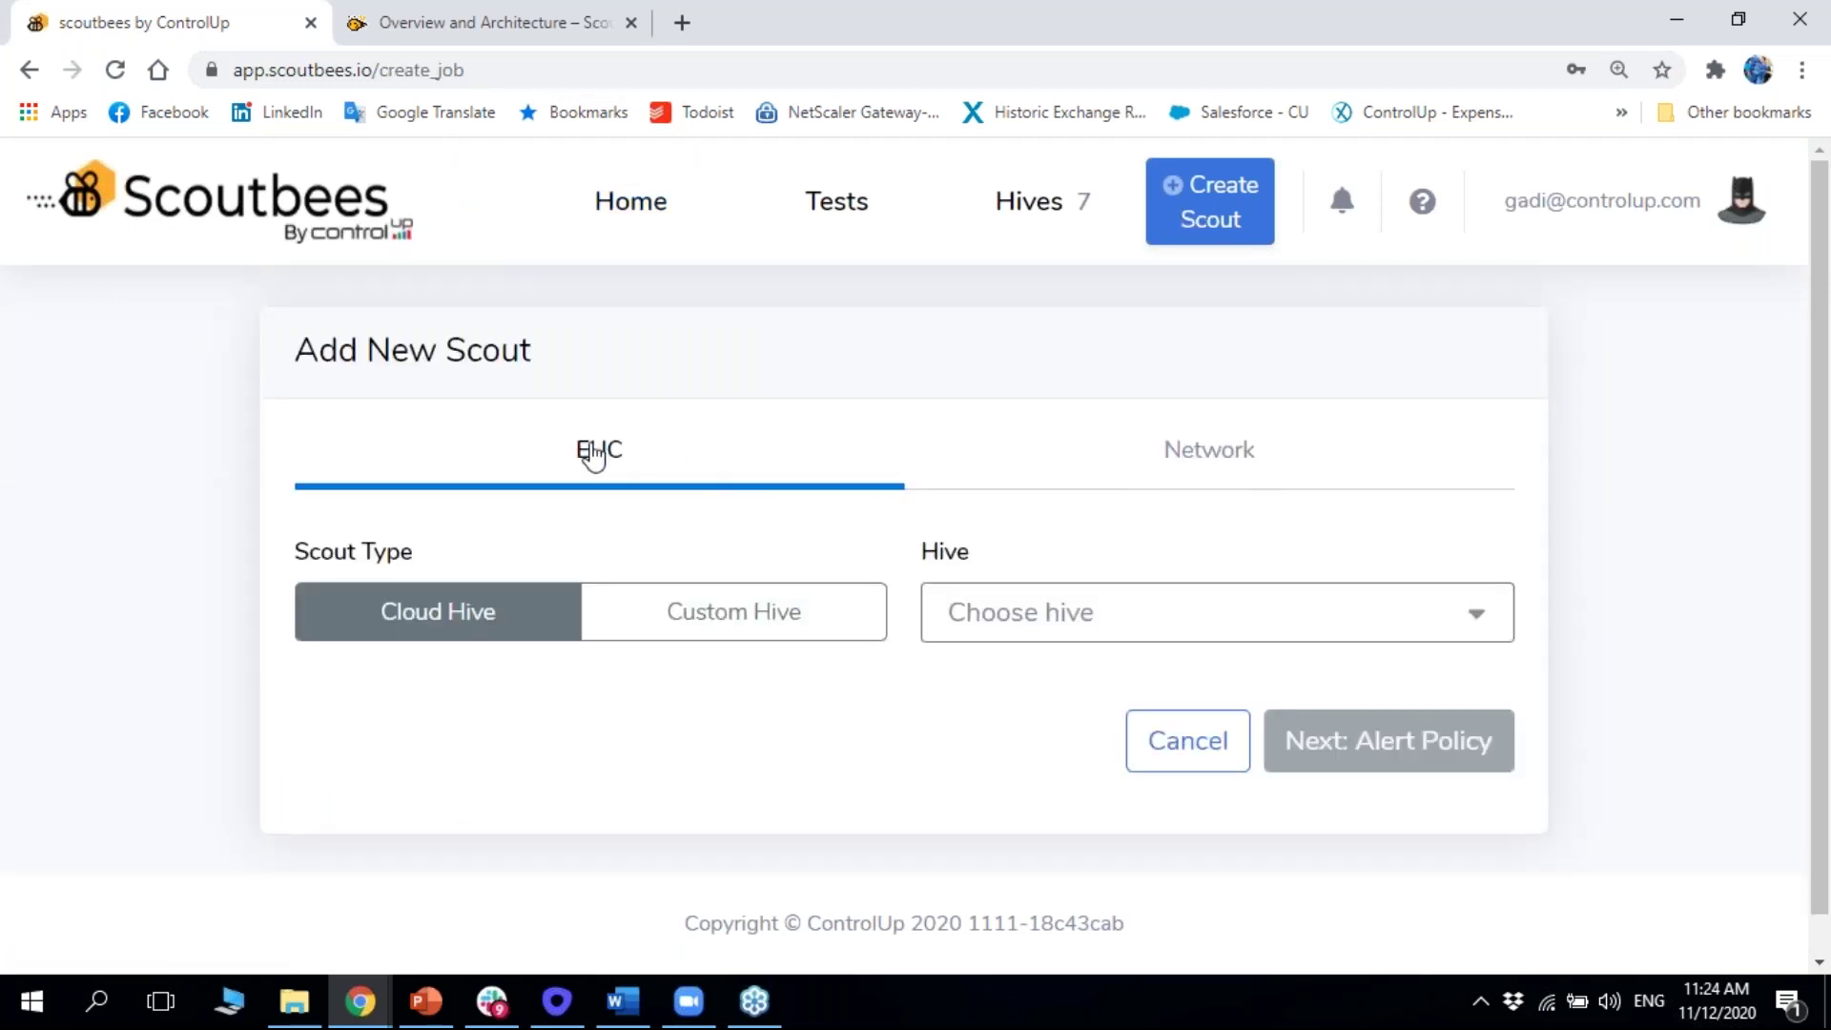
# Configure the EUC scout with the EU (Frankfurt) cloud hive, Citrix Virtual Apps and Desktops - NetScaler Gateway type and a 5-minute interval
pyautogui.click(1028, 629)
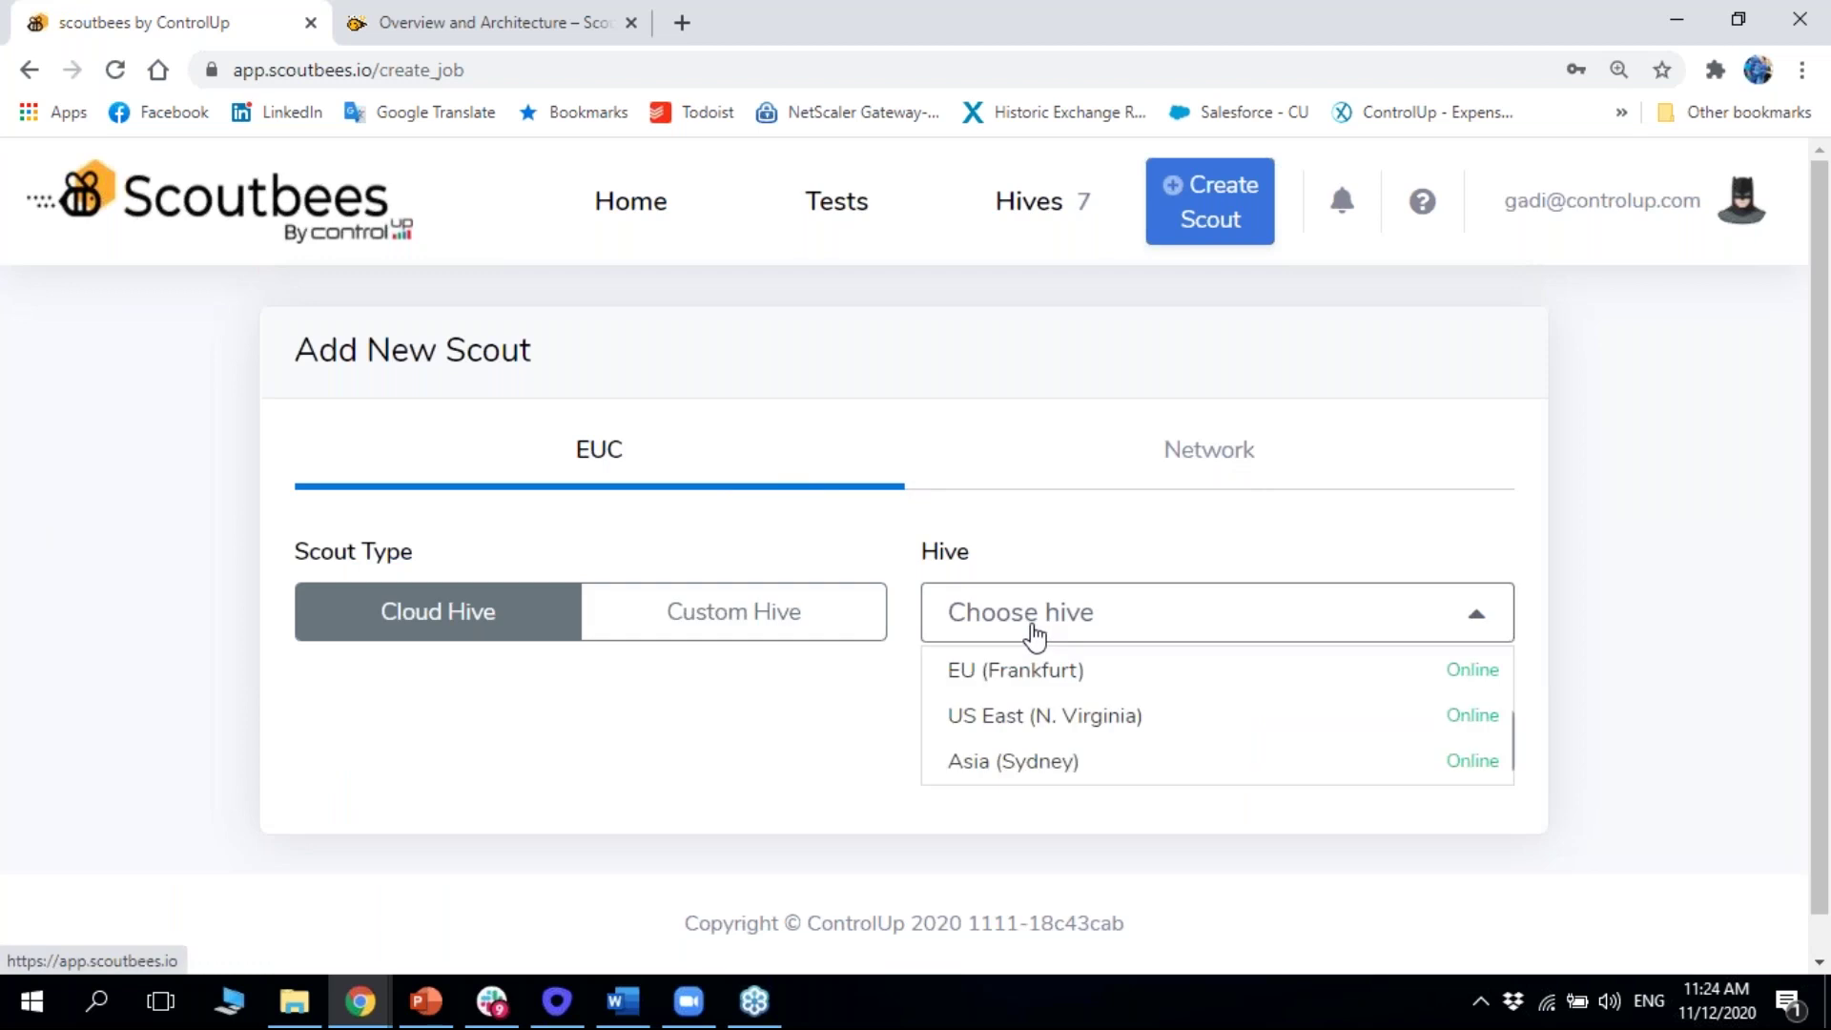
pyautogui.click(1015, 676)
pyautogui.scroll(-3, 667, 687)
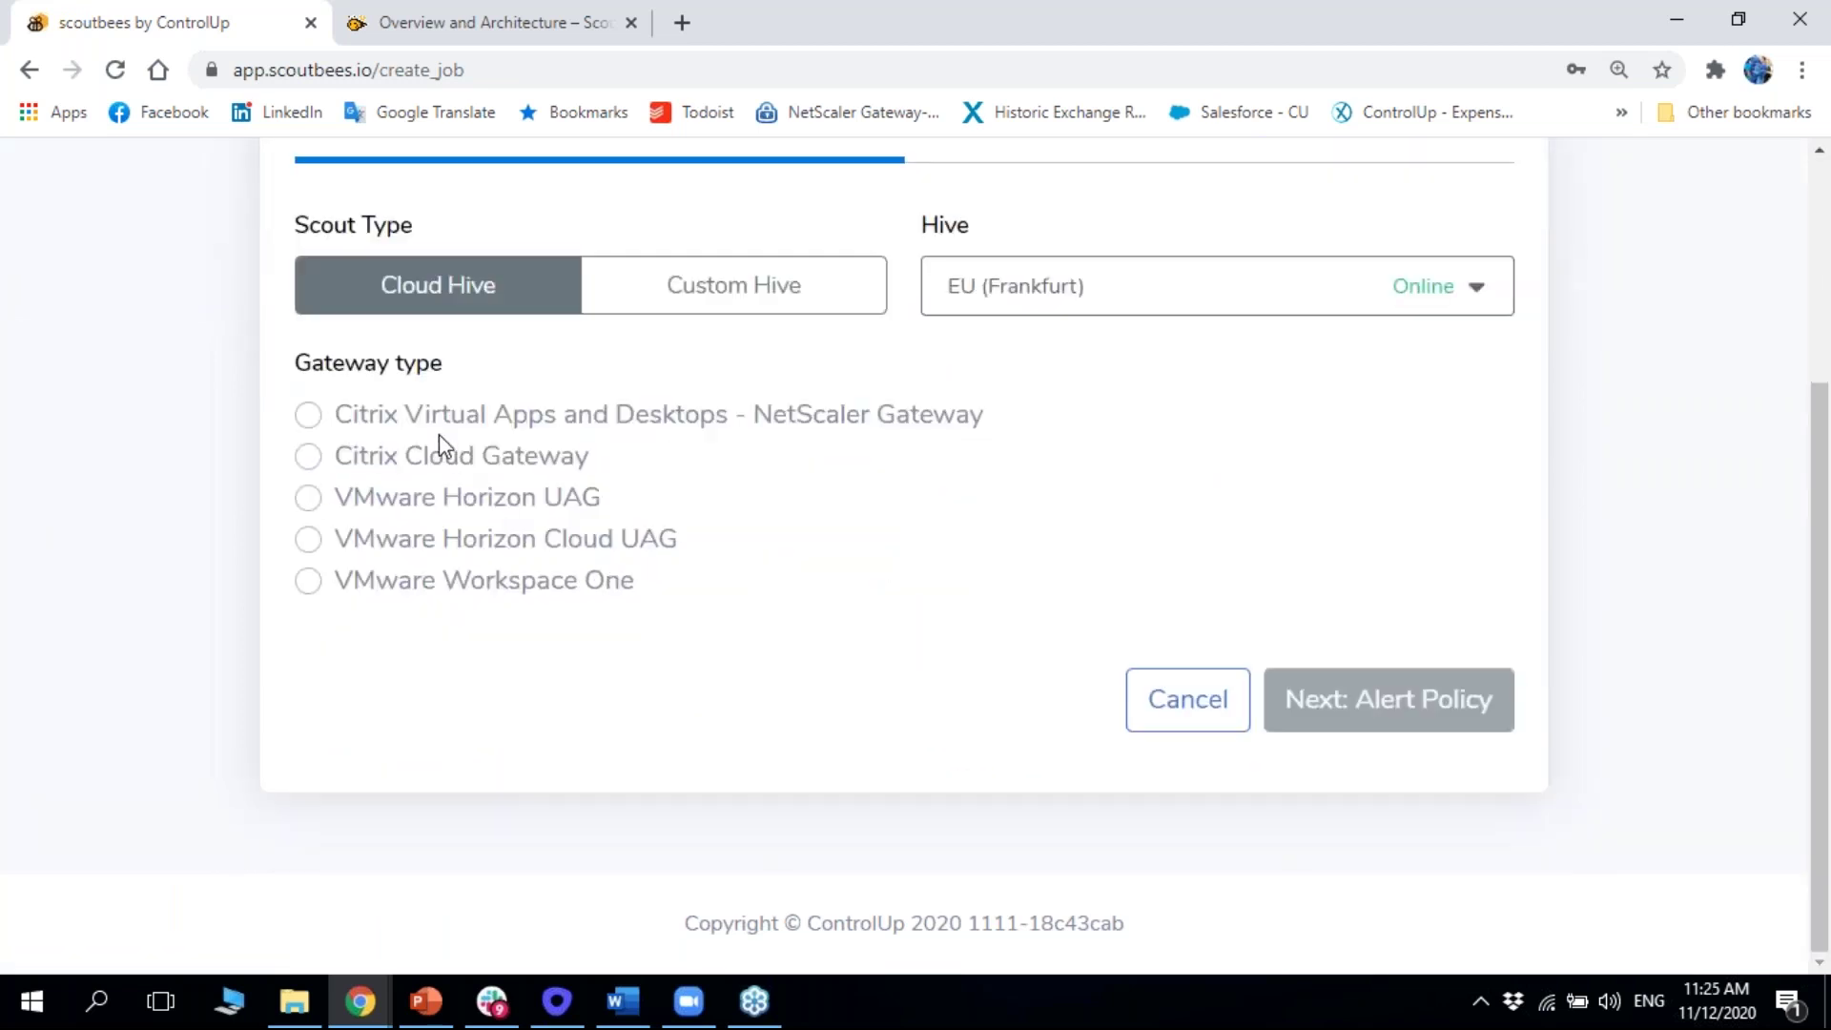
pyautogui.click(437, 425)
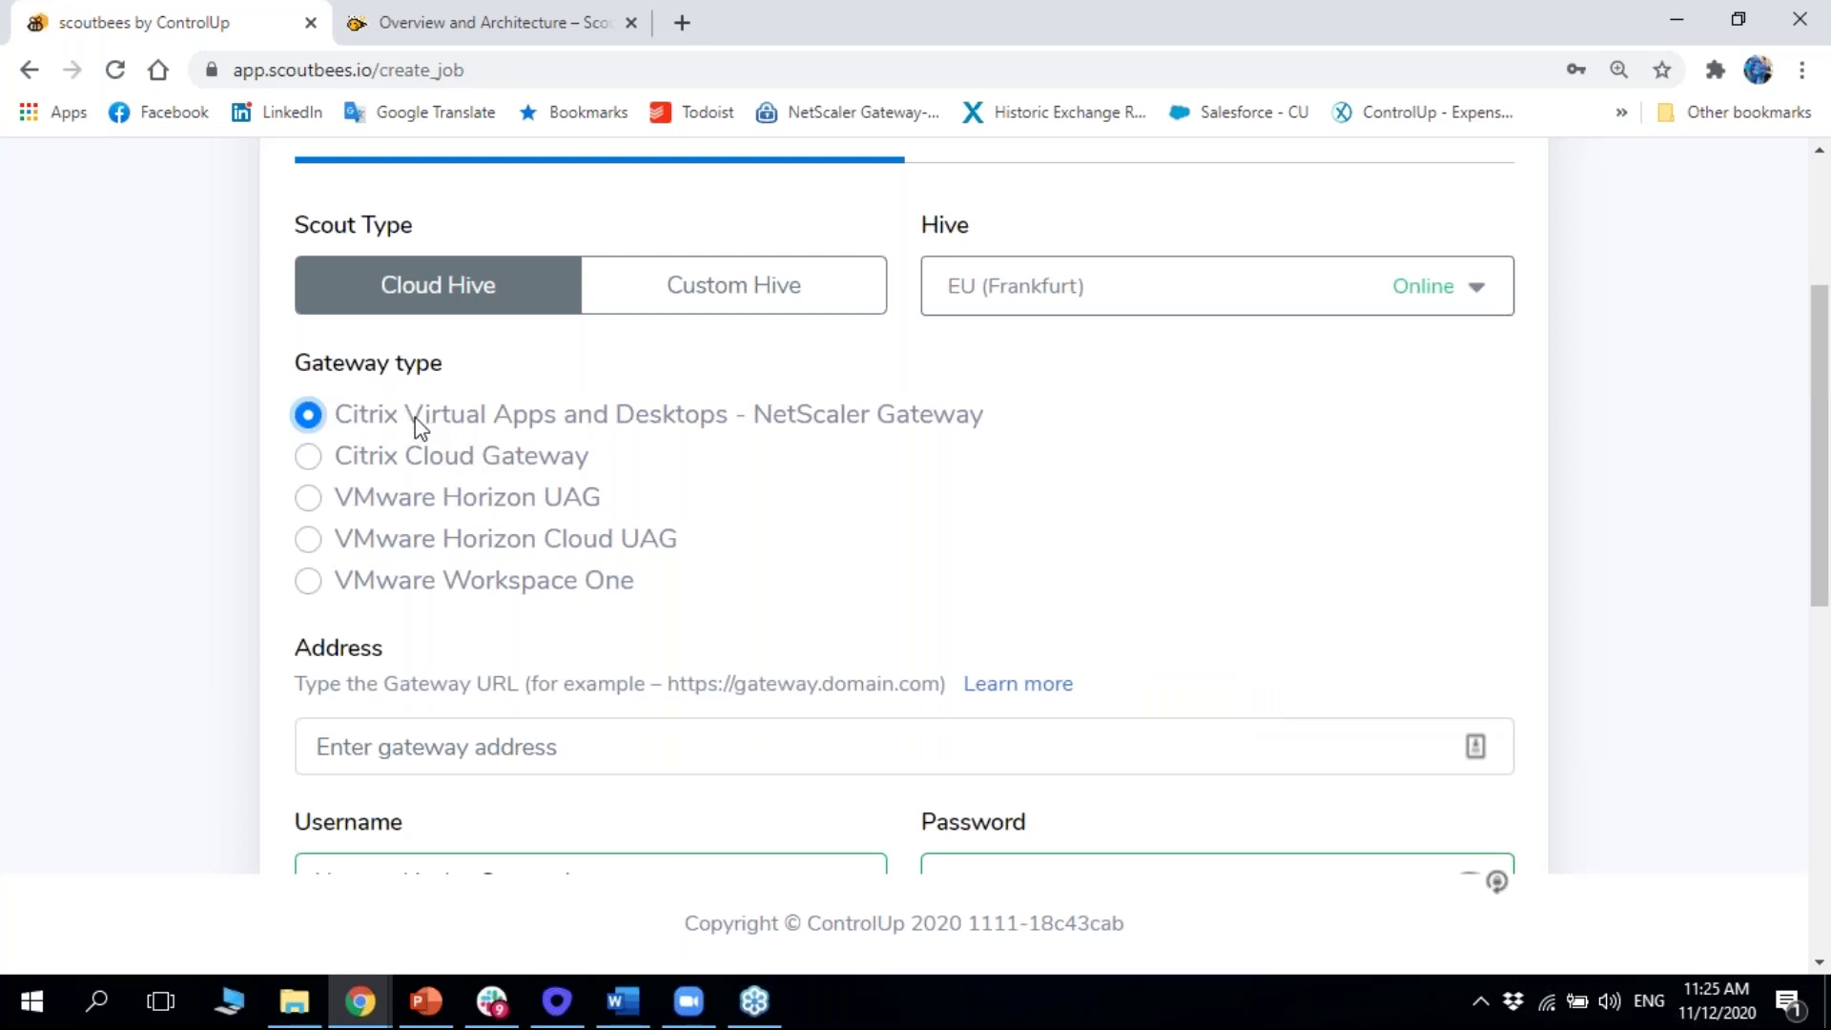
pyautogui.scroll(-5, 420, 563)
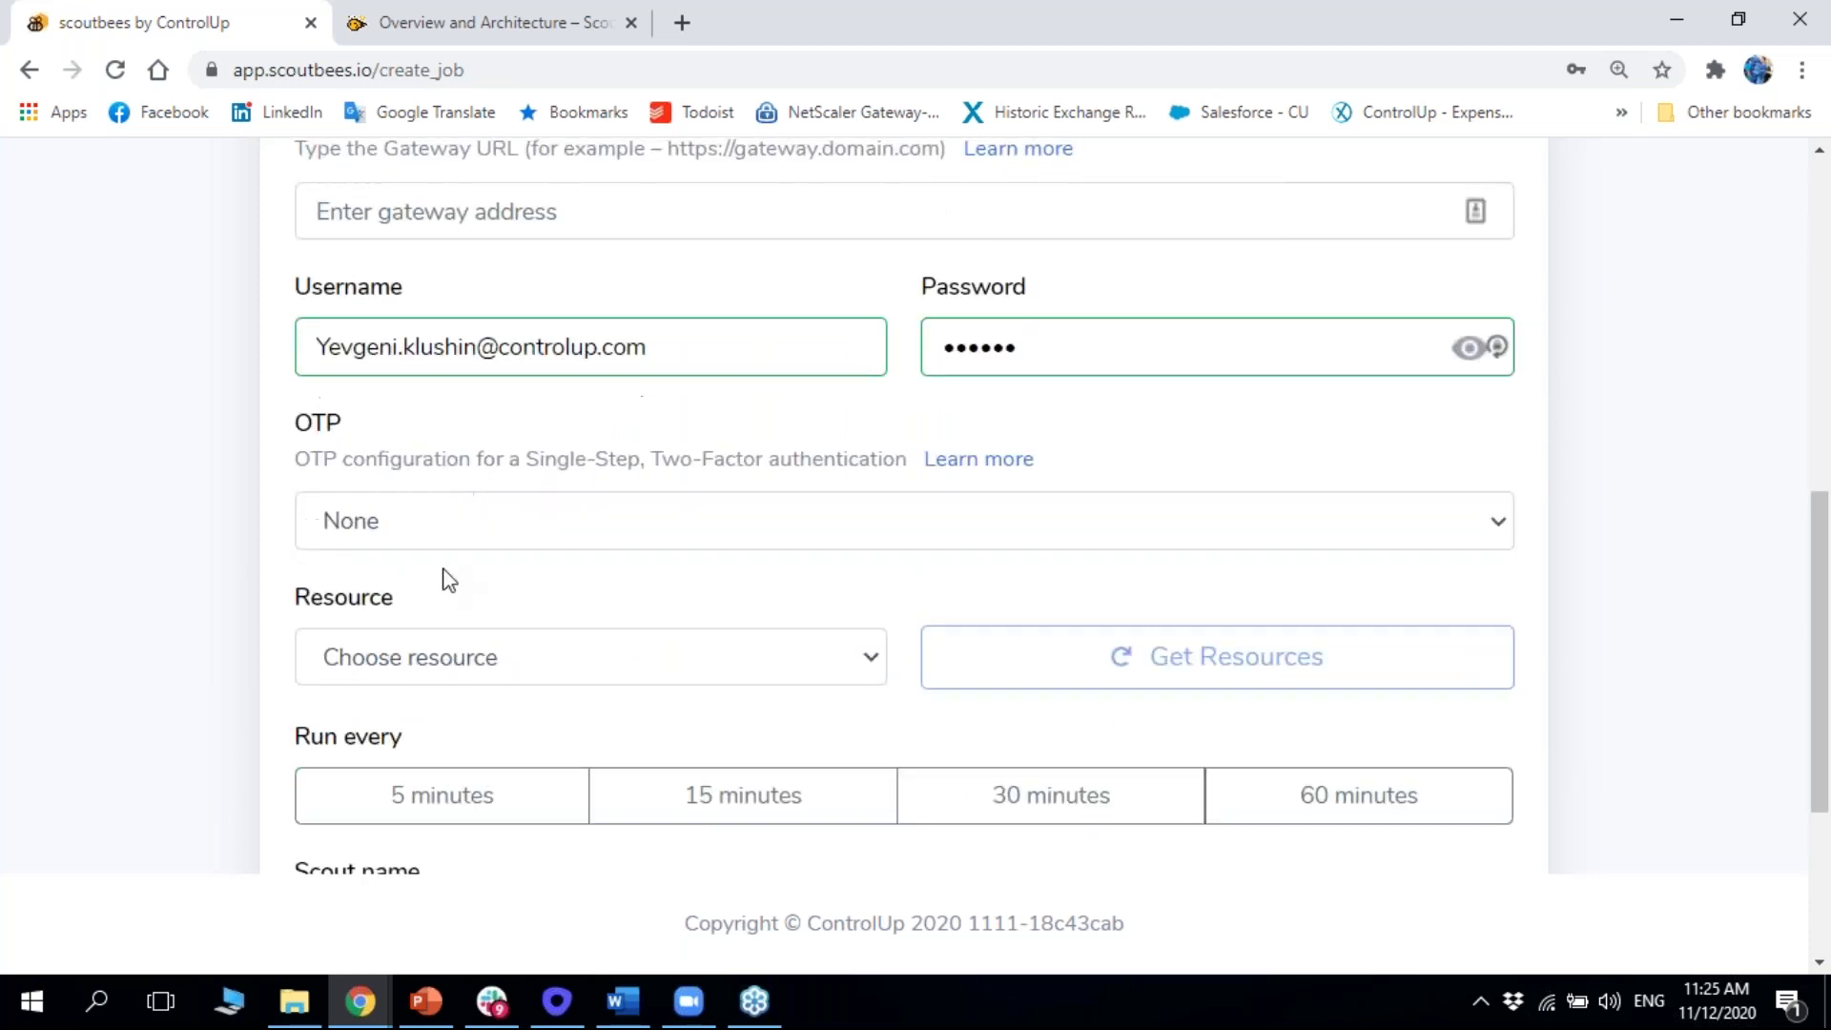
pyautogui.click(476, 818)
# Change the new scout to a Network scout on the London_Hive custom hive
pyautogui.scroll(10, 745, 740)
pyautogui.click(1211, 452)
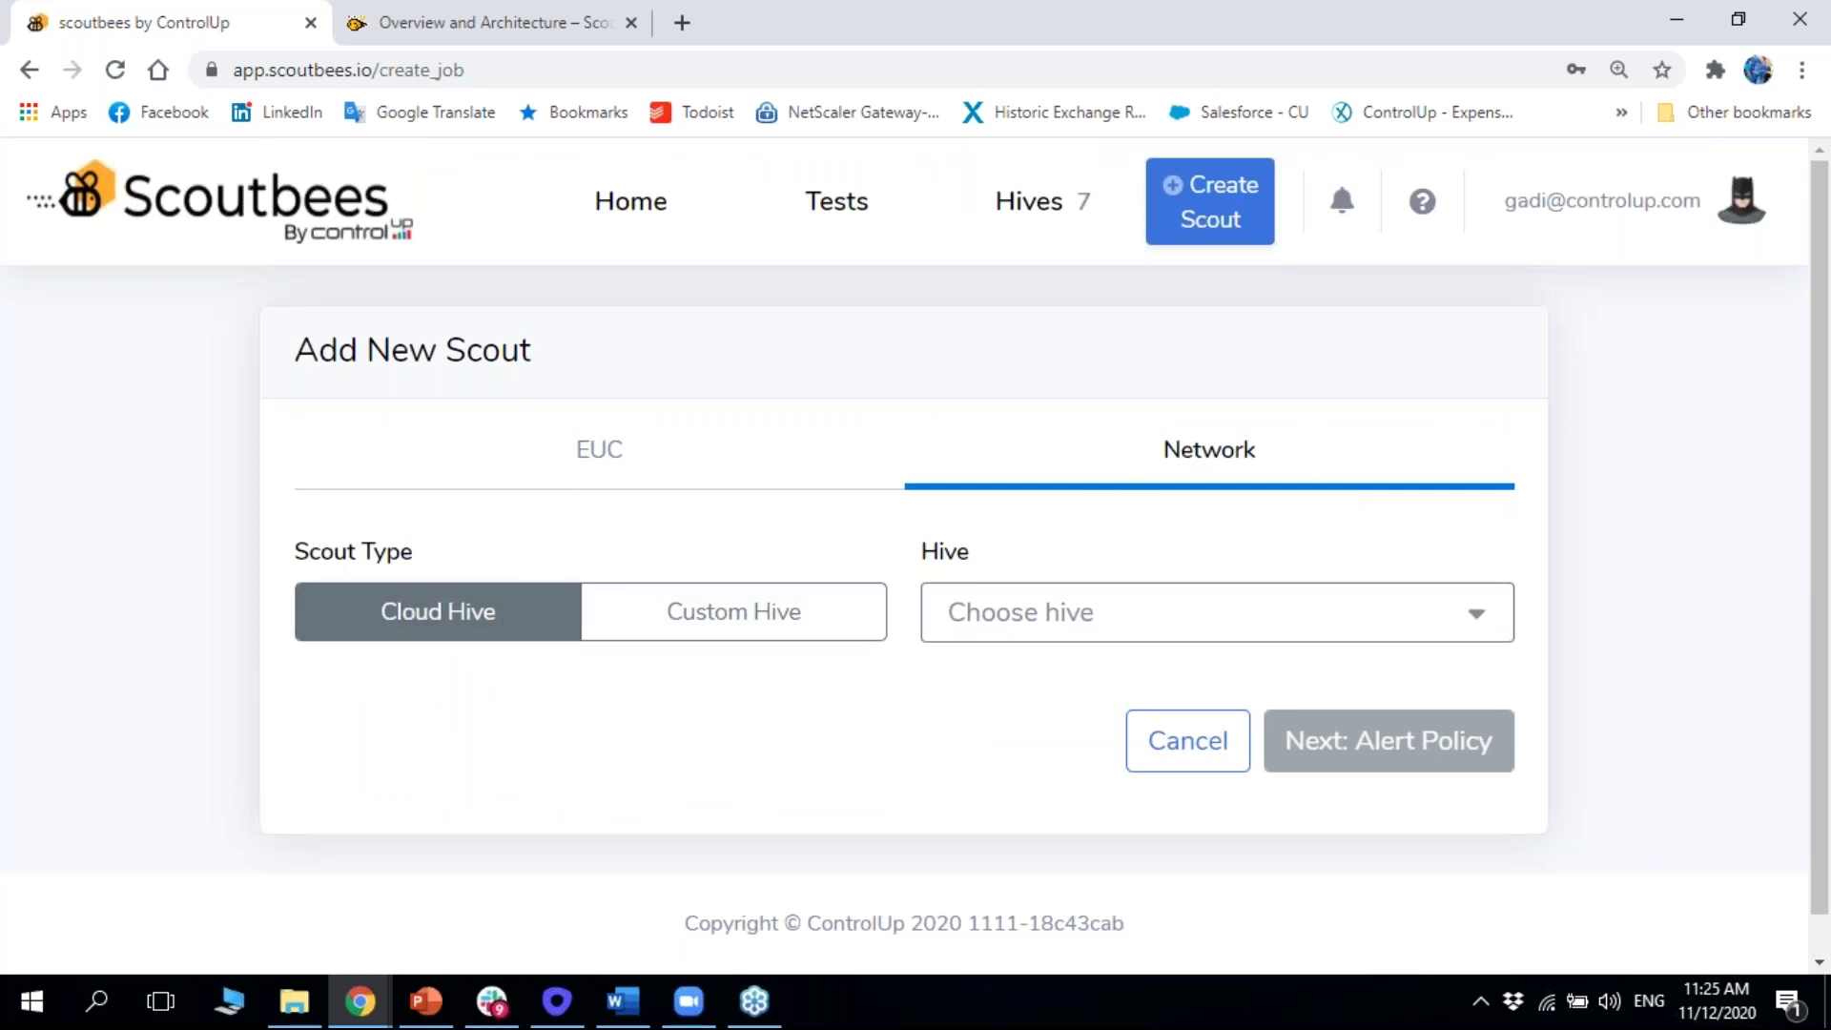
pyautogui.click(739, 632)
pyautogui.click(1070, 629)
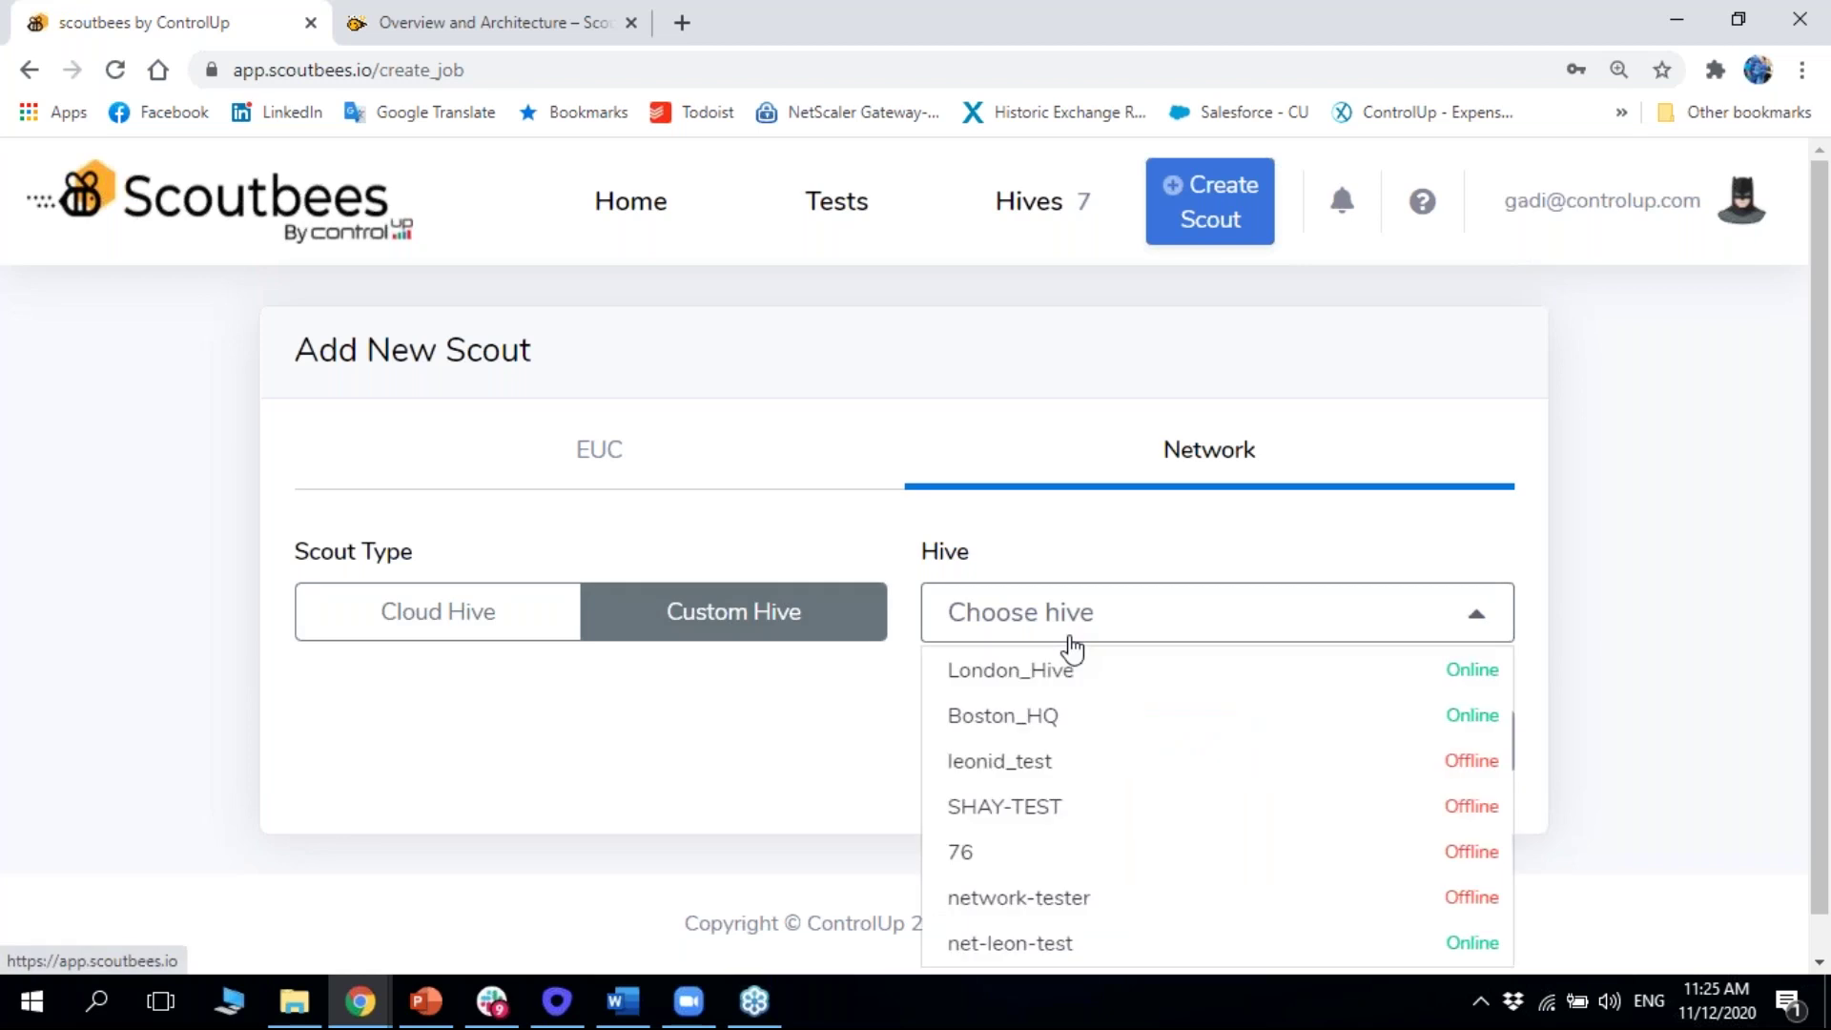
pyautogui.click(1046, 673)
# Set the network scout's test type to HTTP(s) and view its method and address settings
pyautogui.scroll(-2, 591, 658)
pyautogui.click(462, 587)
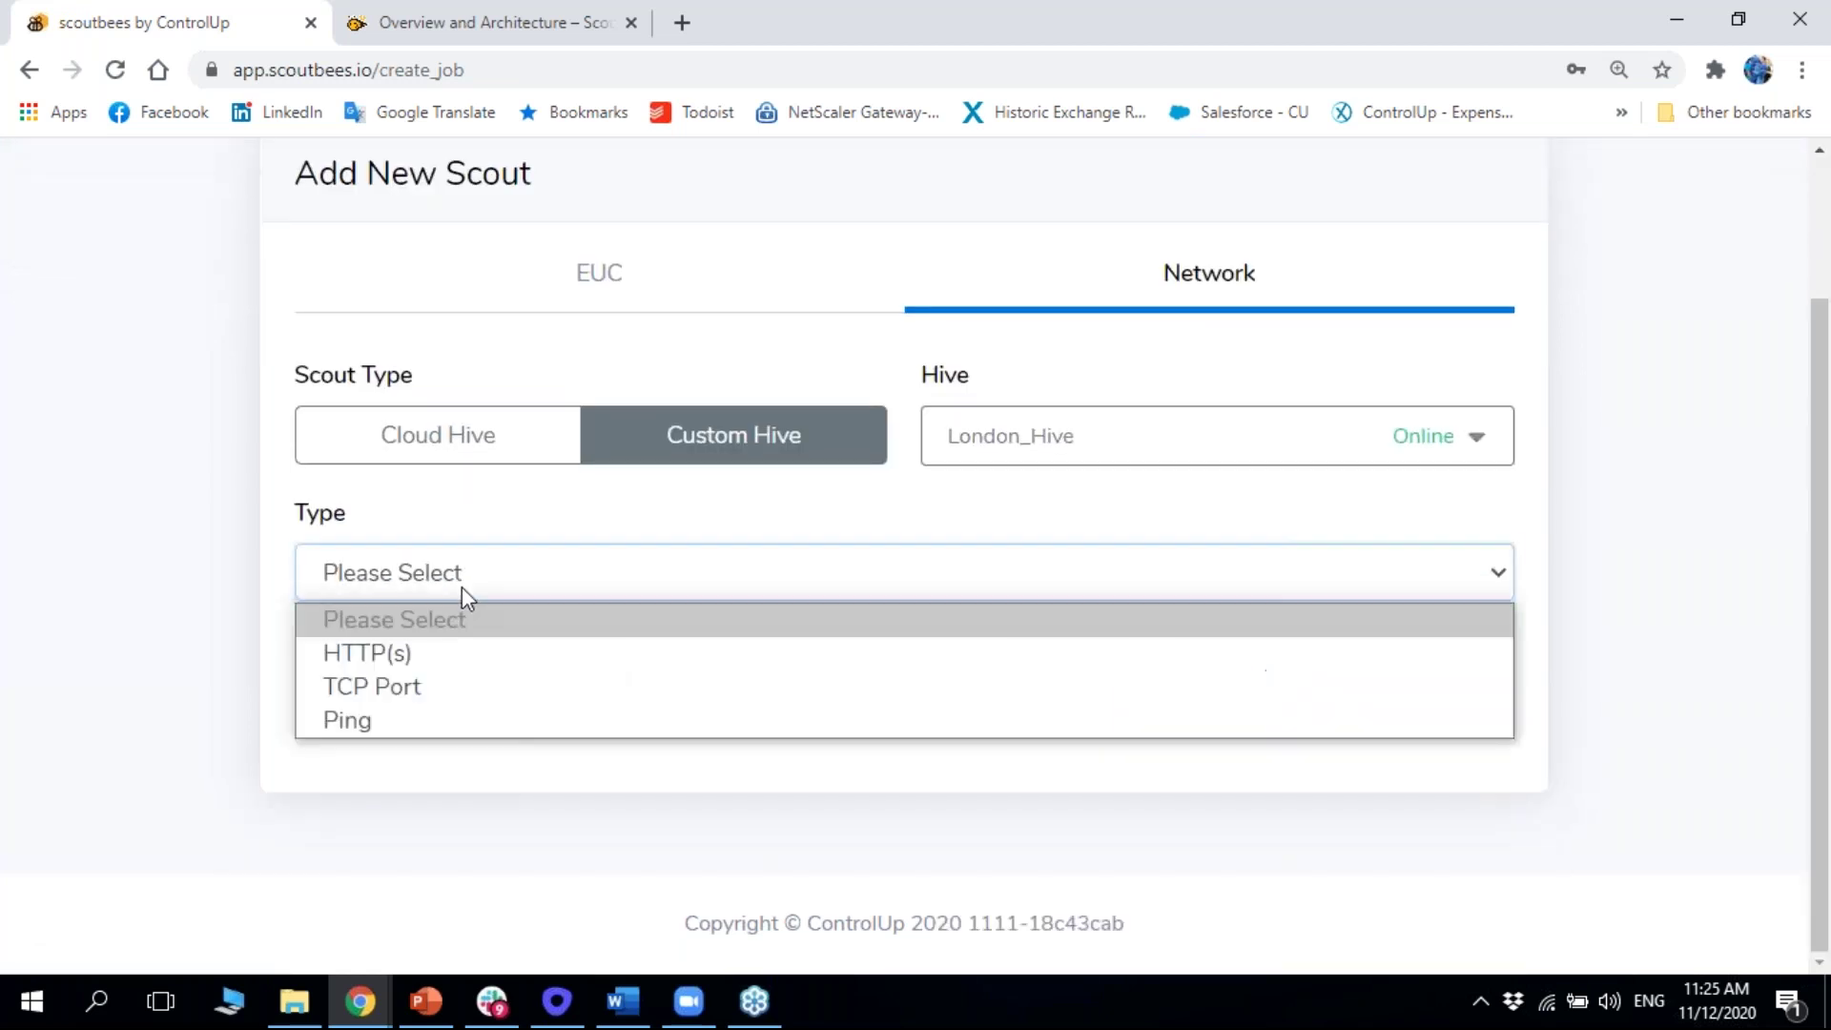
pyautogui.click(418, 656)
pyautogui.scroll(-3, 448, 611)
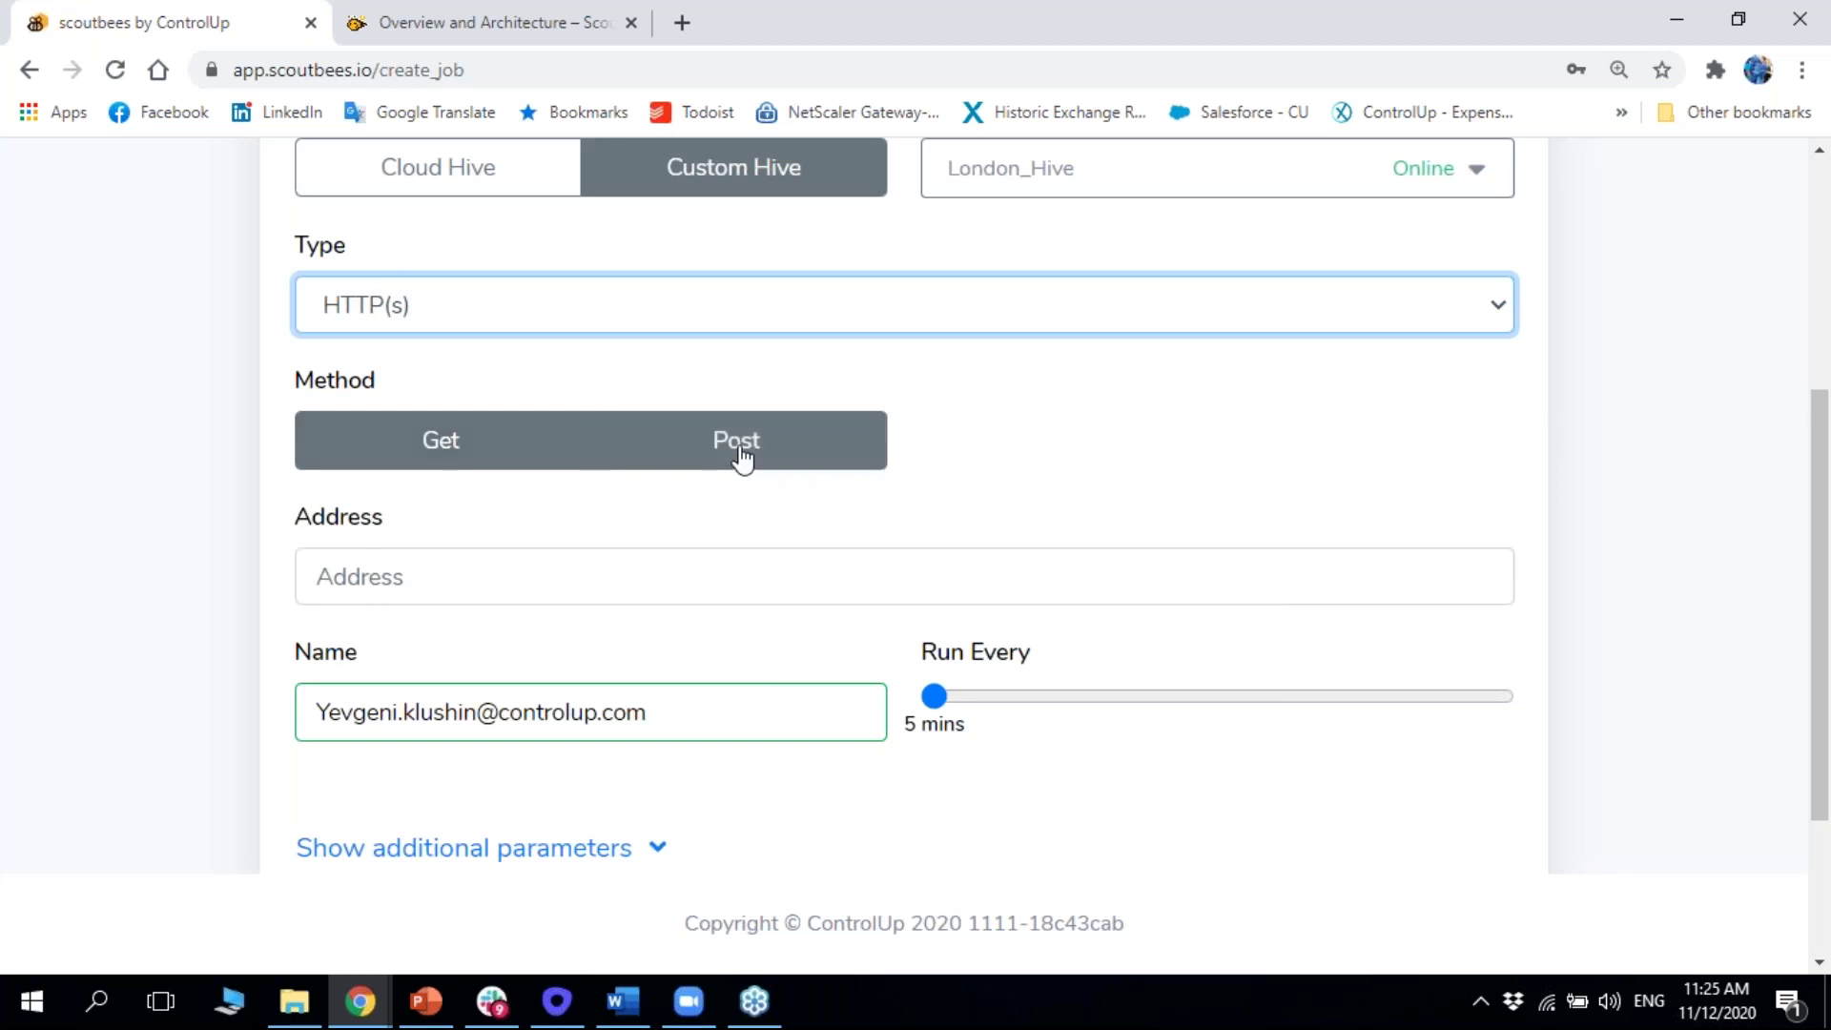
# Switch the network scout's test type to TCP Port and to Ping to compare their configuration fields
pyautogui.click(512, 304)
pyautogui.click(478, 418)
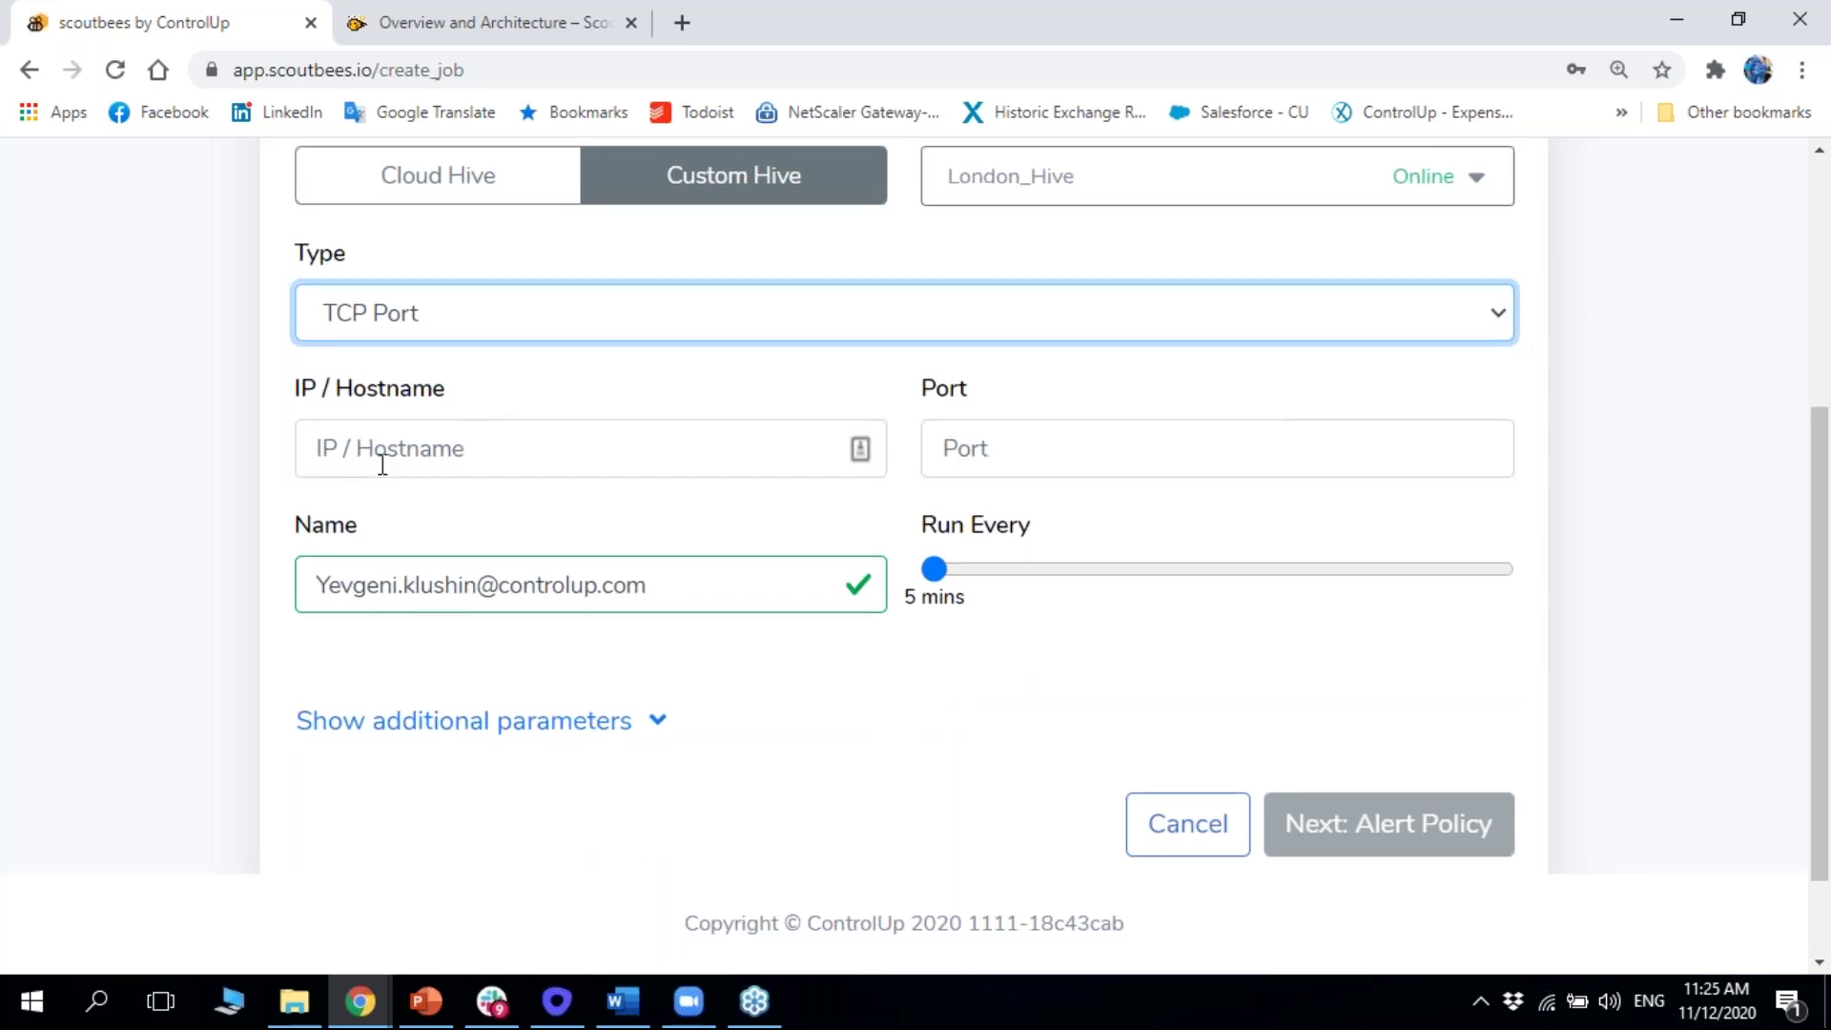
pyautogui.scroll(1, 381, 464)
pyautogui.click(716, 438)
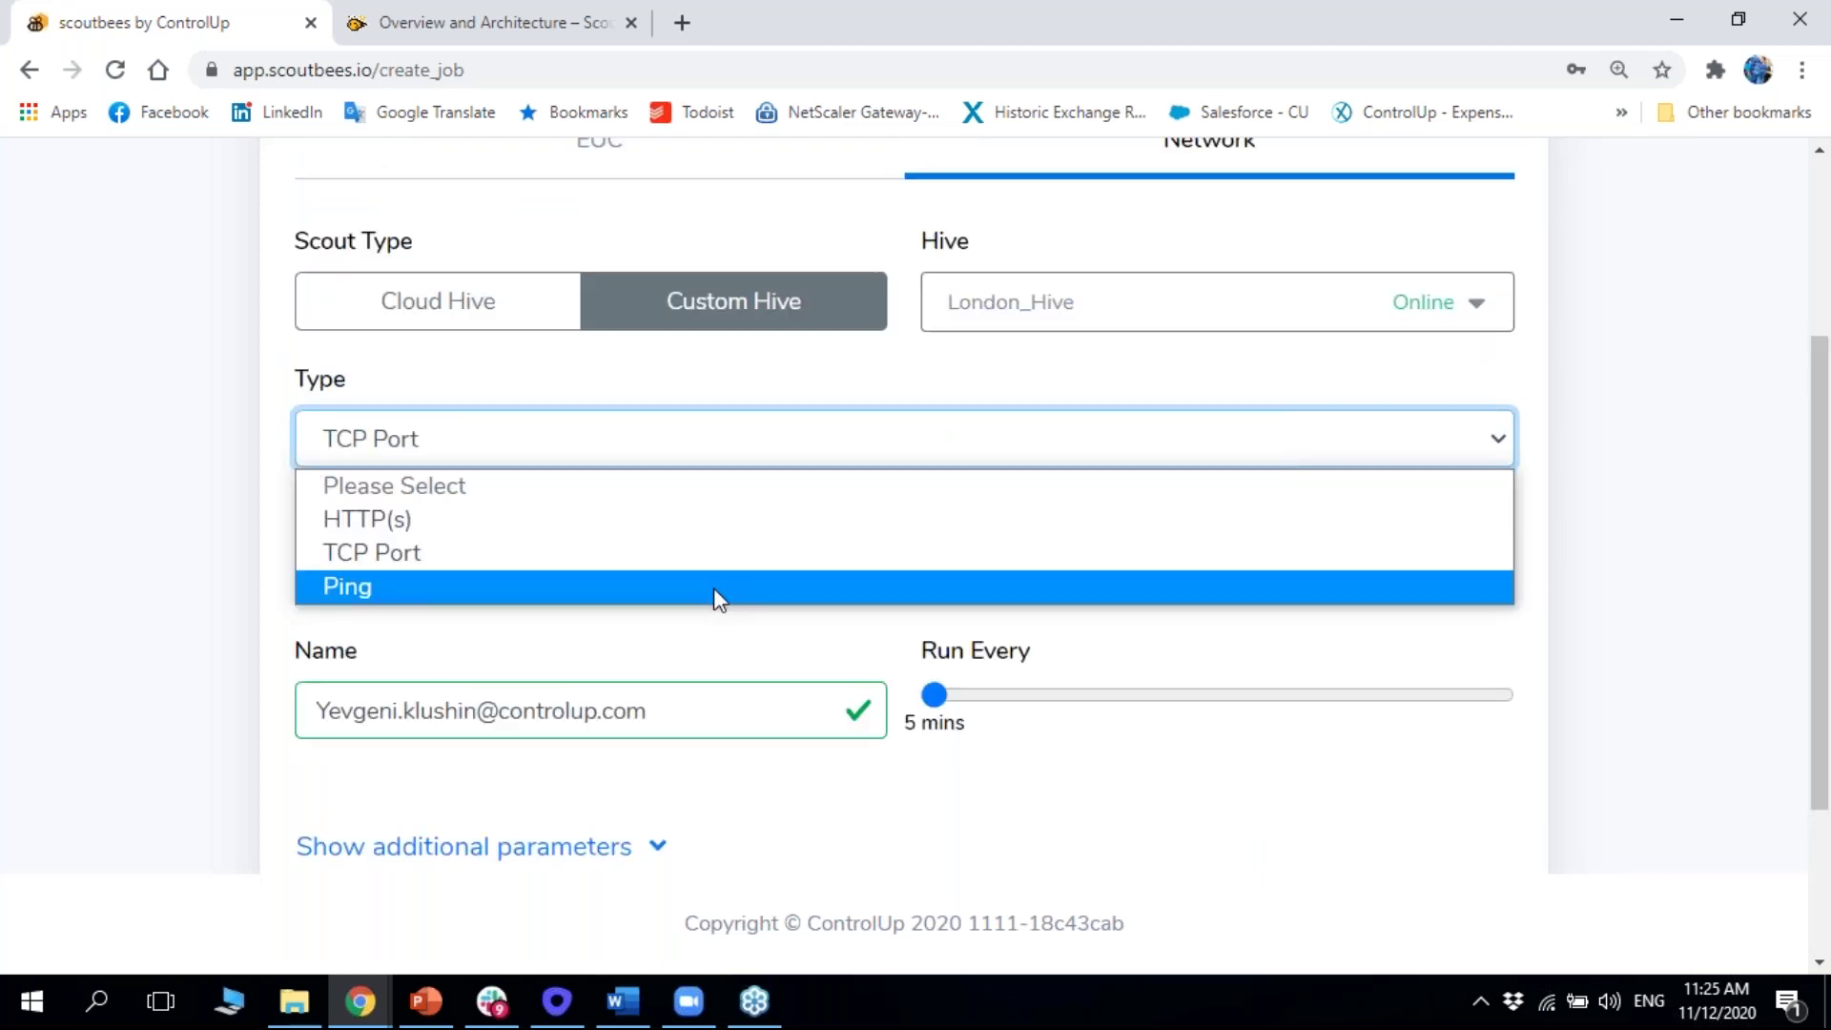
pyautogui.click(713, 588)
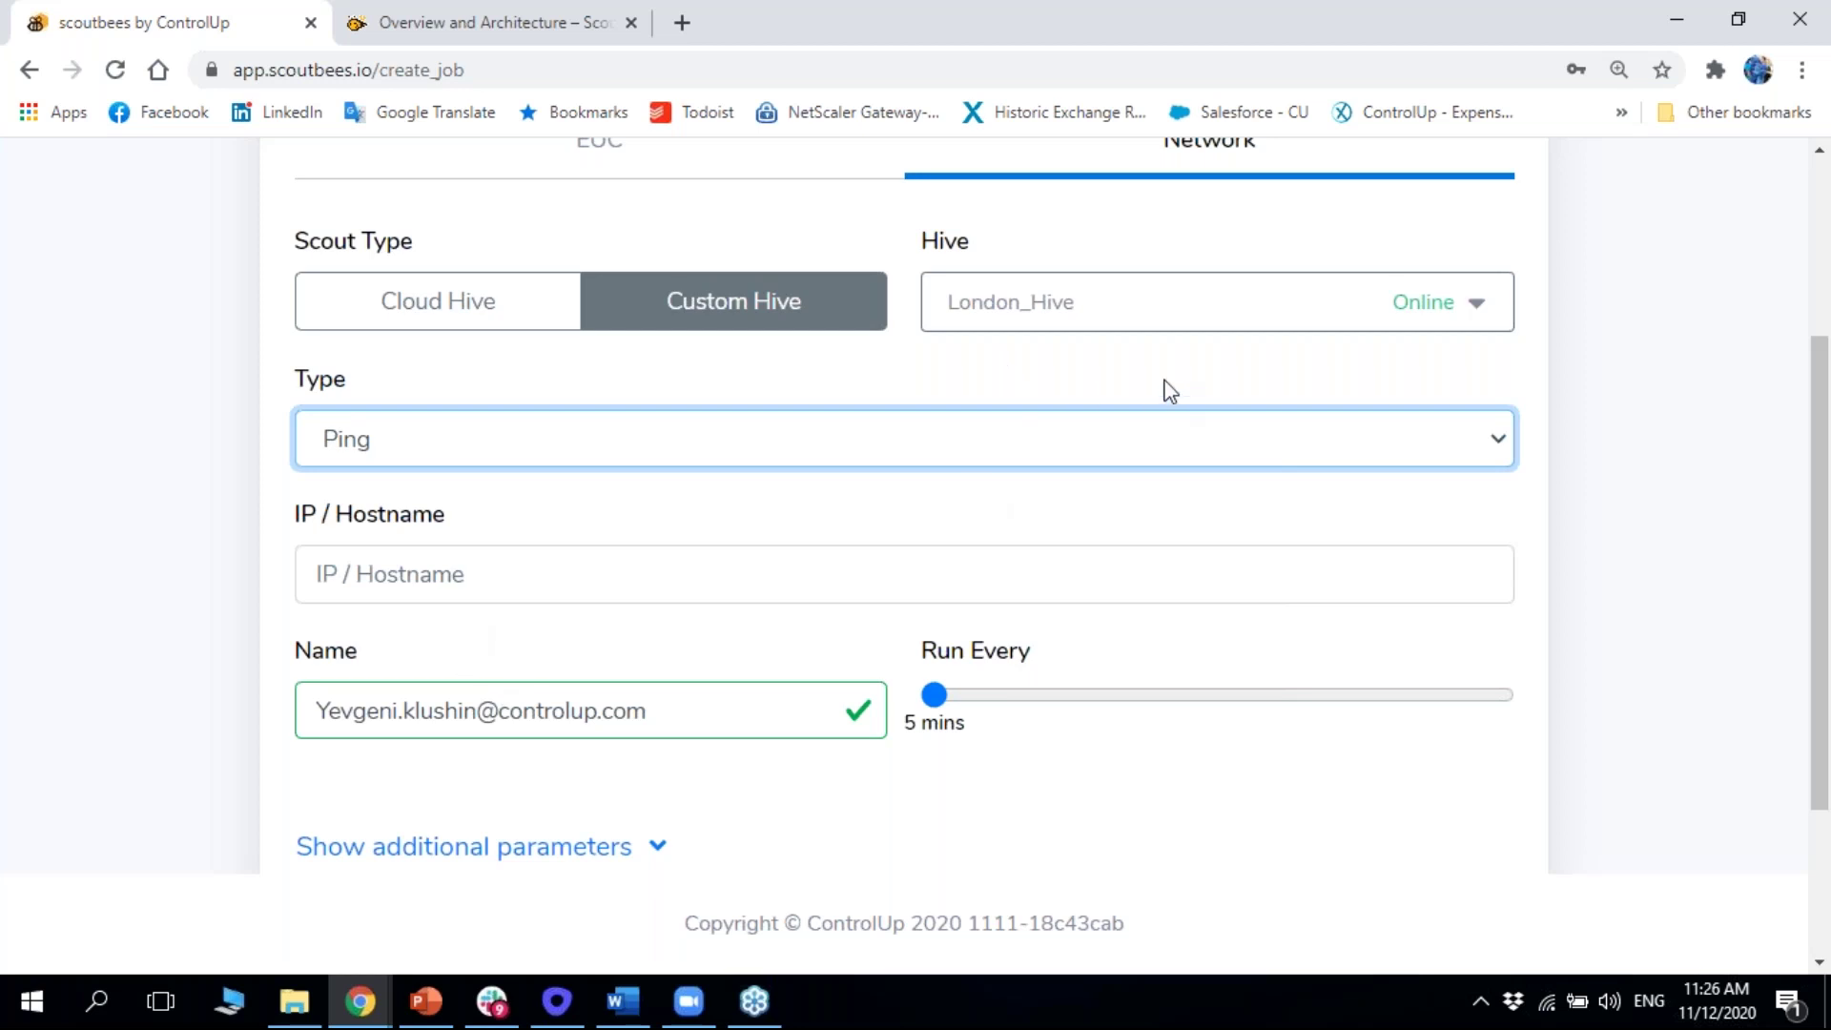
# Expand the Ping scout's additional parameters and review the protocol, port, jitter, timeout and TTL options
pyautogui.scroll(2, 1166, 388)
pyautogui.scroll(1, 1166, 388)
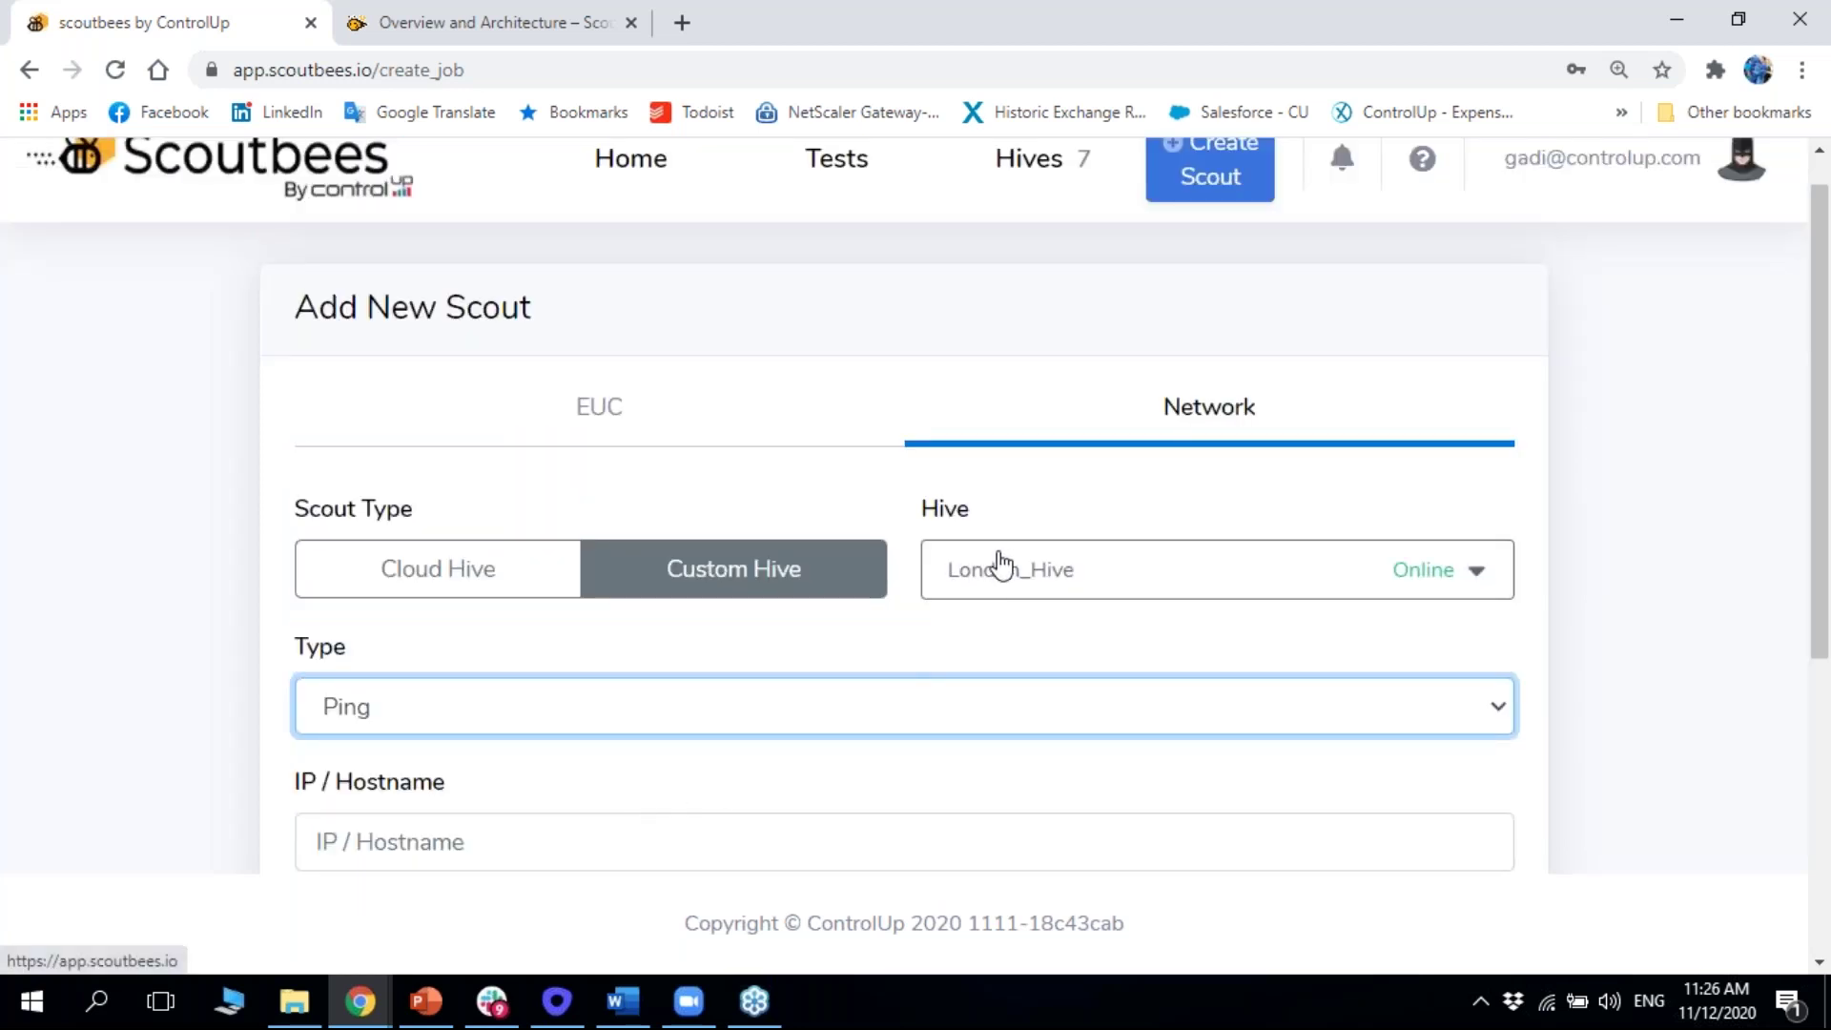
pyautogui.scroll(-3, 939, 672)
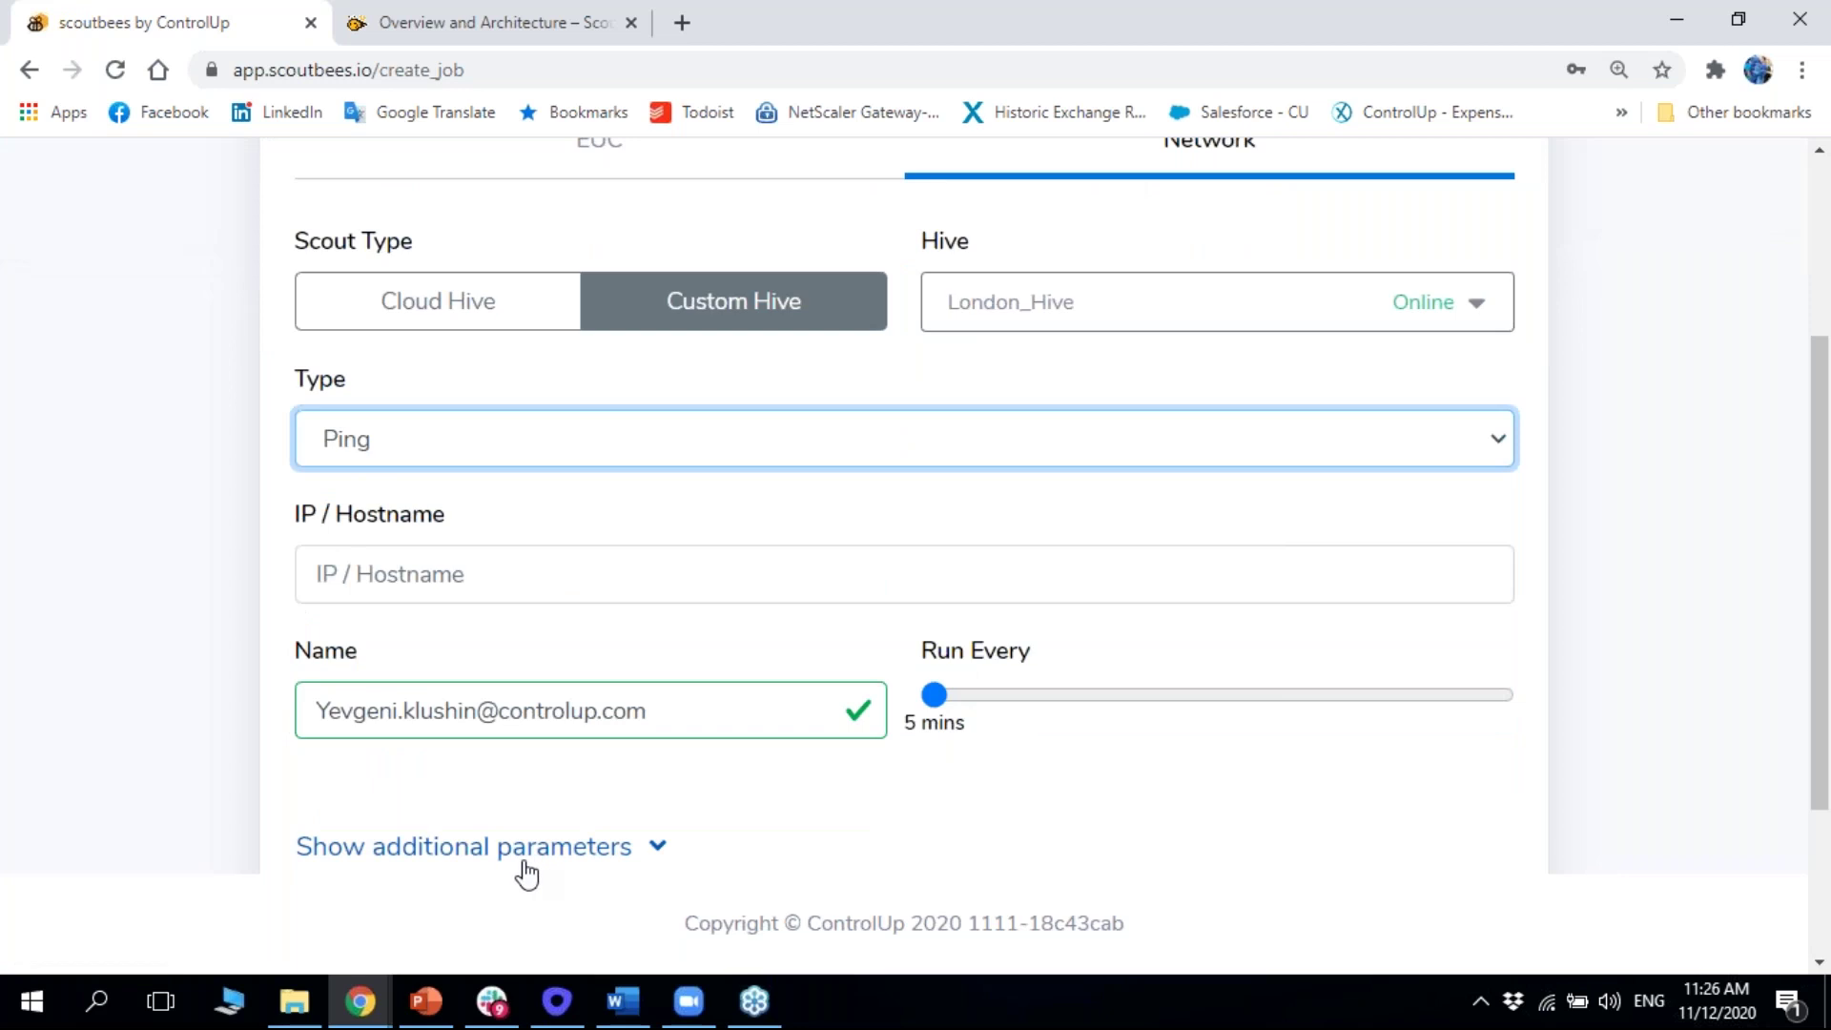
pyautogui.click(525, 862)
pyautogui.scroll(-4, 528, 775)
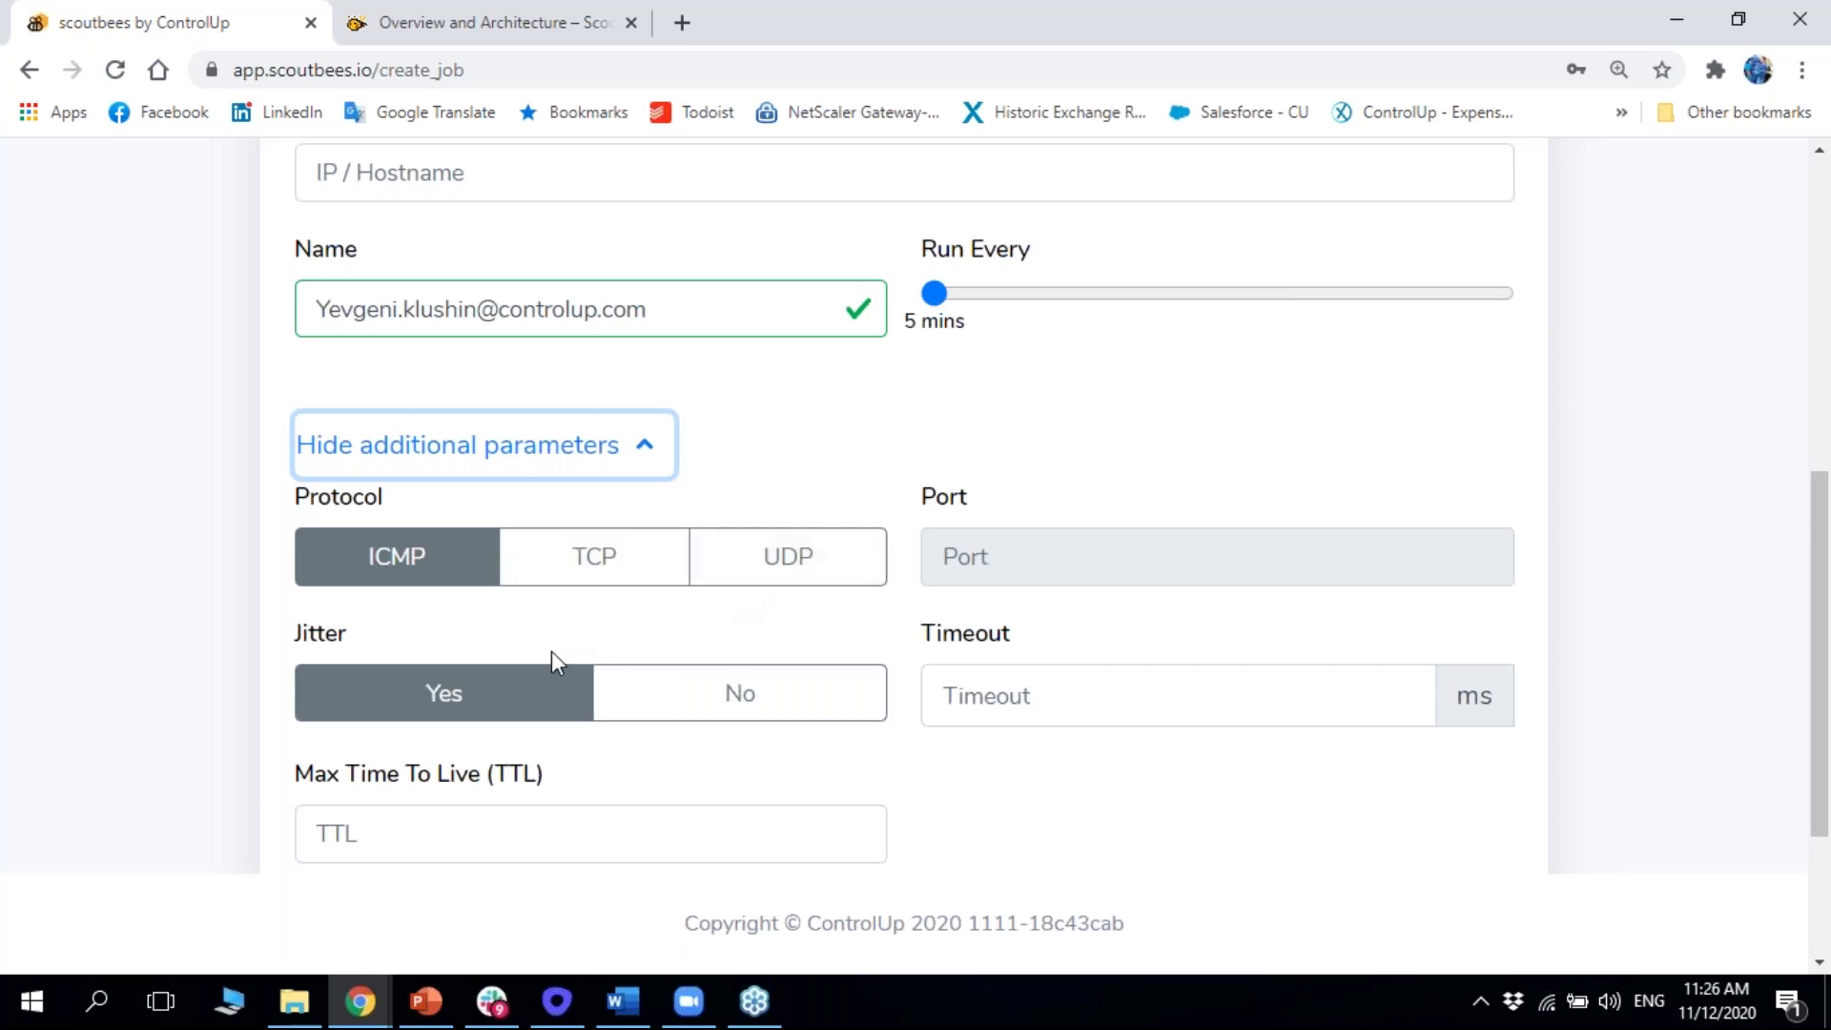
pyautogui.scroll(3, 412, 392)
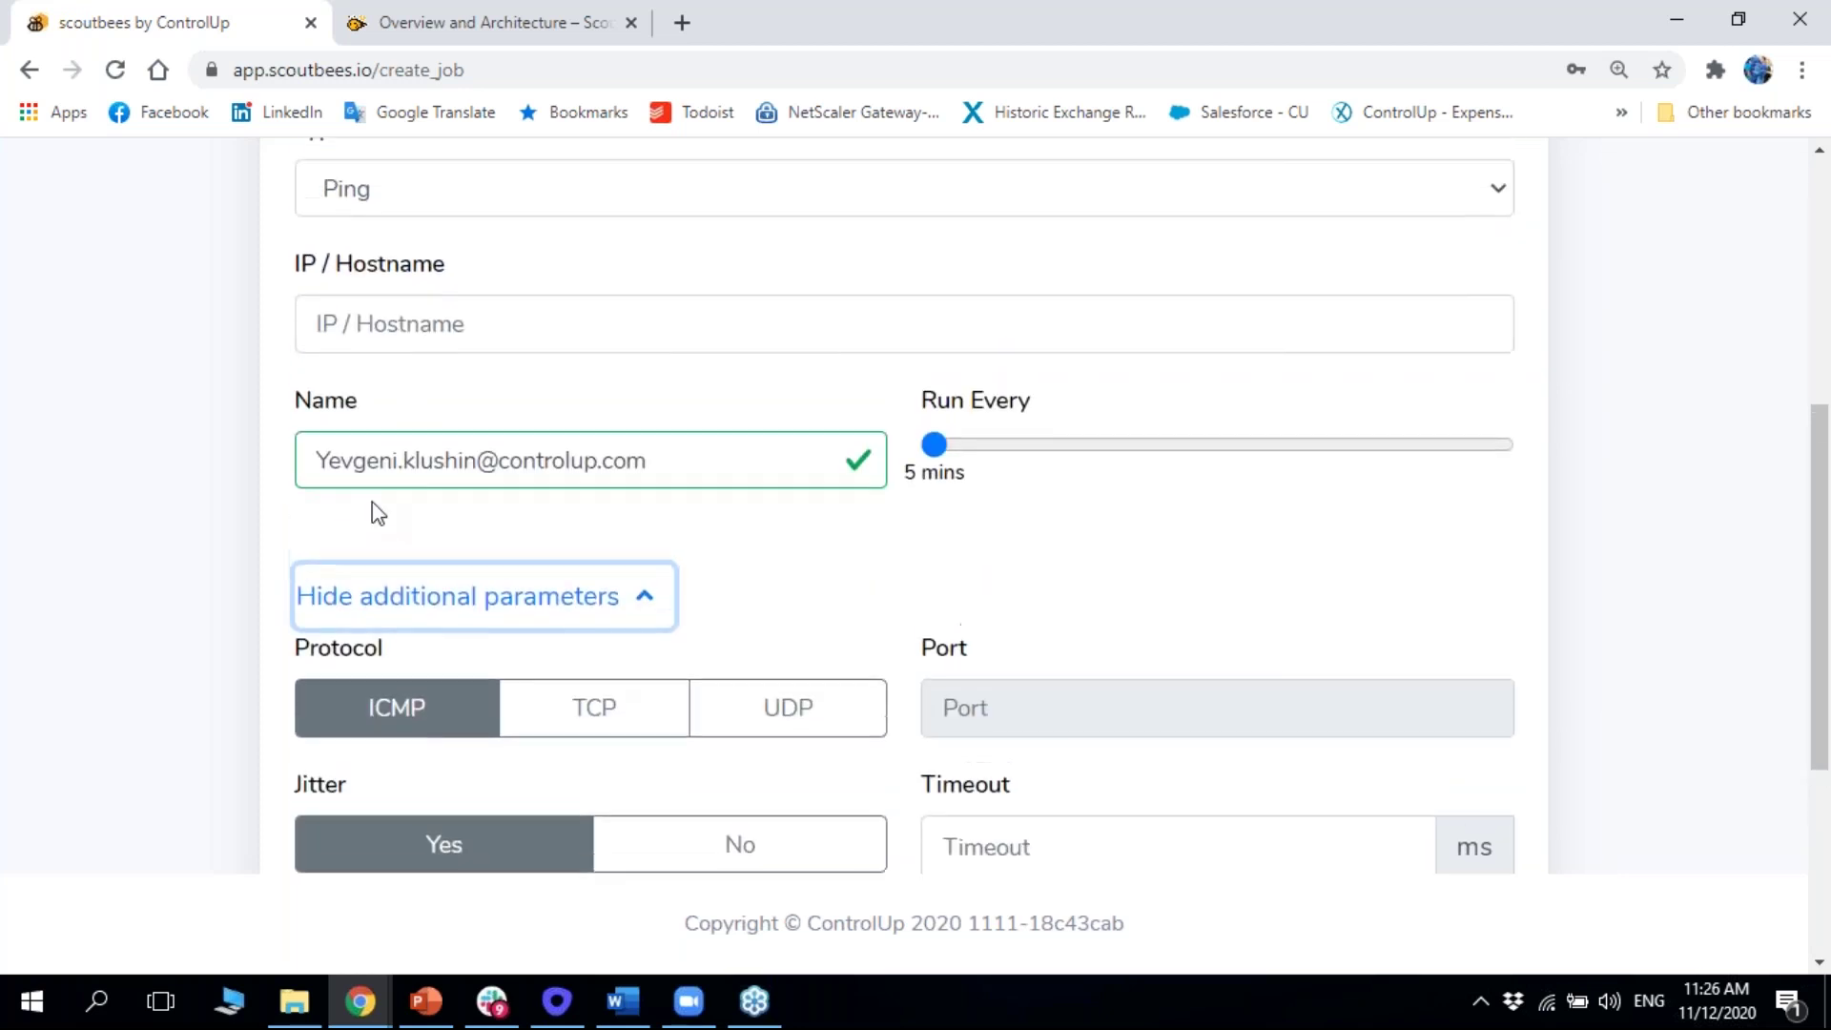
pyautogui.scroll(3, 477, 515)
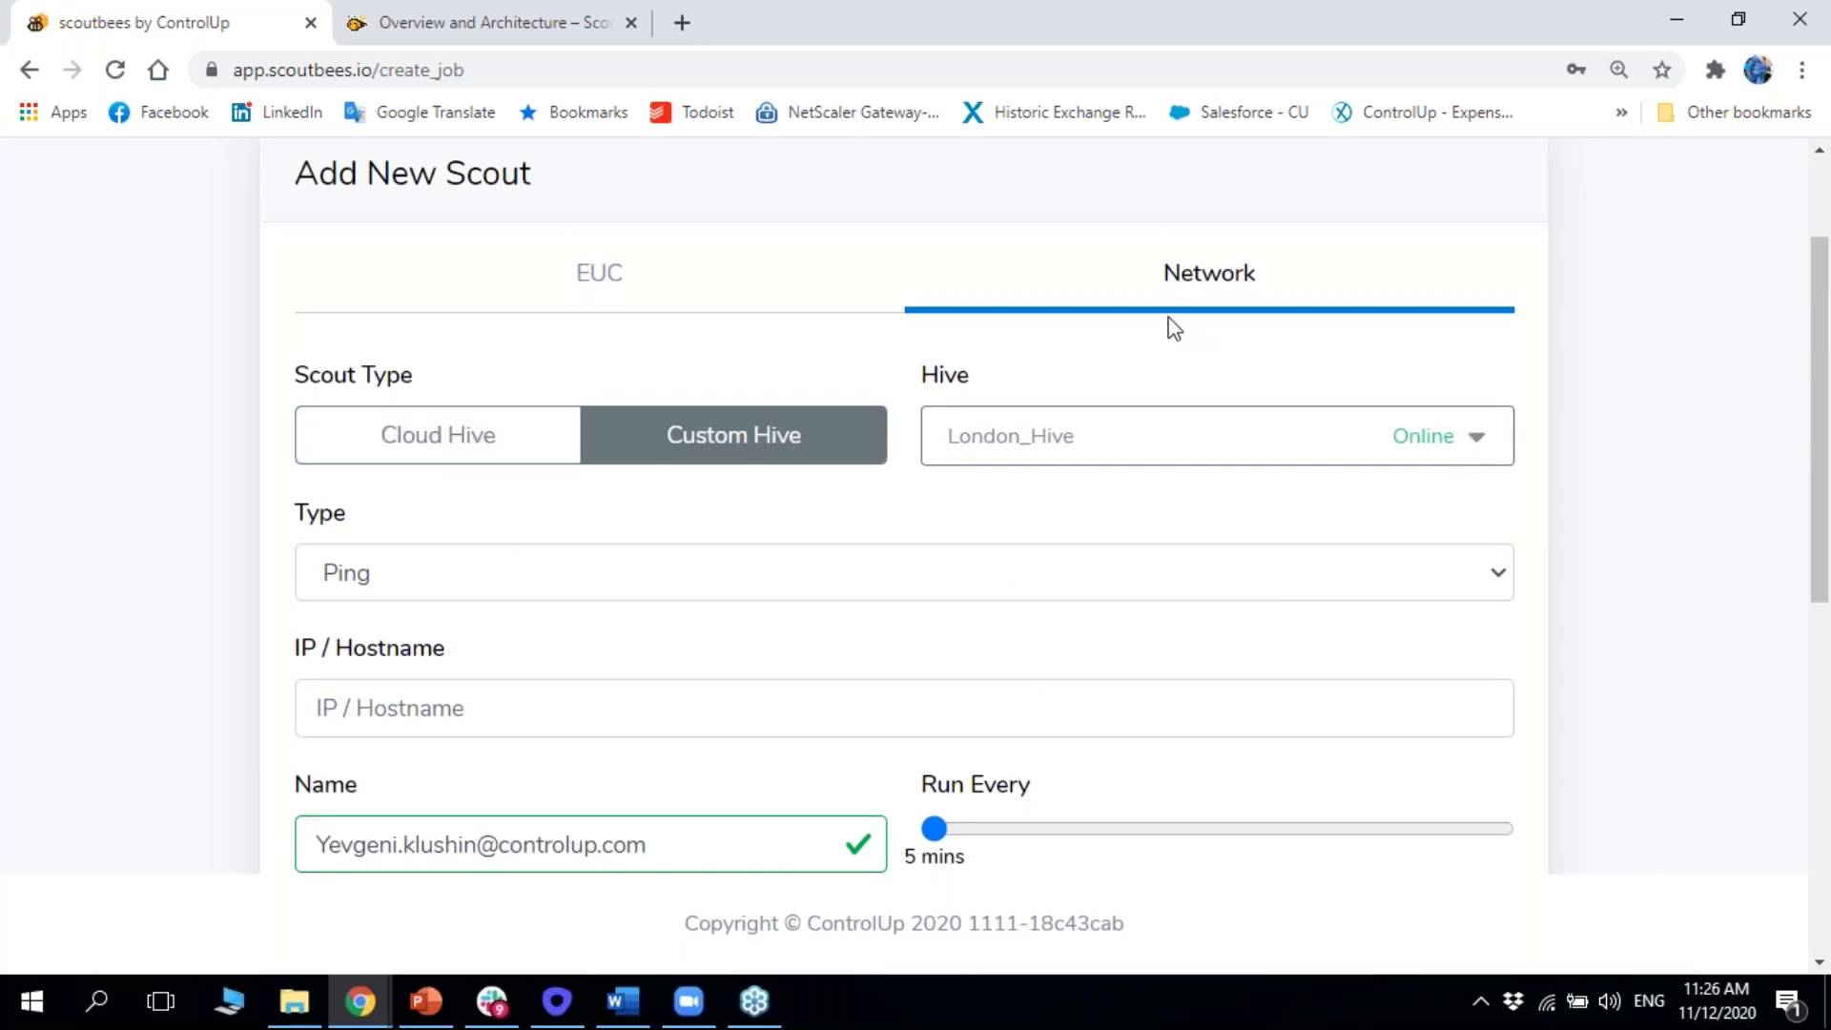
pyautogui.scroll(2, 1097, 372)
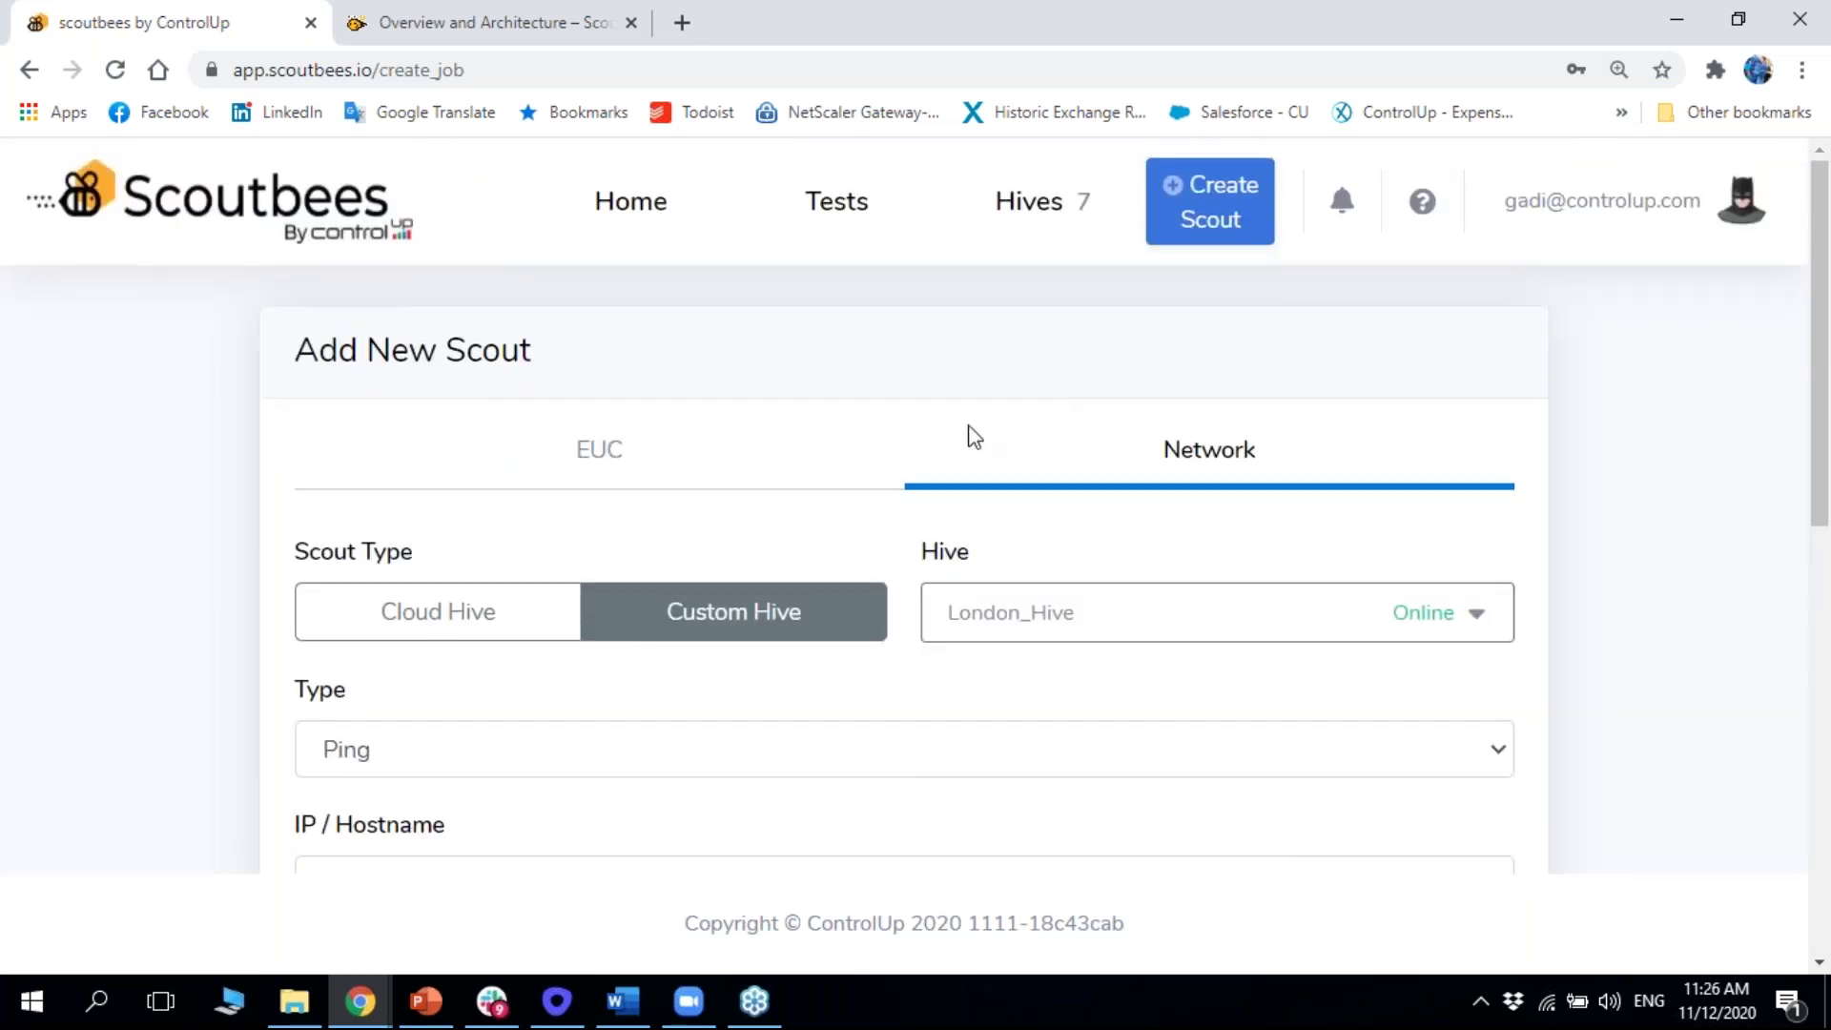
# Return to the home dashboard and look through the scout cards for a ping scout
pyautogui.click(631, 208)
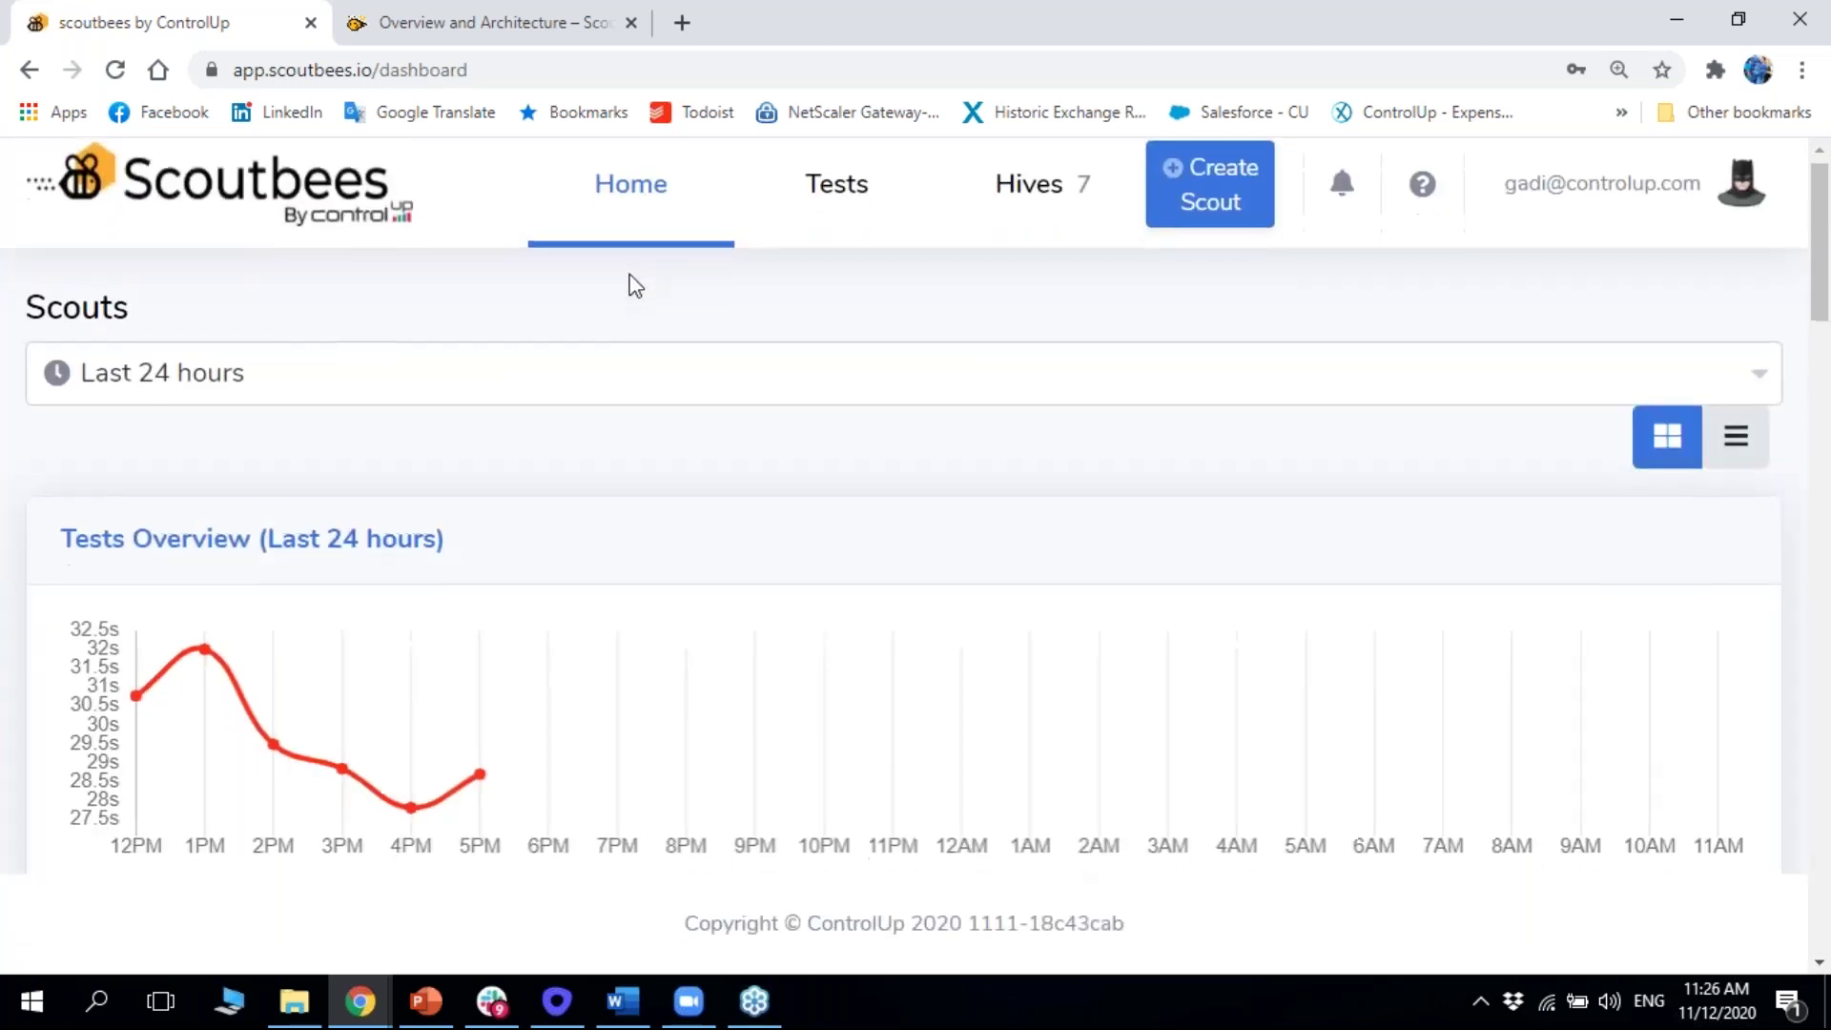
pyautogui.scroll(-10, 631, 284)
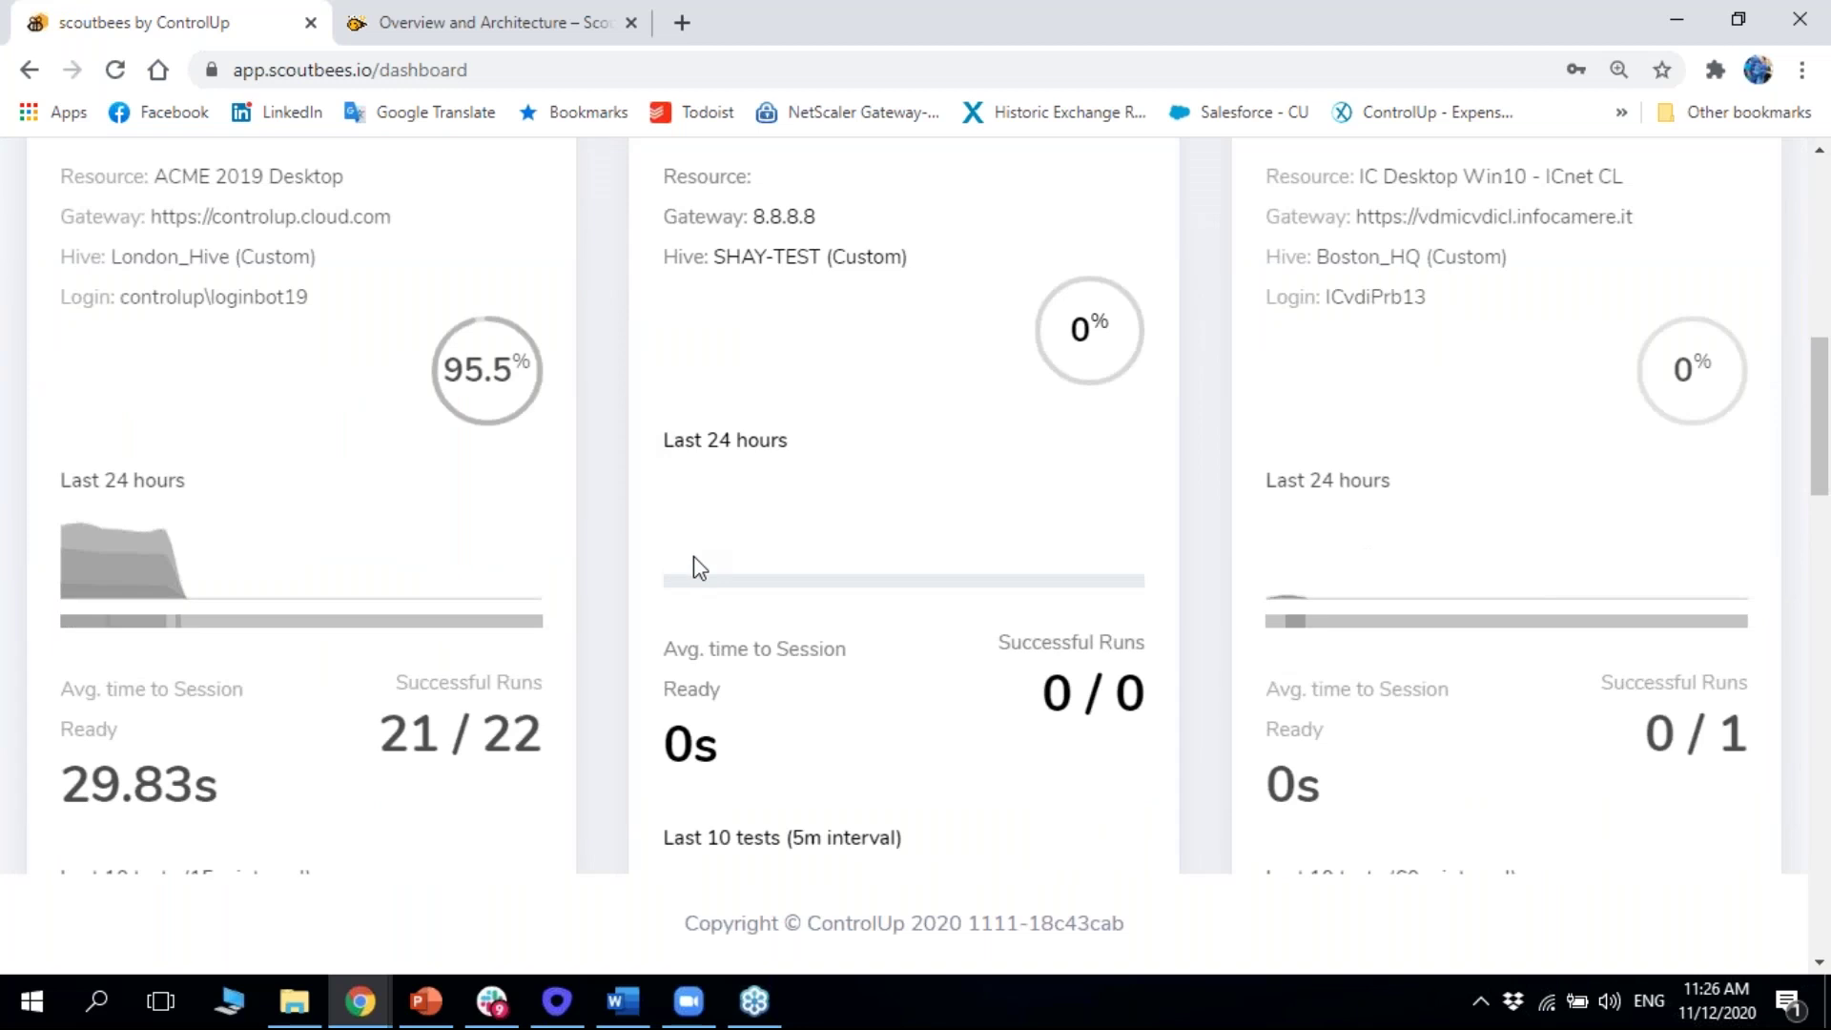
pyautogui.scroll(10, 700, 567)
pyautogui.scroll(-1, 737, 577)
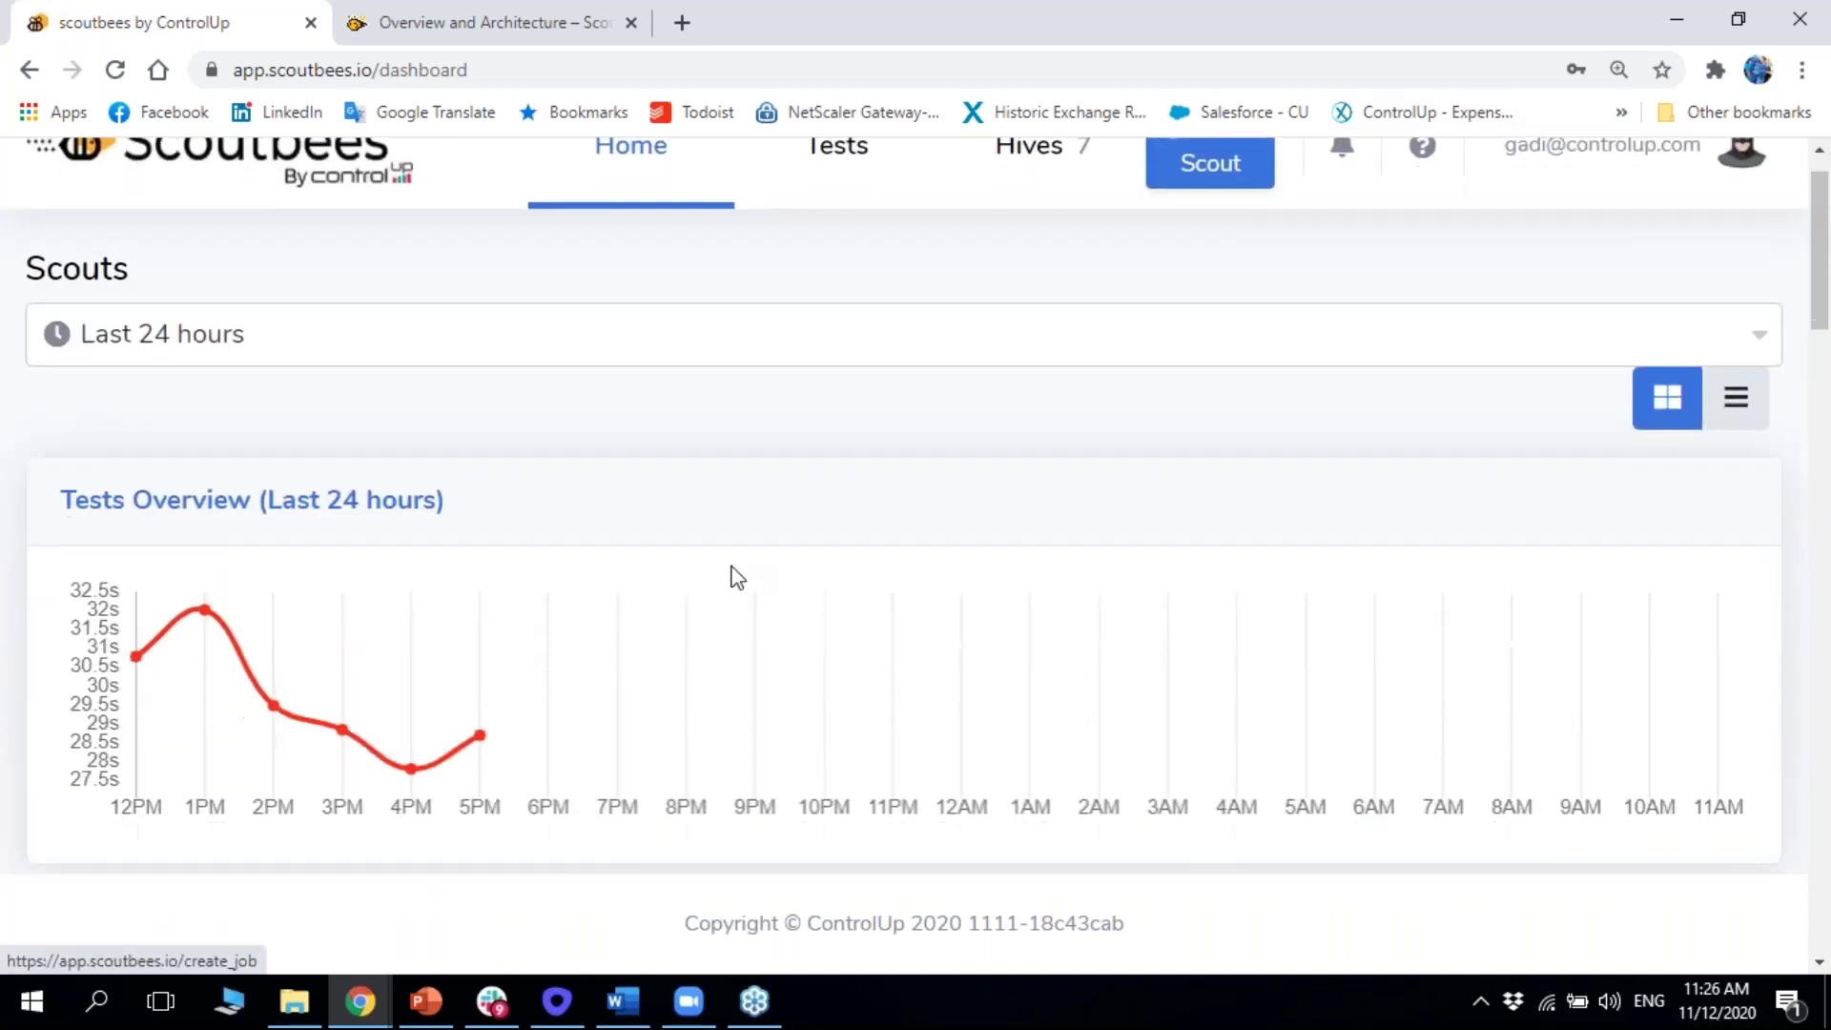
pyautogui.scroll(-5, 737, 577)
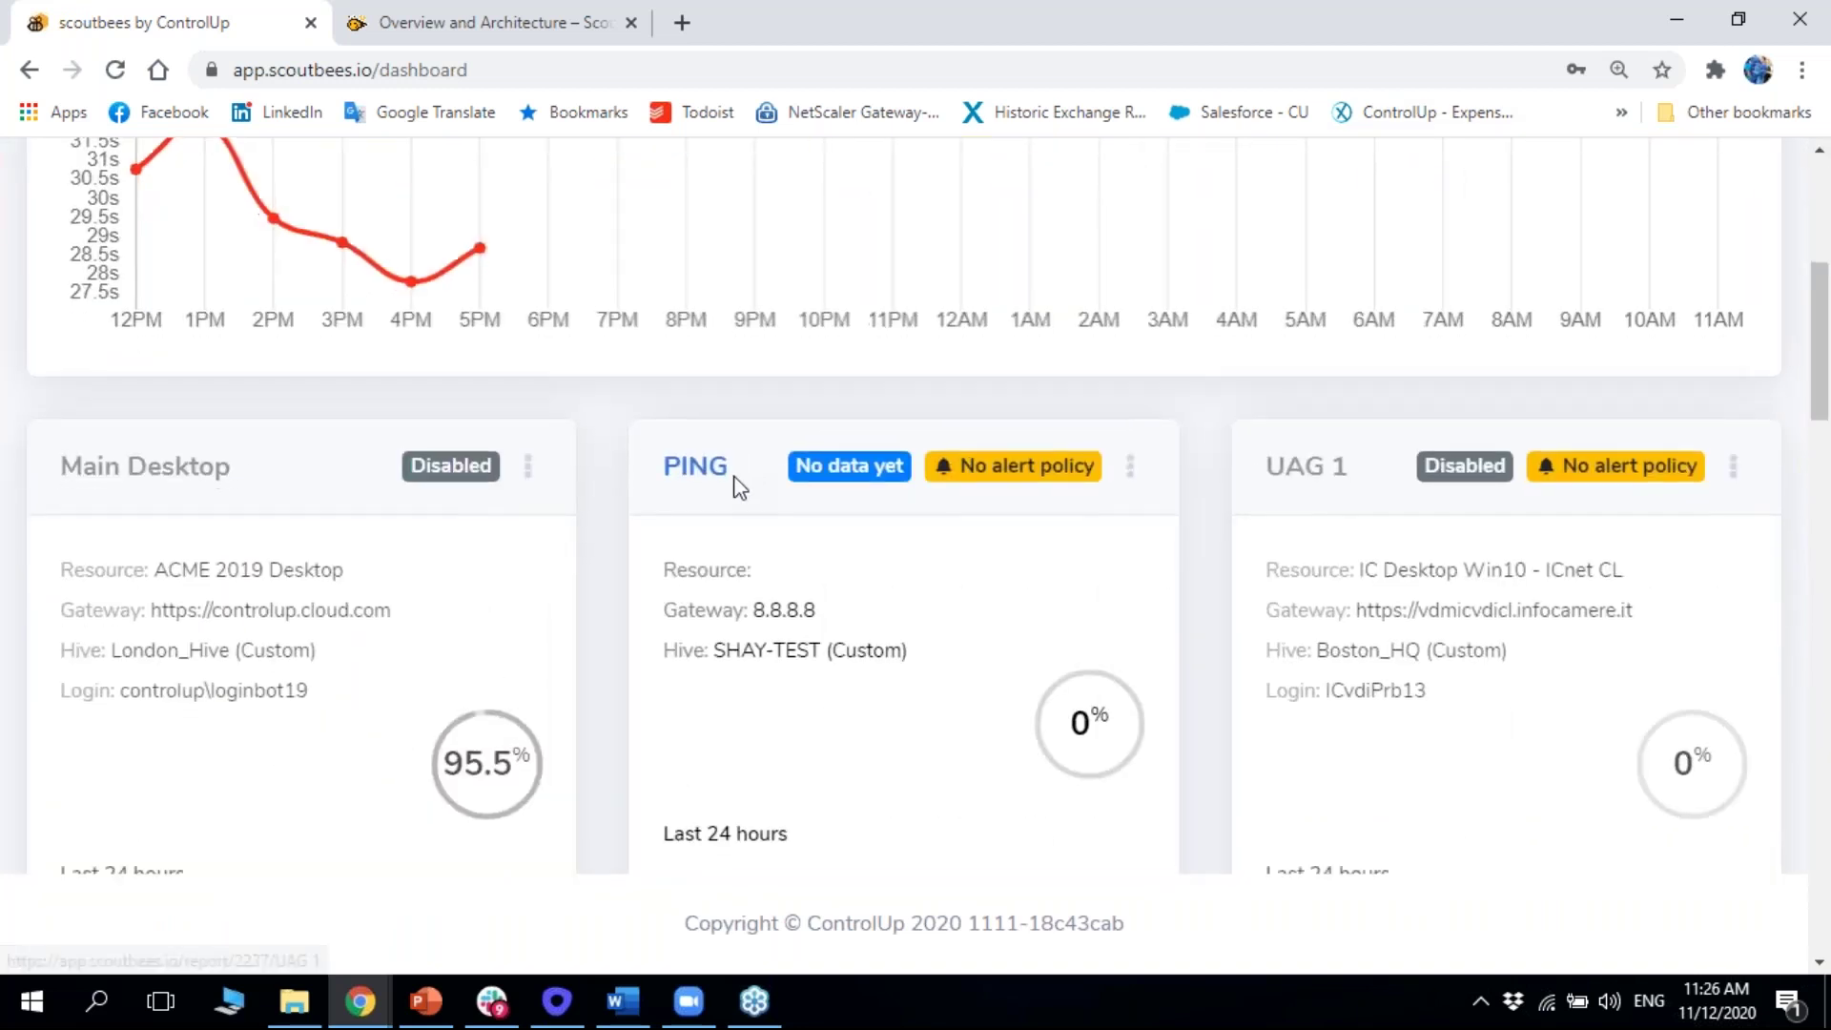
pyautogui.scroll(-14, 740, 488)
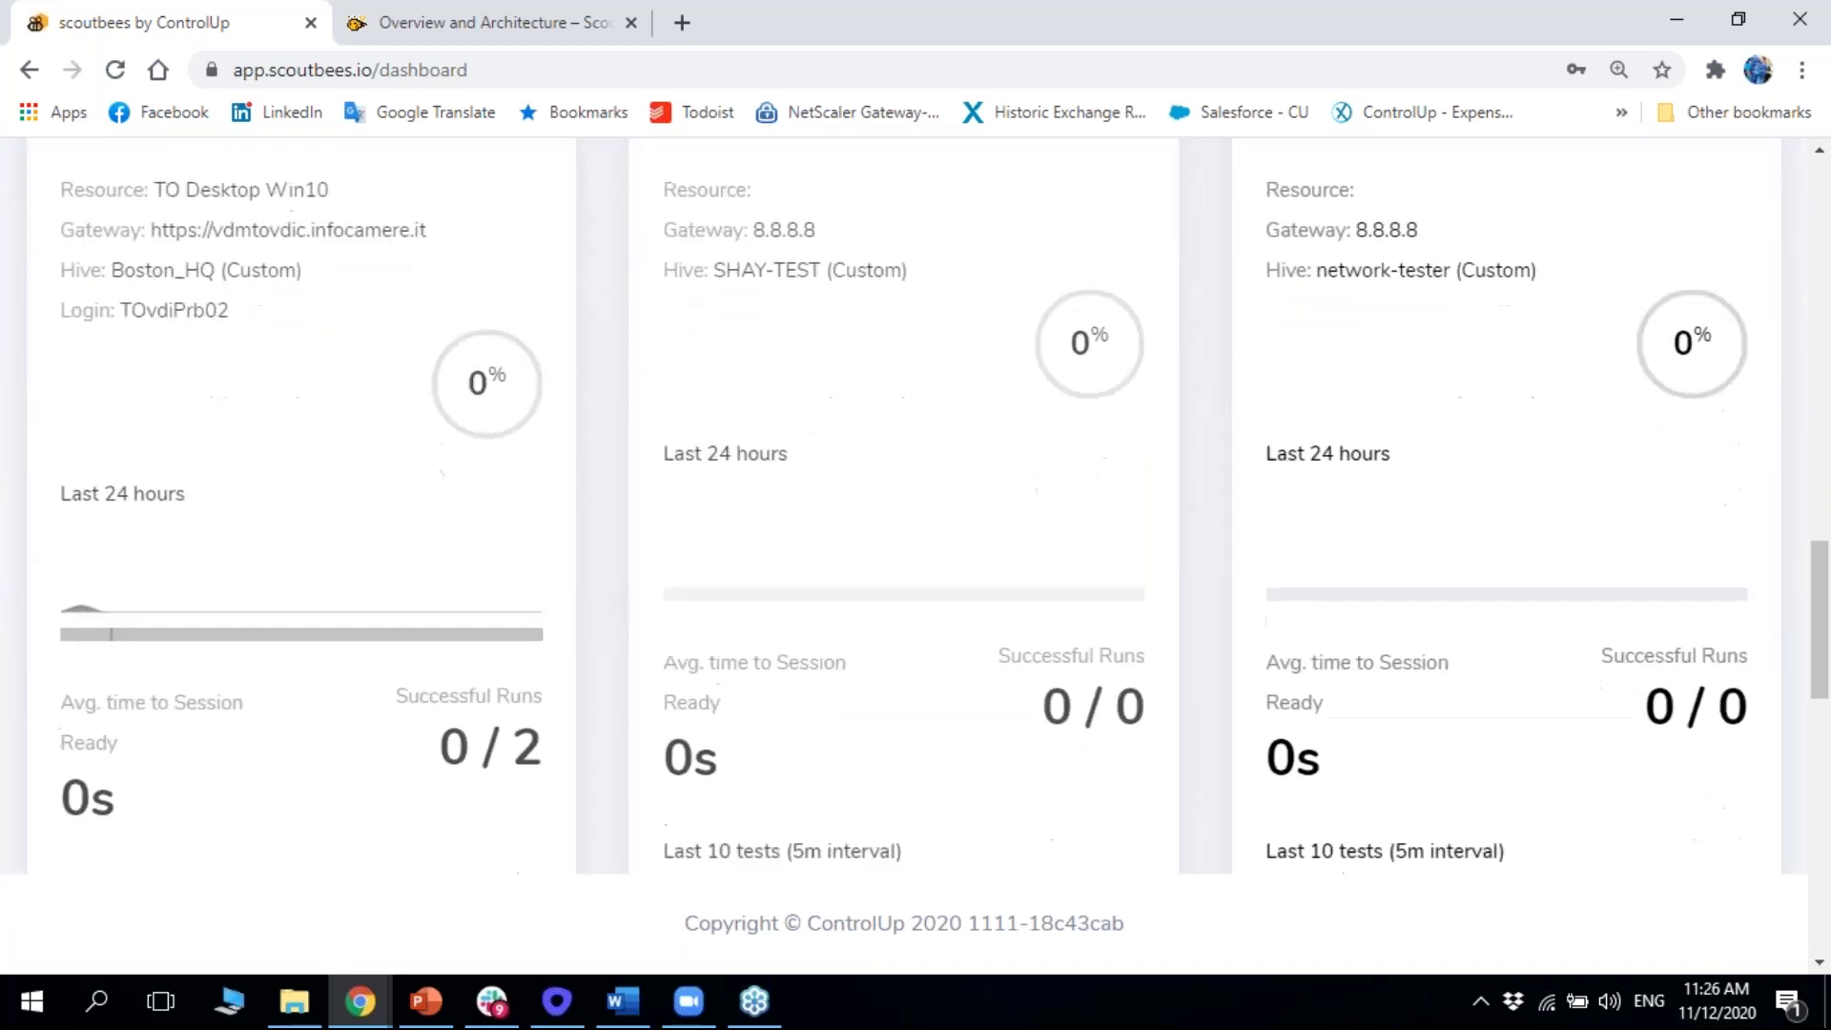
pyautogui.scroll(-7, 923, 621)
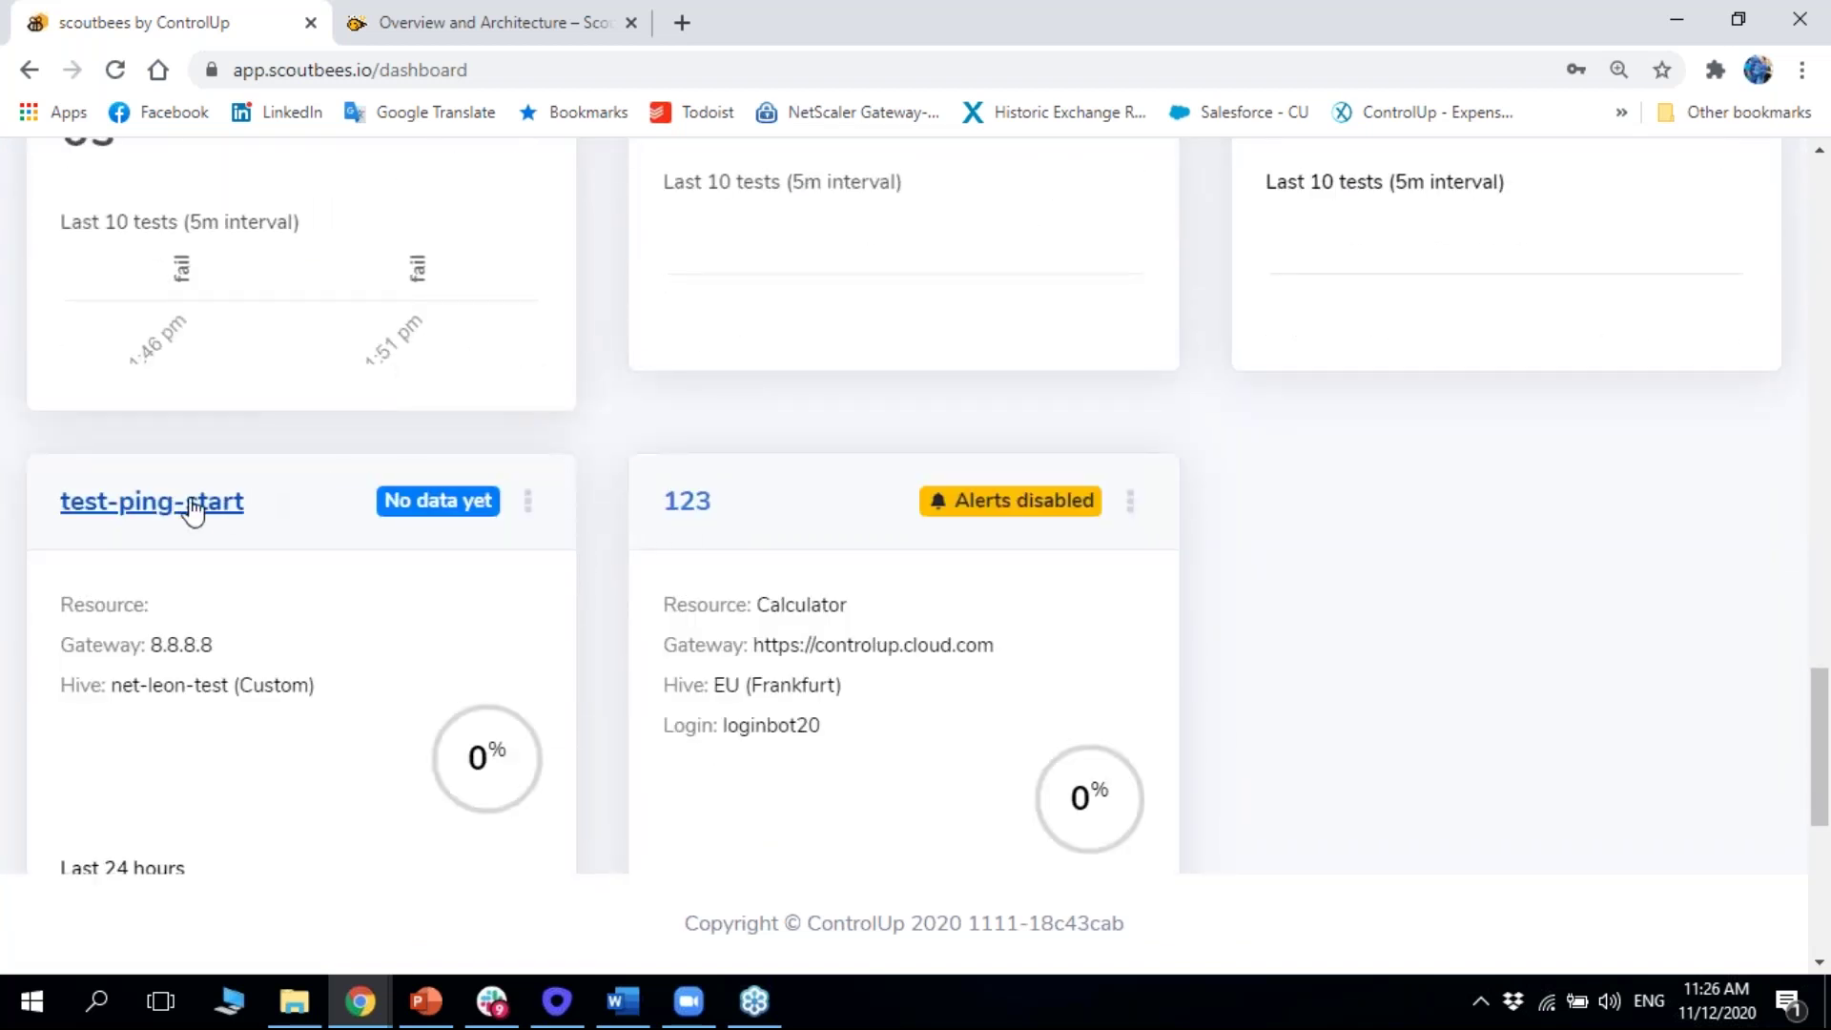
# Check the test-ping-start scout's test report over the Last 24 hours and return to the dashboard's scout cards
pyautogui.click(204, 506)
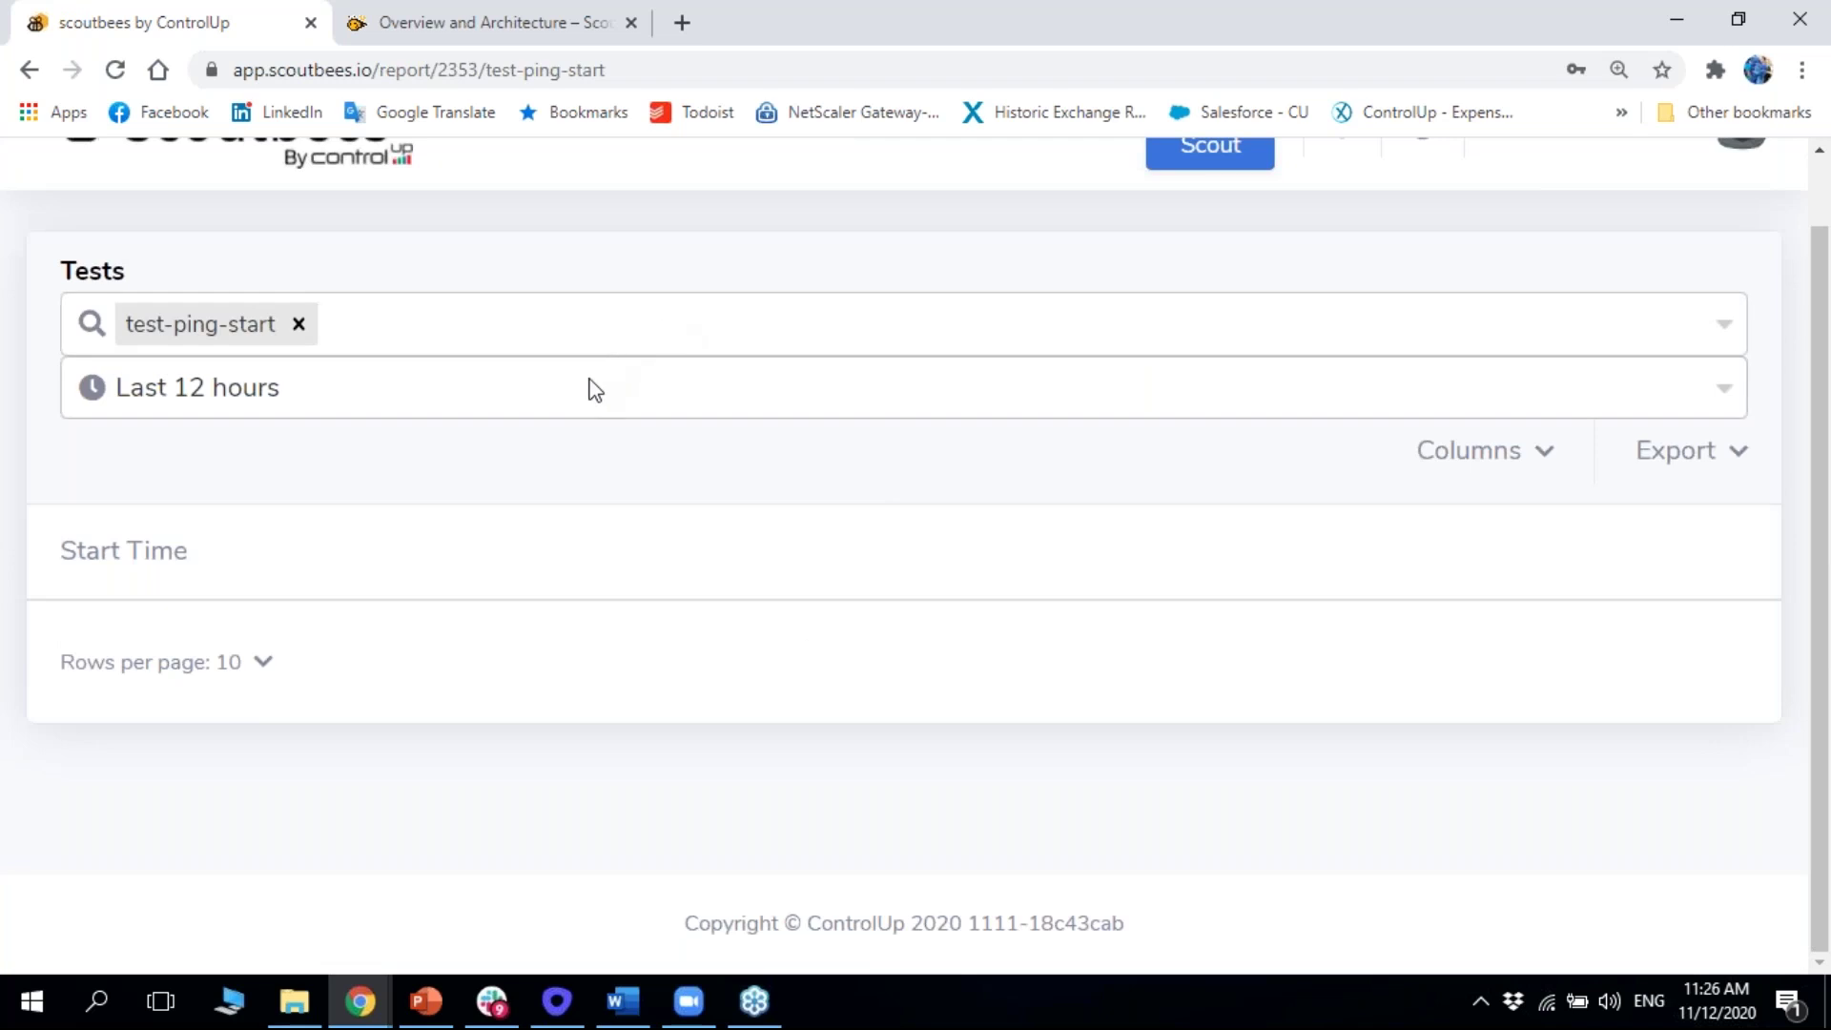
pyautogui.click(612, 370)
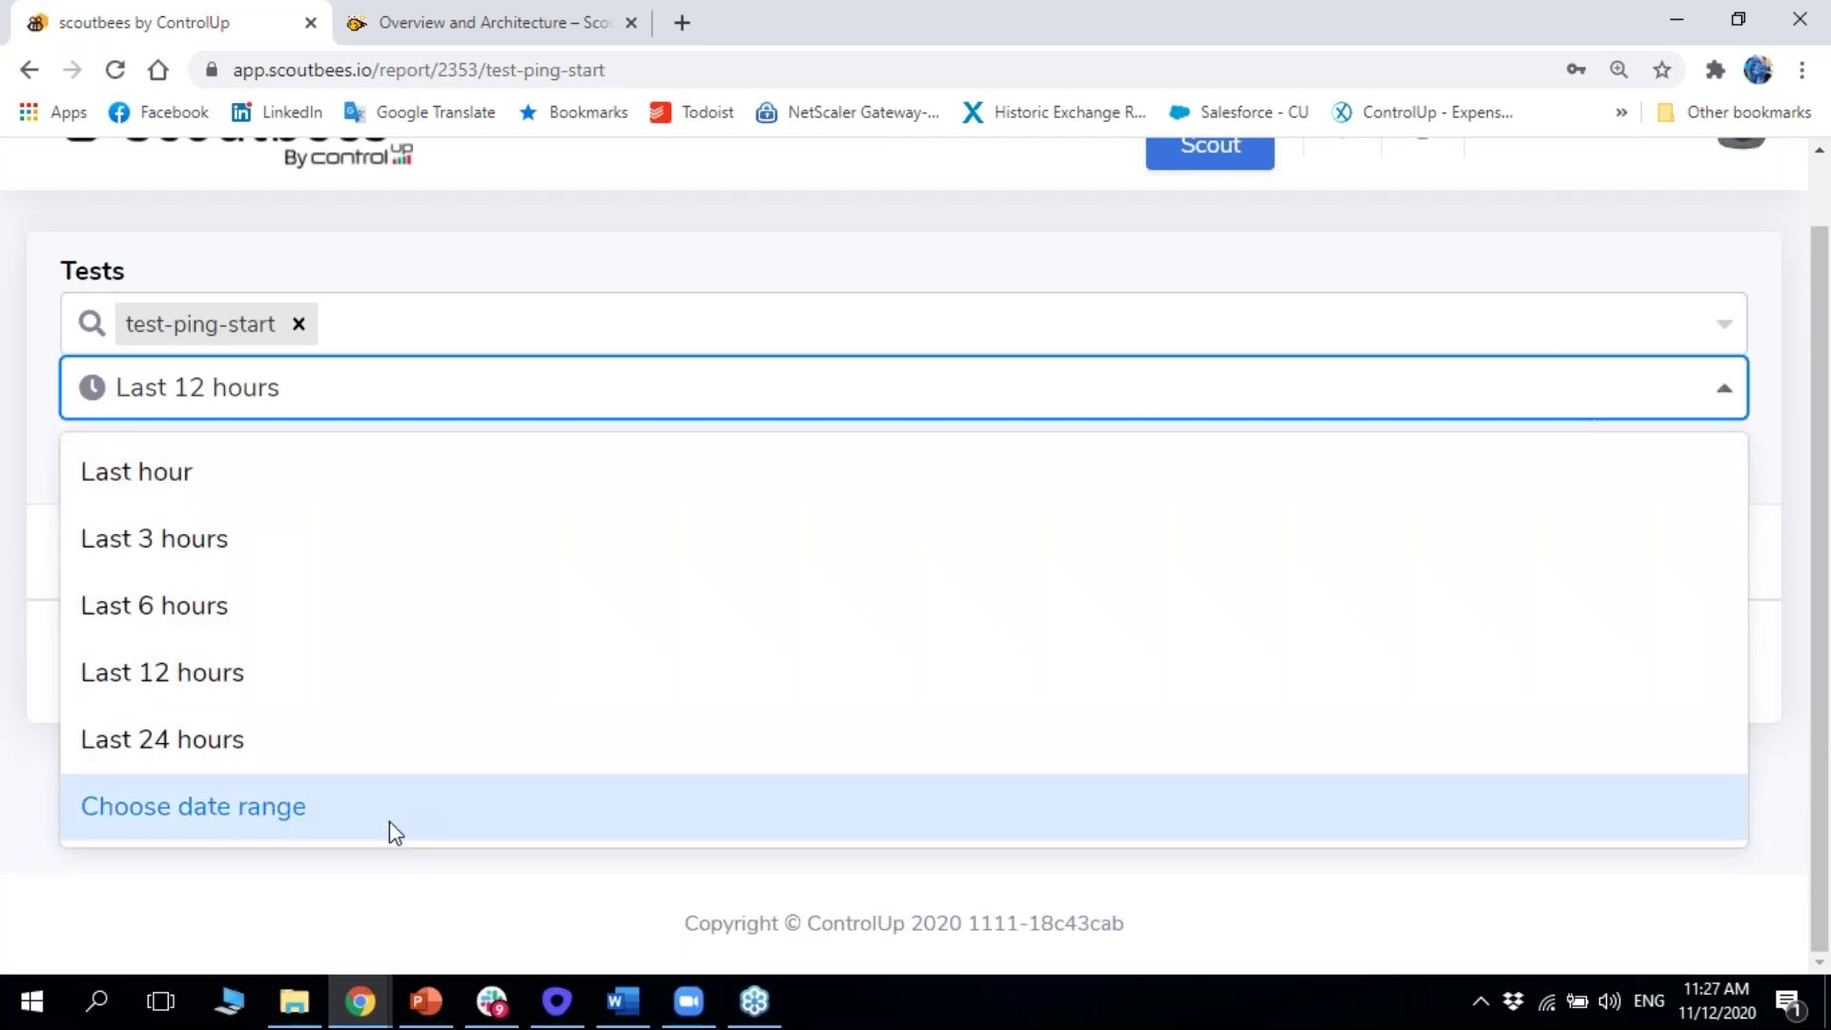
pyautogui.click(357, 747)
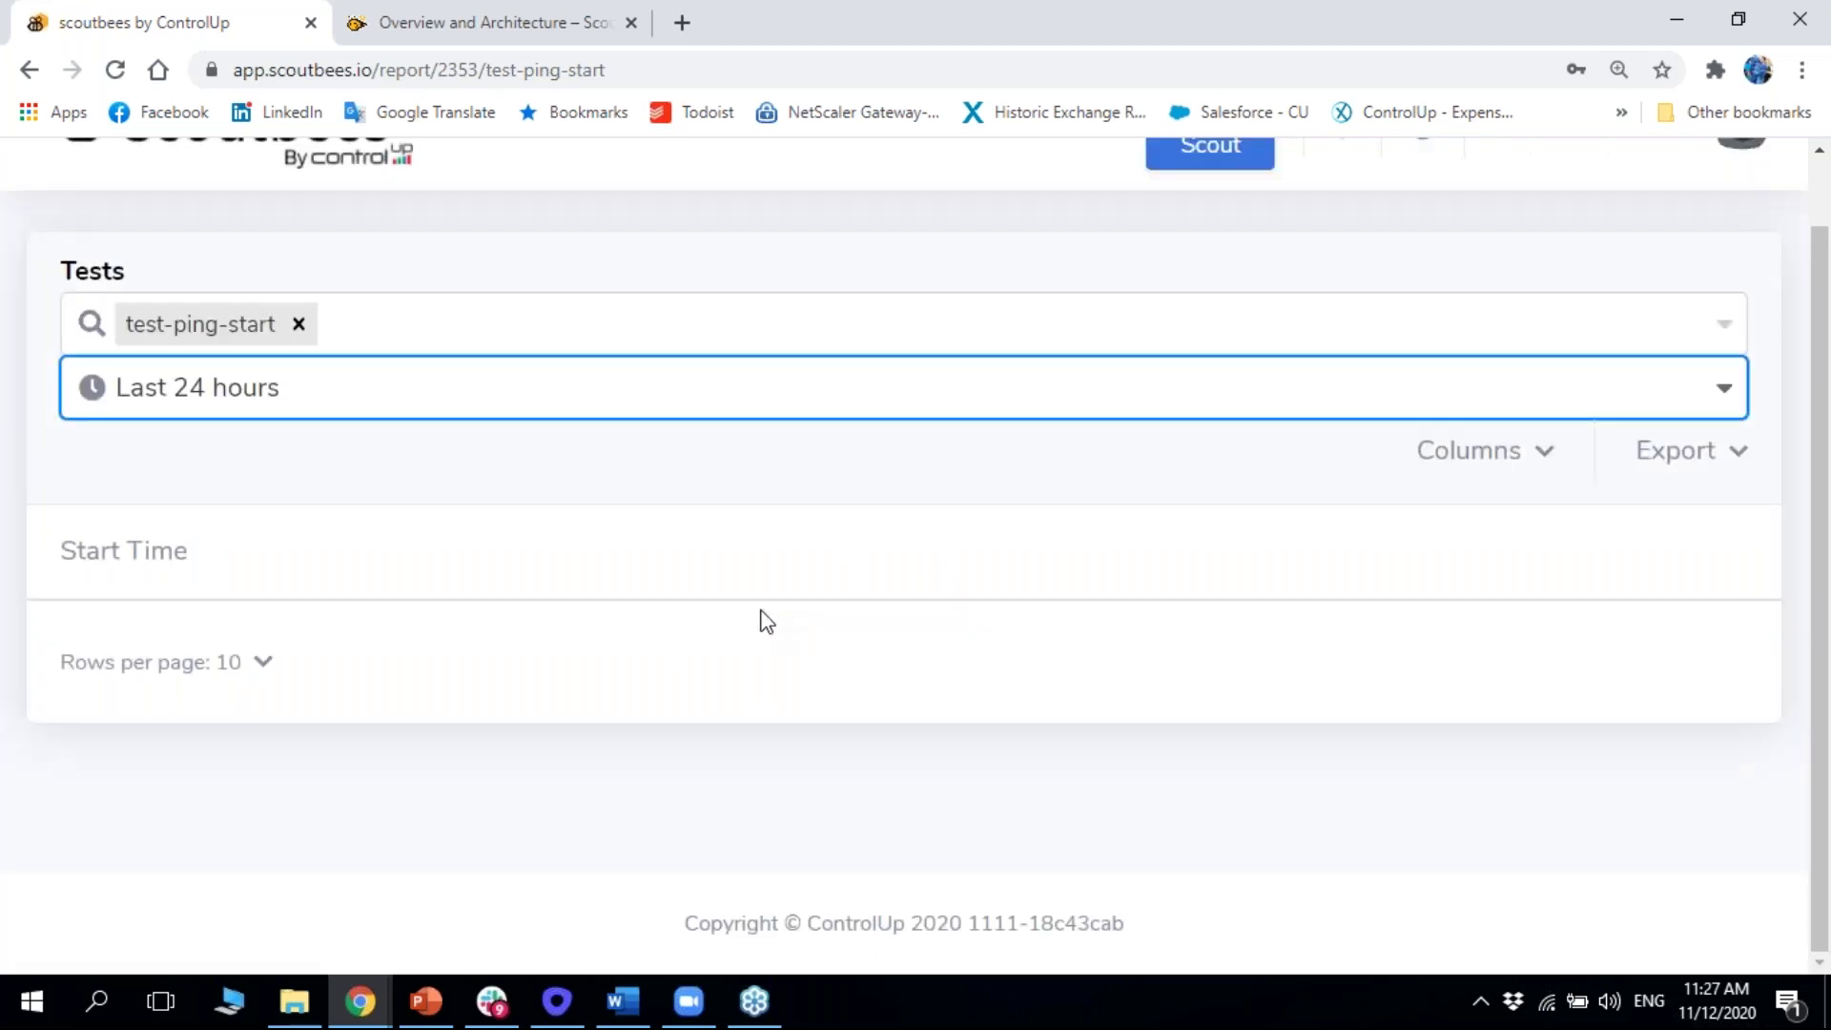
pyautogui.scroll(2, 767, 622)
pyautogui.click(662, 225)
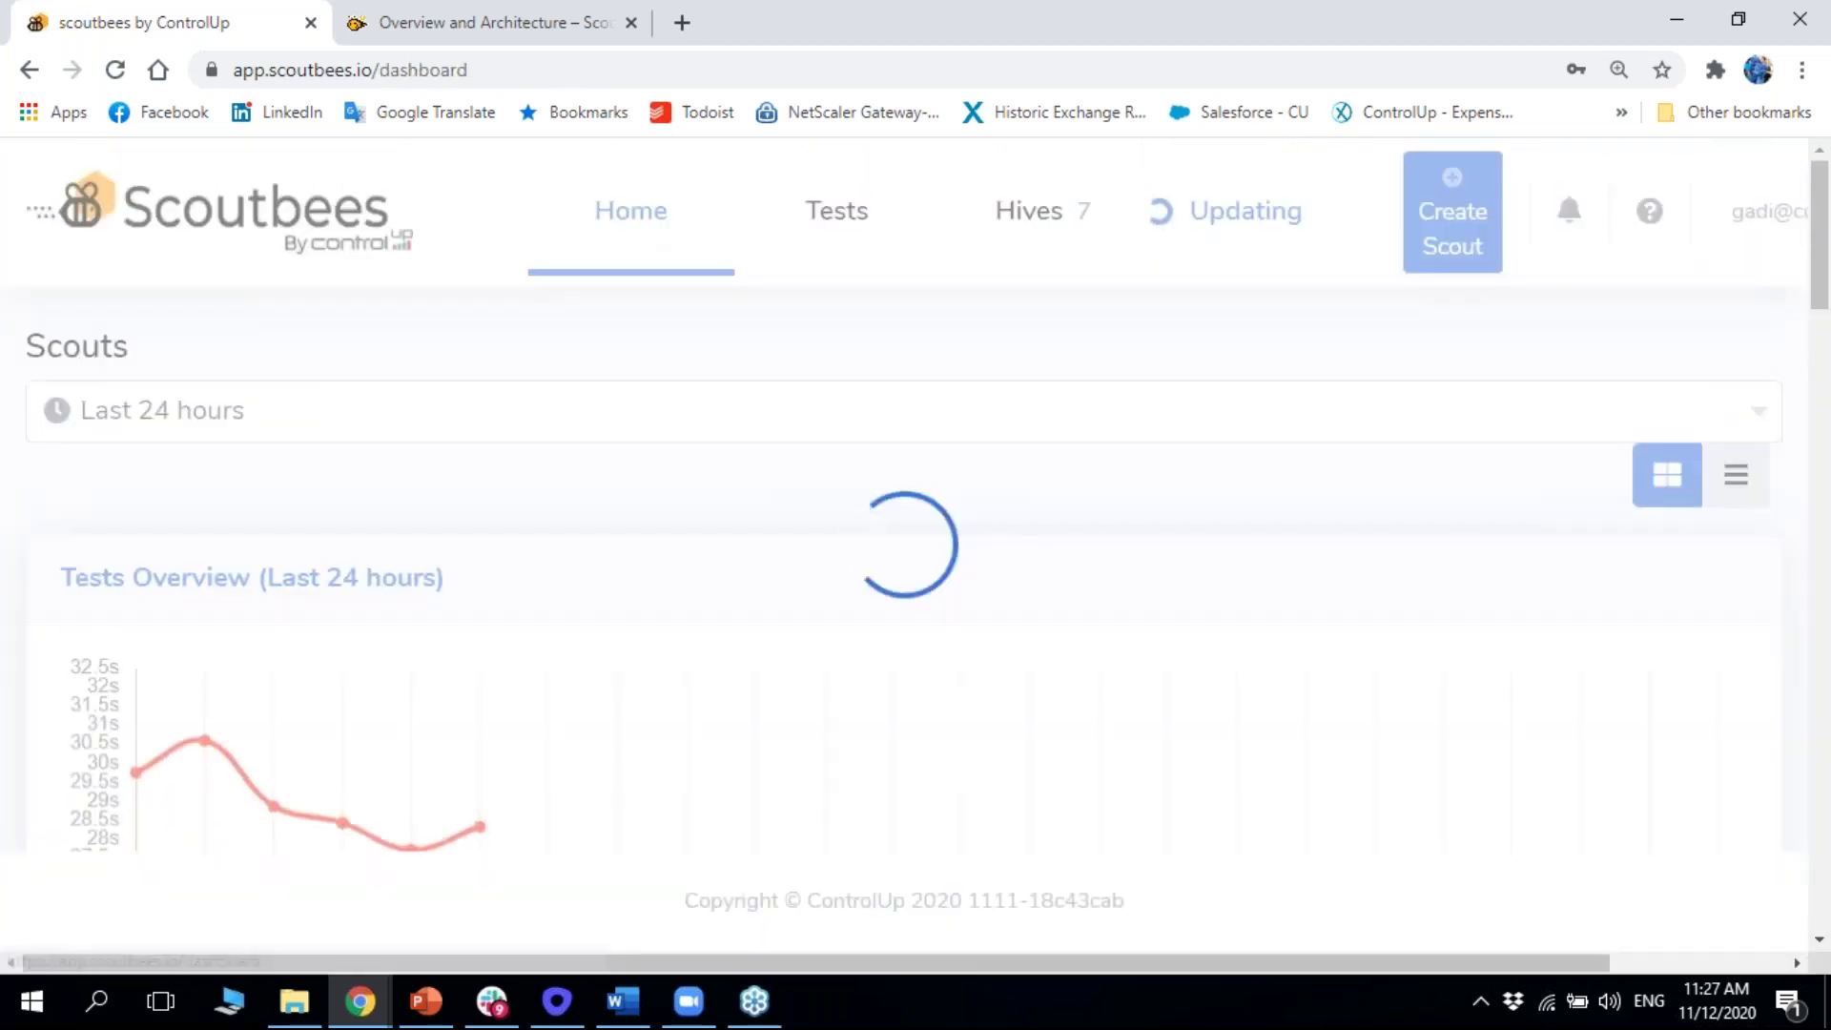
pyautogui.scroll(-5, 356, 601)
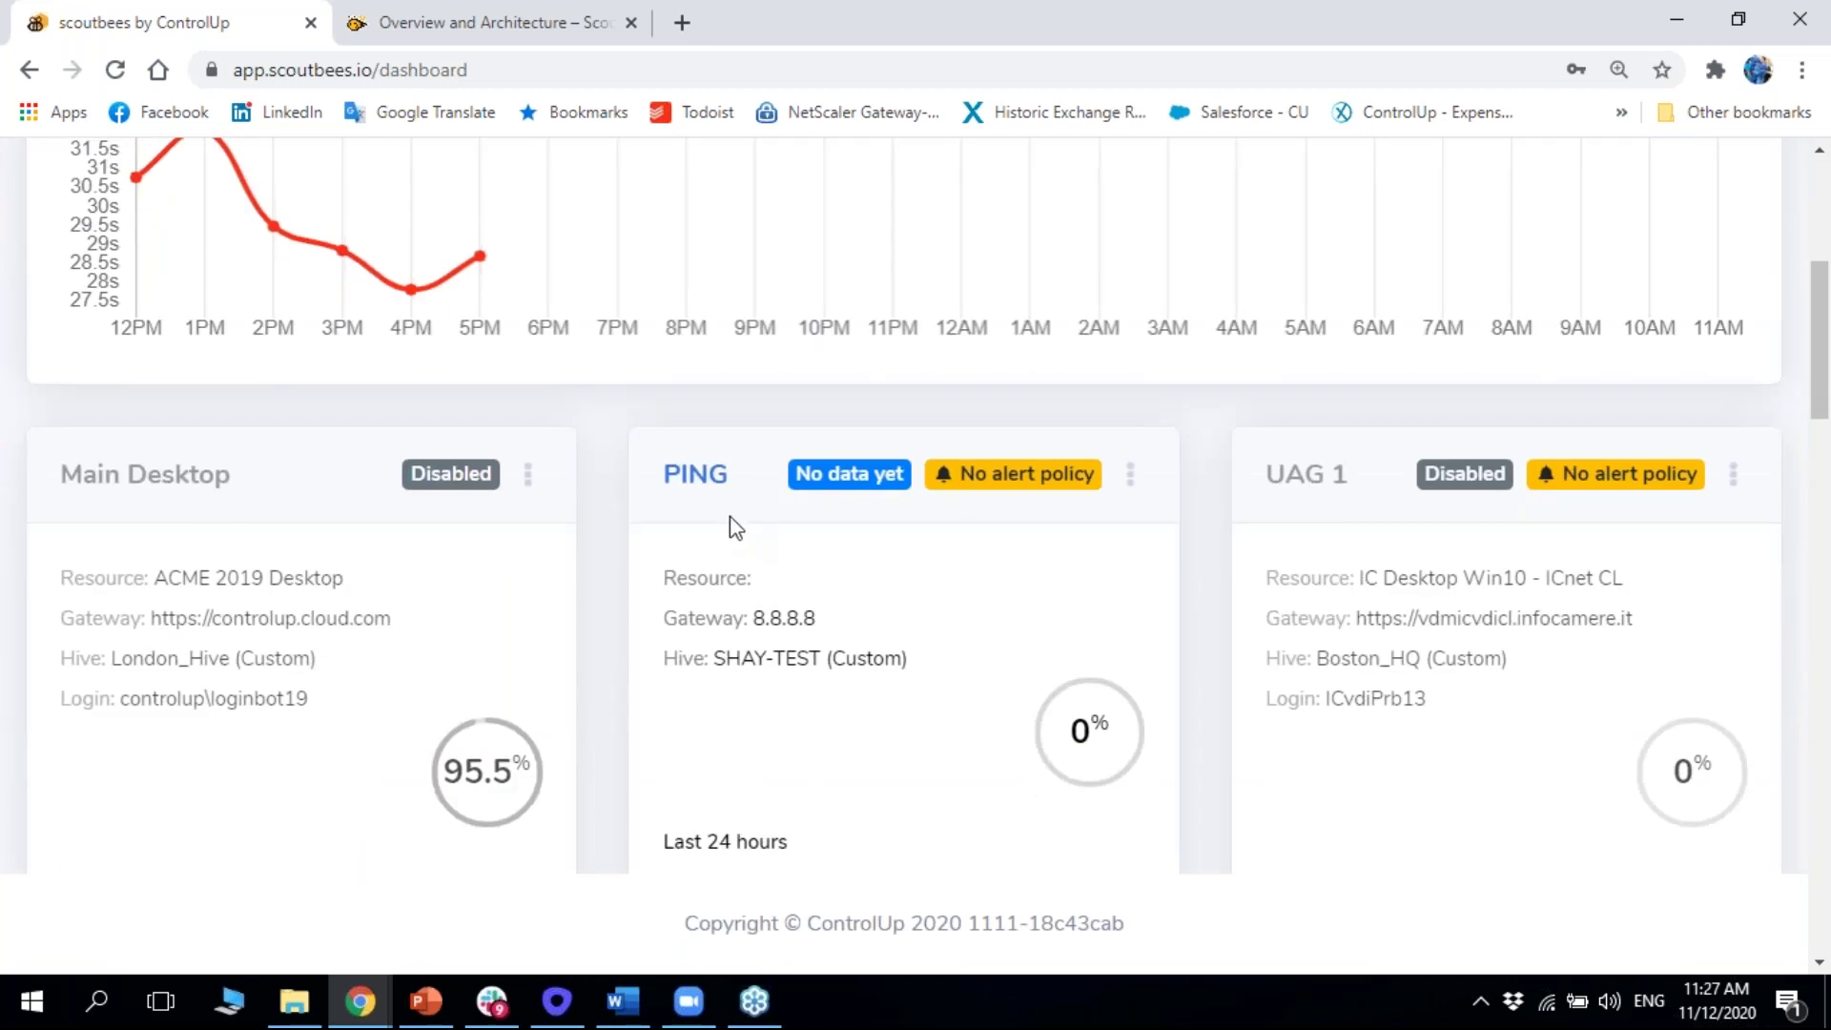
# Switch to File Explorer, open the SB folder inside Screen Shots on the Desktop, and maximize the window
pyautogui.click(294, 1002)
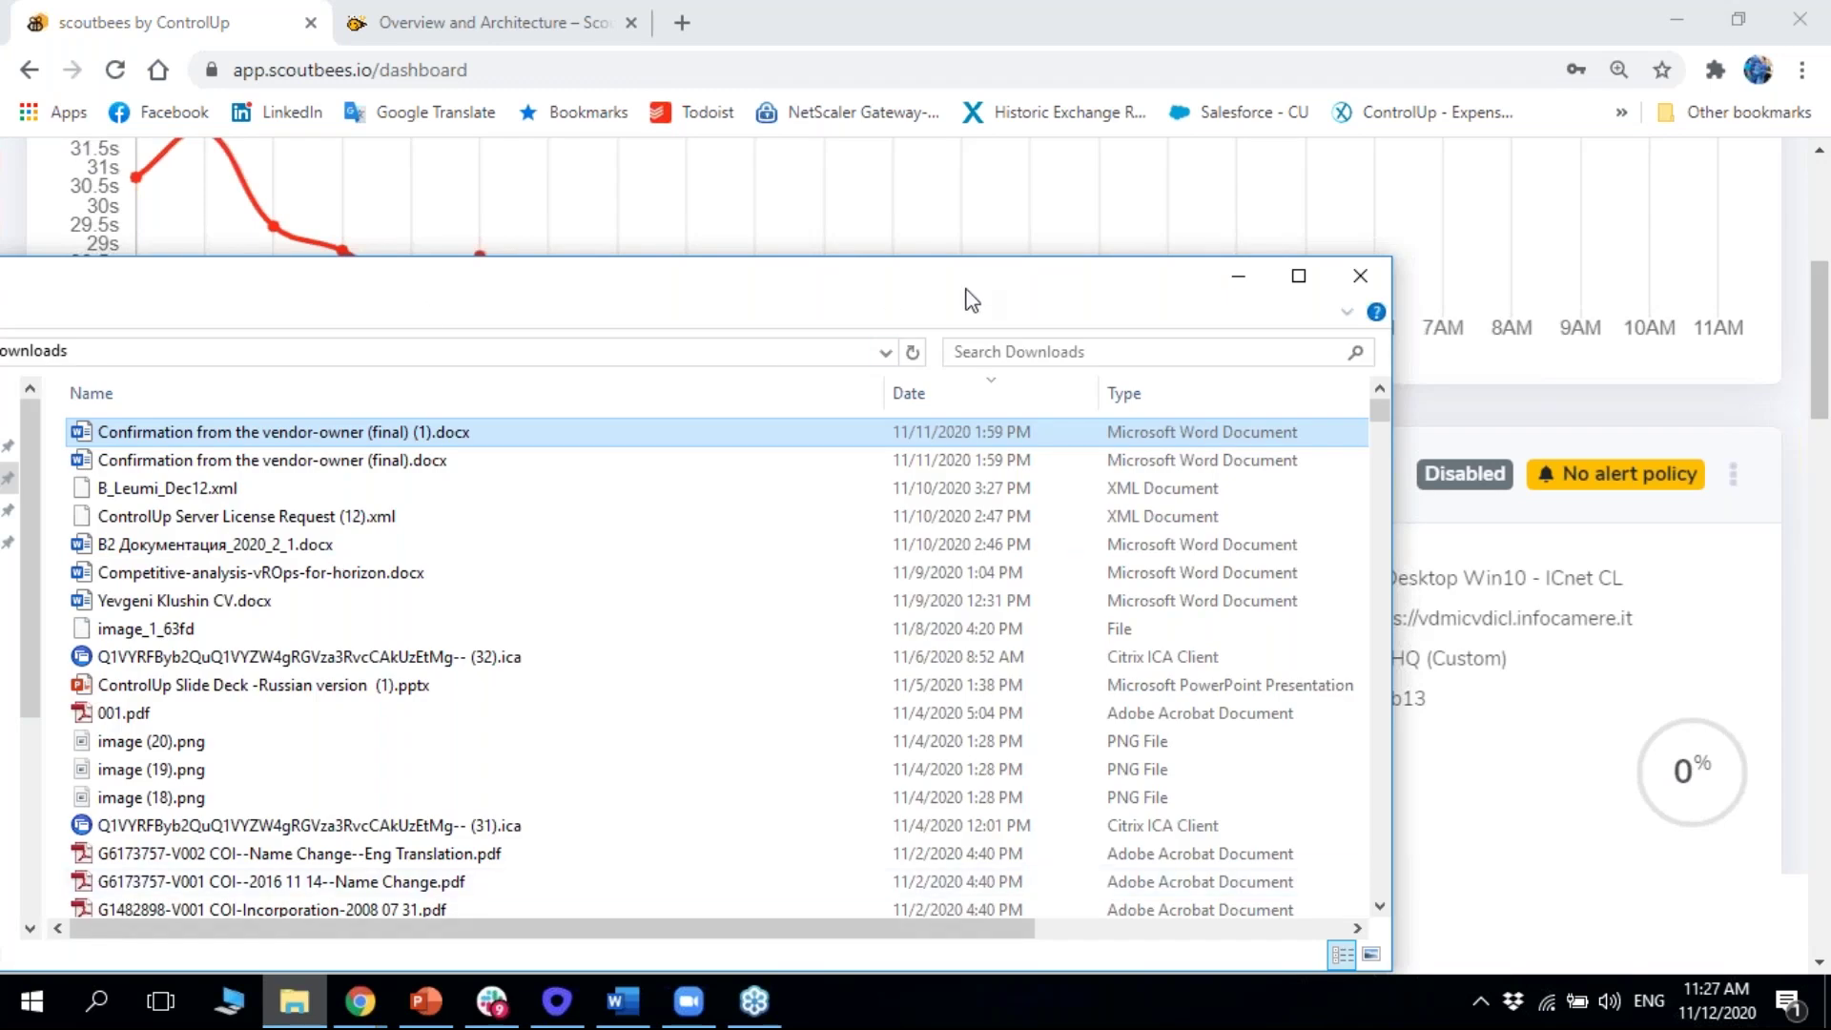
pyautogui.moveTo(969, 298); pyautogui.dragTo(1516, 318)
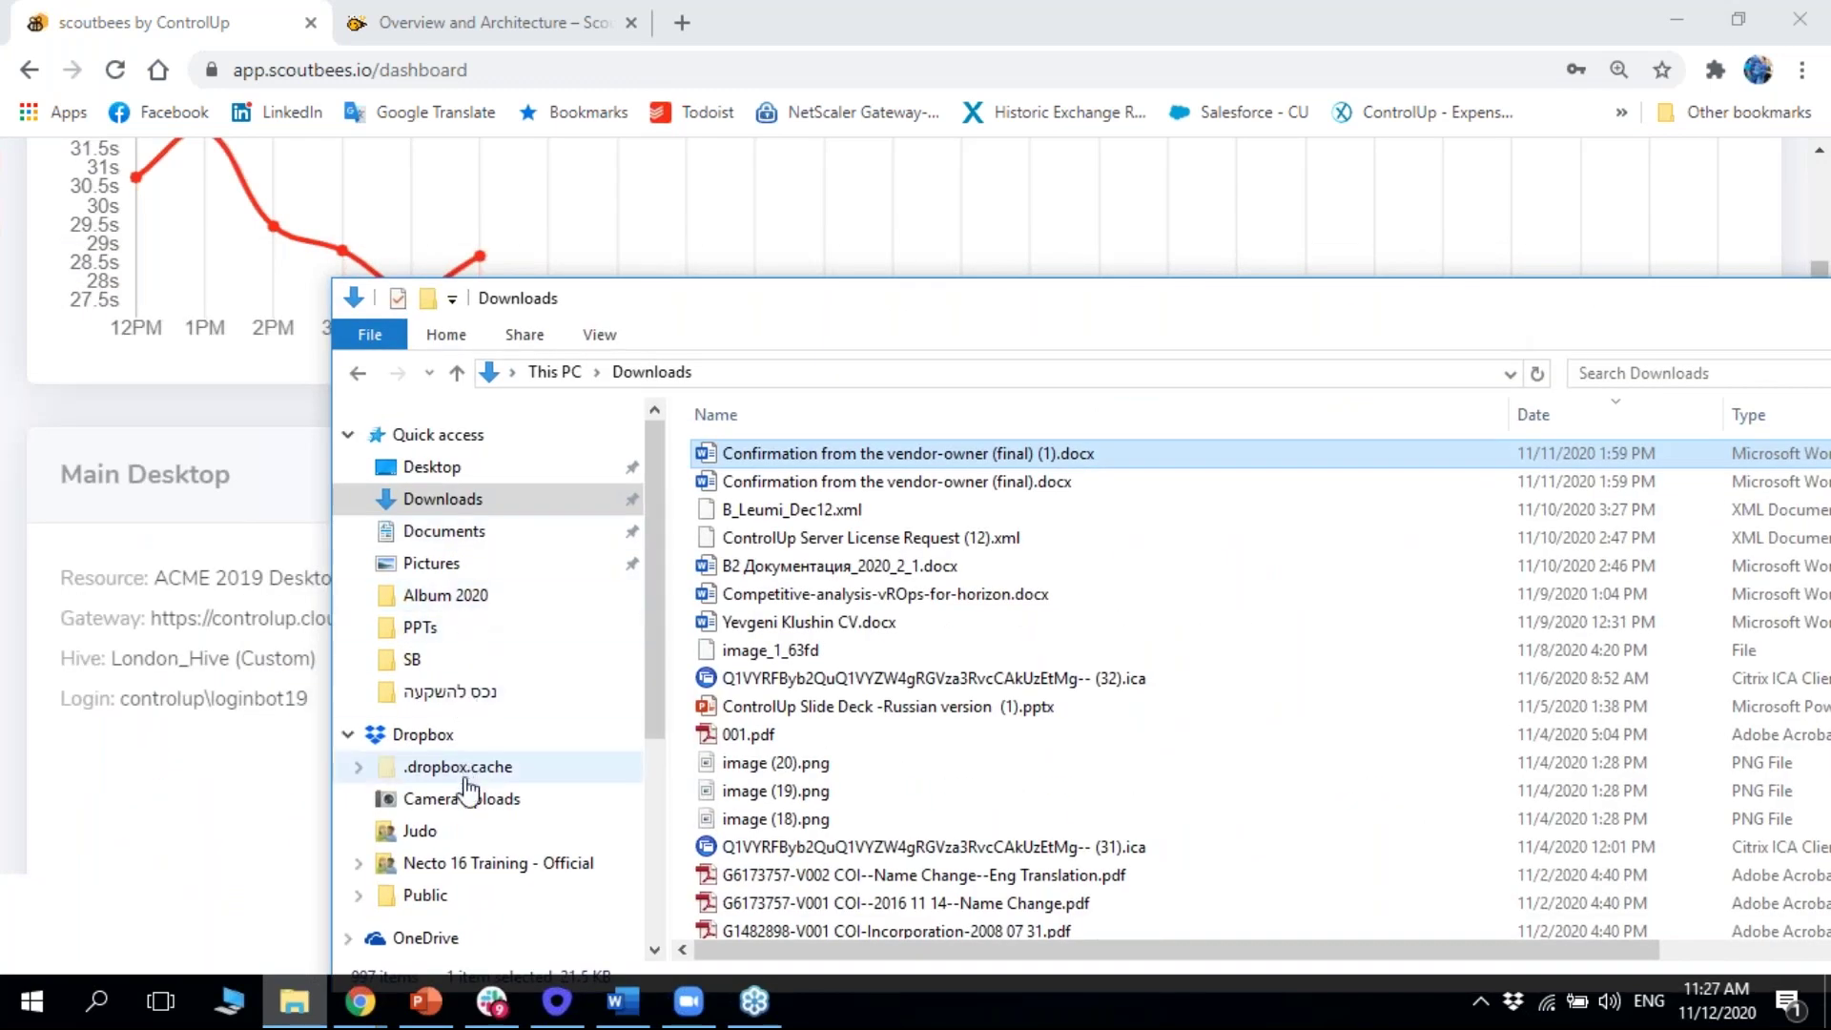
pyautogui.click(490, 472)
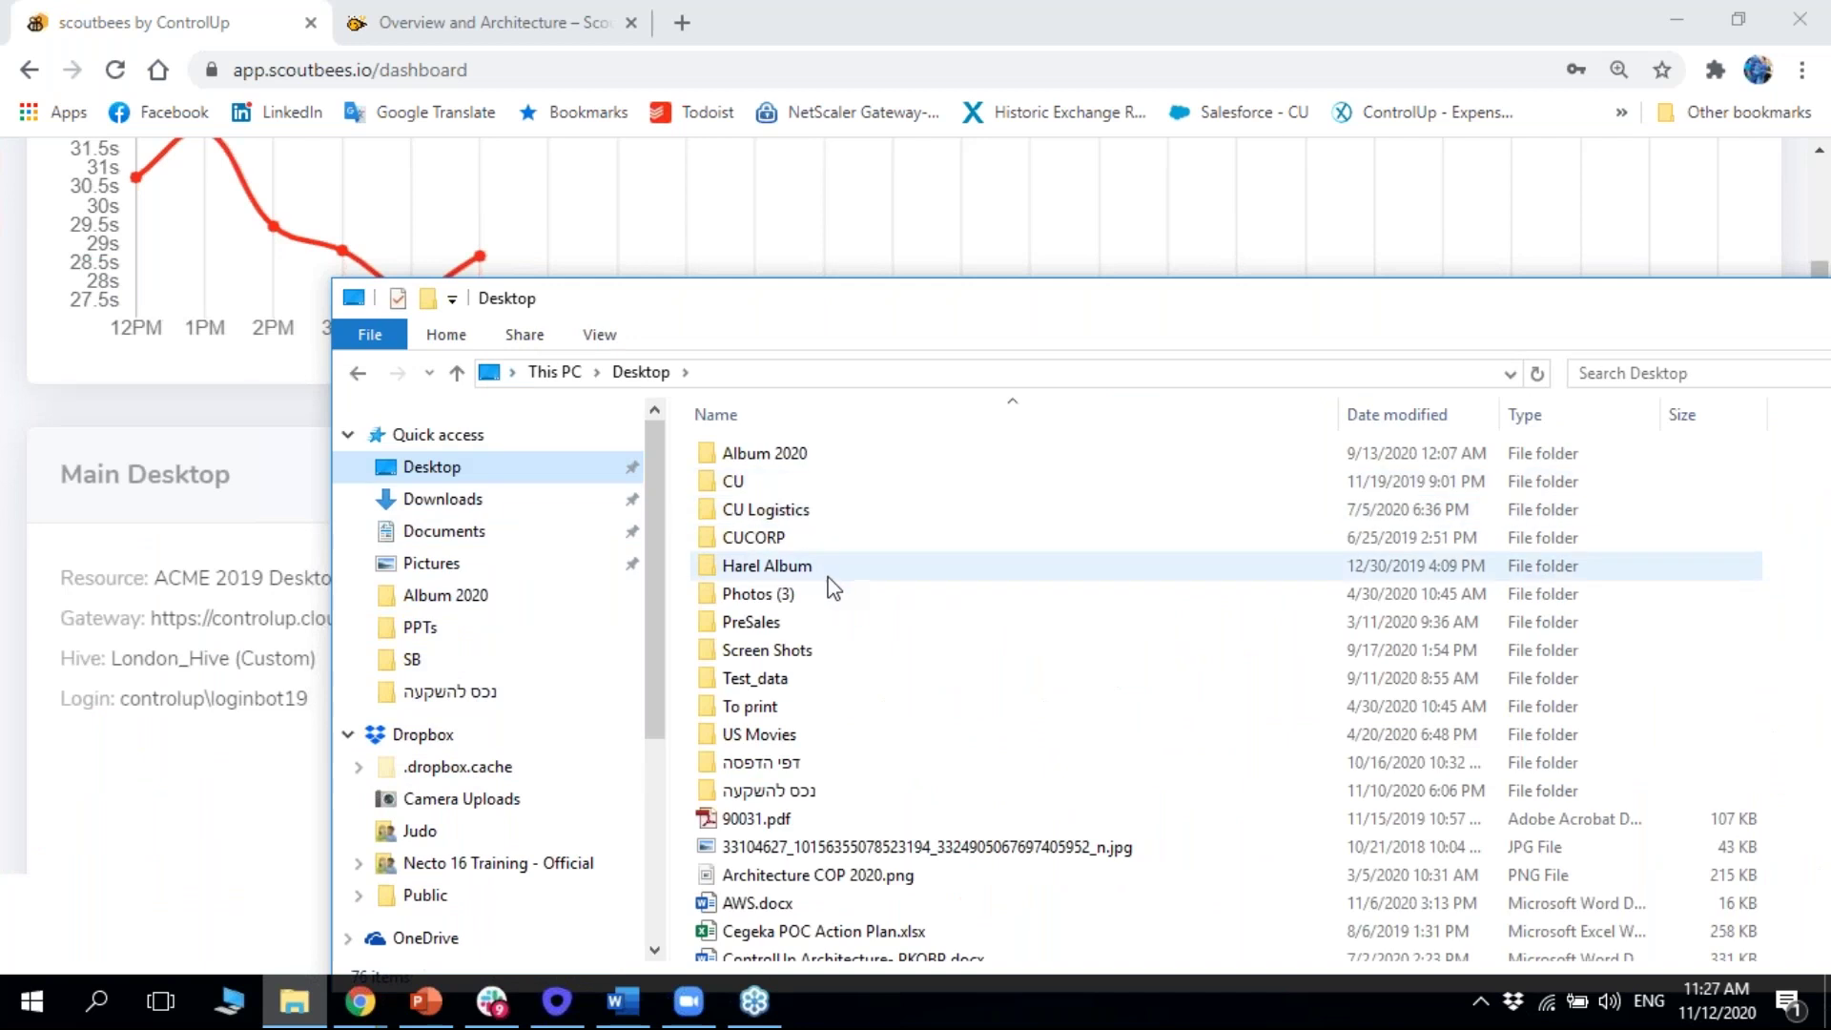
pyautogui.click(807, 656)
pyautogui.doubleClick(810, 656)
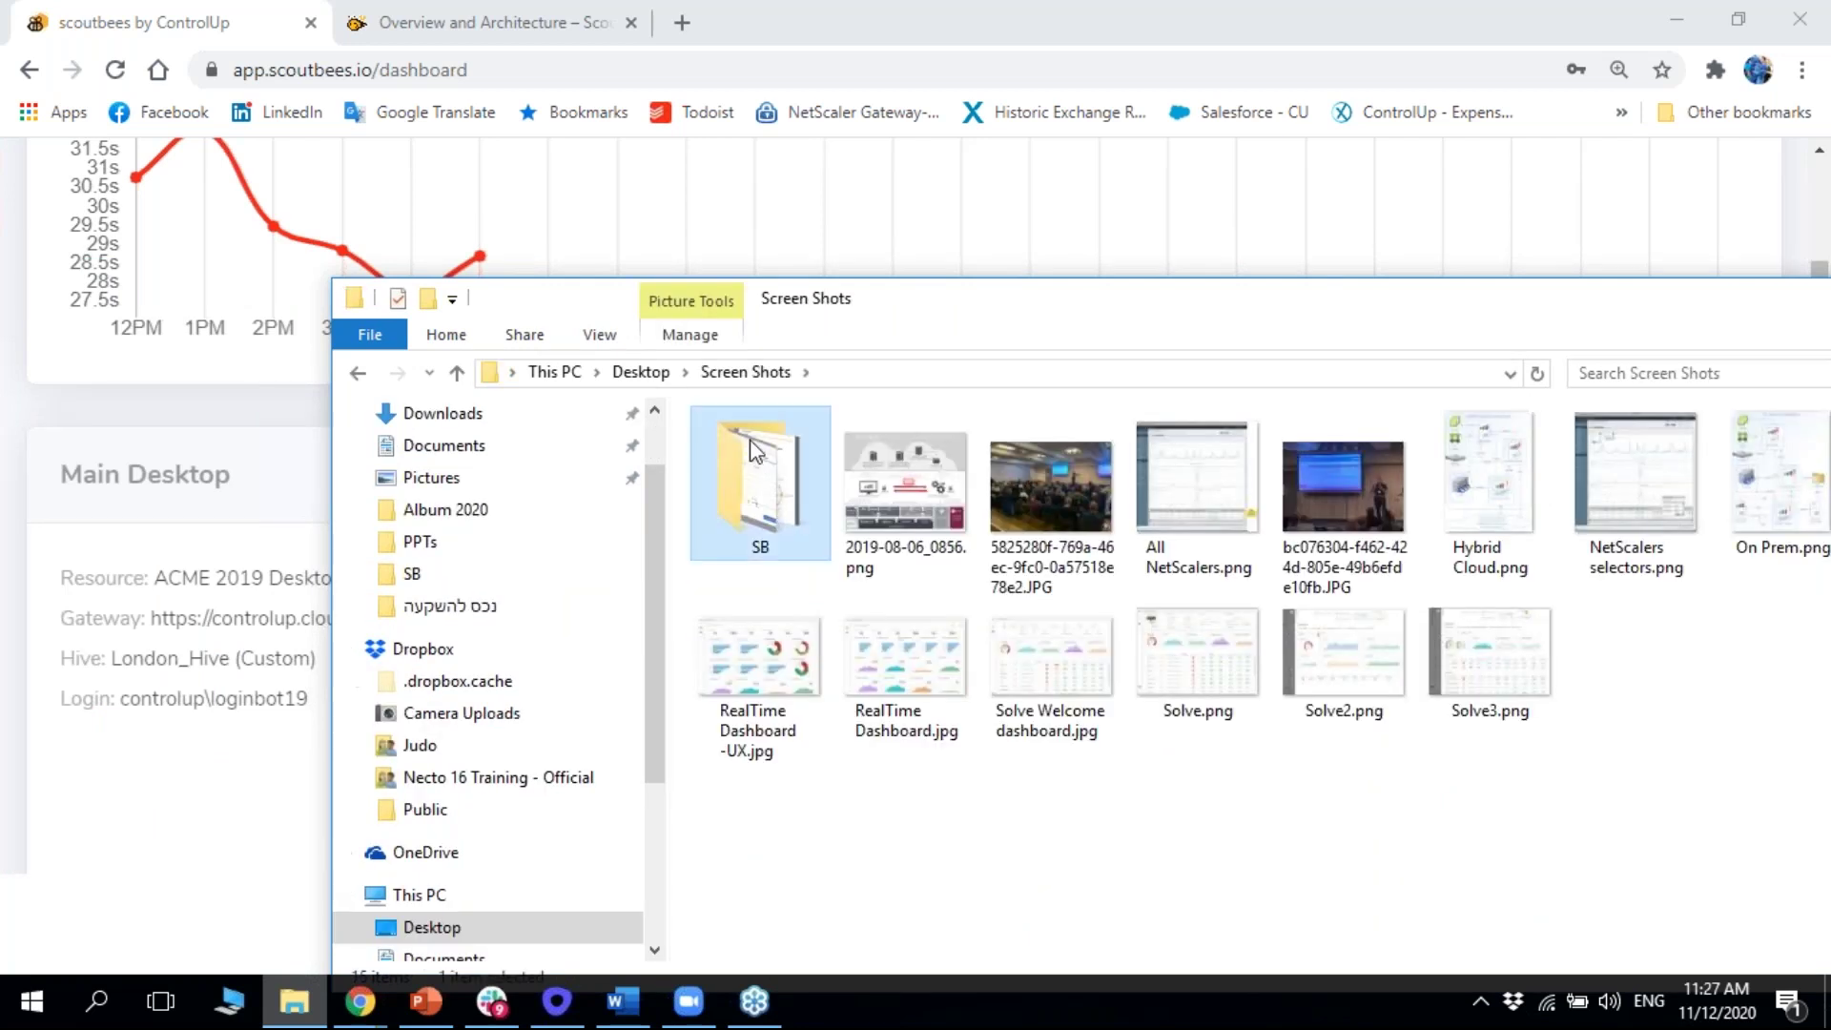
pyautogui.doubleClick(760, 458)
pyautogui.doubleClick(960, 298)
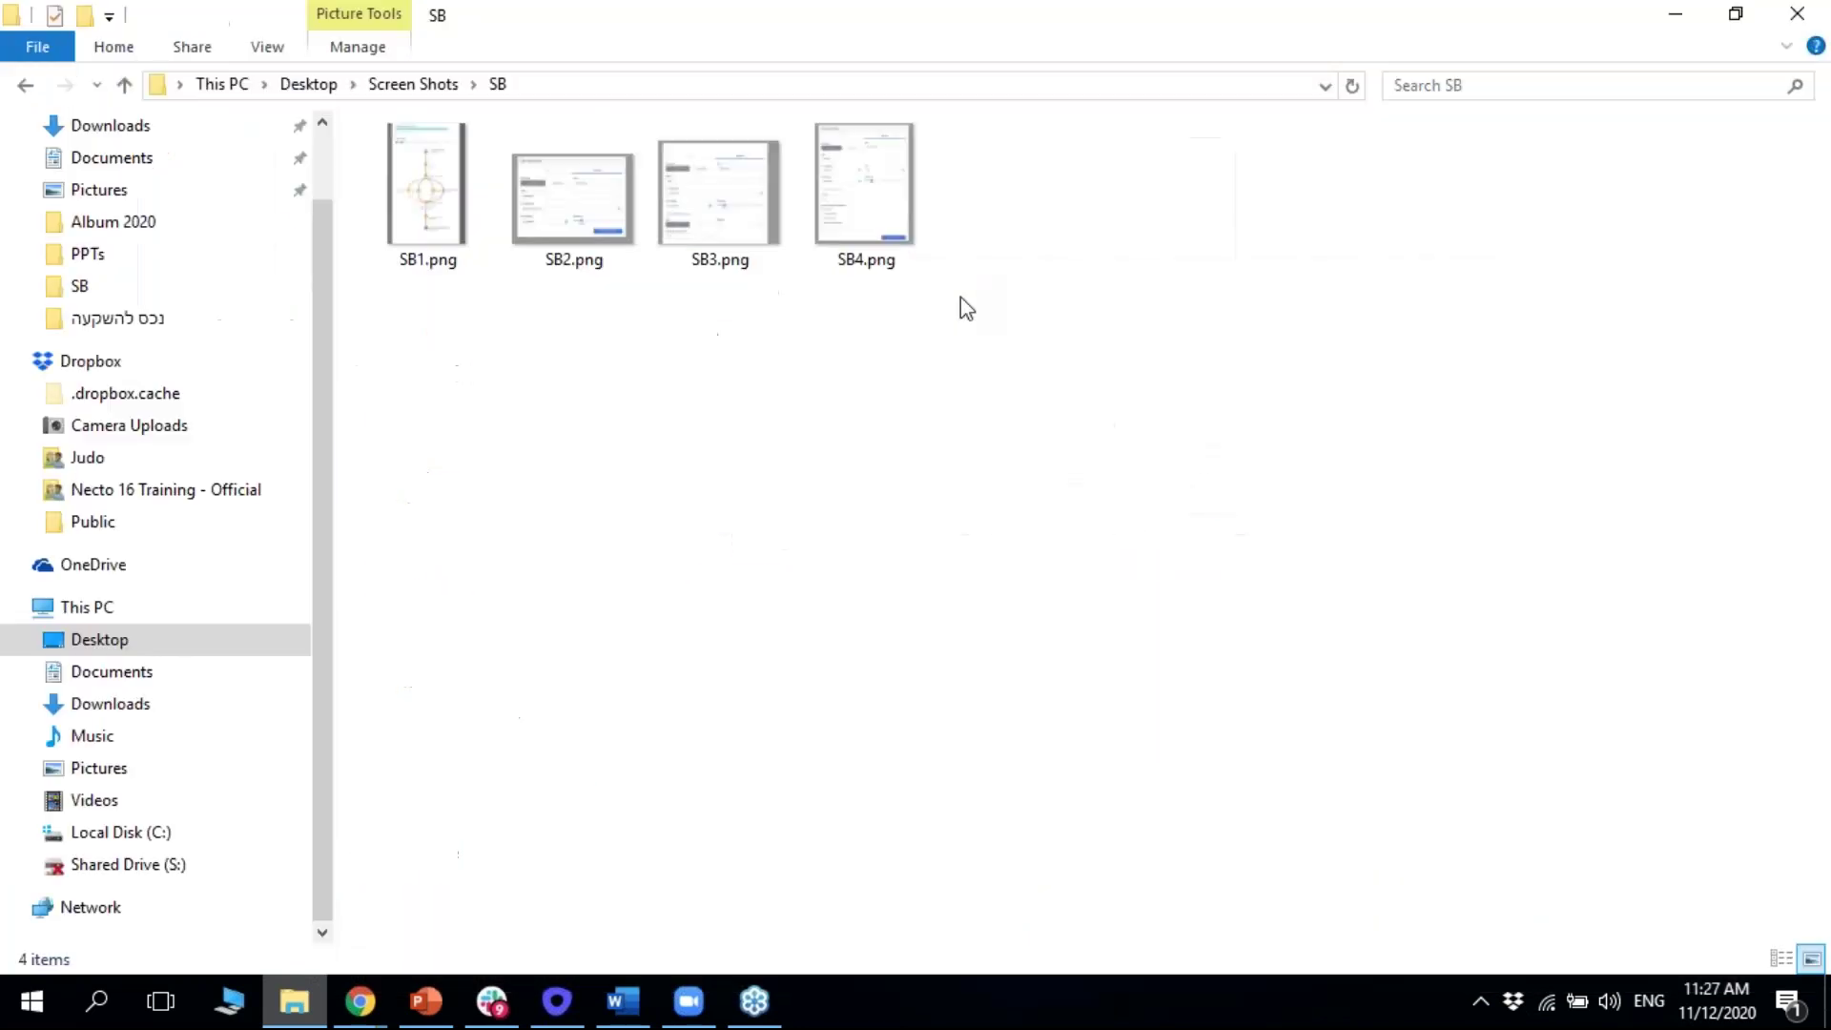
# Open the SB1.png screenshot in Paint and collapse the ribbon to enlarge the viewing area
pyautogui.click(439, 195)
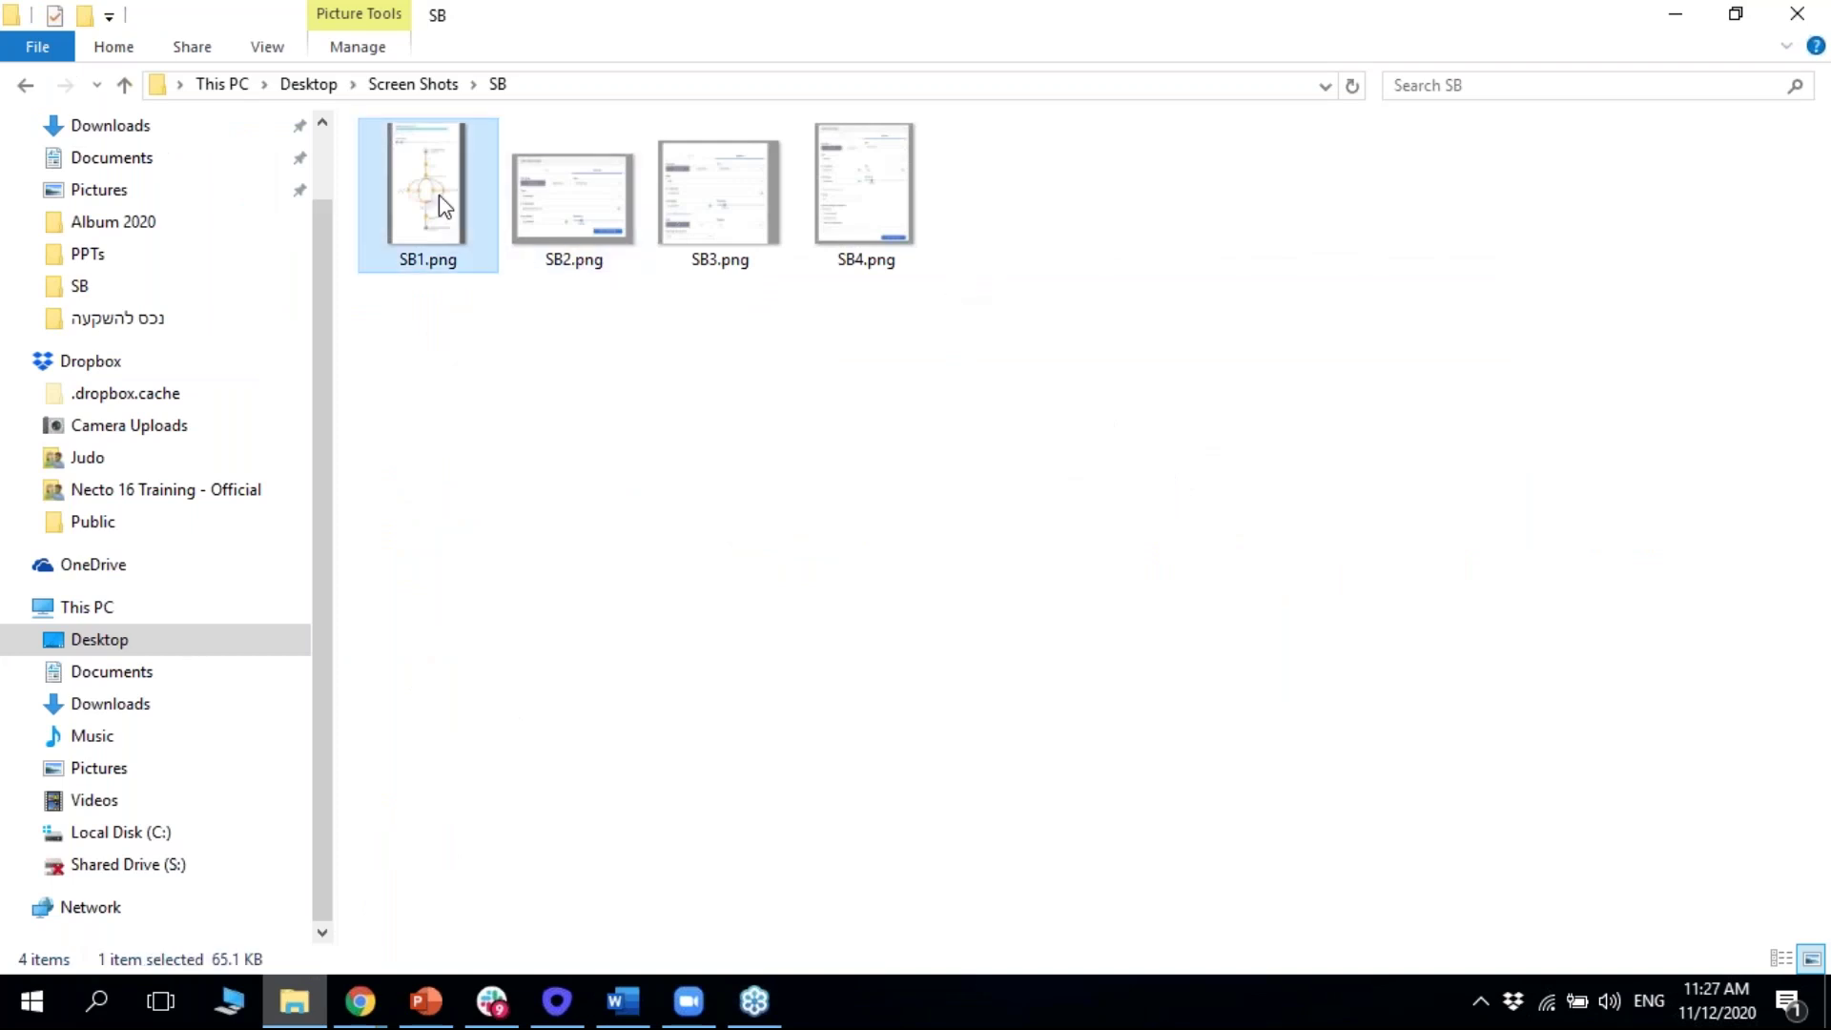
pyautogui.doubleClick(439, 194)
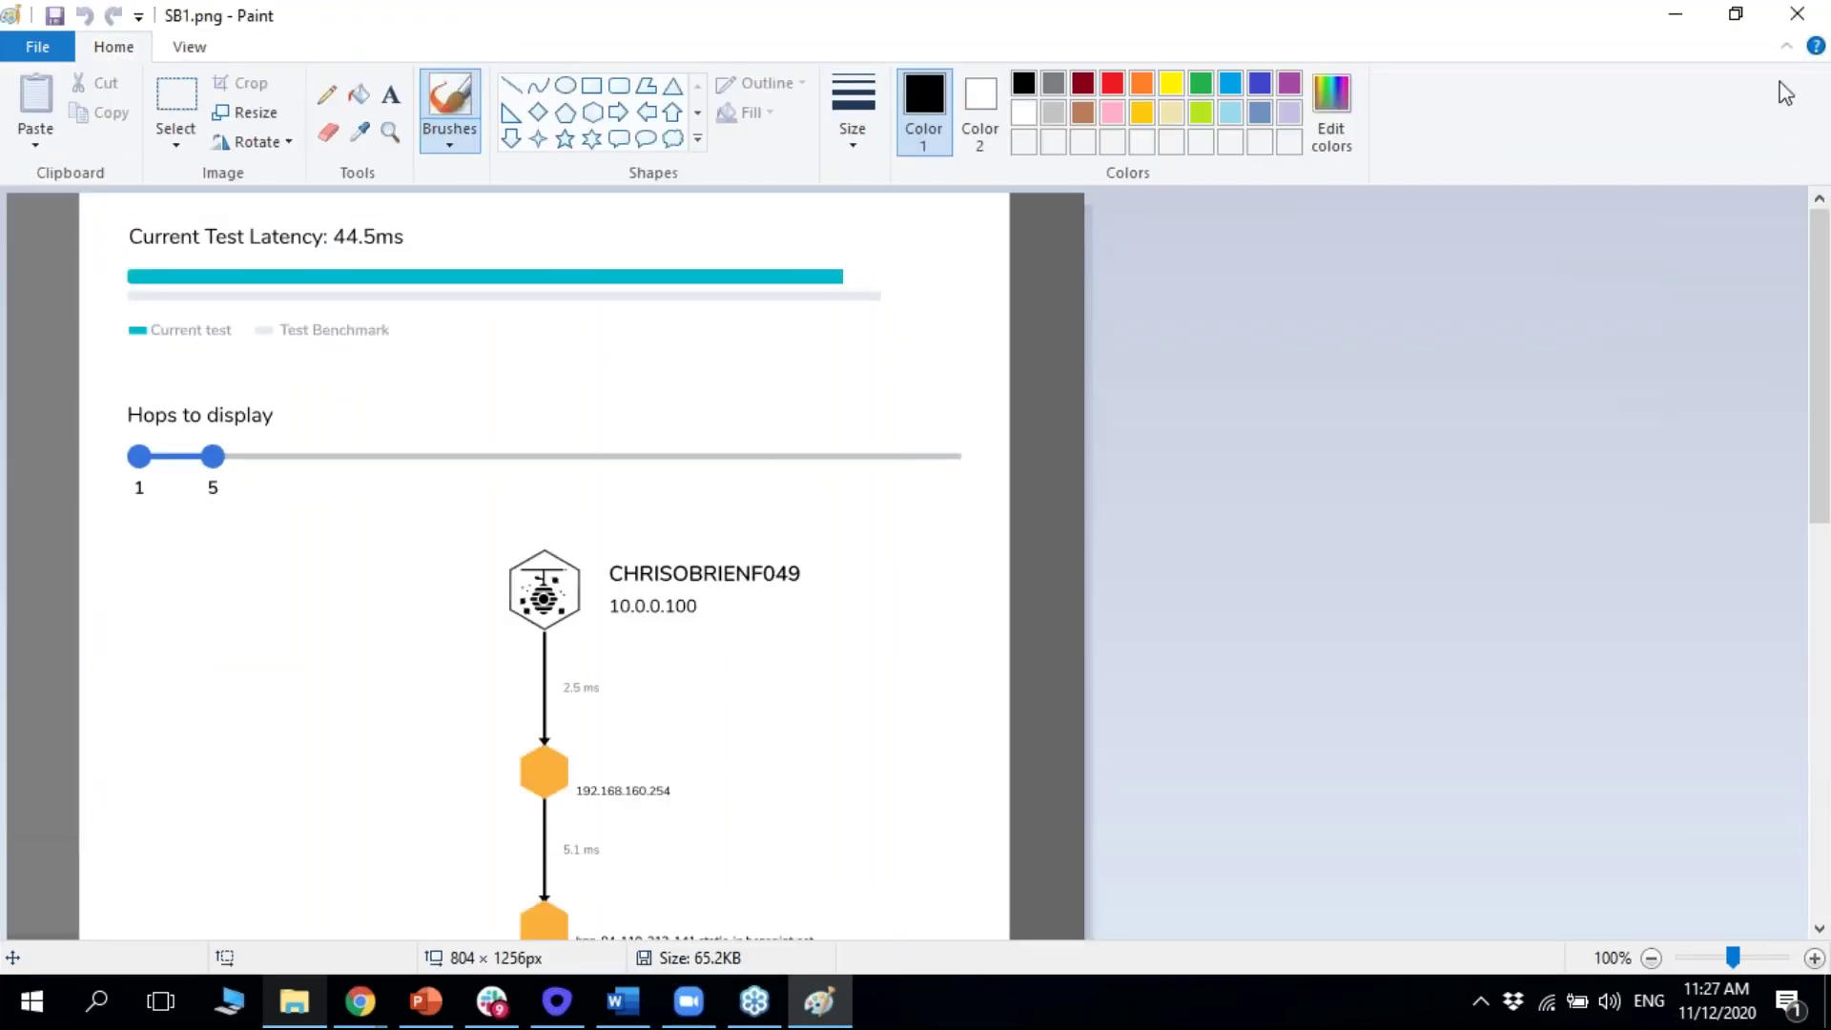
pyautogui.click(1786, 46)
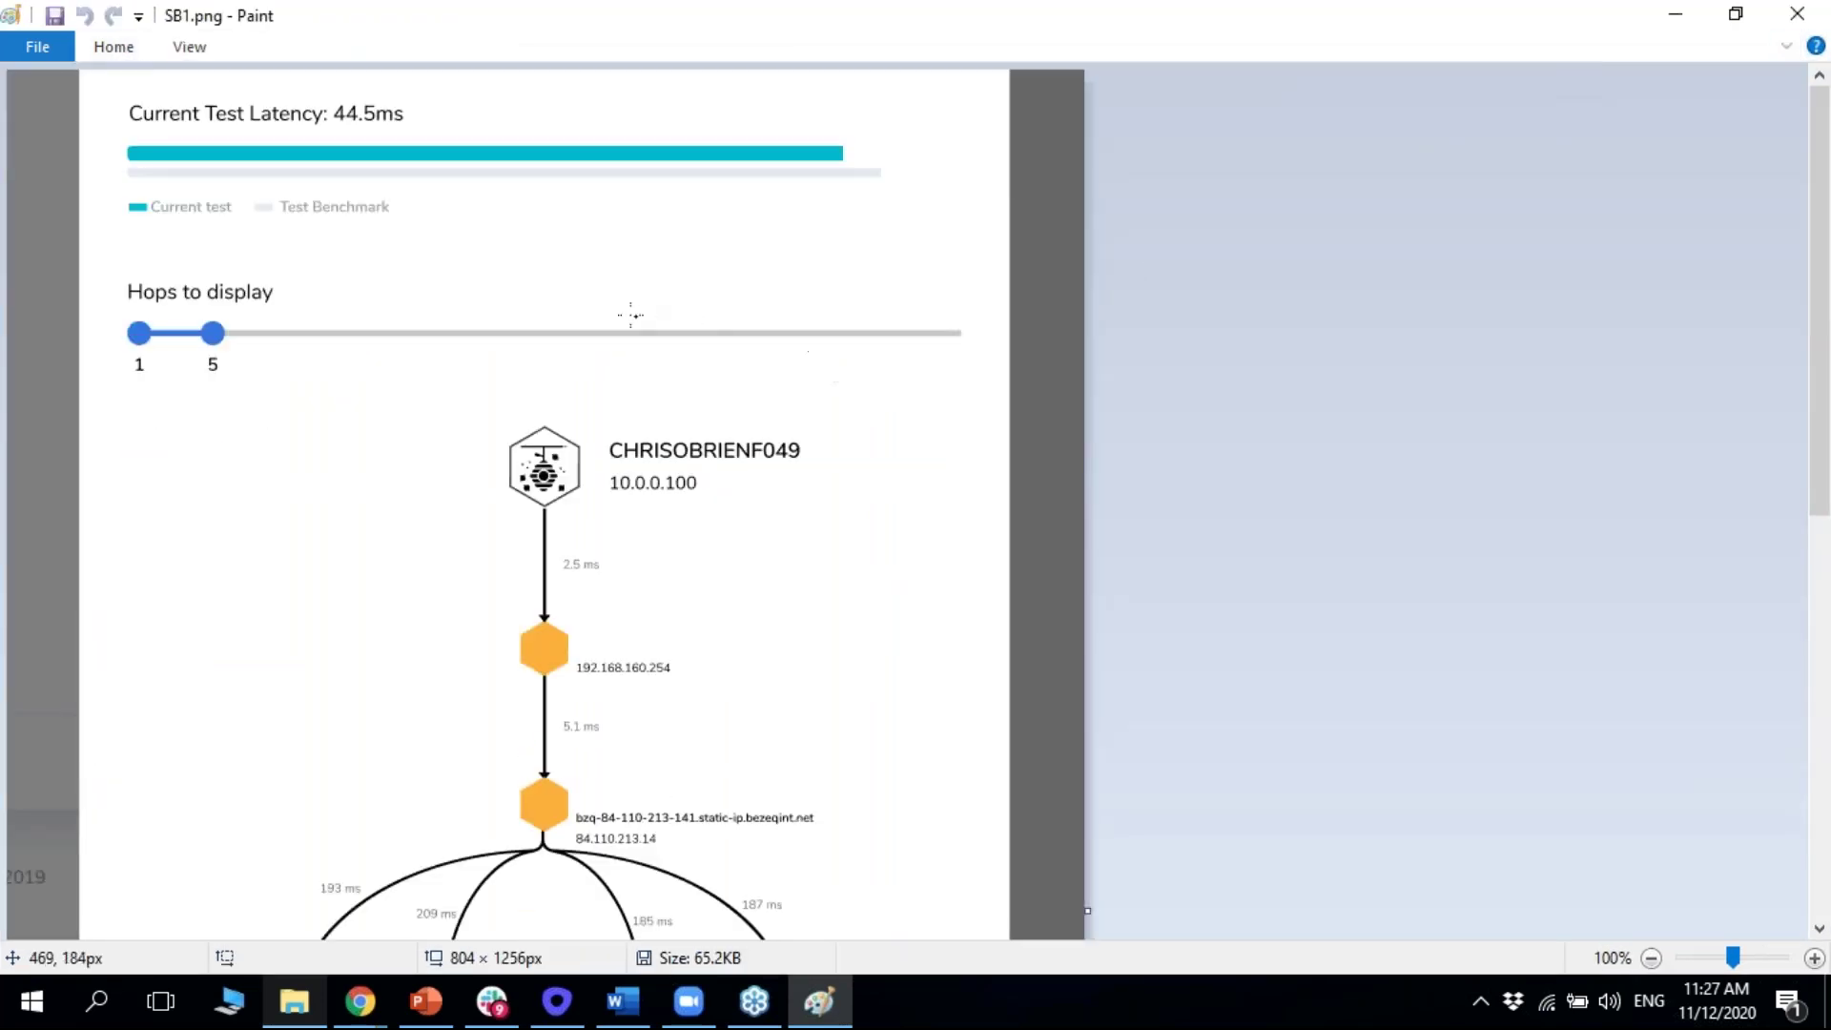
# Examine the test latency bar and the hop-by-hop network path diagram in SB1.png, and close the image
pyautogui.scroll(-5, 641, 315)
pyautogui.scroll(-3, 641, 314)
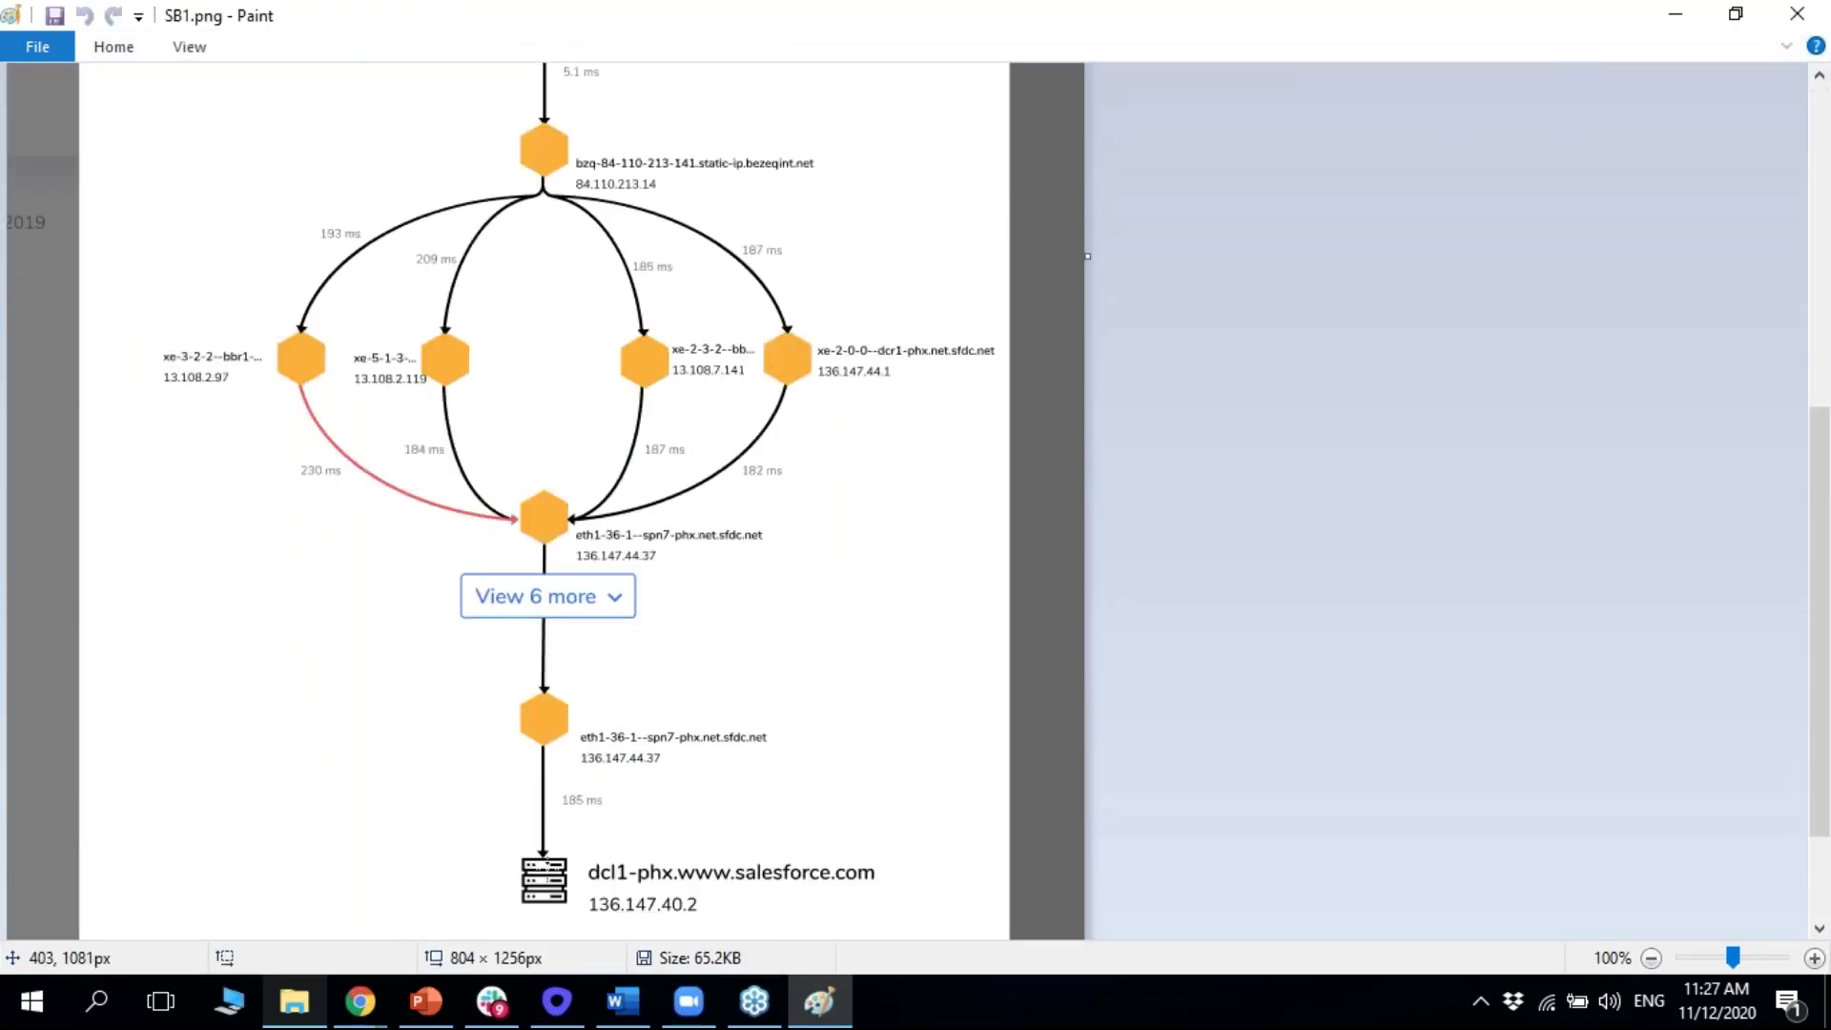
pyautogui.scroll(5, 560, 782)
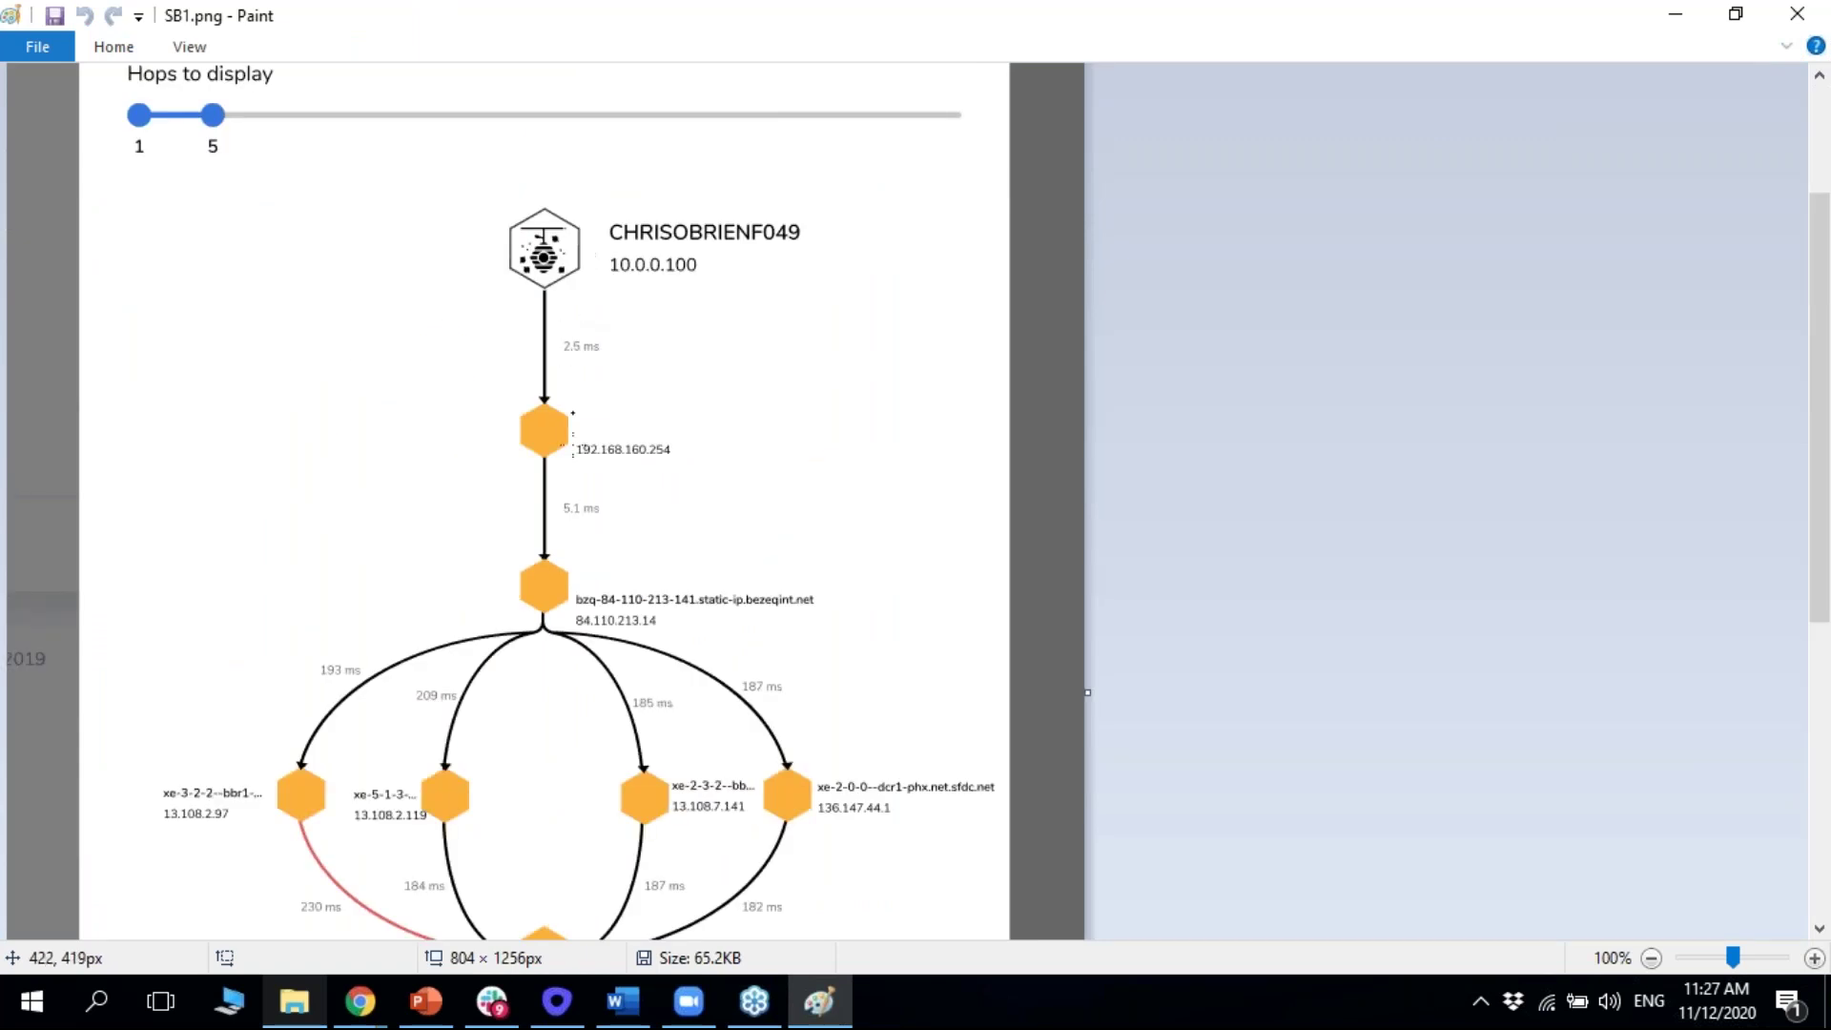
pyautogui.scroll(-3, 380, 582)
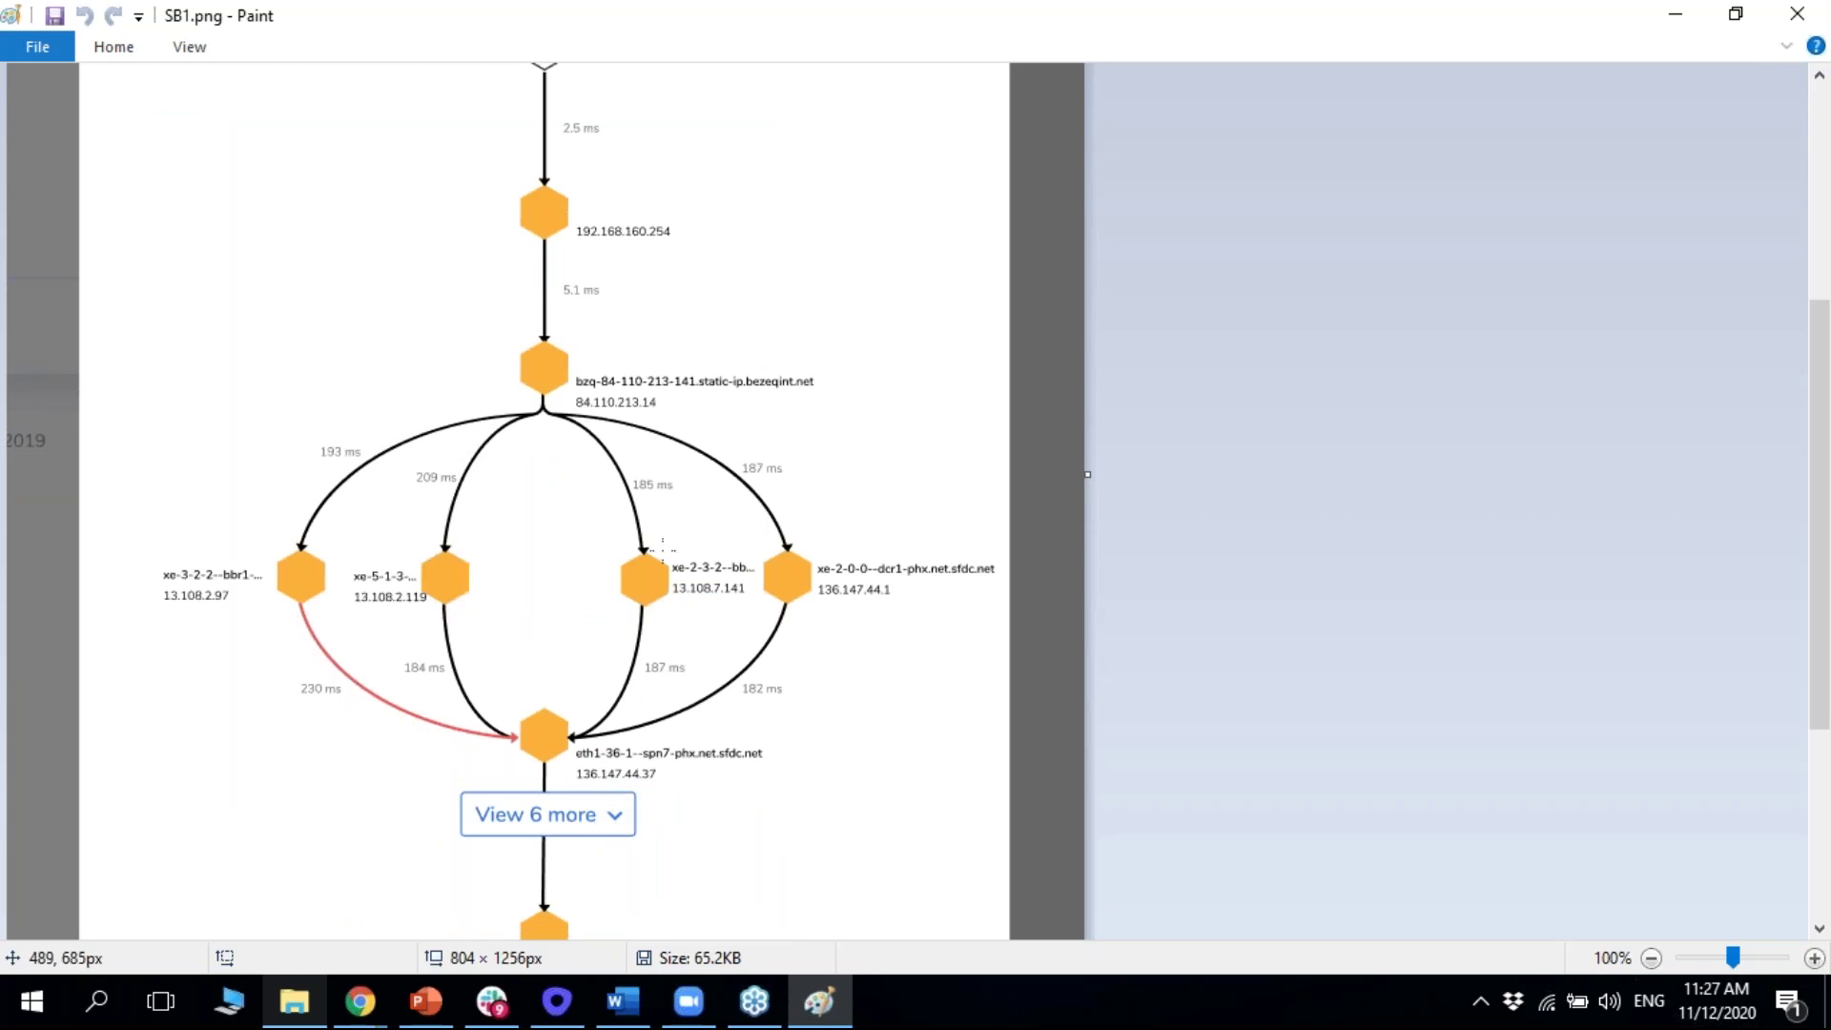
pyautogui.scroll(6, 663, 596)
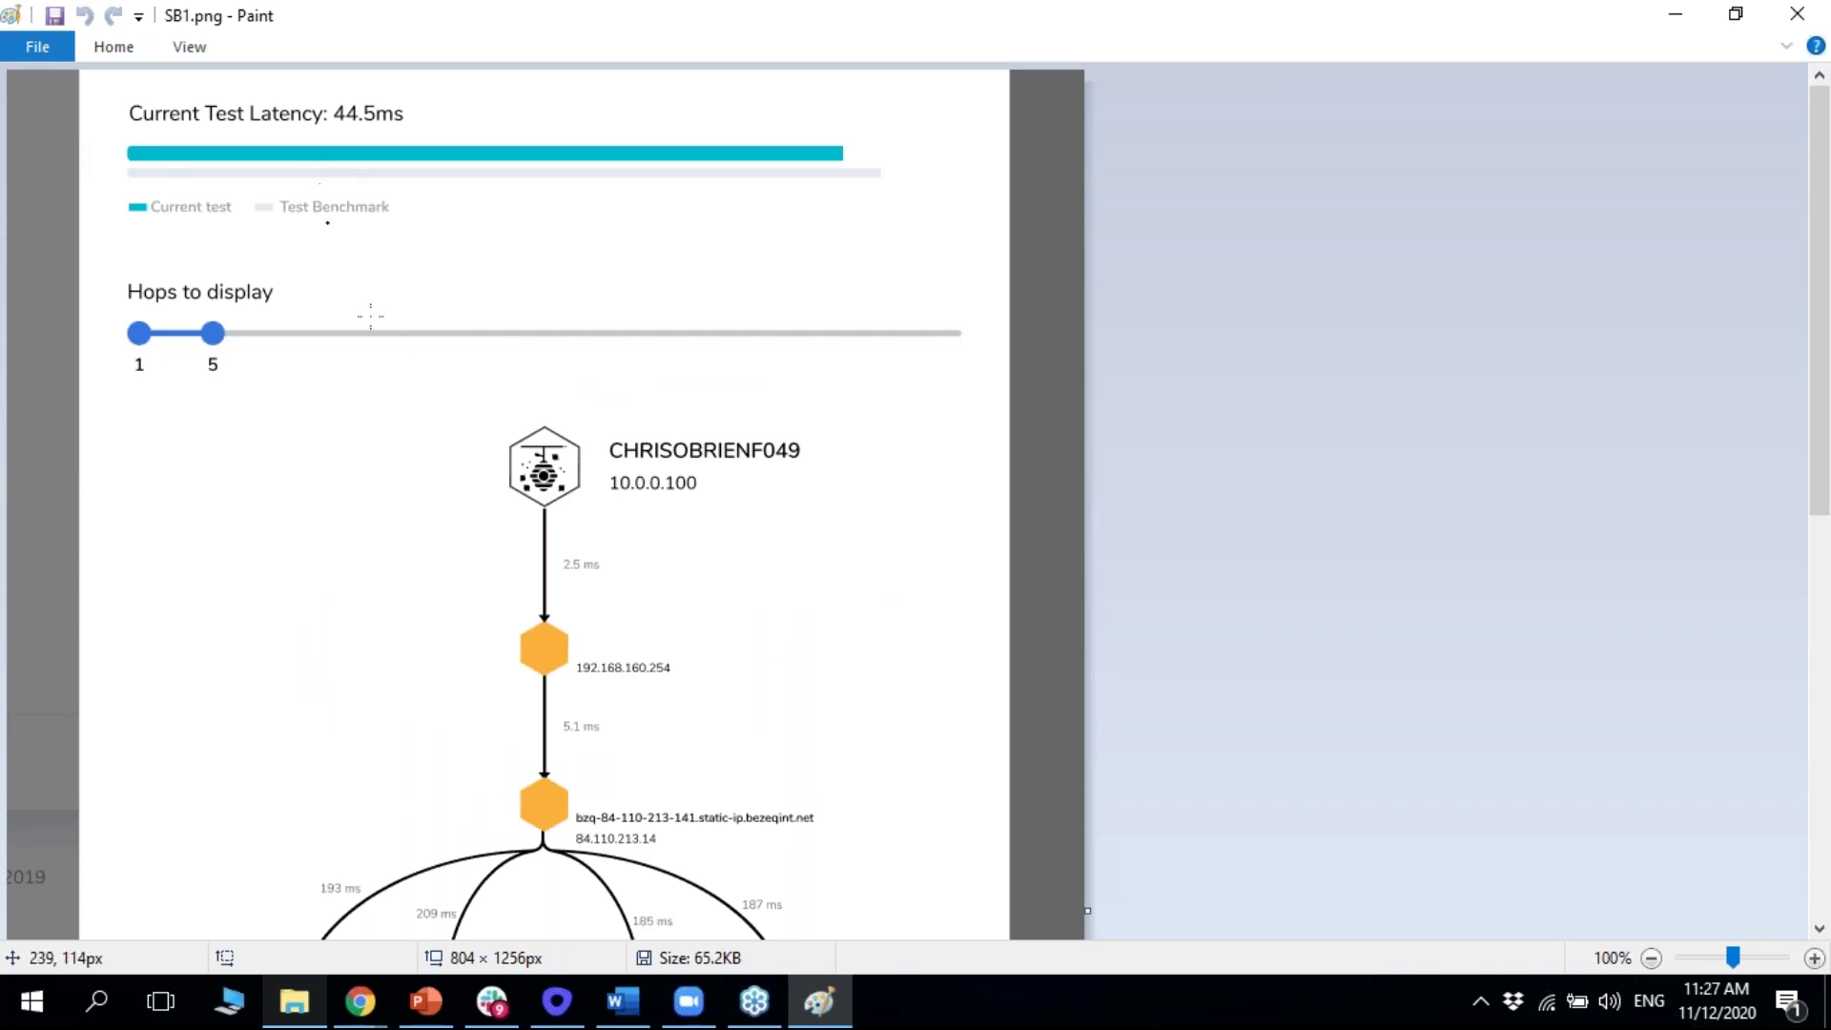
pyautogui.scroll(-3, 403, 373)
pyautogui.scroll(-6, 402, 373)
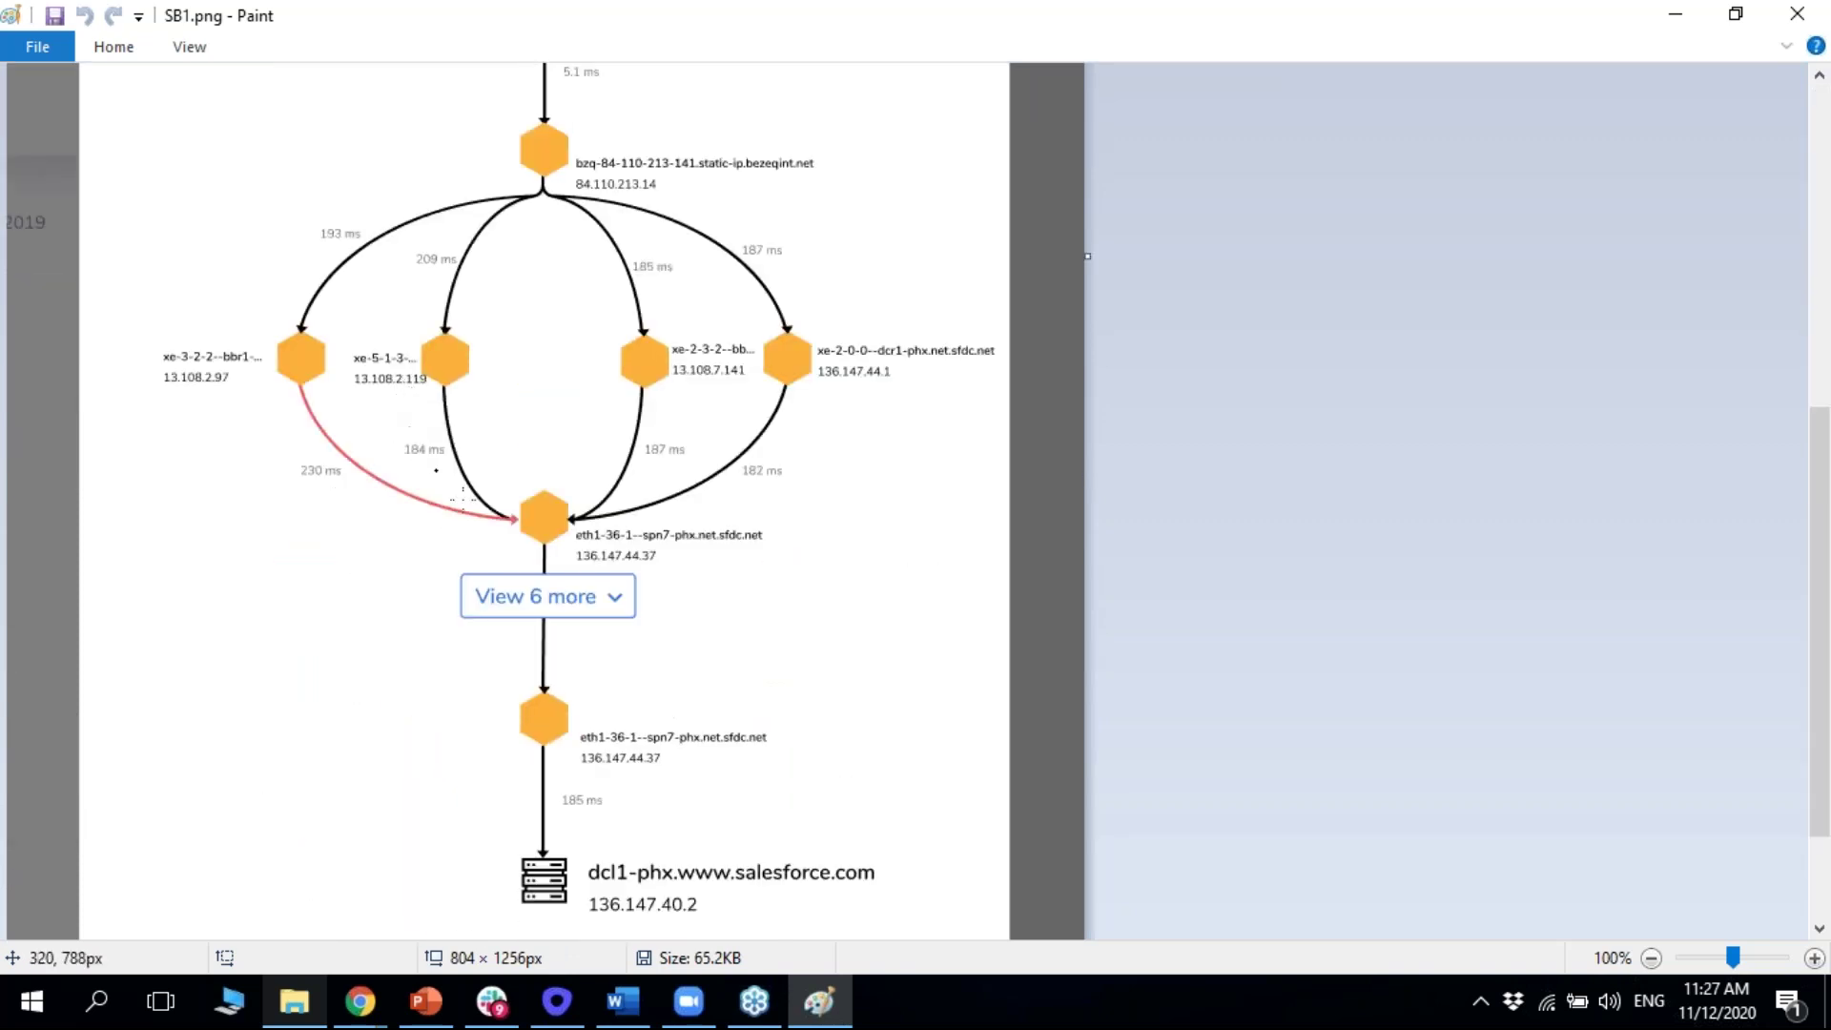
pyautogui.scroll(6, 542, 410)
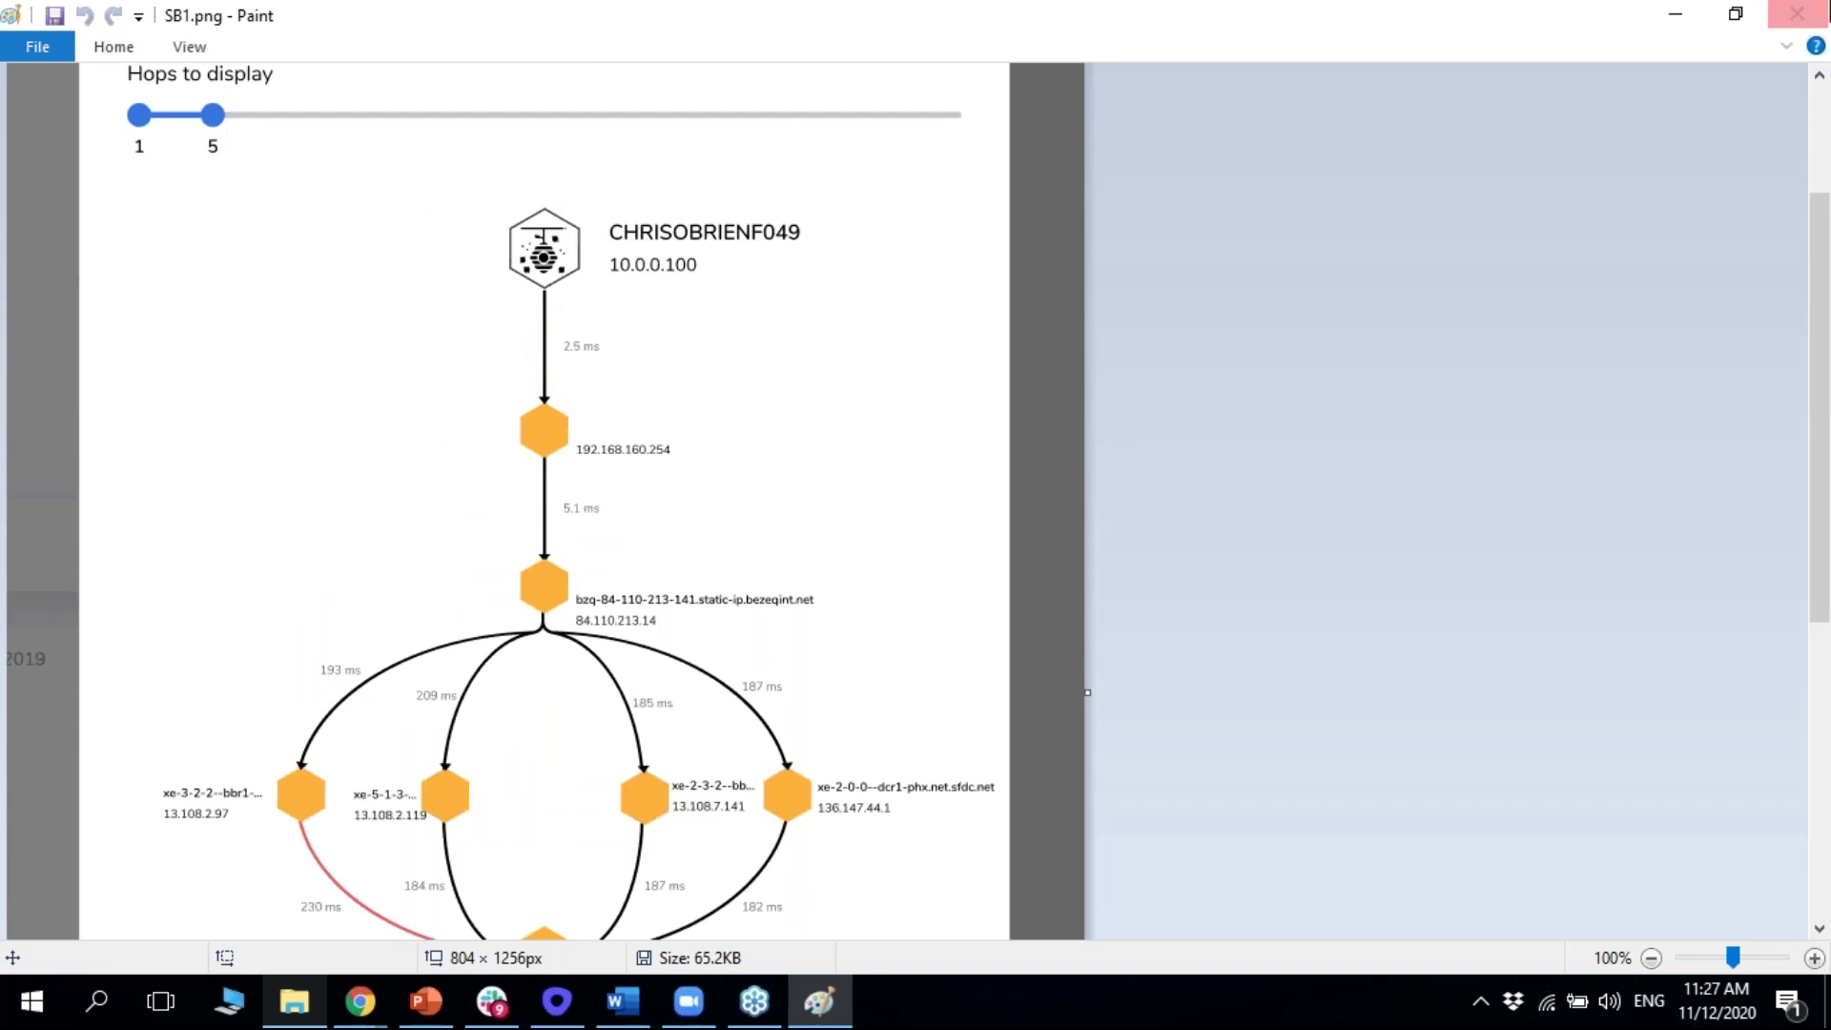
pyautogui.click(1798, 13)
pyautogui.click(829, 577)
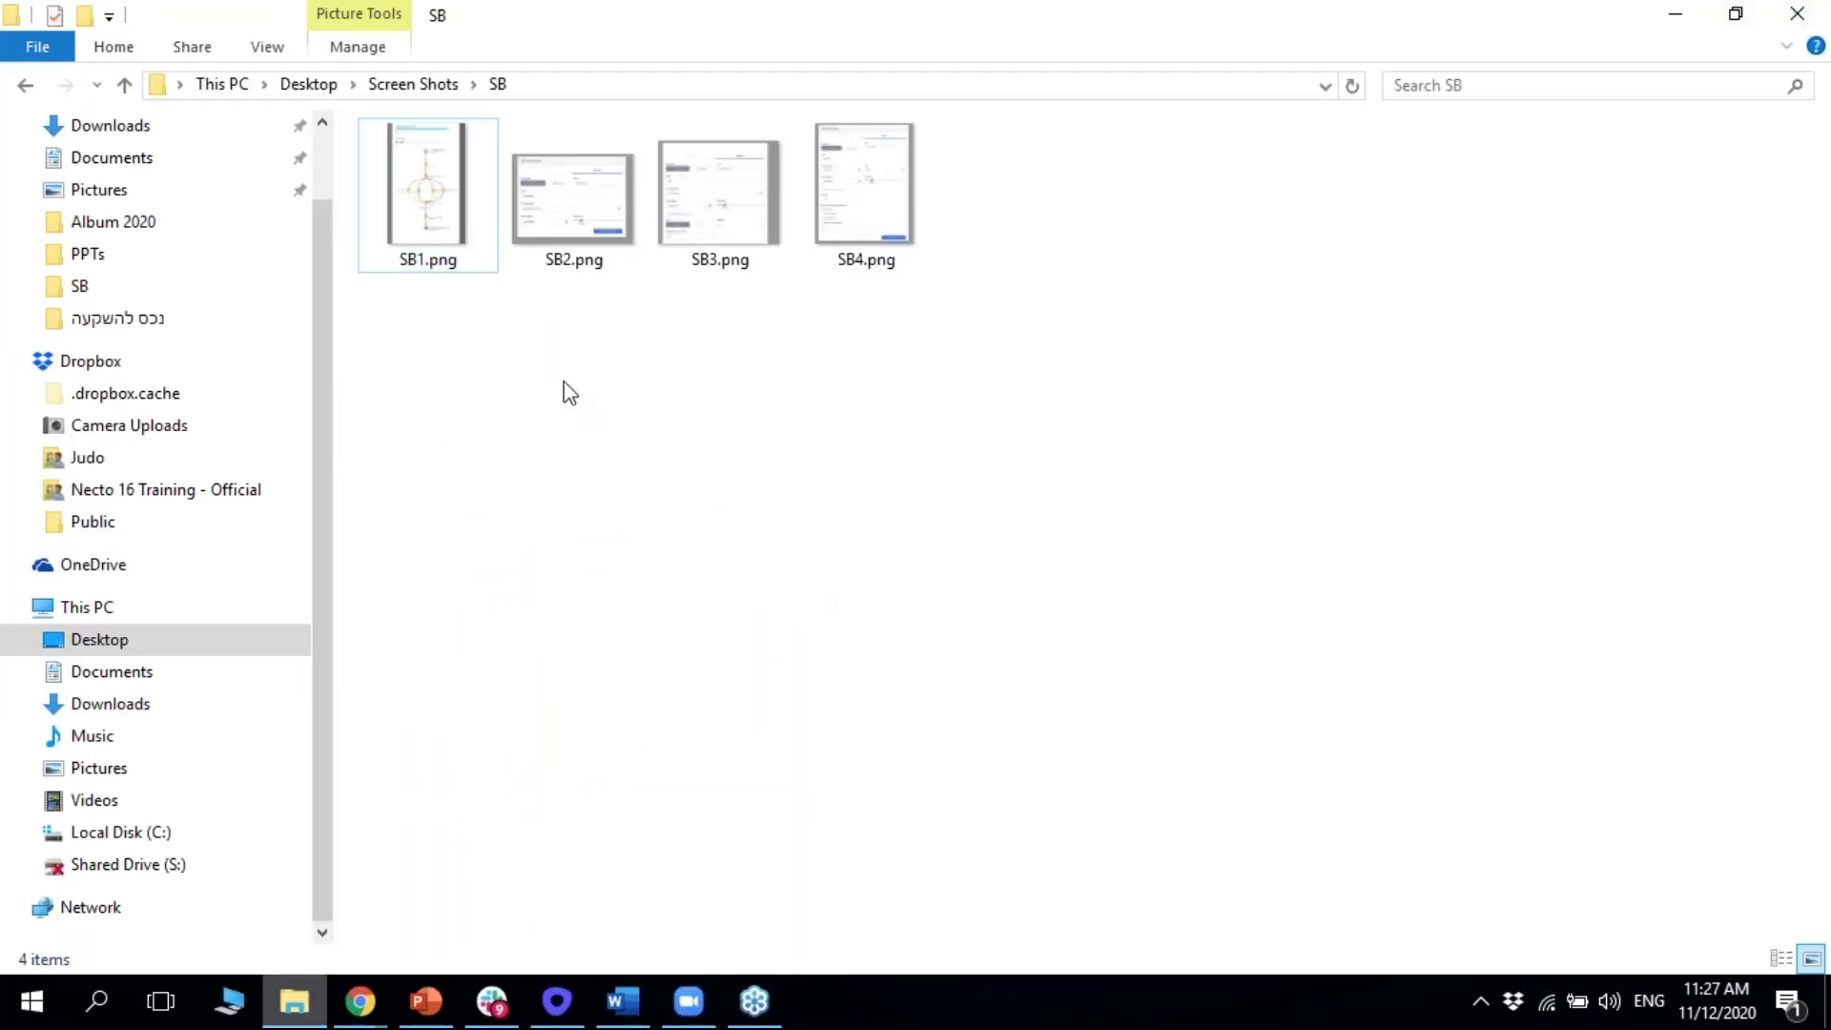
# Minimize File Explorer to switch back to Chrome, and reload the Scoutbees home dashboard
pyautogui.click(1679, 13)
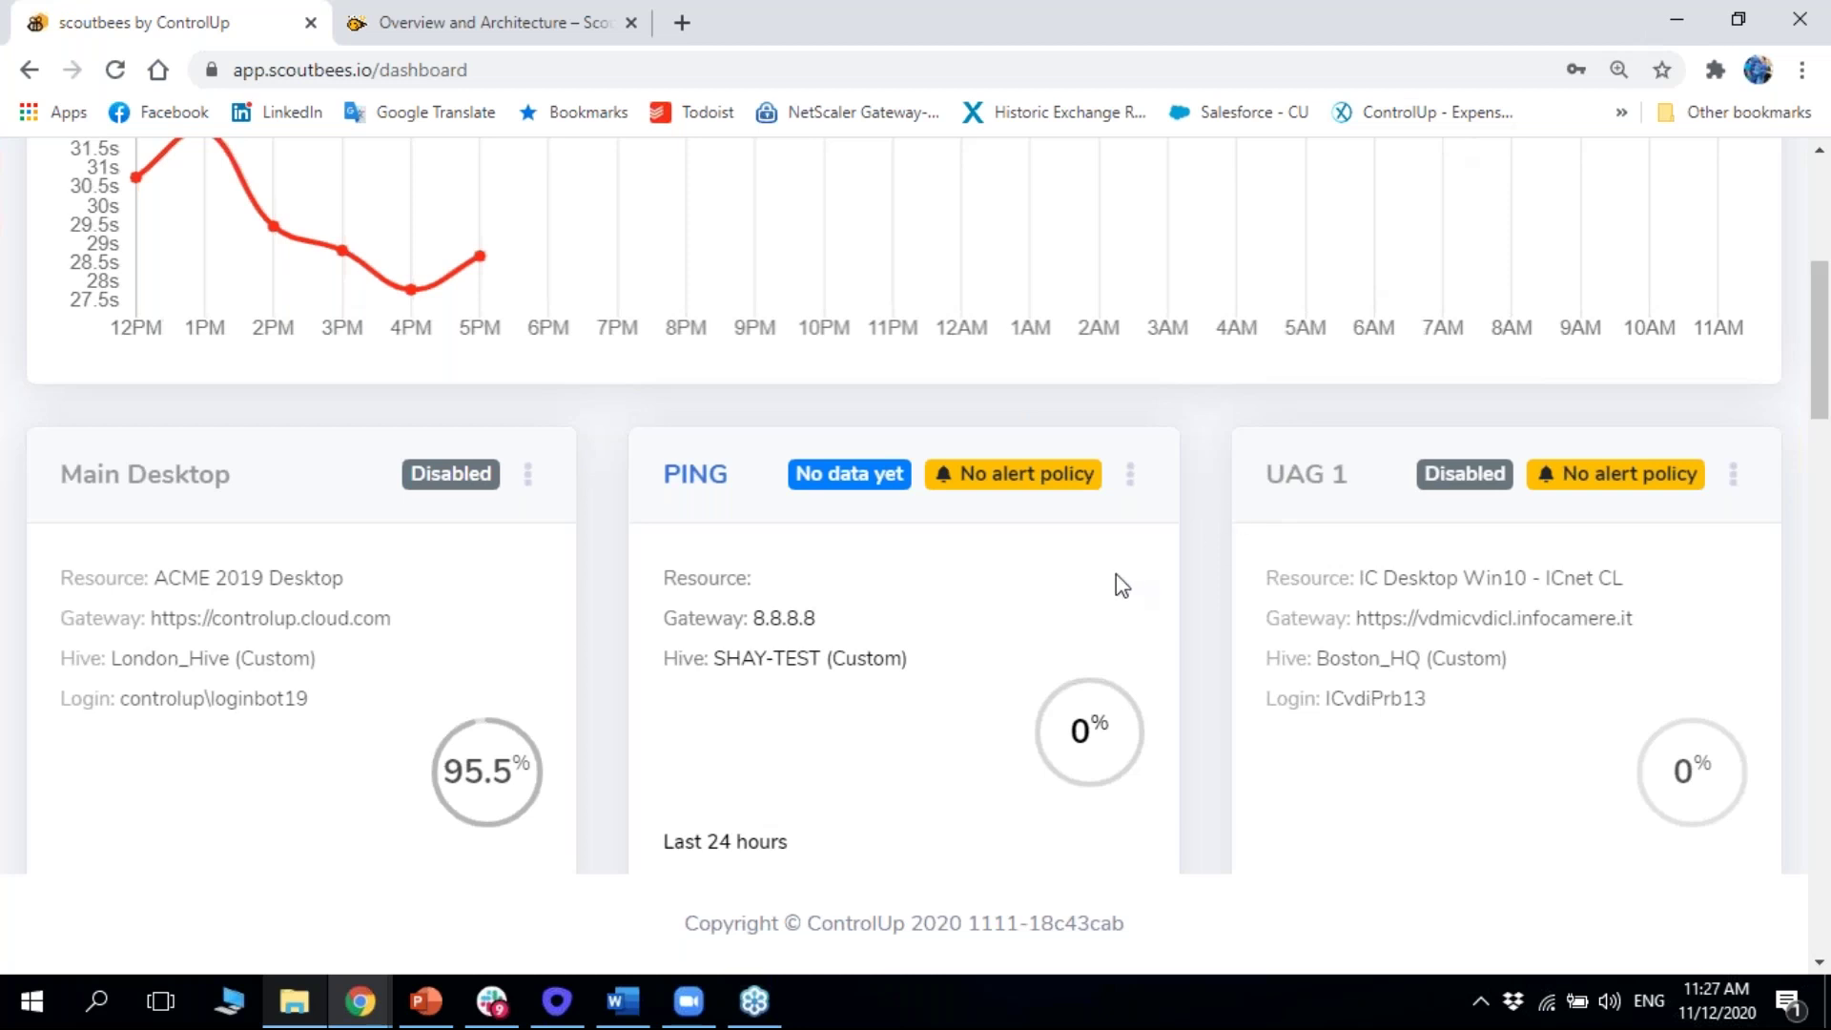
pyautogui.scroll(4, 1115, 585)
pyautogui.scroll(1, 1100, 353)
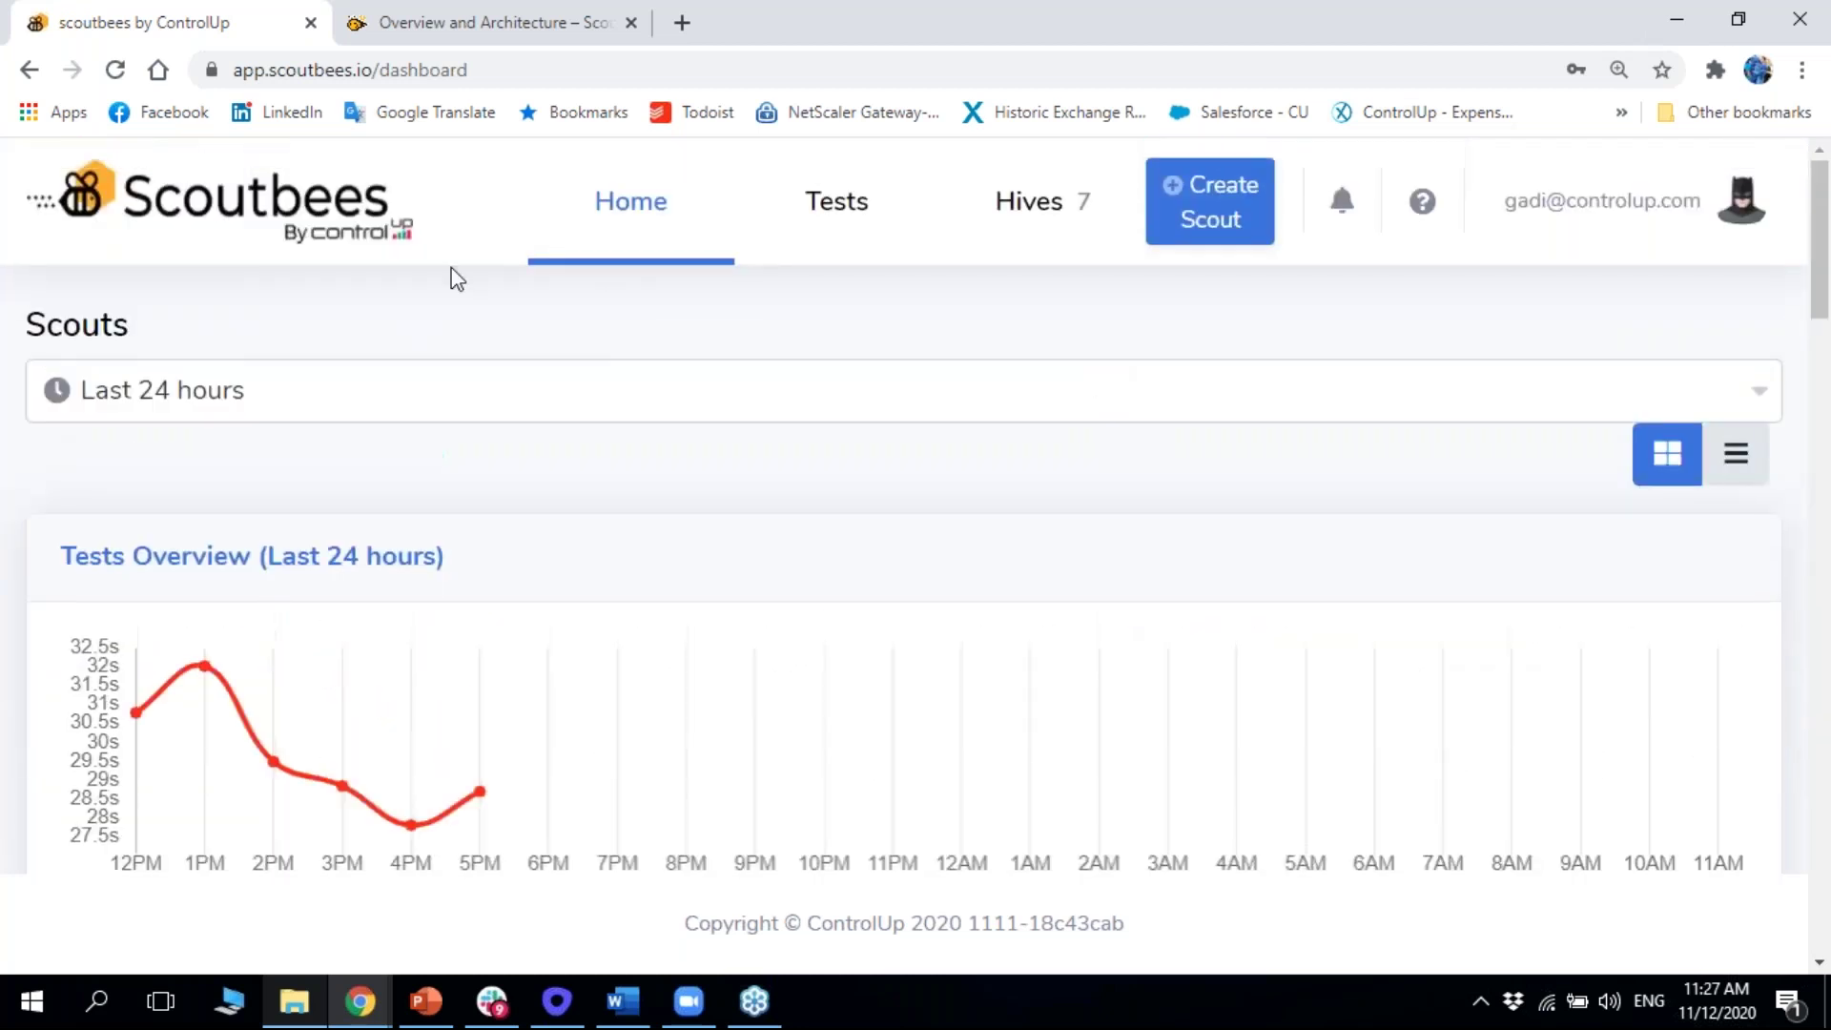
pyautogui.click(332, 205)
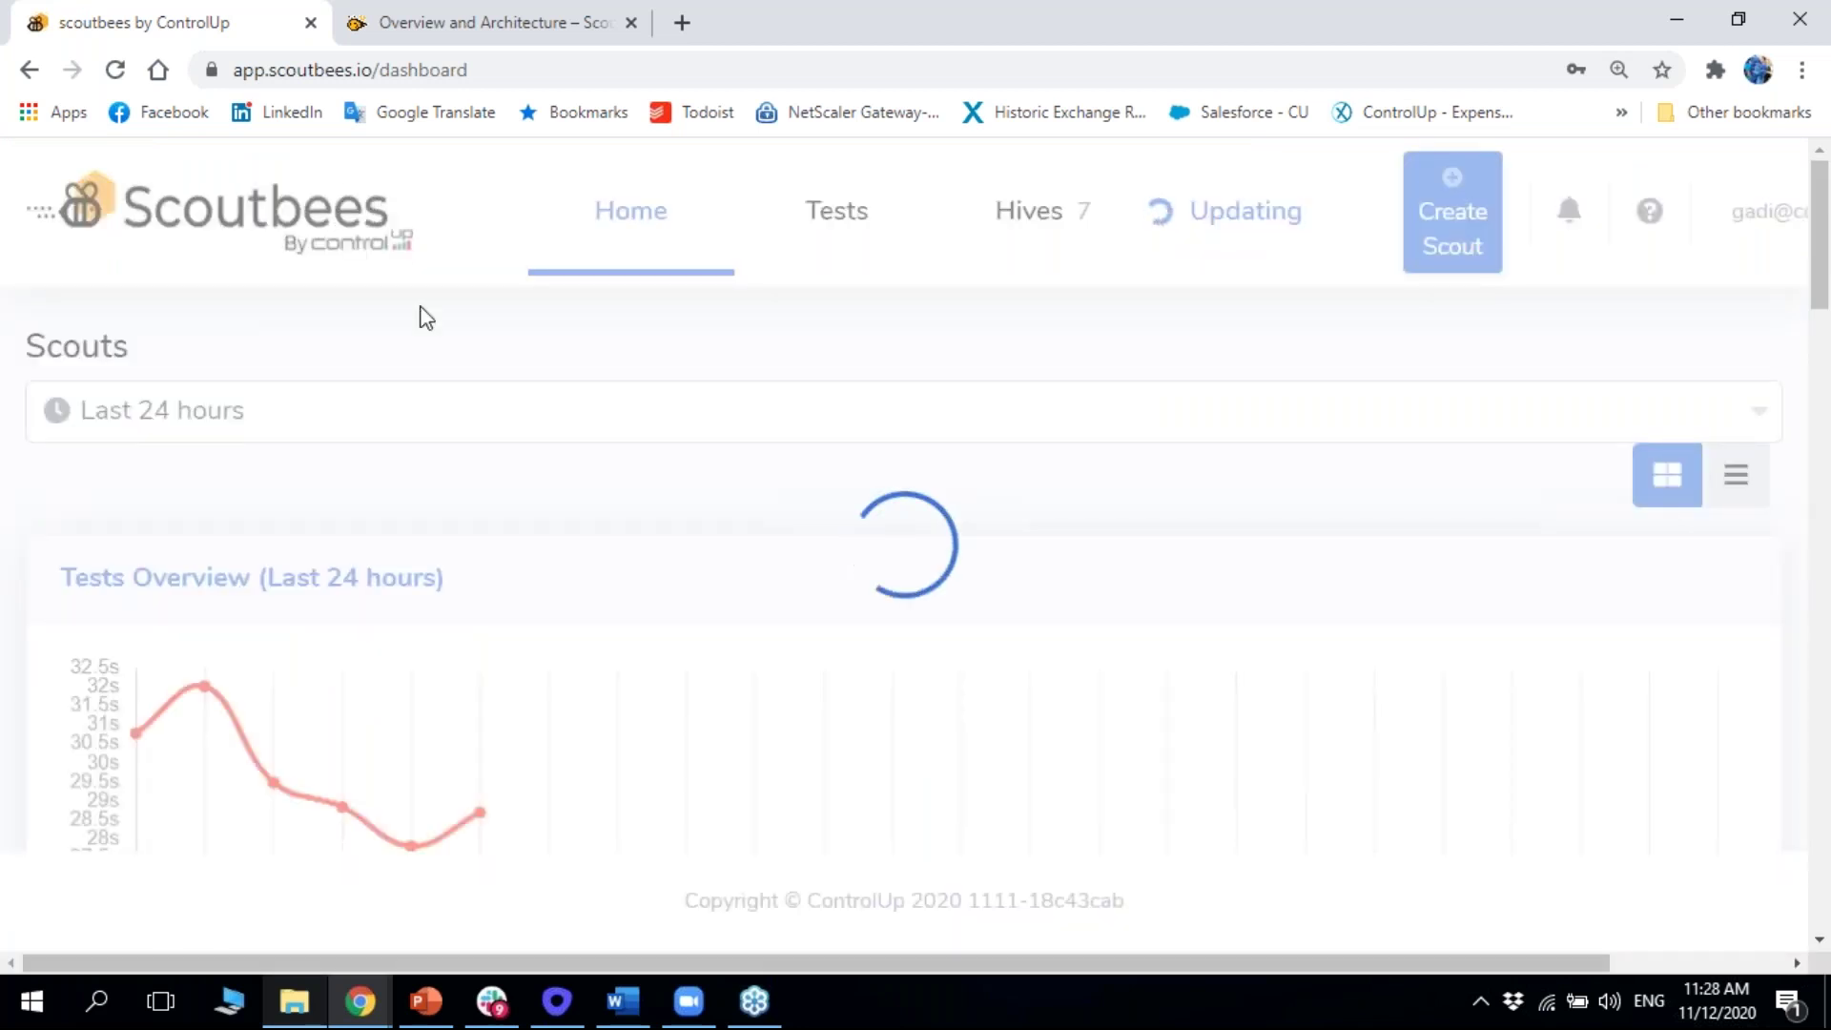
# Examine the dashboard's Tests Overview graph and the scout cards' availability, successful runs, test intervals and alert policy labels
pyautogui.scroll(-6, 427, 324)
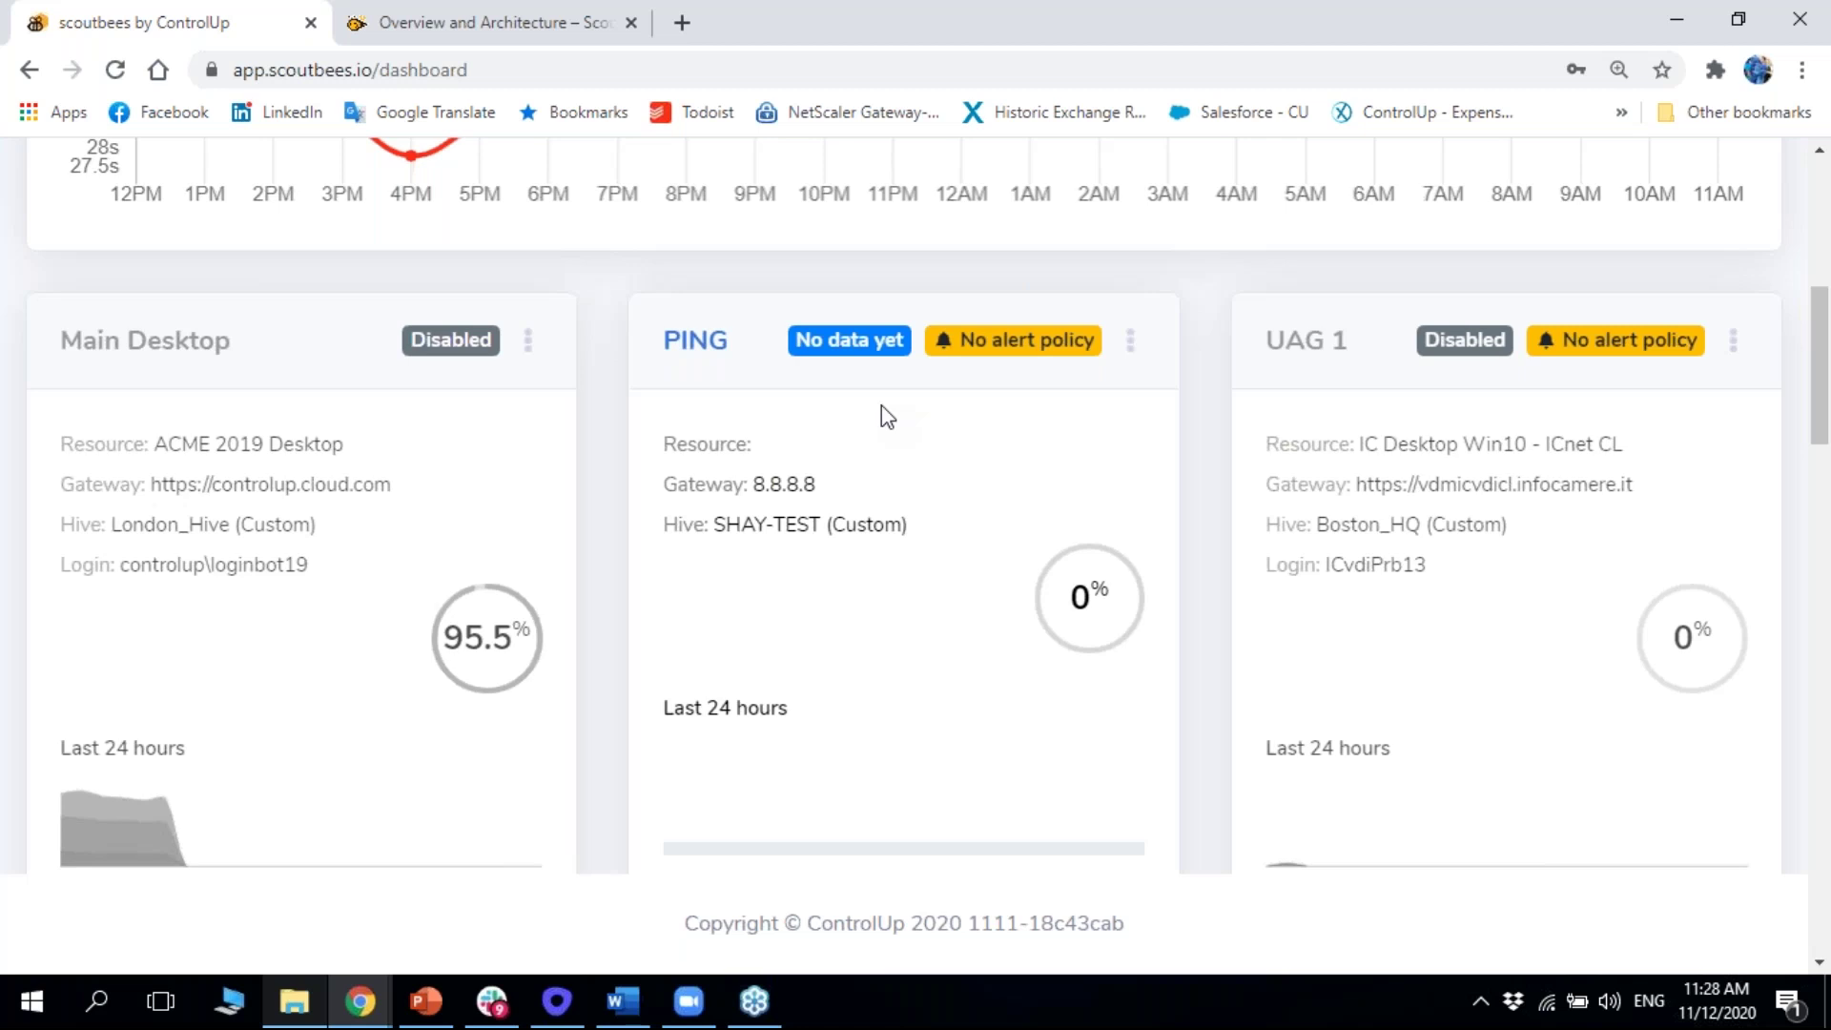
pyautogui.scroll(7, 882, 404)
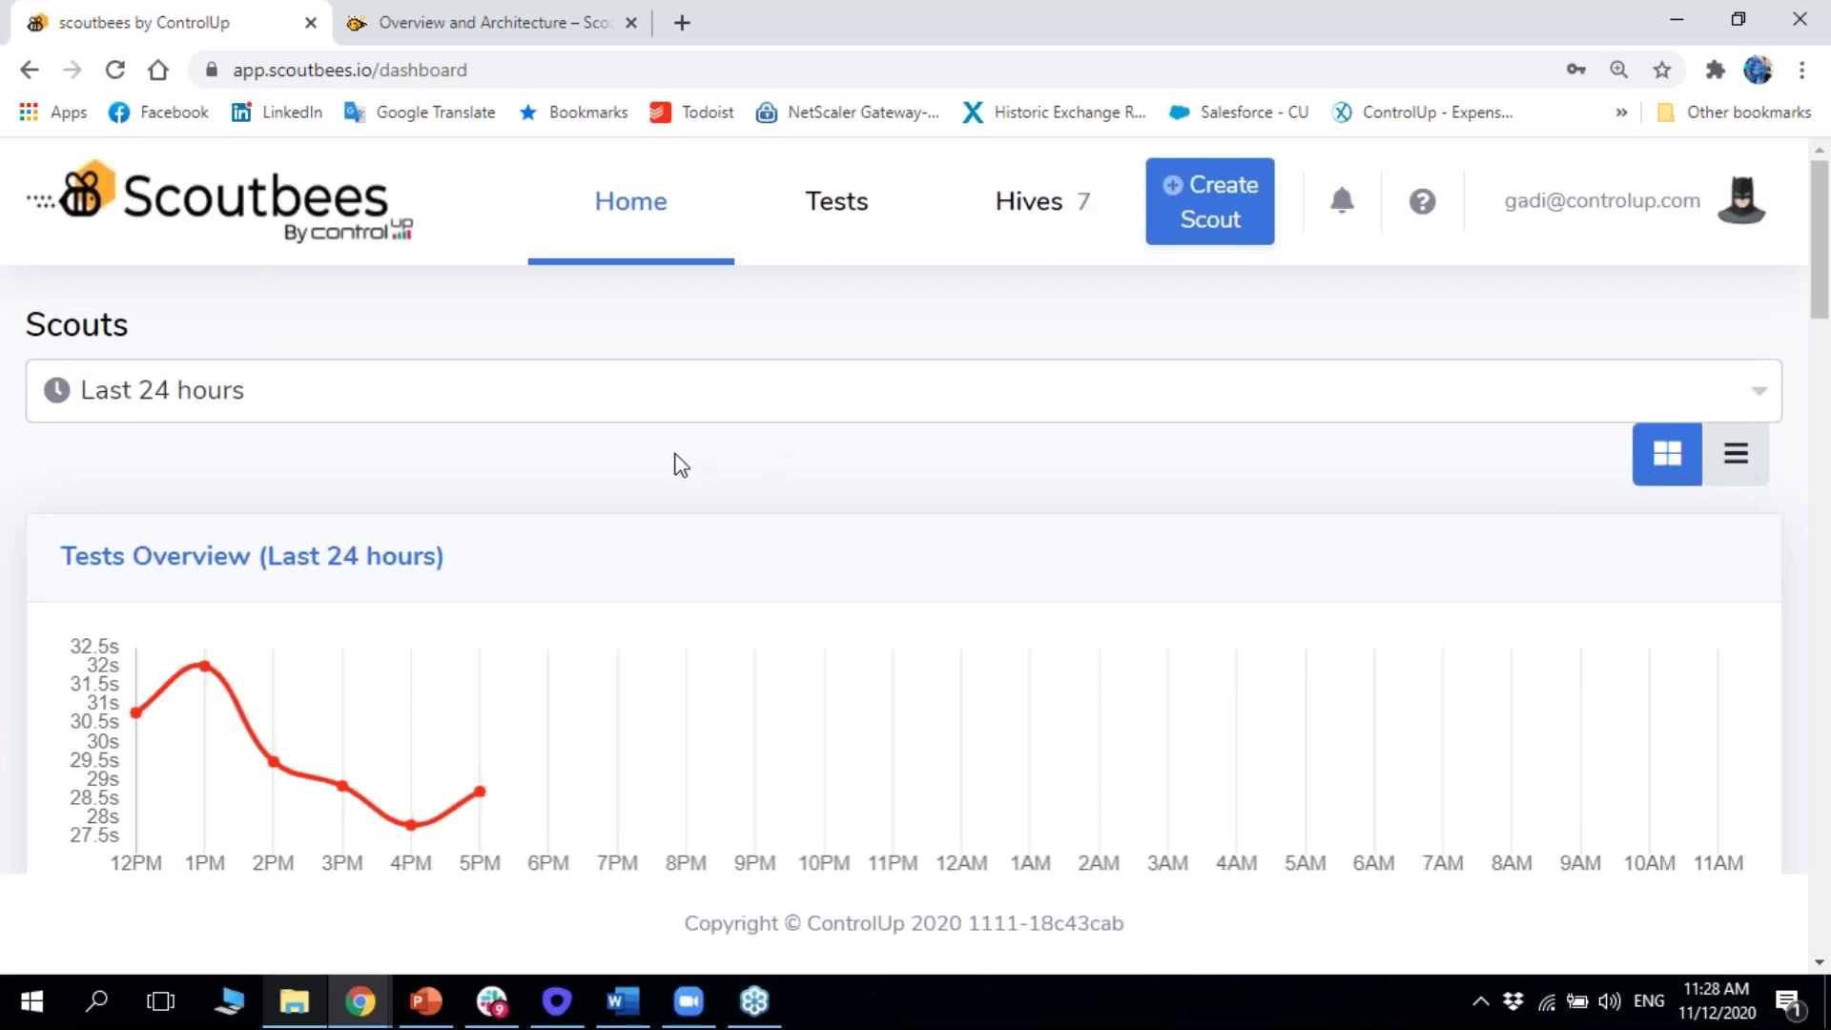
pyautogui.scroll(-3, 679, 462)
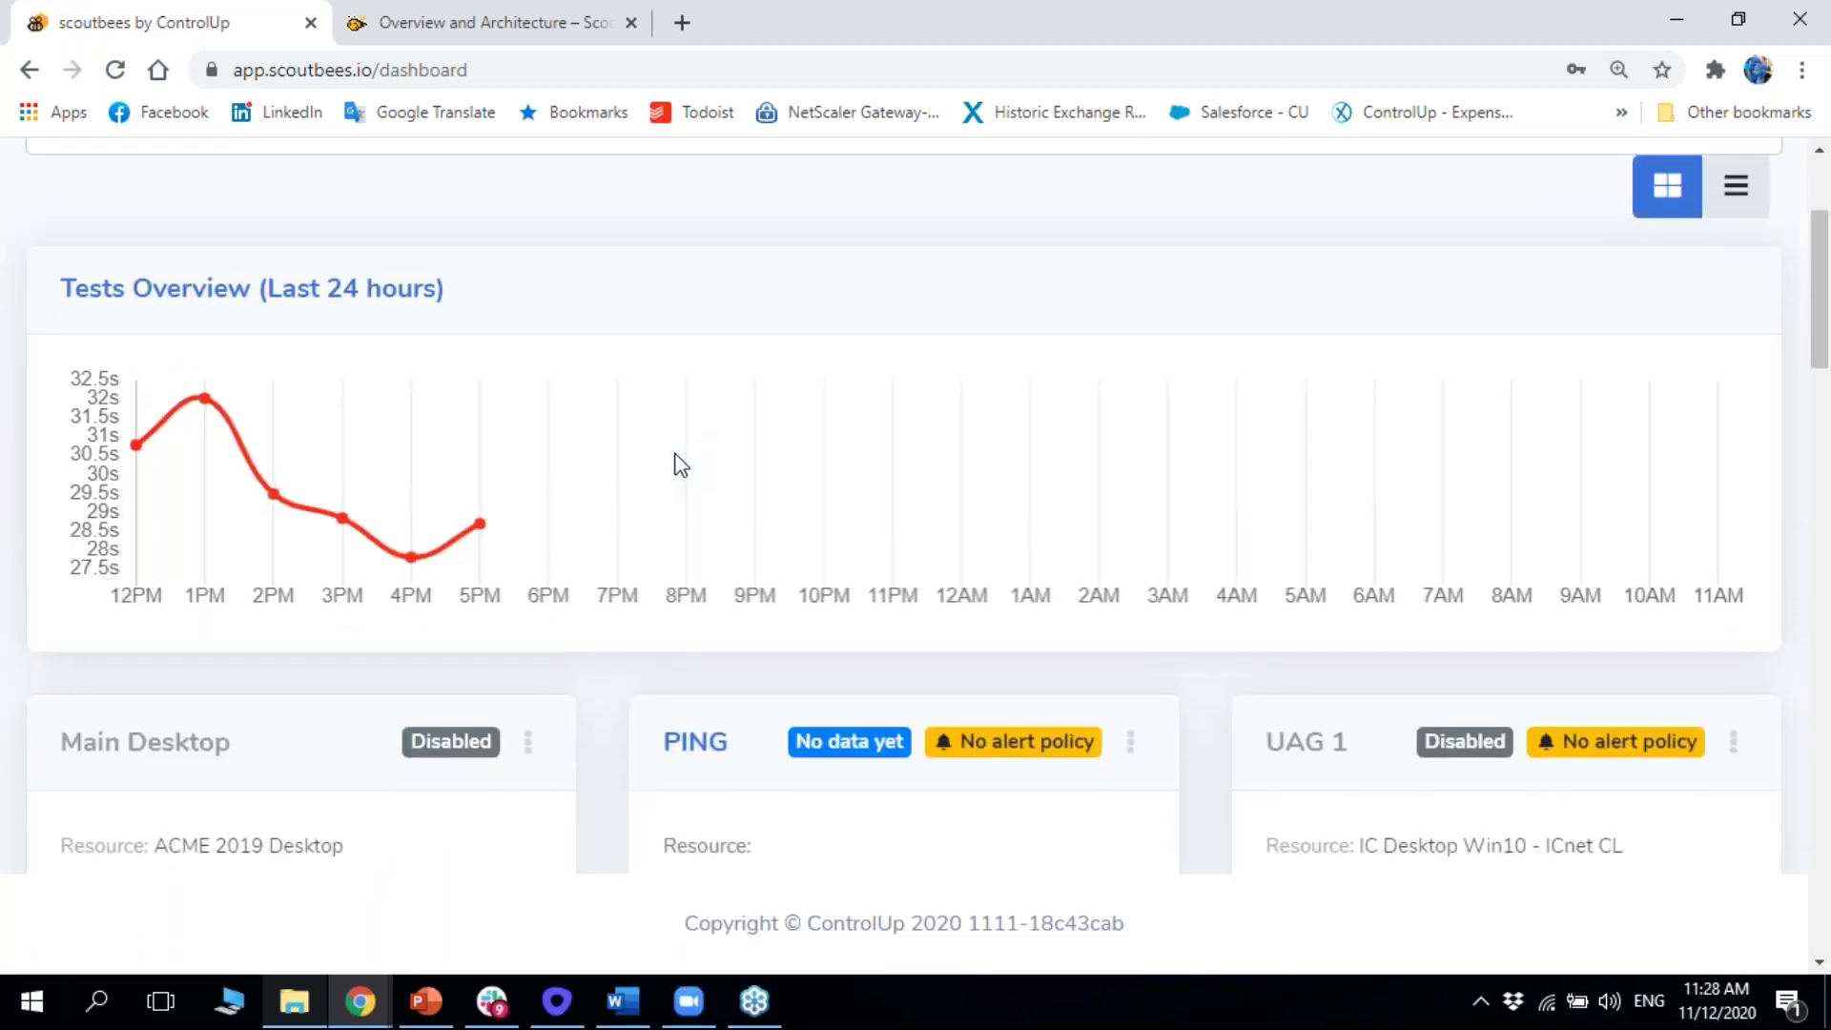
pyautogui.scroll(-4, 680, 465)
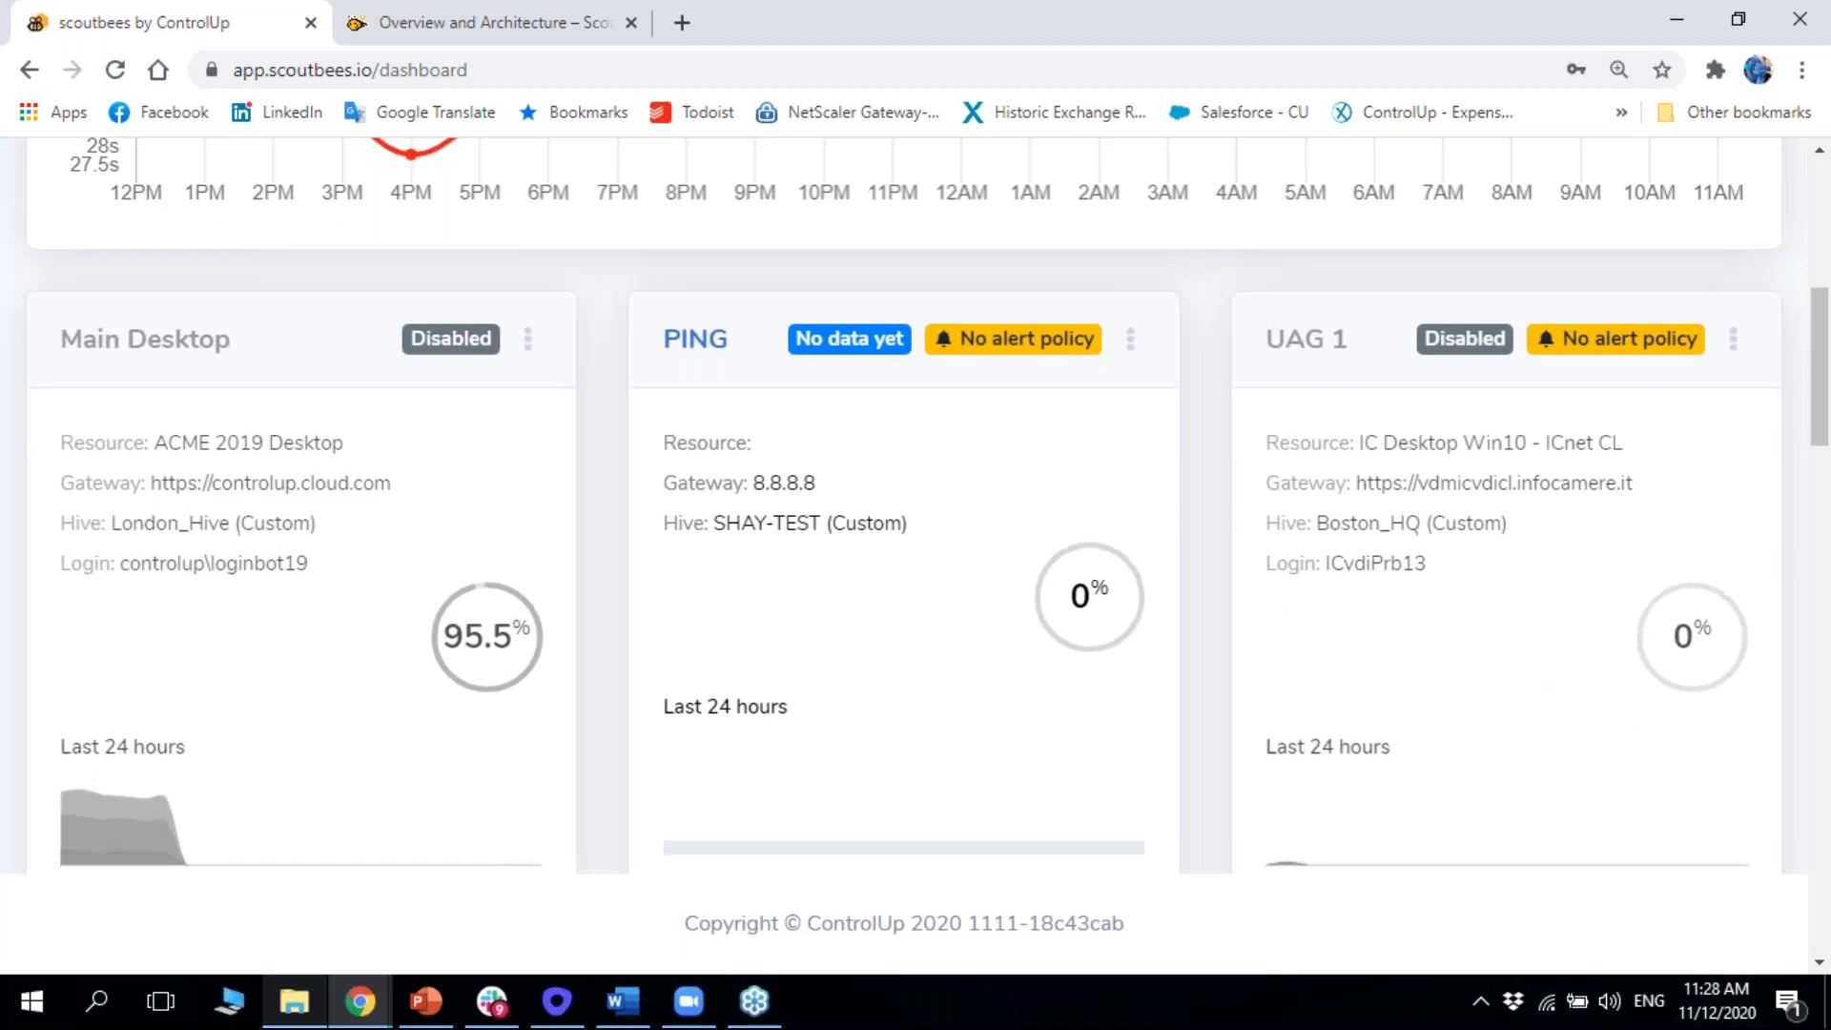
pyautogui.scroll(-4, 680, 465)
pyautogui.scroll(-7, 904, 505)
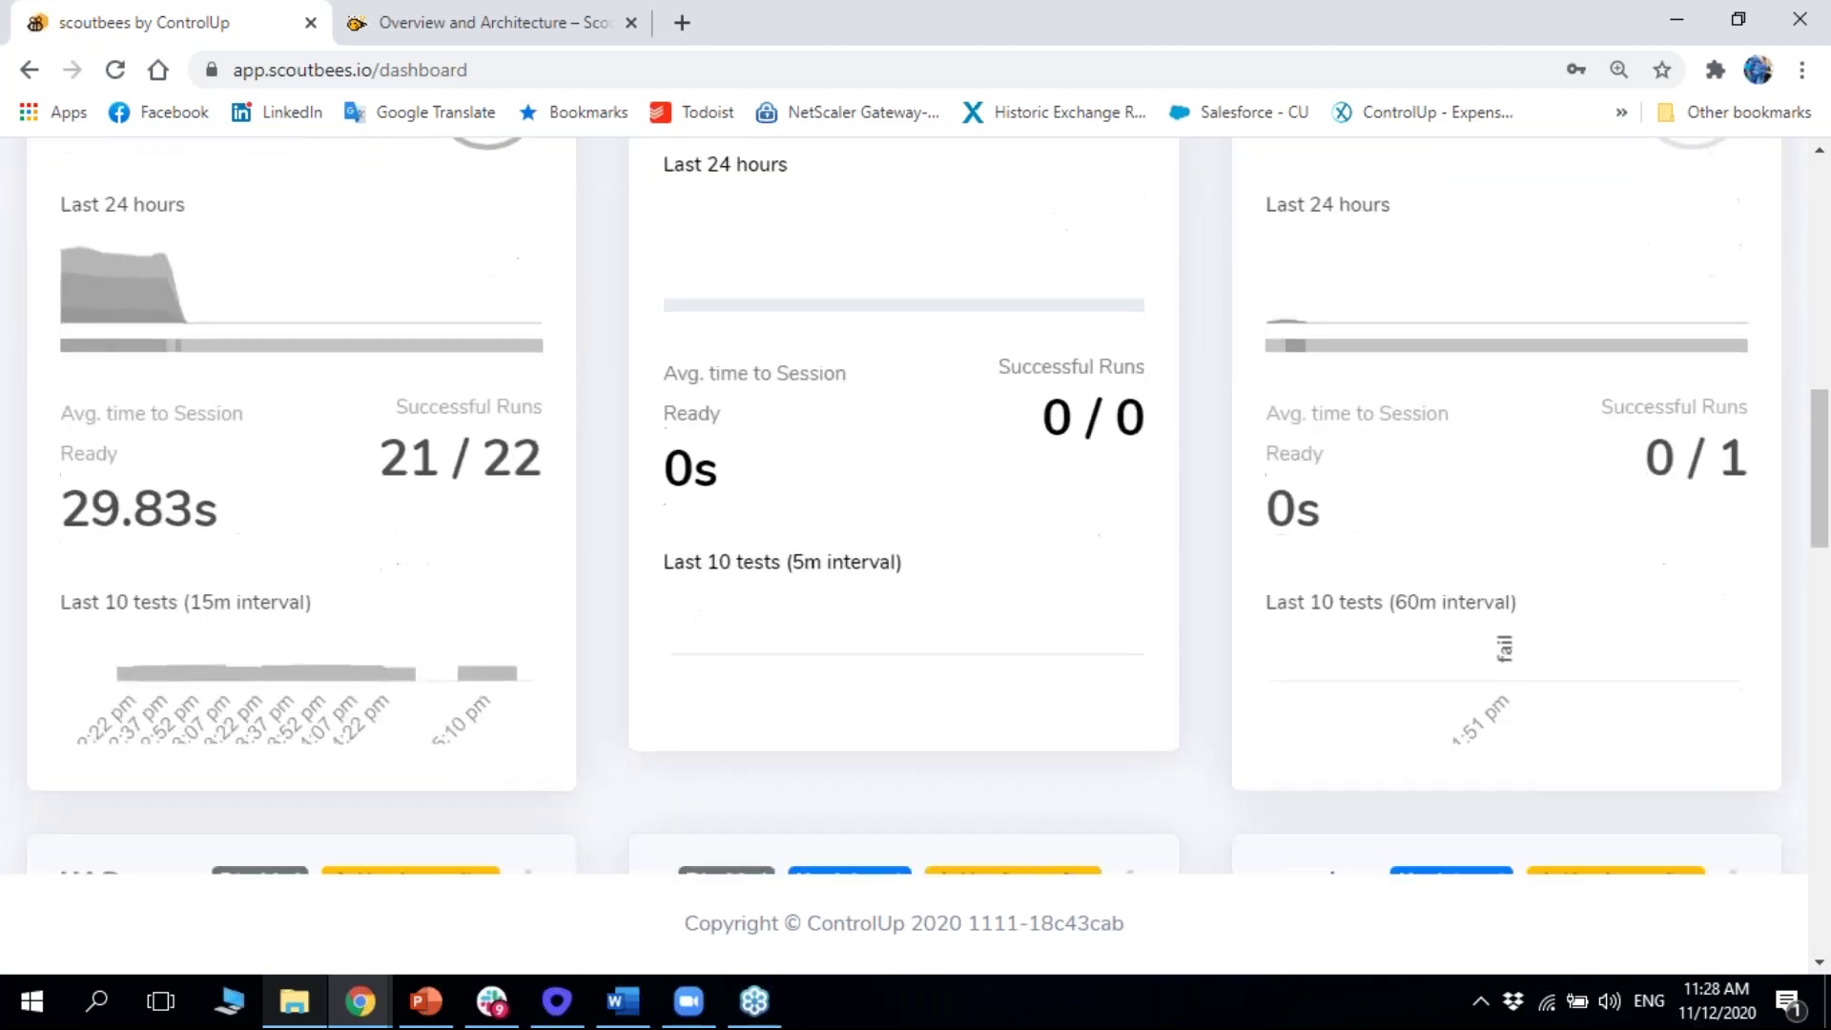
pyautogui.scroll(-1, 904, 506)
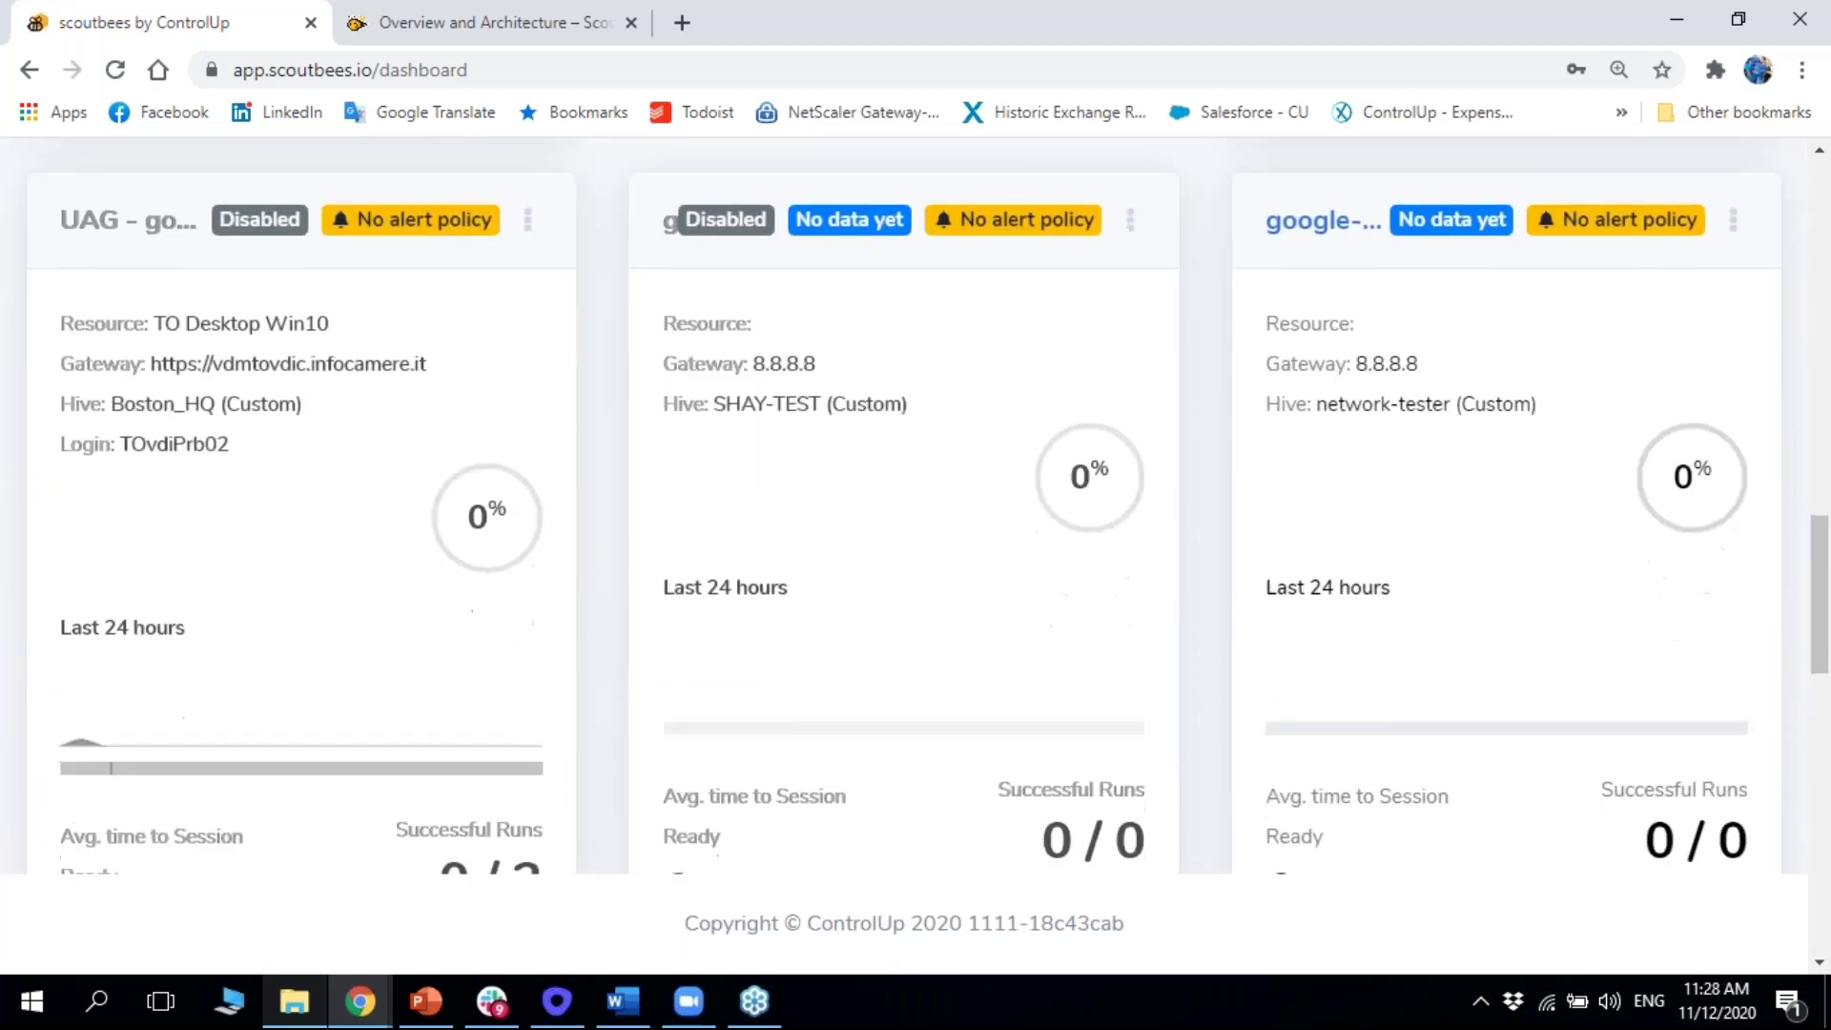
pyautogui.scroll(-3, 905, 506)
pyautogui.scroll(12, 1247, 633)
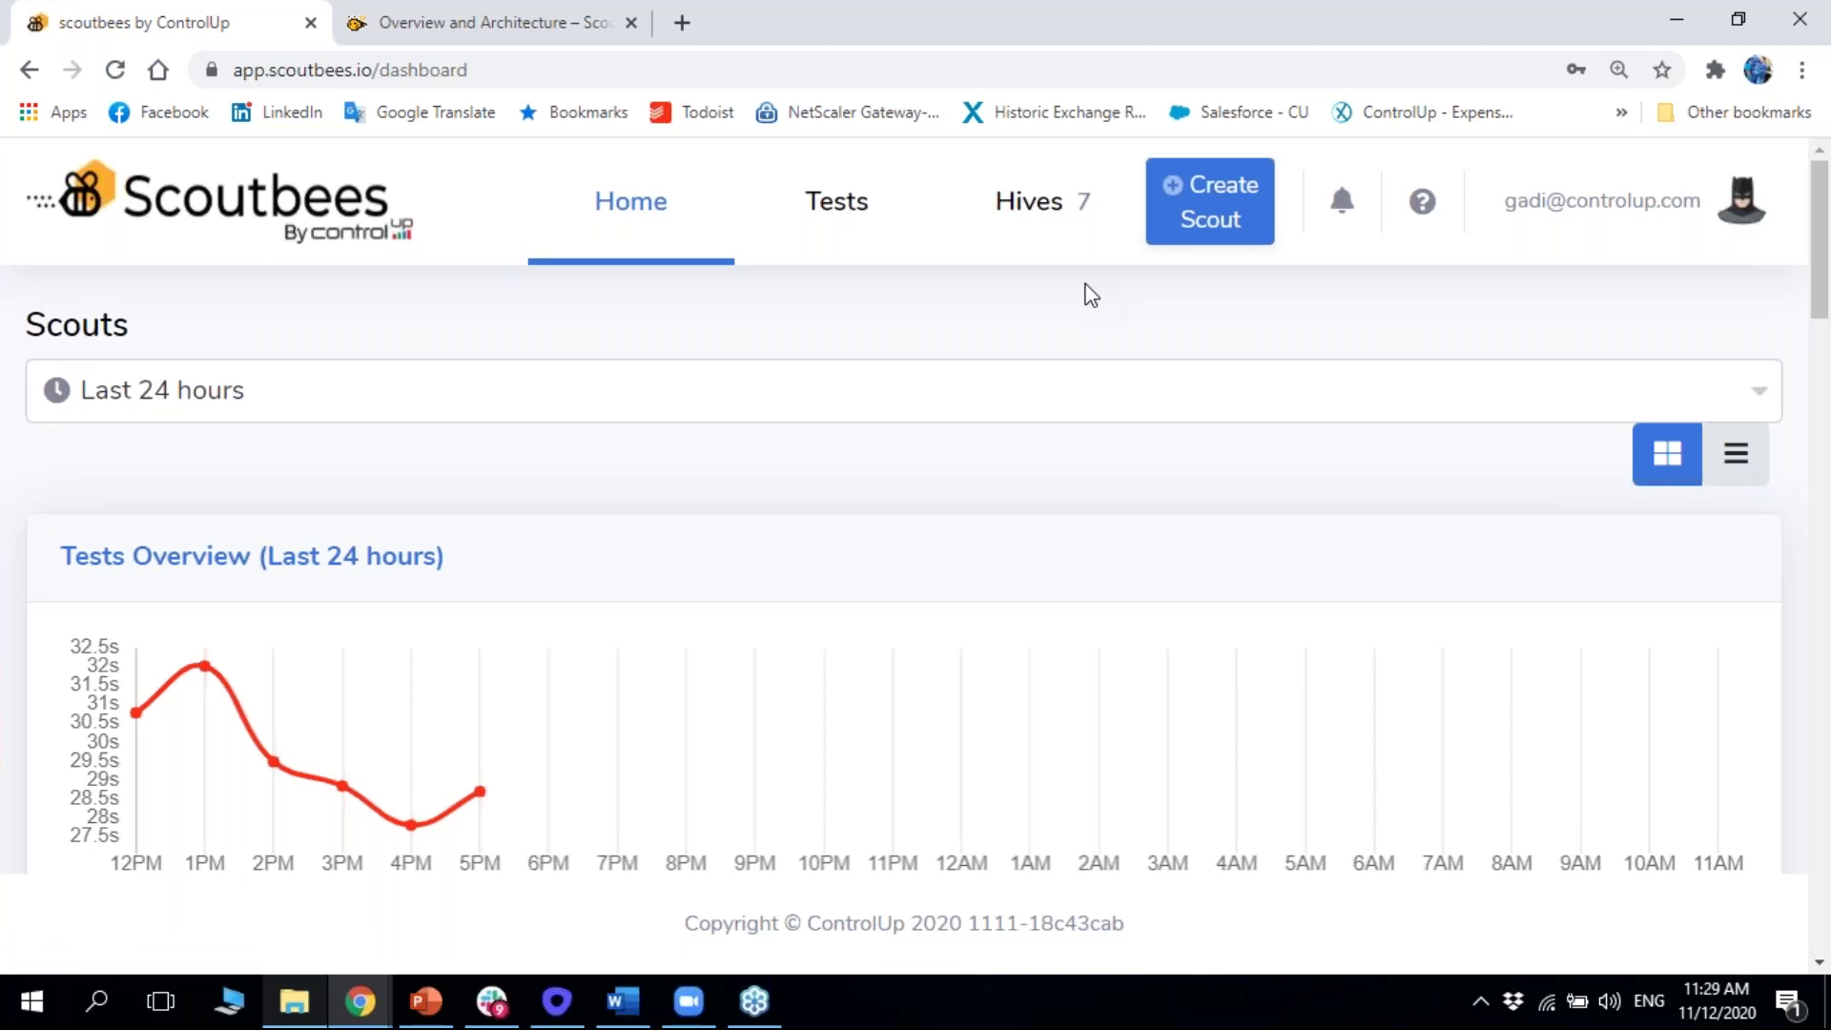
pyautogui.scroll(-2, 1091, 295)
pyautogui.scroll(2, 1091, 295)
pyautogui.scroll(-5, 1091, 295)
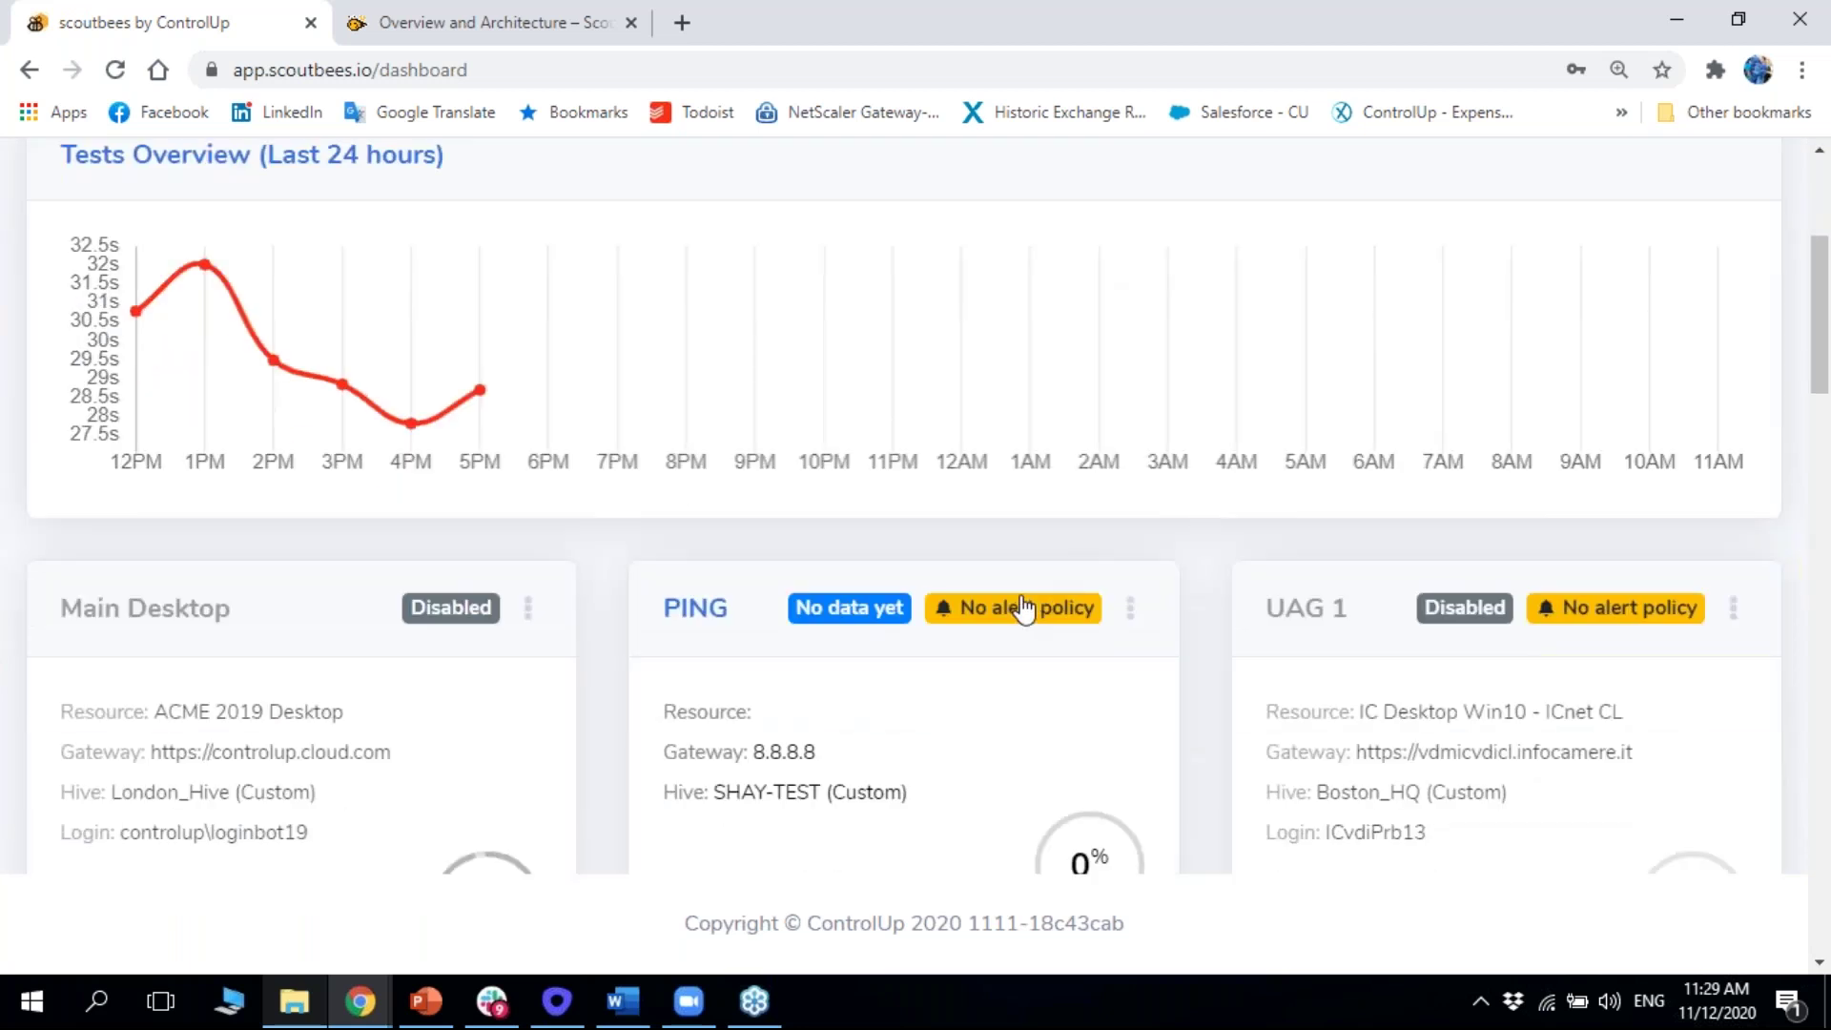
pyautogui.scroll(6, 1024, 607)
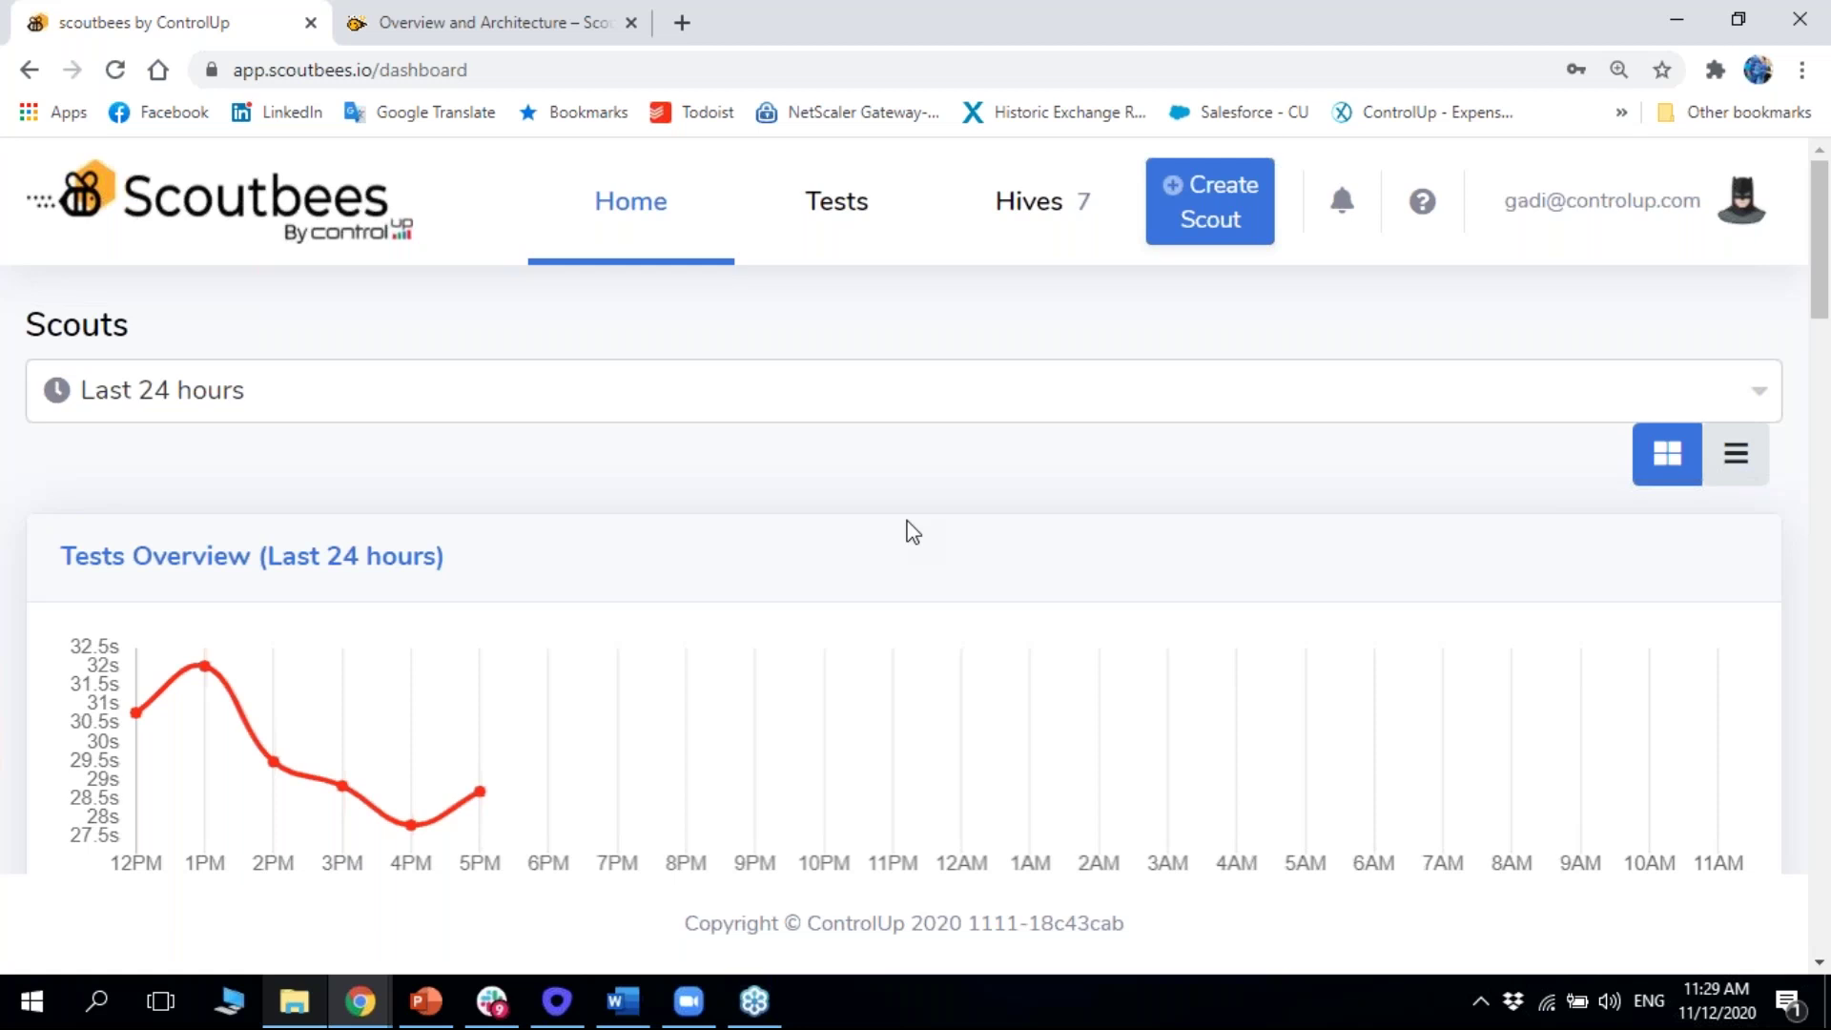
pyautogui.scroll(-5, 913, 532)
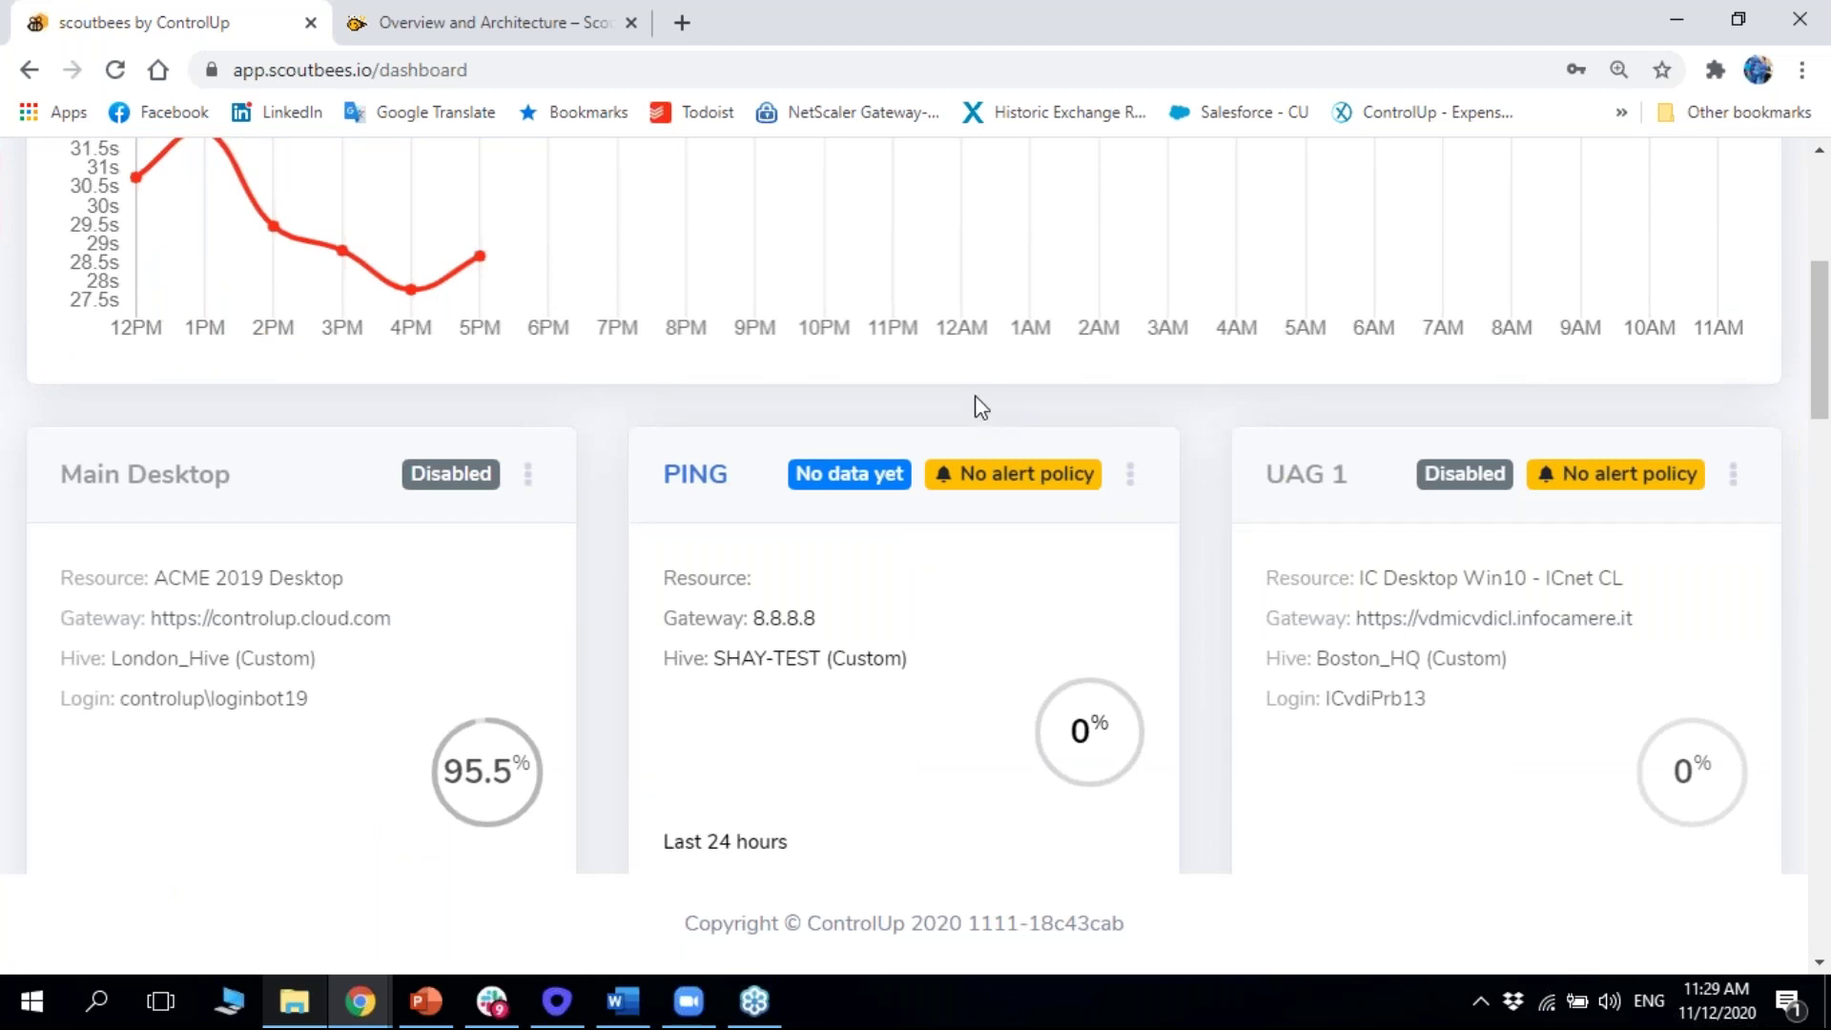
# Start a new EUC scout on the EU (Frankfurt) cloud hive with the Citrix Virtual Apps and Desktops - NetScaler Gateway type
pyautogui.scroll(5, 973, 401)
pyautogui.click(1264, 204)
pyautogui.click(1187, 651)
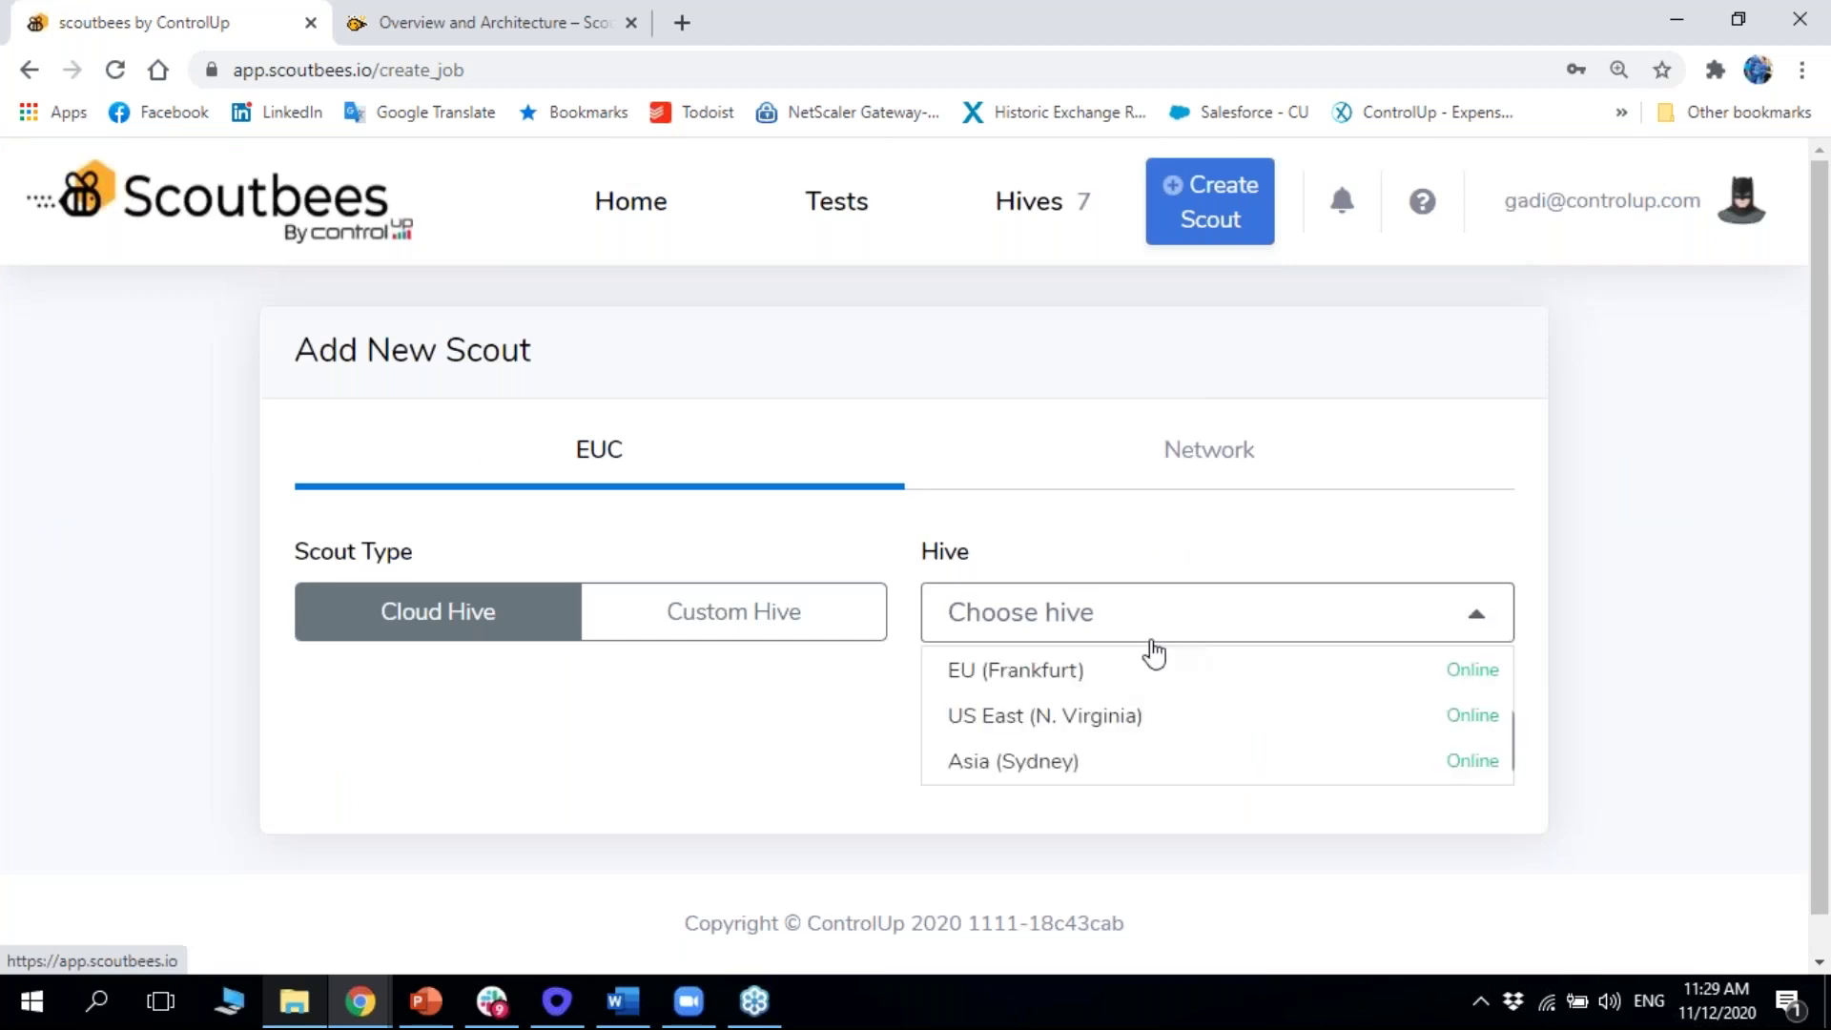
pyautogui.click(1135, 665)
pyautogui.scroll(-3, 1057, 678)
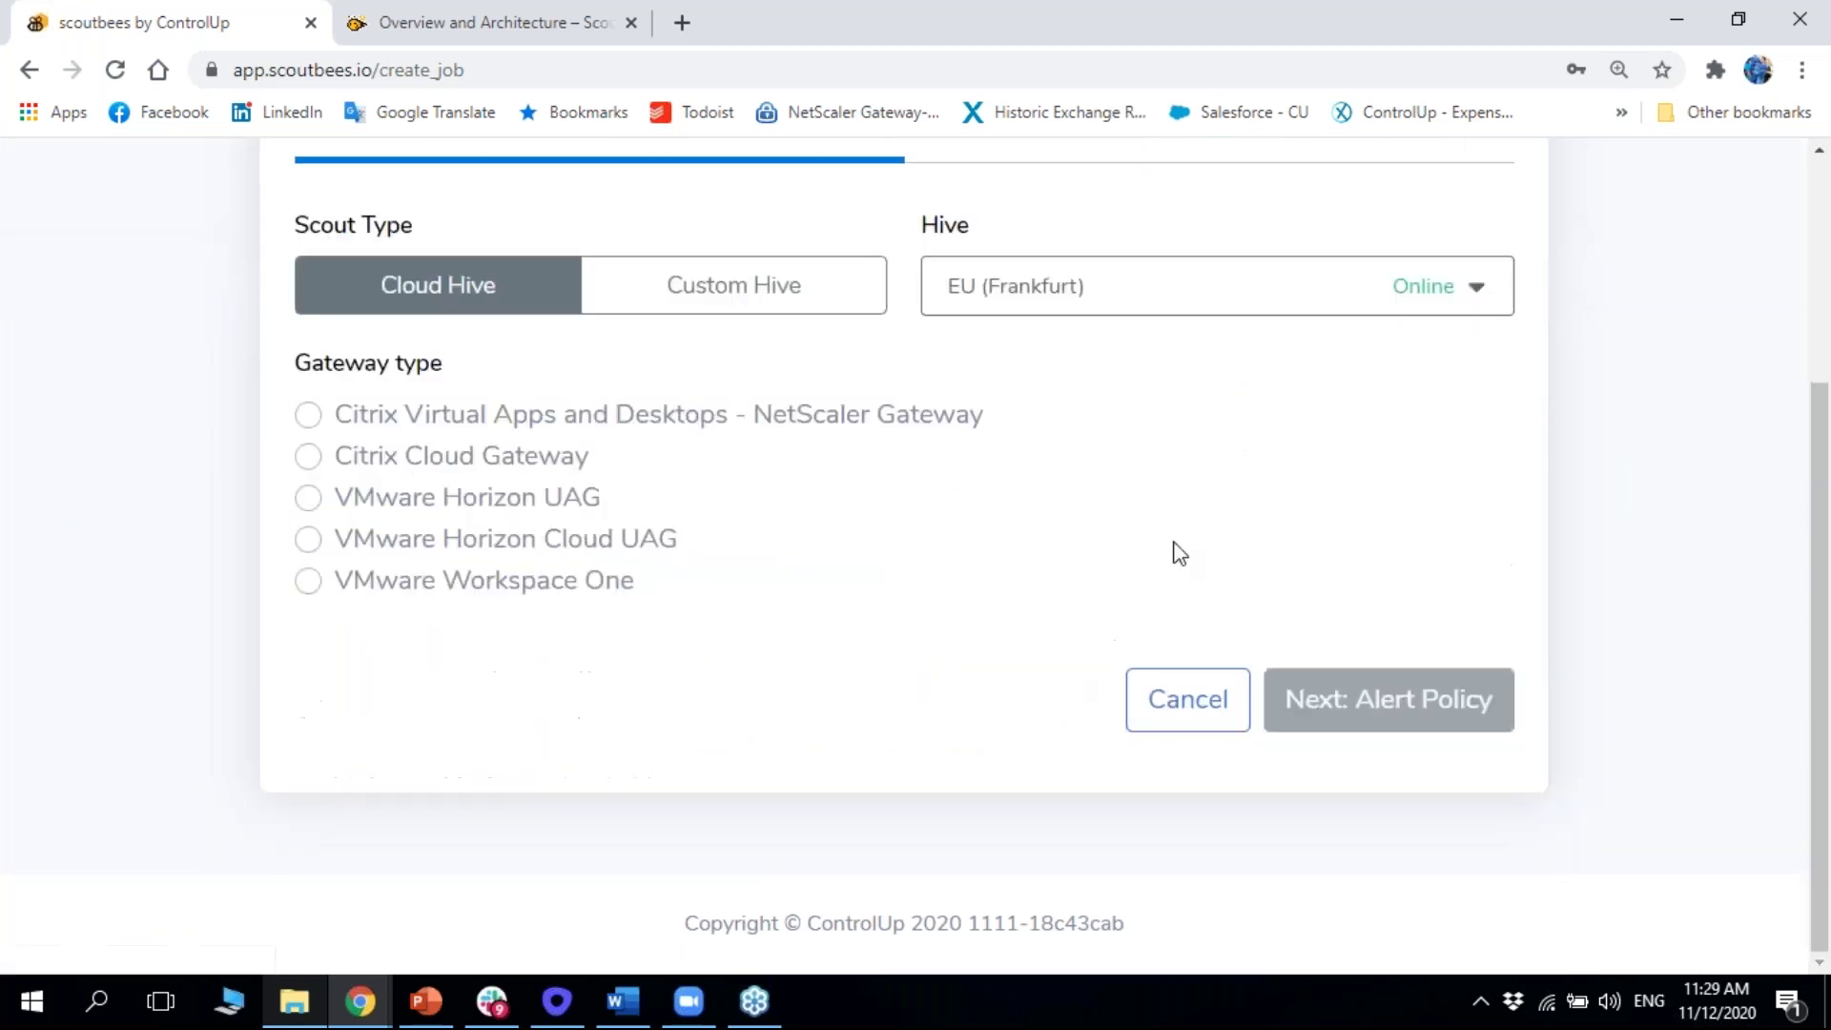
pyautogui.click(597, 434)
pyautogui.scroll(-7, 1332, 548)
# Try the new scout's run intervals of 60, 30, 15 and 5 minutes, finishing on 60 minutes
pyautogui.click(1332, 543)
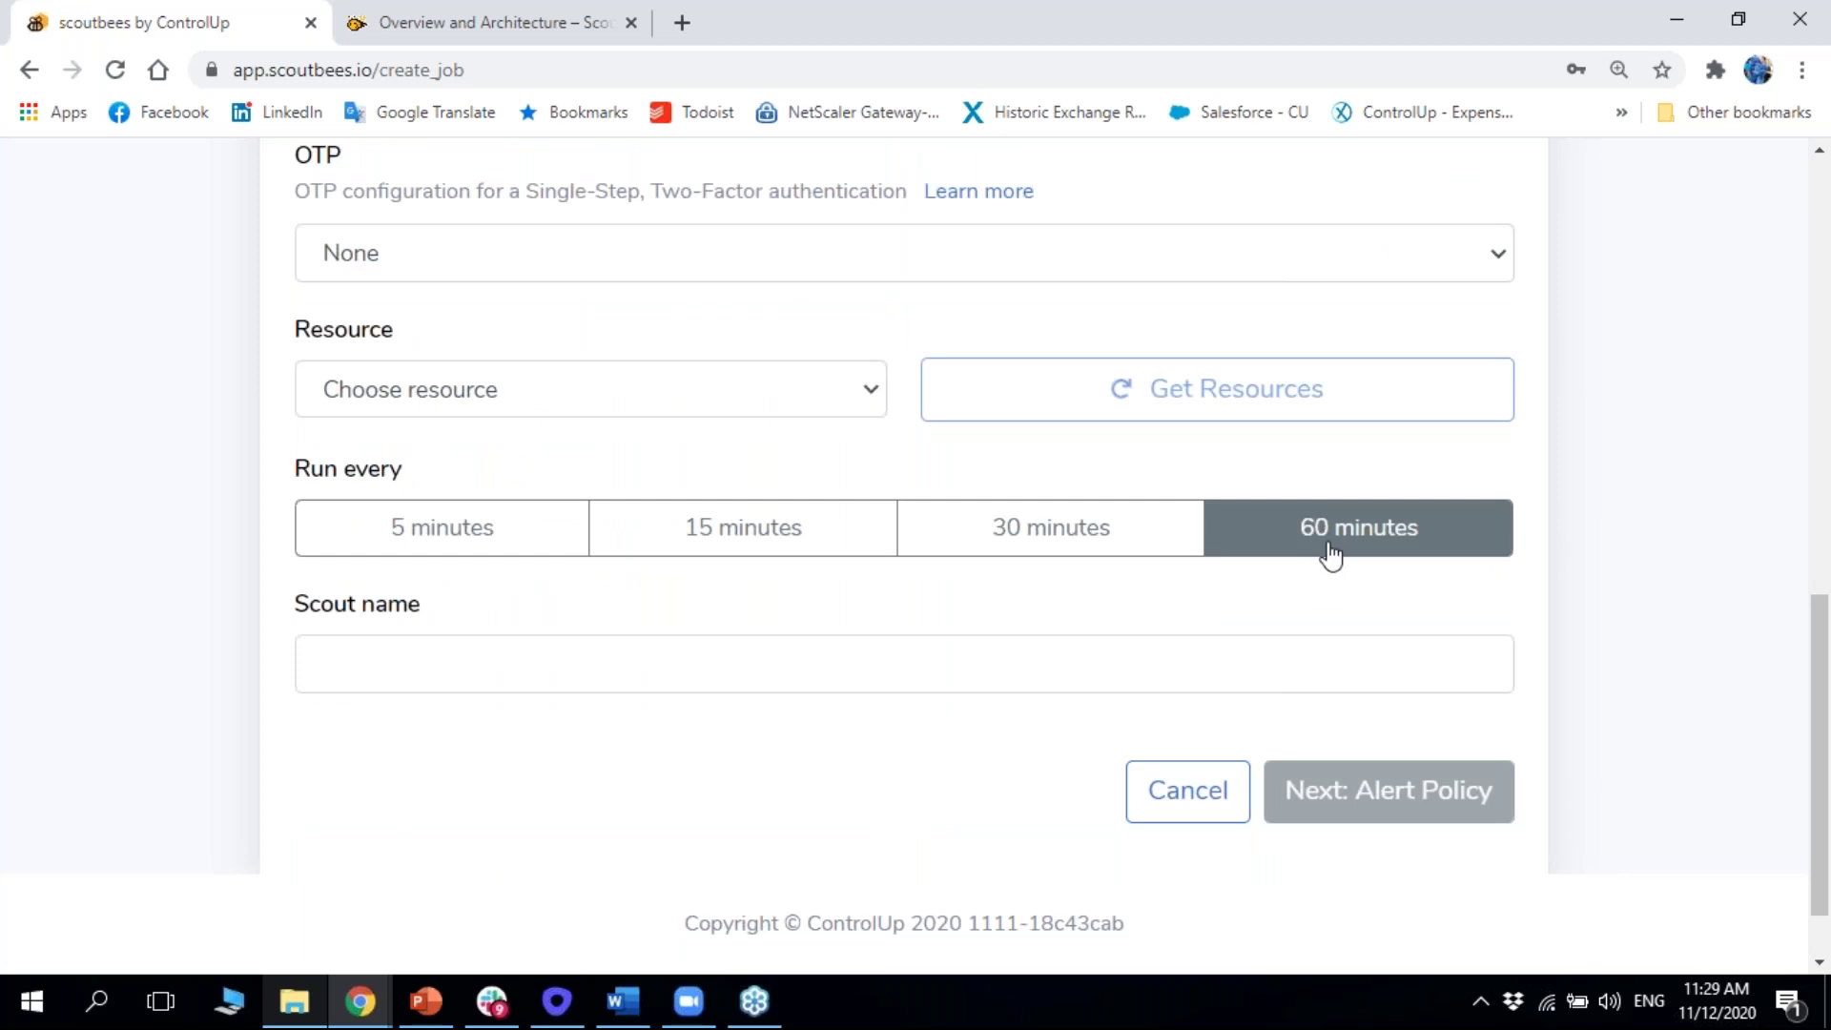
pyautogui.click(1138, 549)
pyautogui.click(744, 553)
pyautogui.click(370, 563)
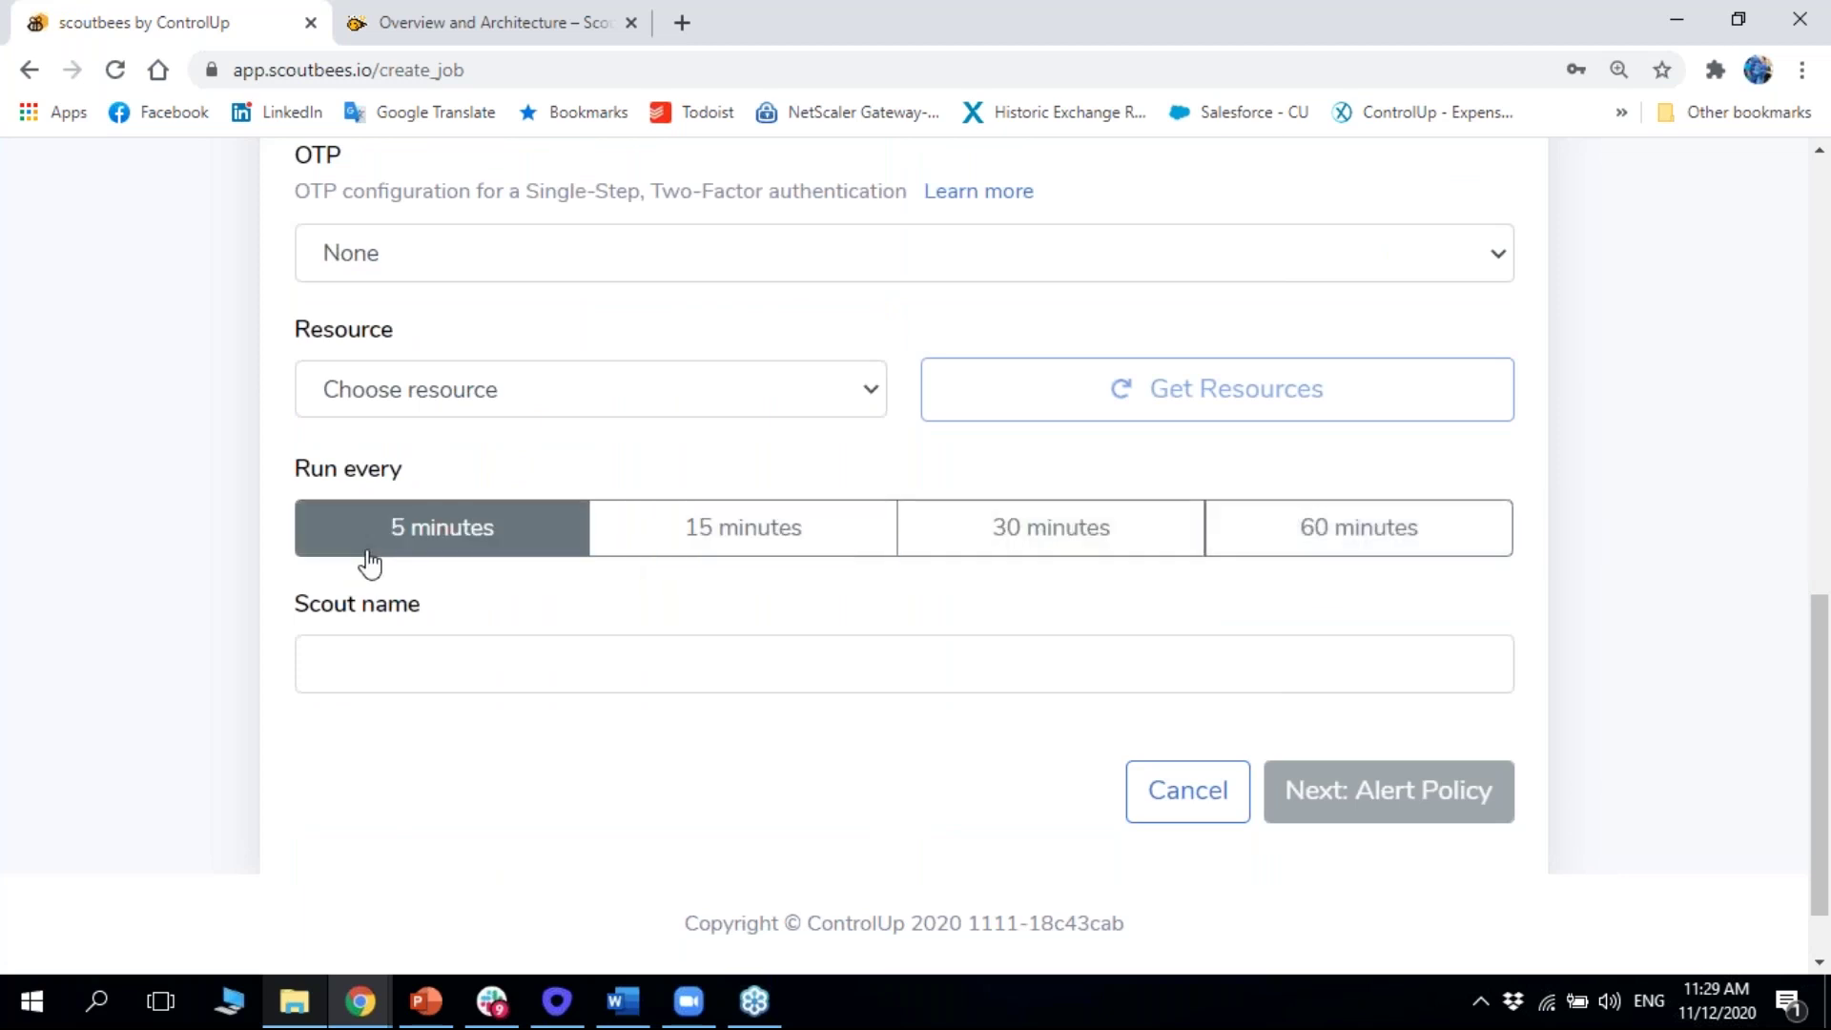
pyautogui.click(715, 541)
pyautogui.click(1101, 536)
pyautogui.click(1340, 547)
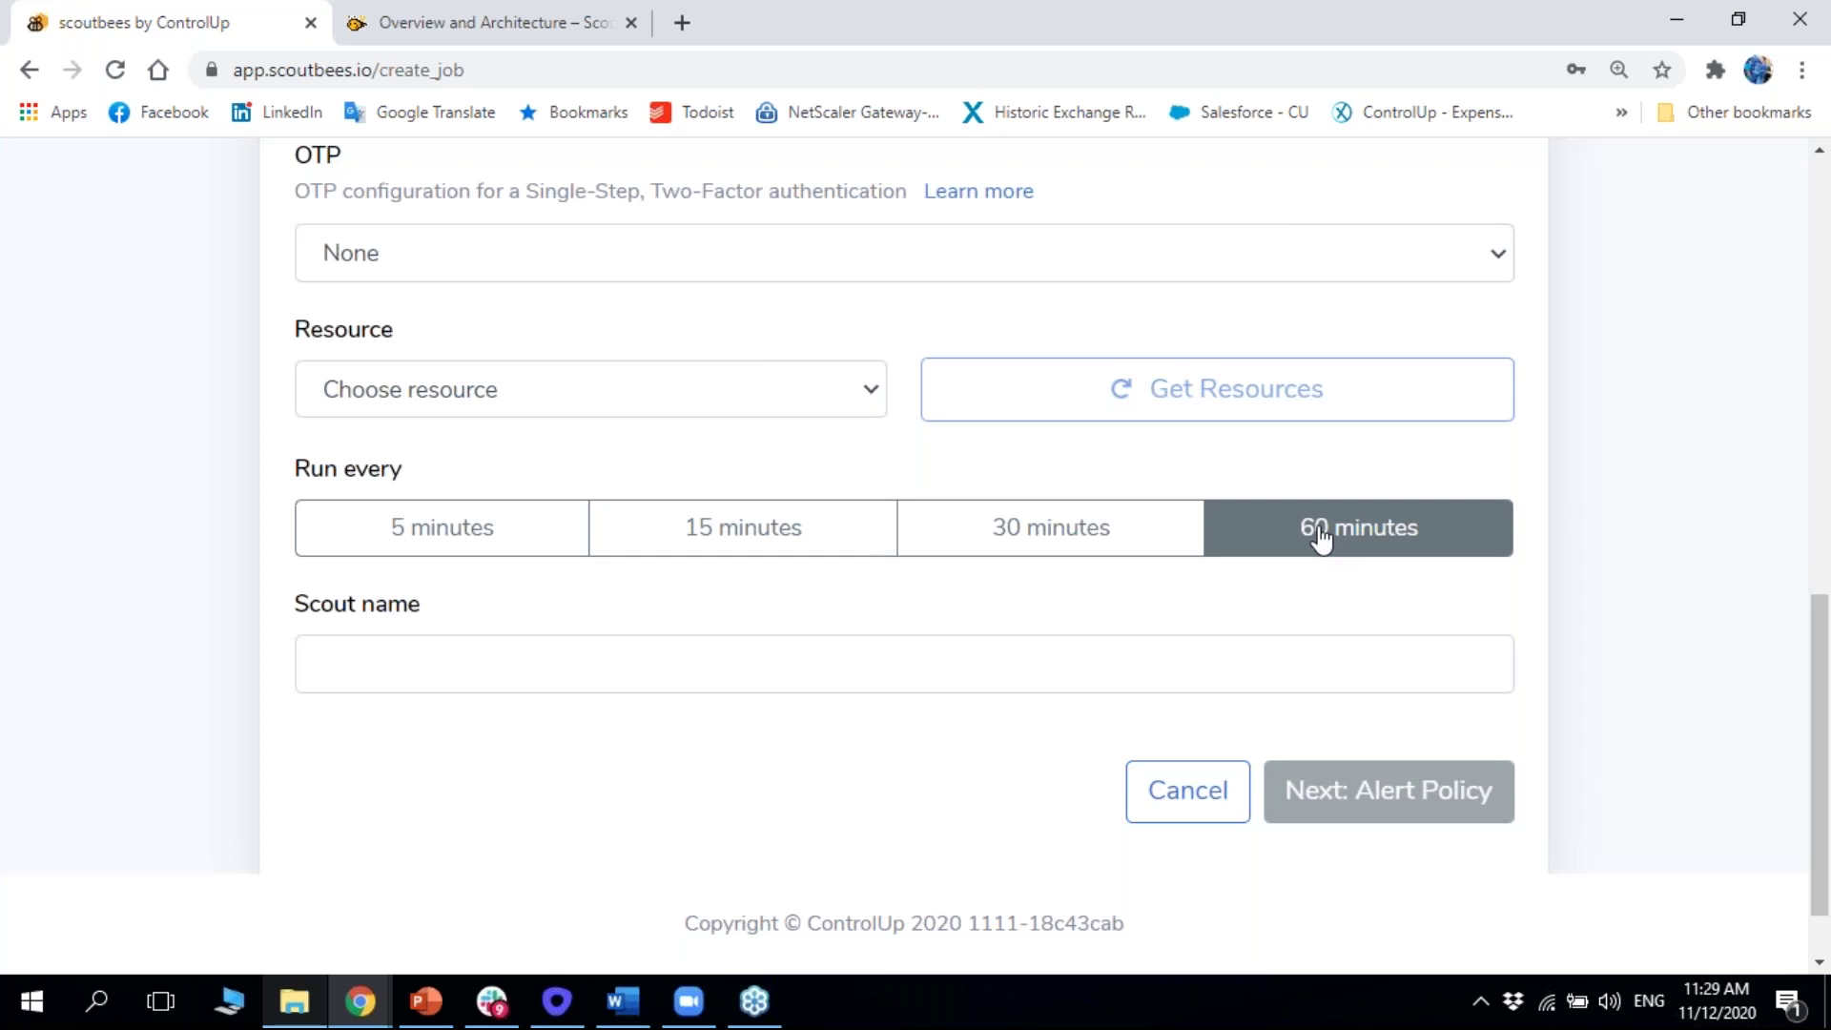
# Leave the new scout form unsaved, return to the home dashboard, and review the scout cards and Tests Overview graph
pyautogui.scroll(10, 1316, 544)
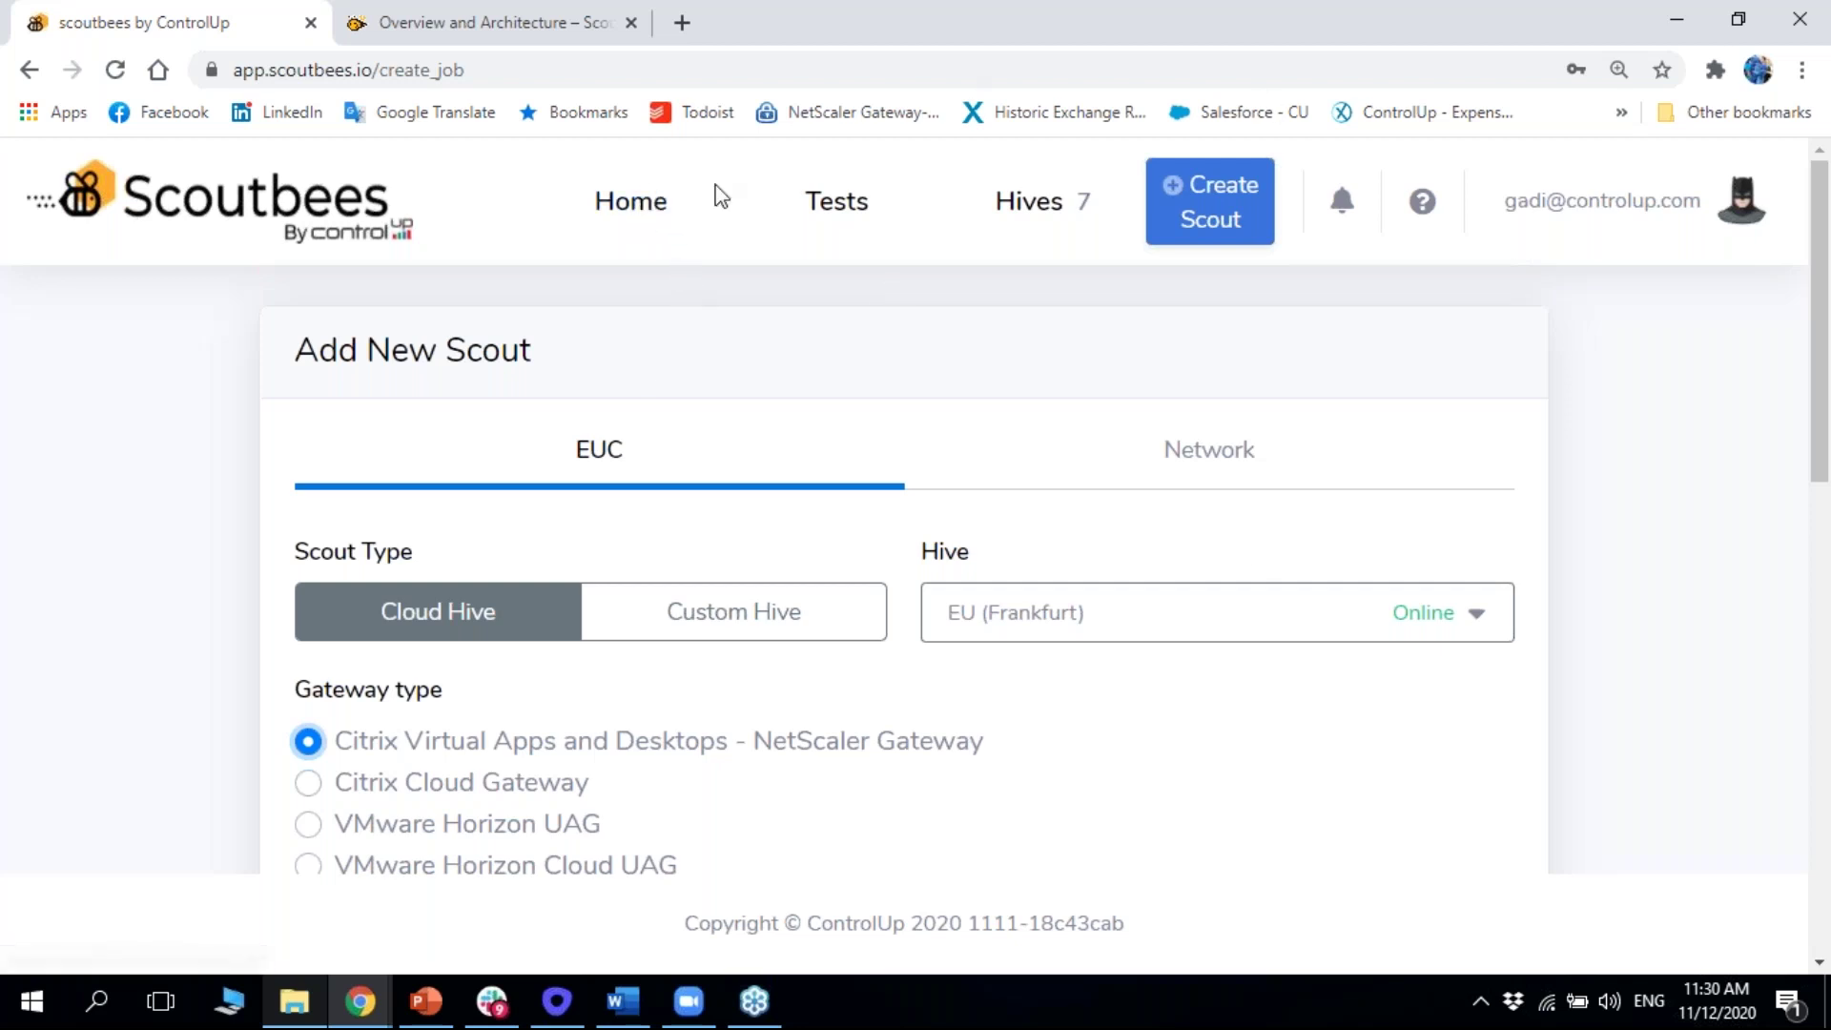
pyautogui.click(633, 222)
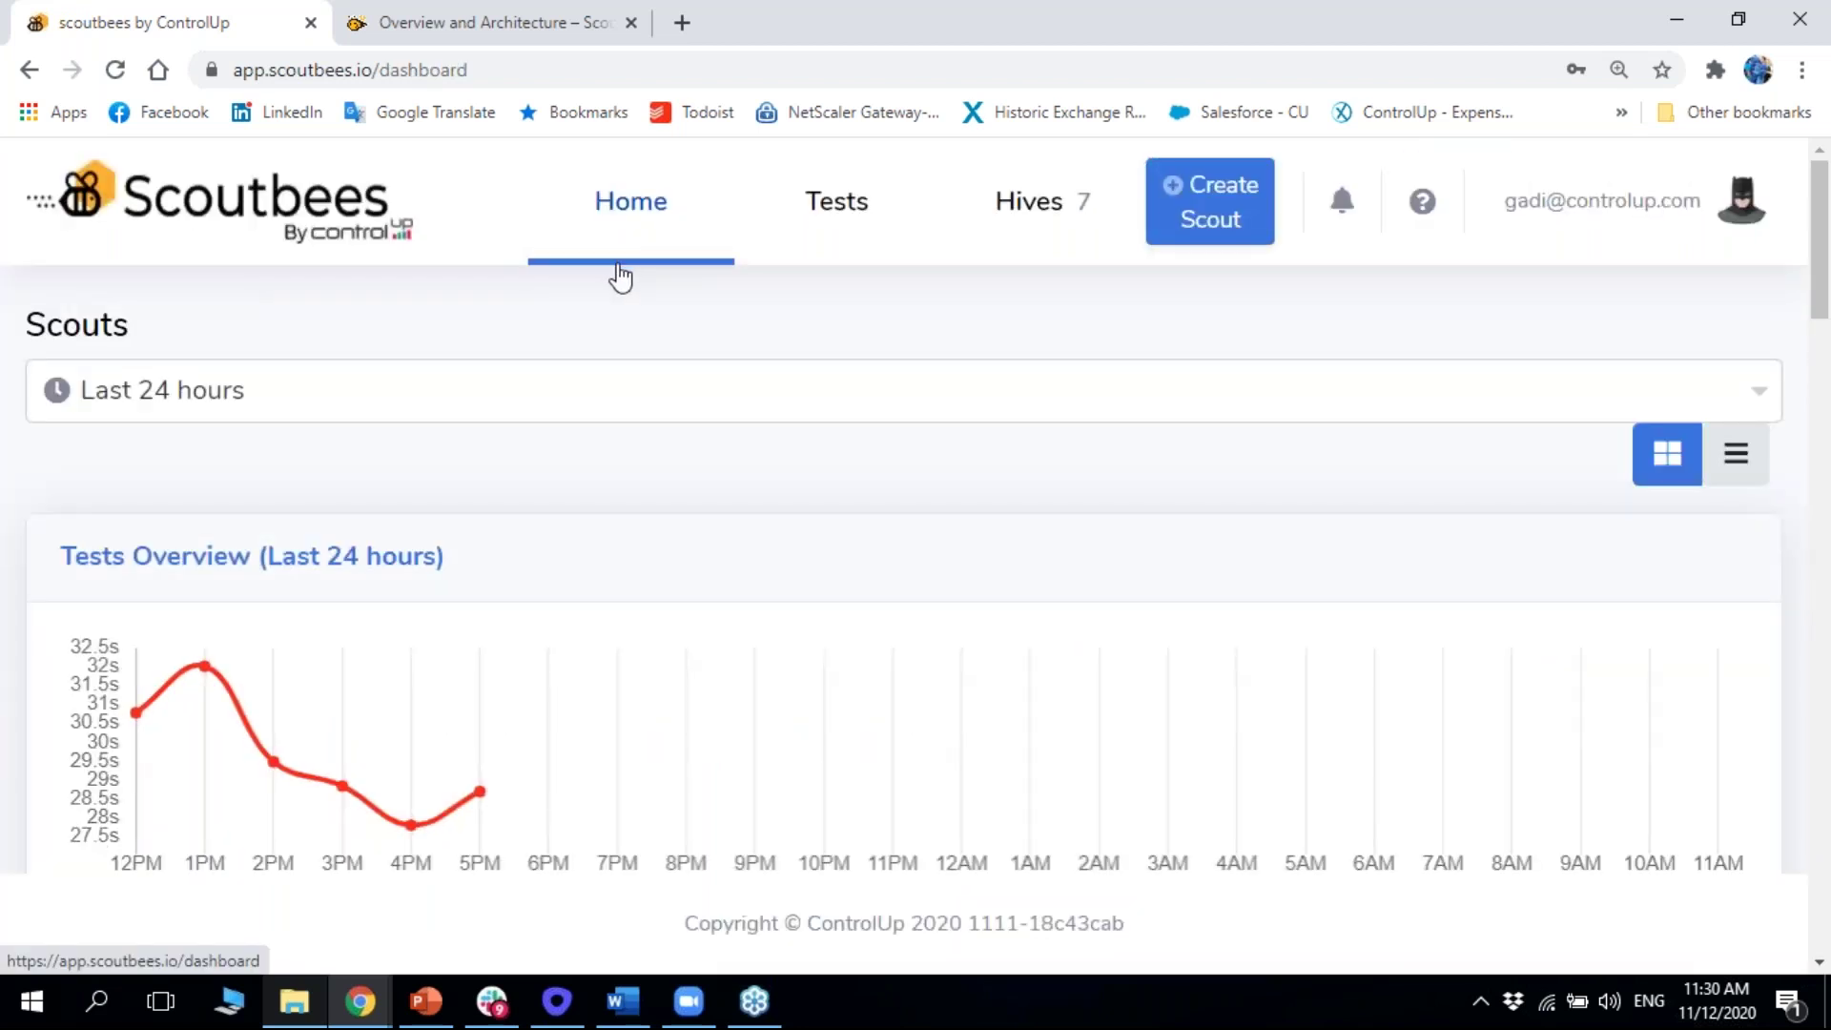
pyautogui.scroll(-7, 620, 277)
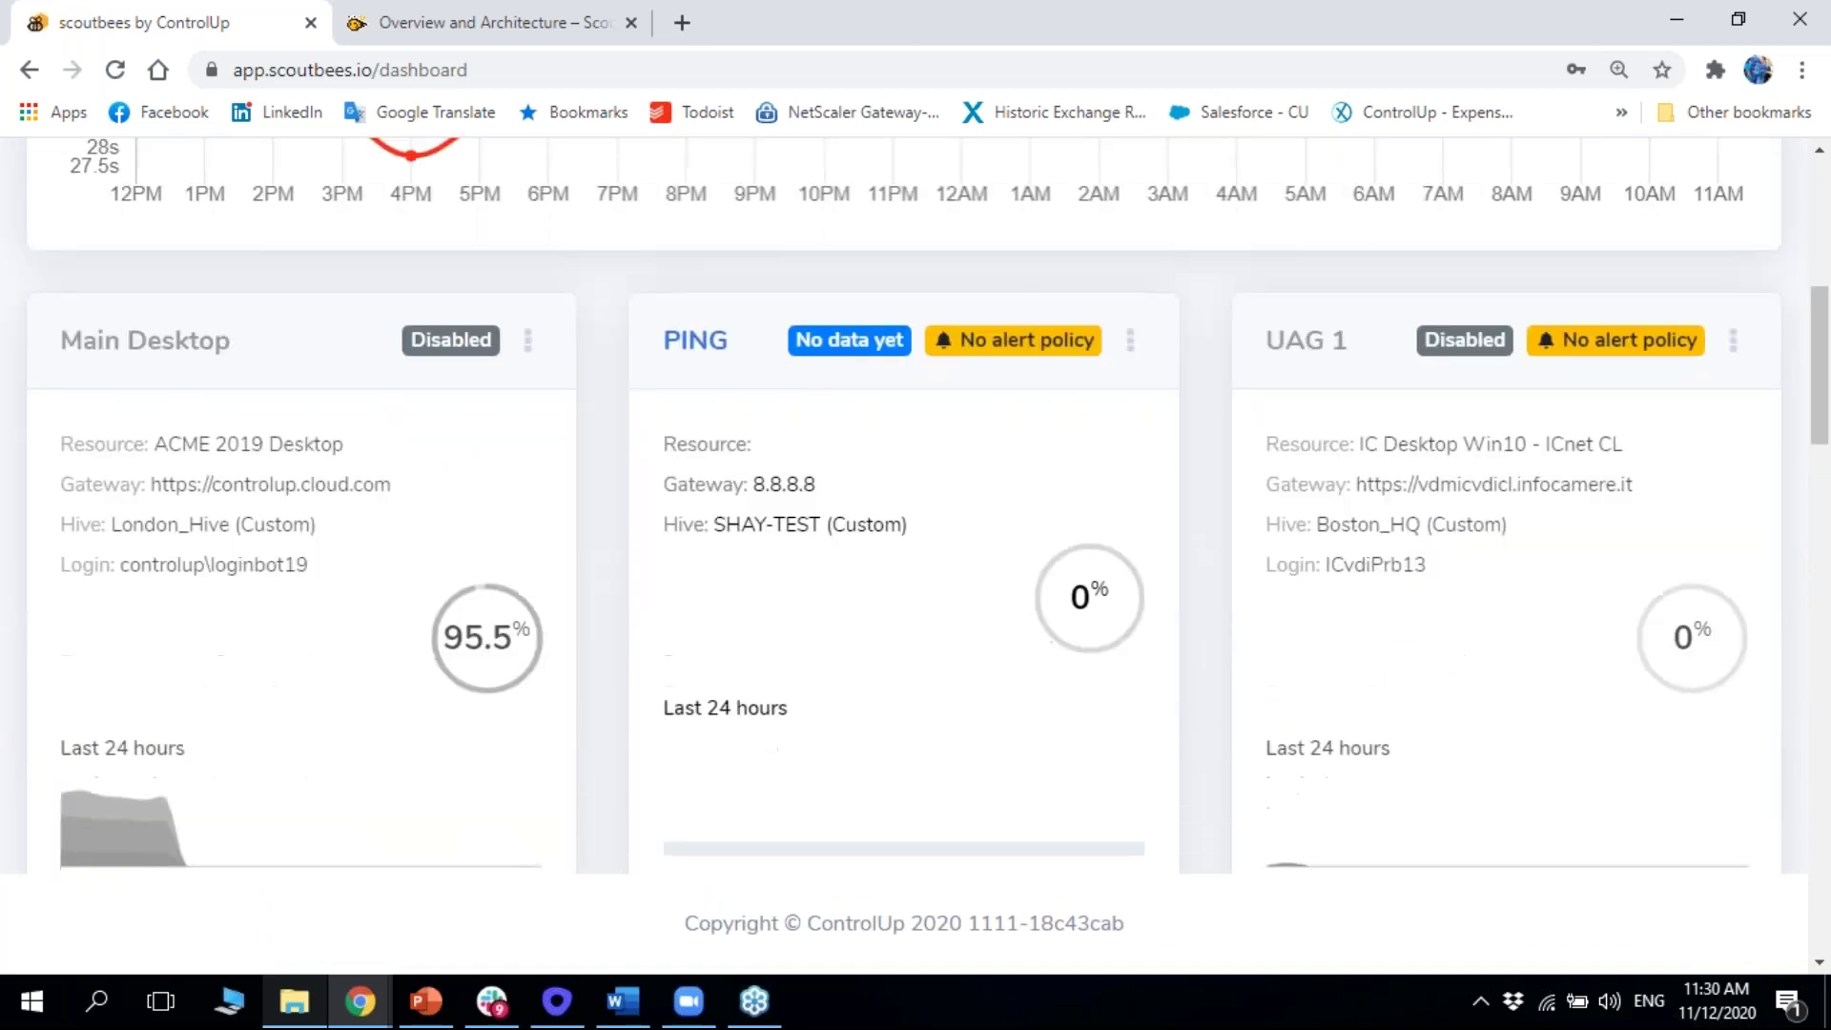
pyautogui.scroll(-3, 904, 505)
pyautogui.scroll(-4, 904, 506)
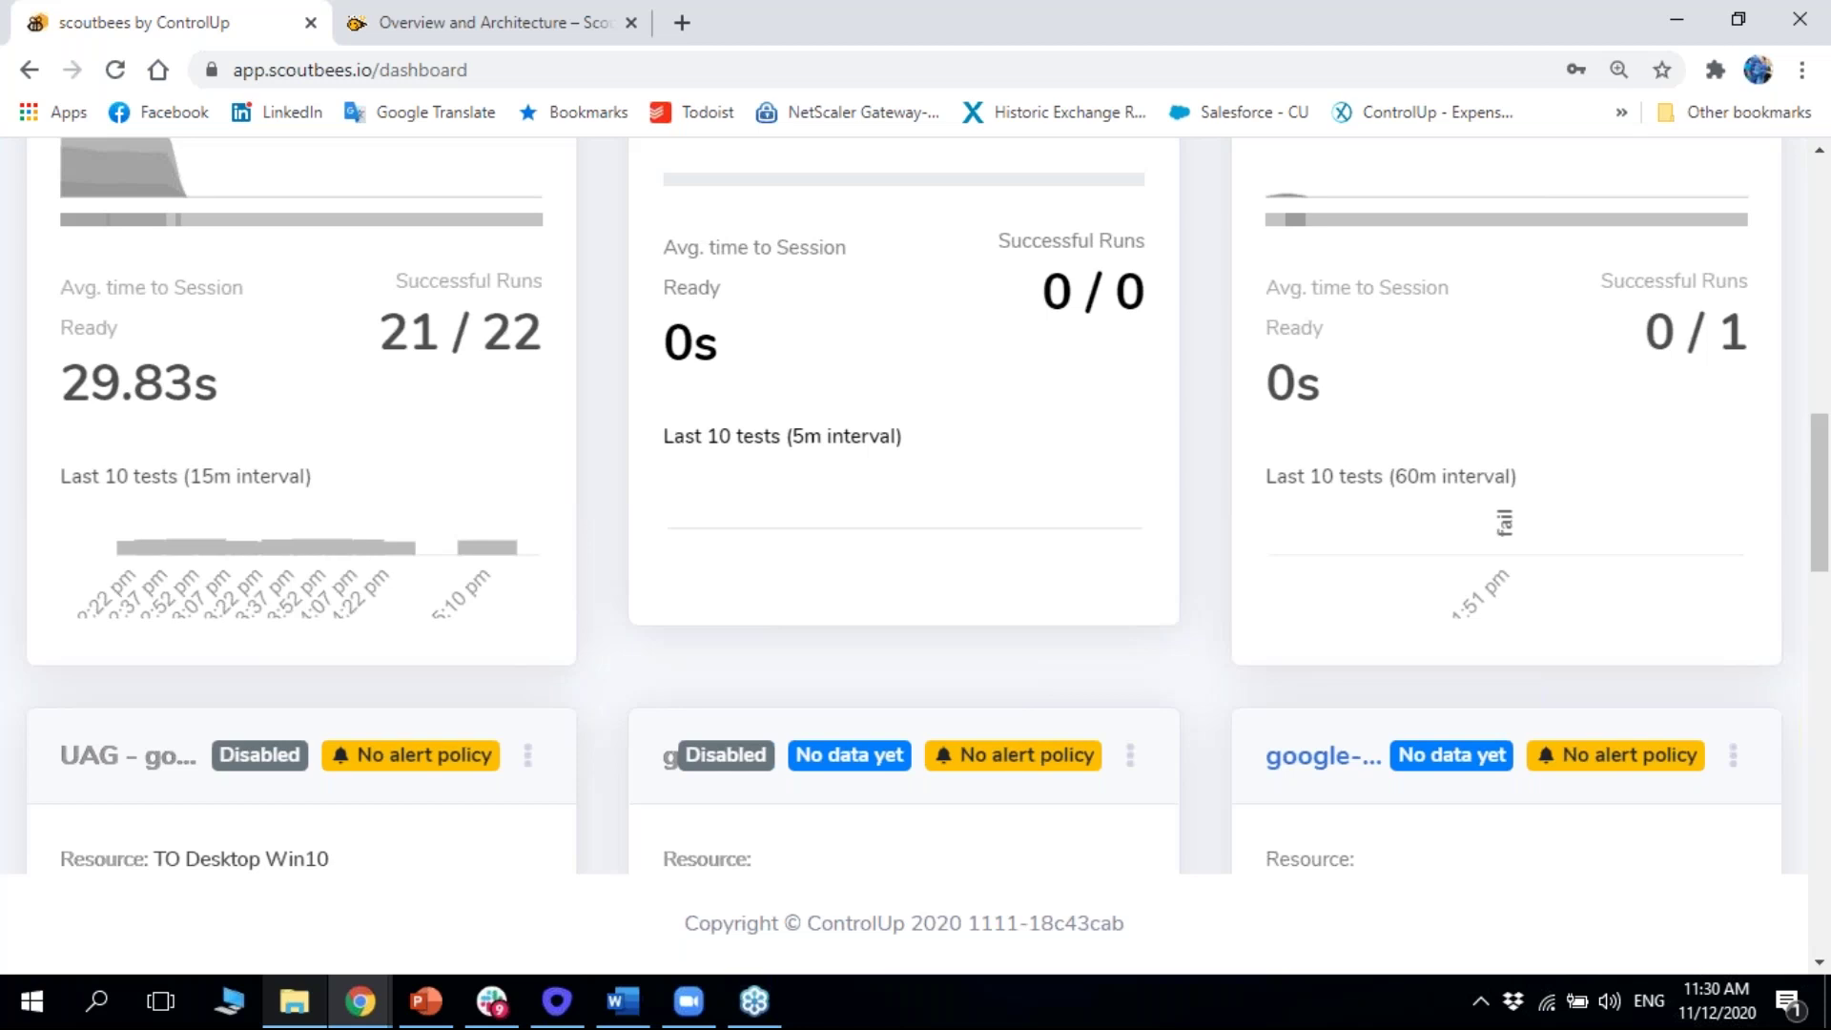
pyautogui.scroll(-3, 904, 506)
pyautogui.scroll(9, 904, 506)
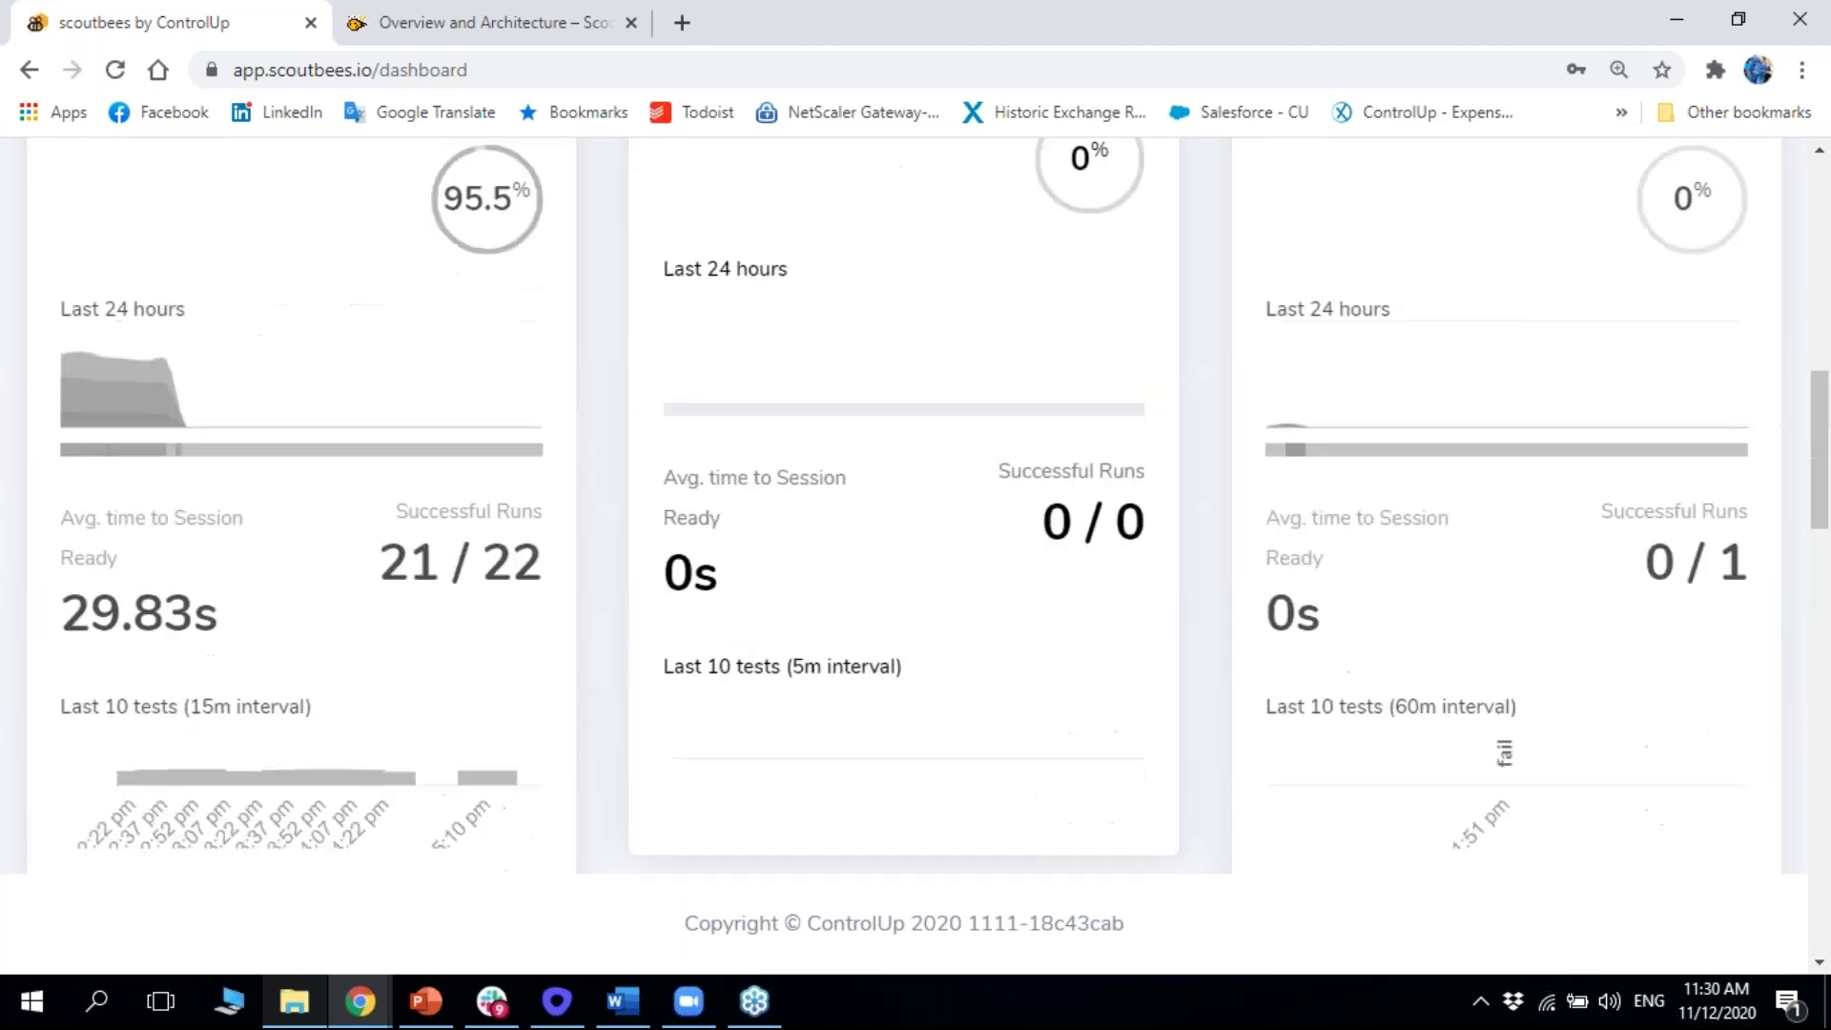
pyautogui.scroll(9, 904, 506)
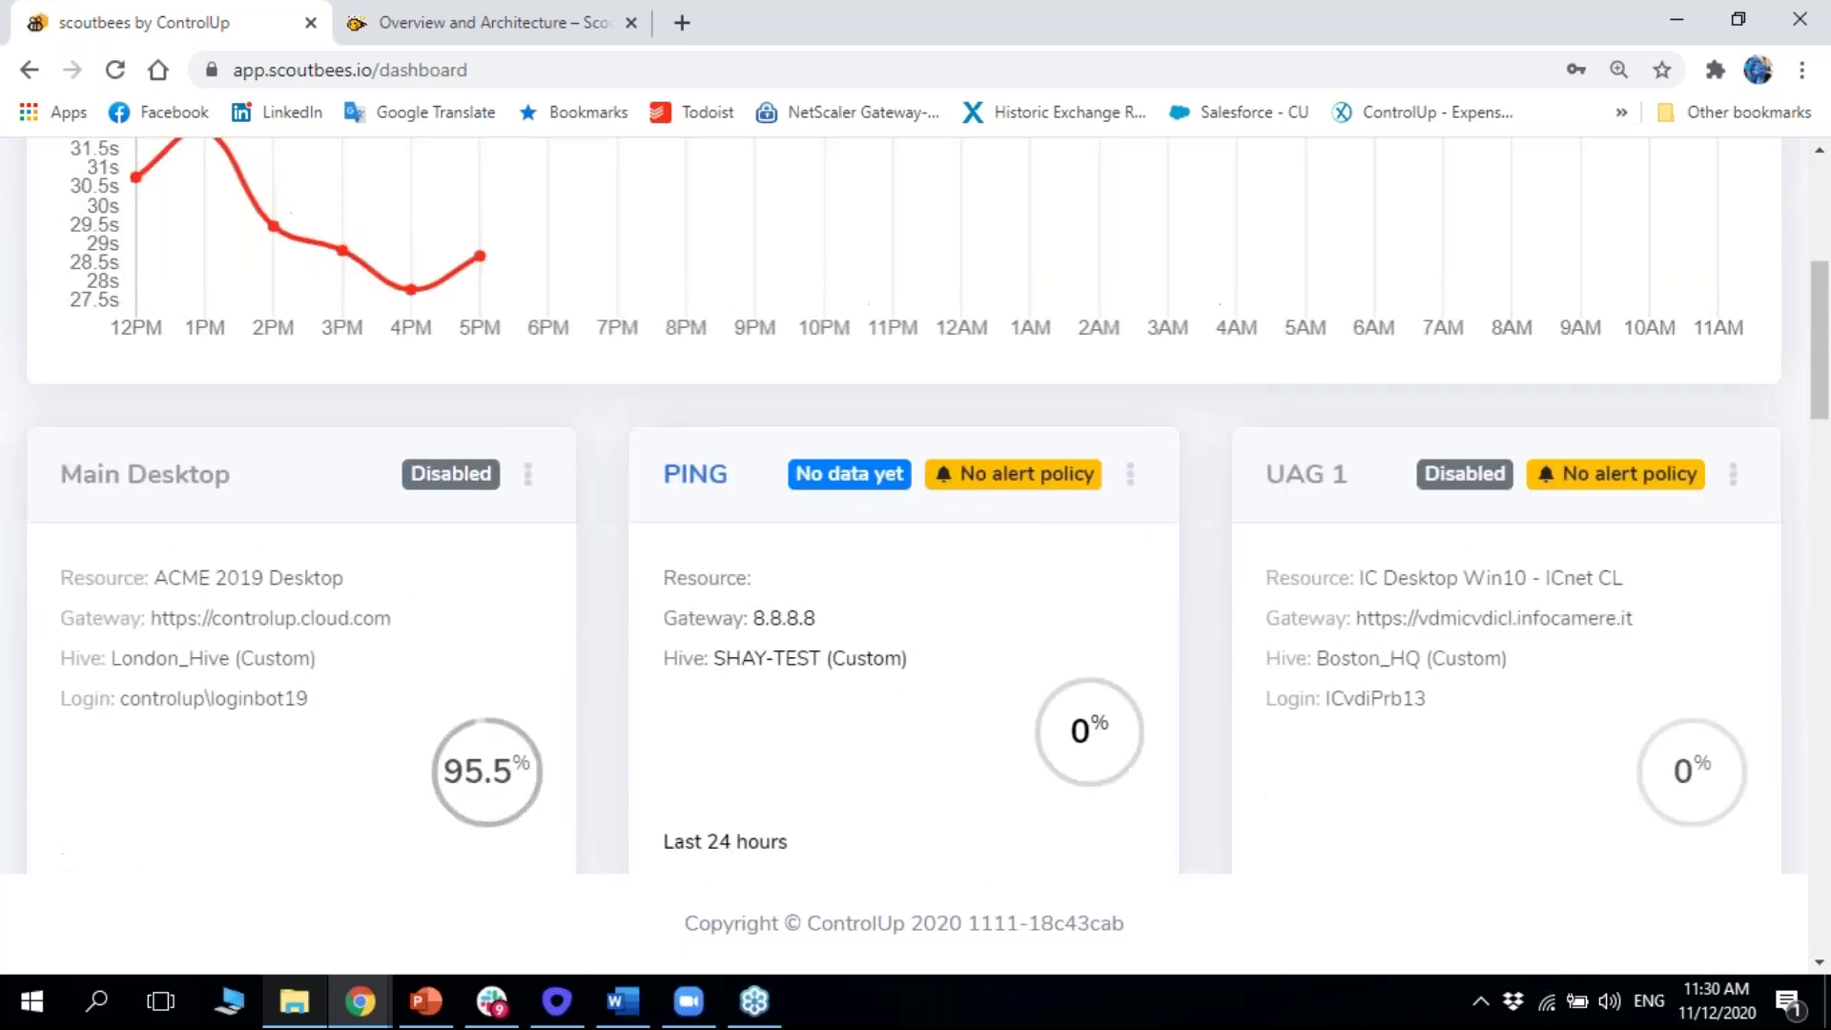
pyautogui.scroll(-1, 904, 505)
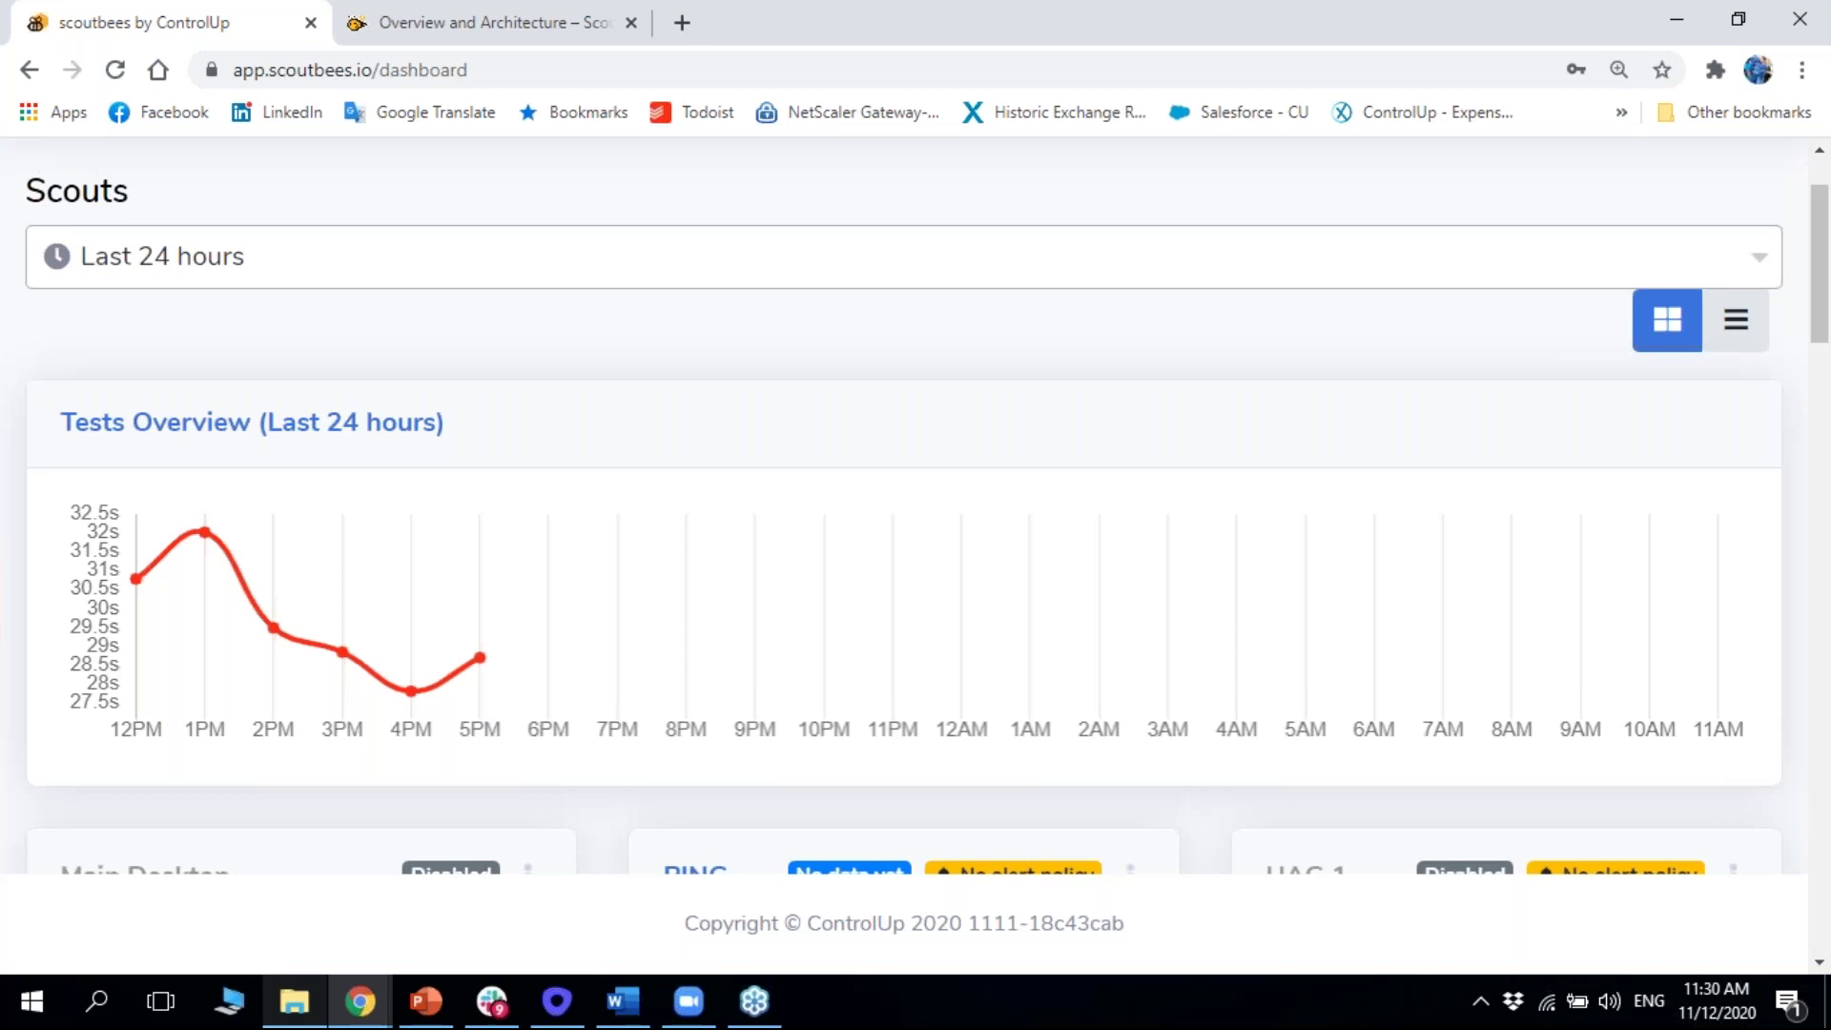
pyautogui.scroll(1, 733, 386)
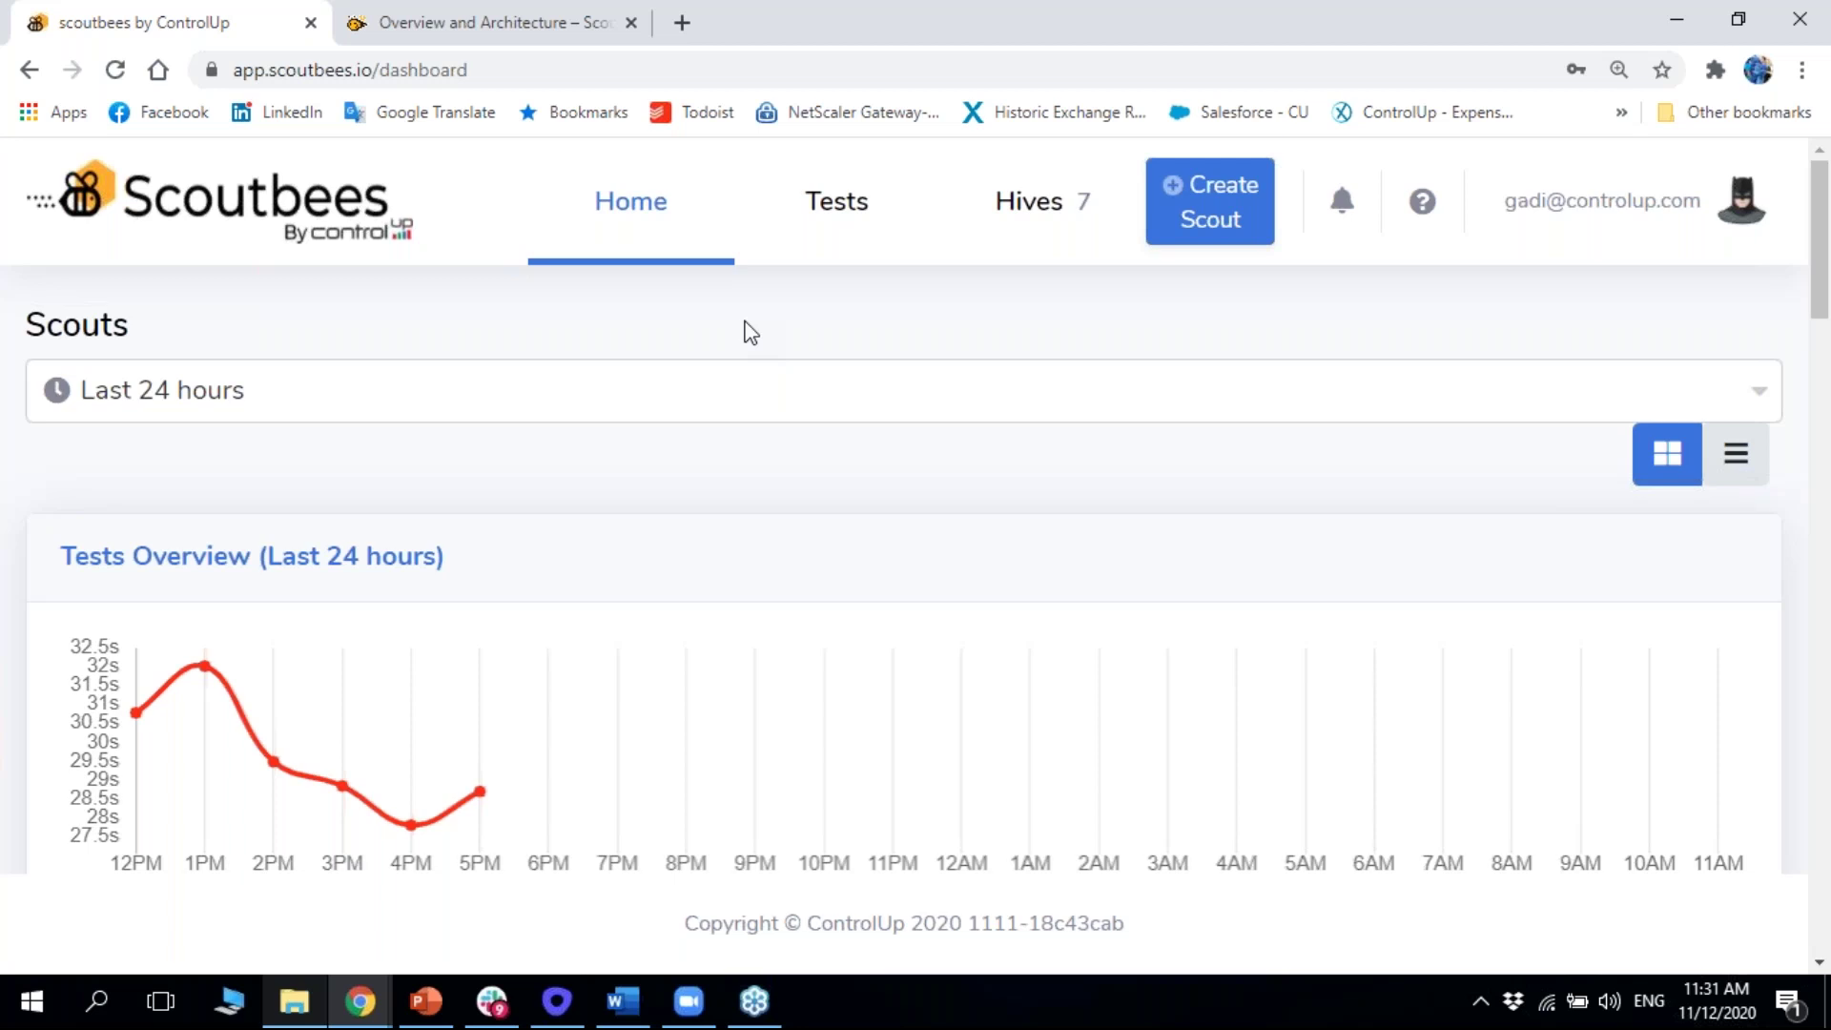
# Switch to PowerPoint to view the "User Experience Monitoring - Citrix" slide, and return to the Scoutbees dashboard in Chrome
pyautogui.click(437, 1020)
pyautogui.click(425, 1001)
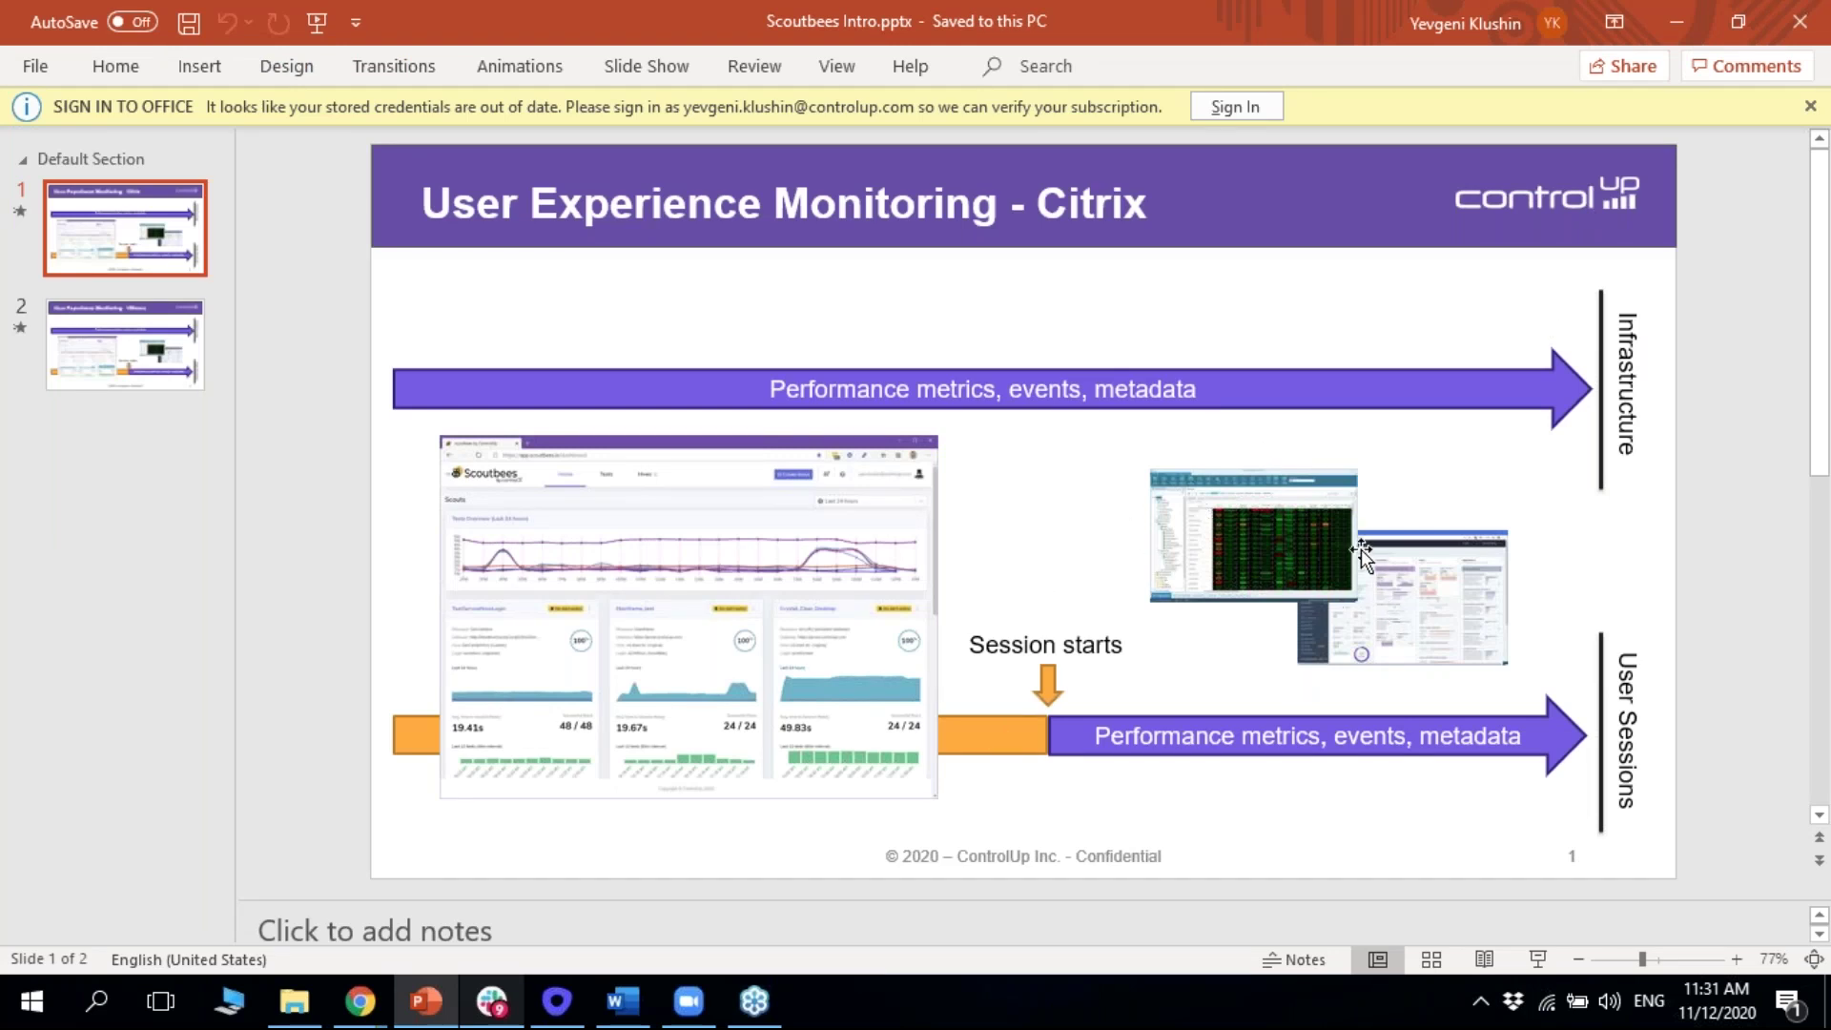
pyautogui.click(1672, 4)
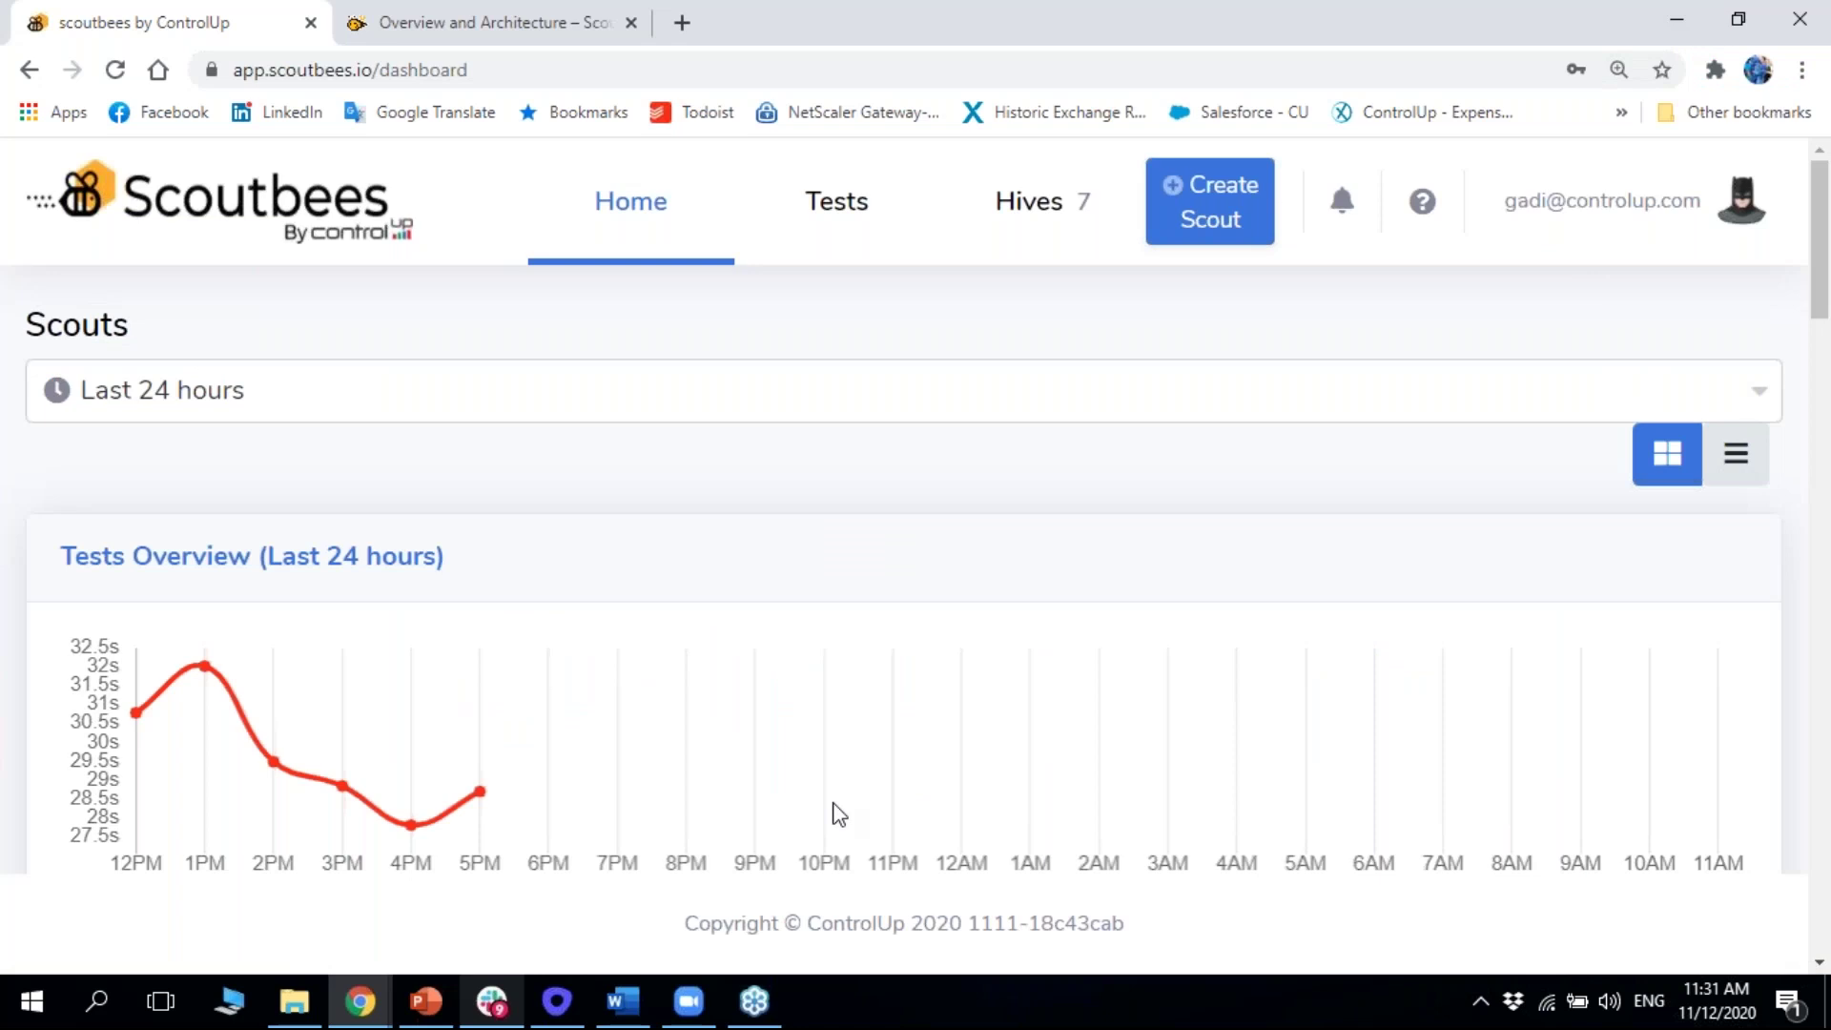
pyautogui.click(425, 1001)
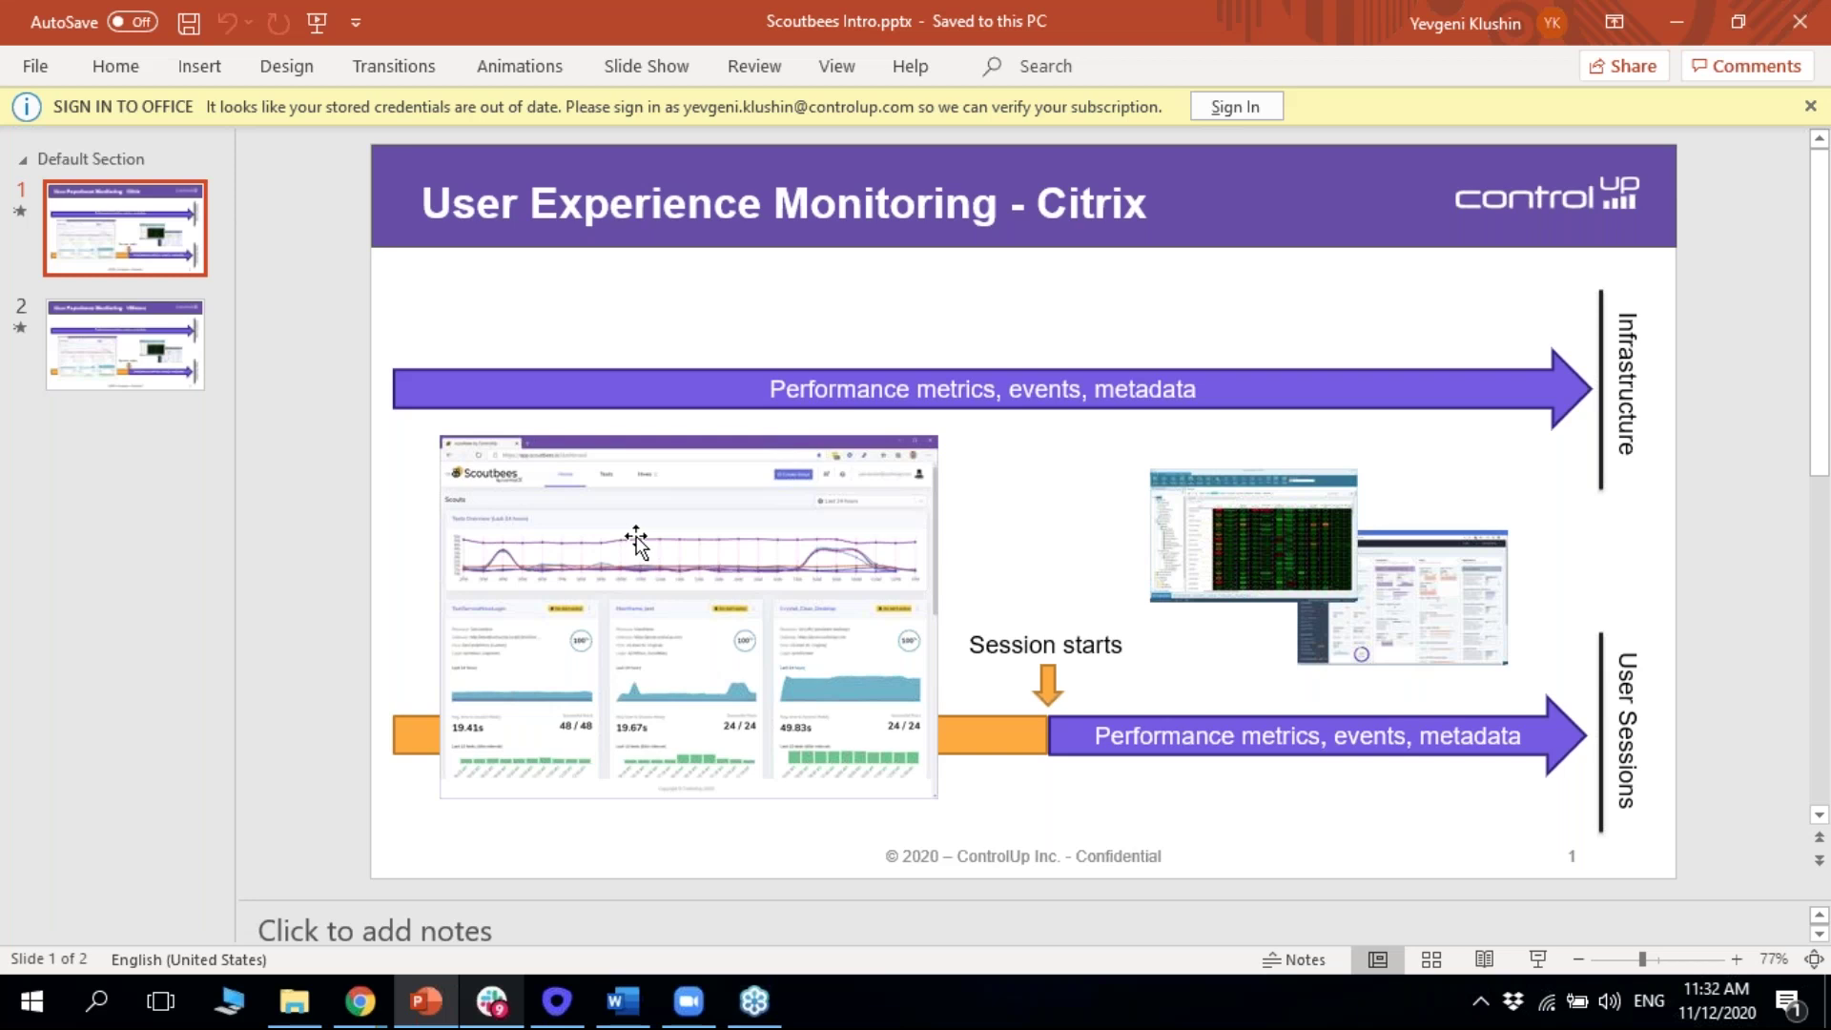
pyautogui.click(1658, 7)
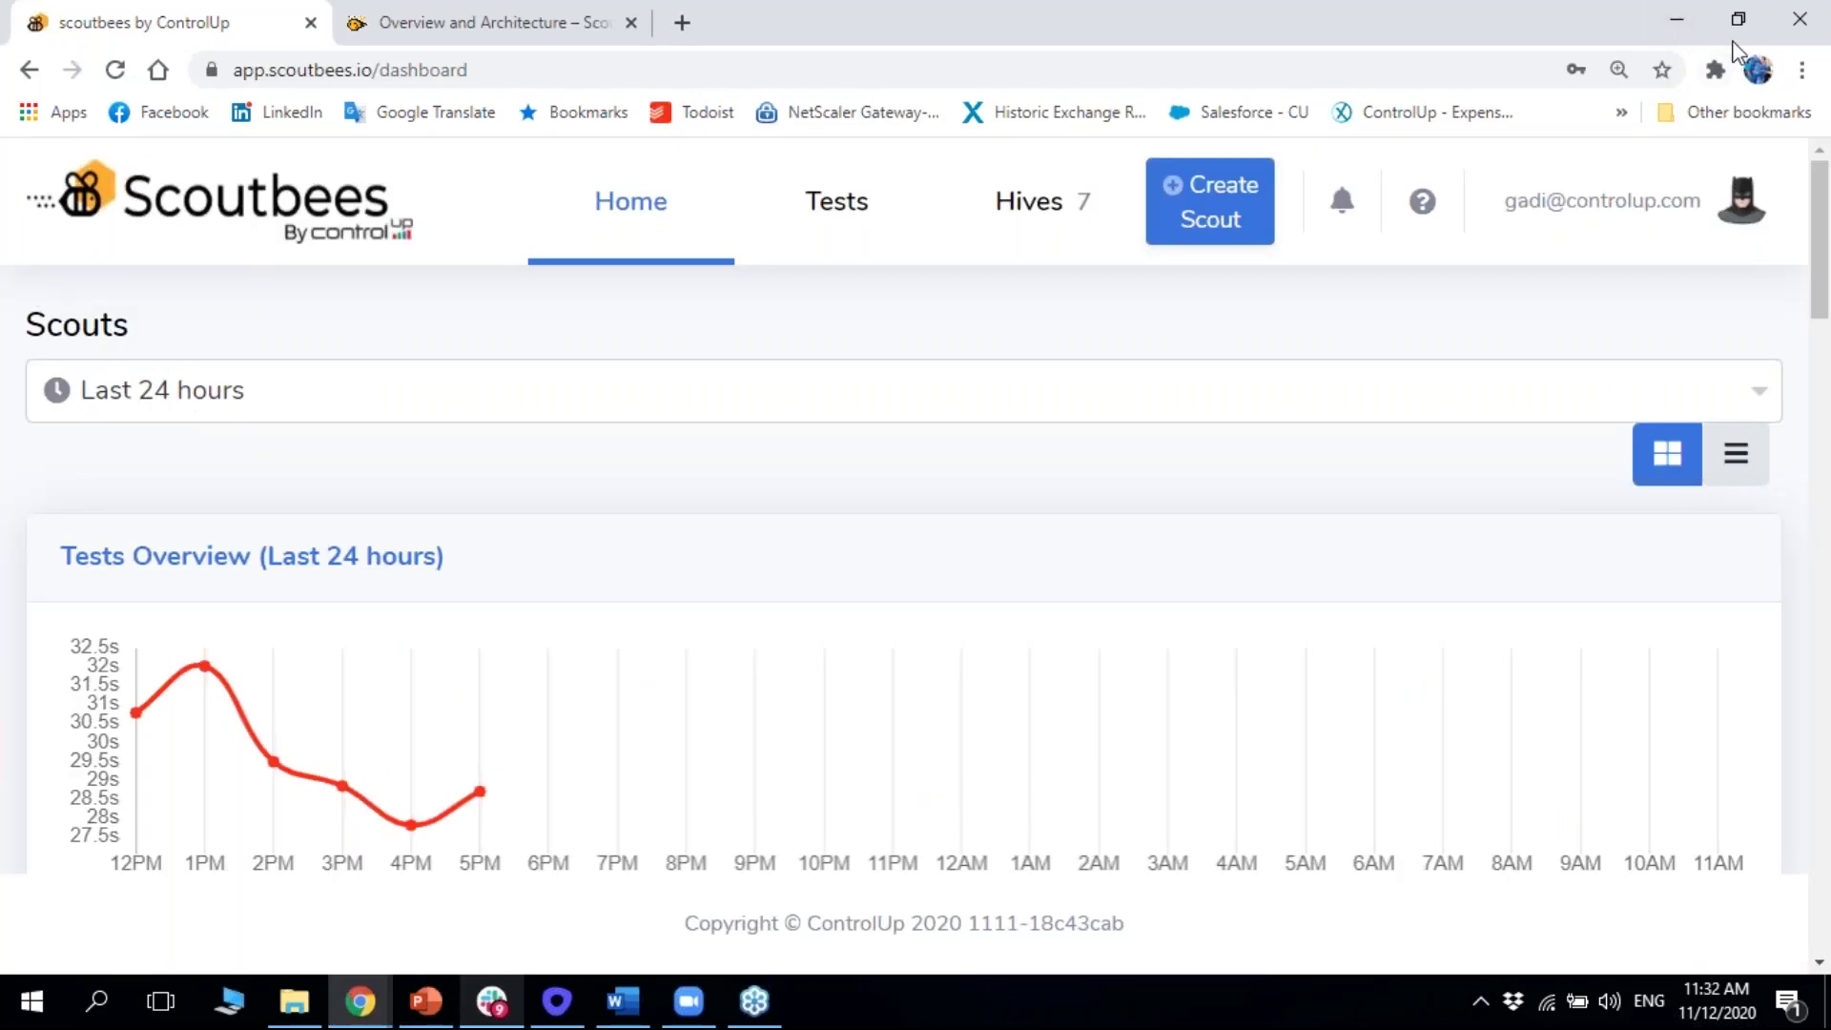